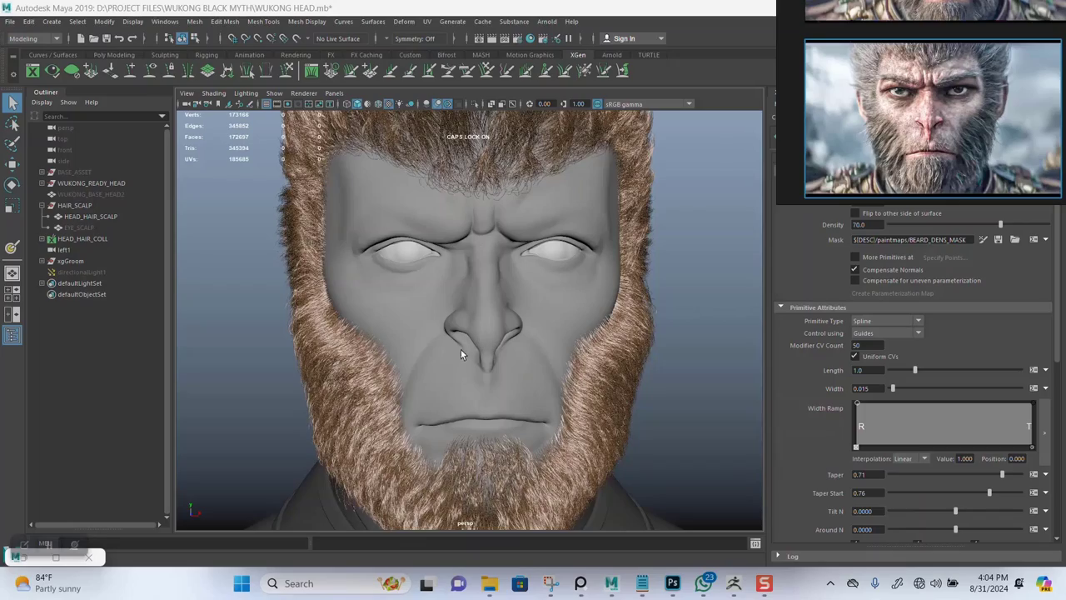
Hide the WUKONG_READY_HEAD group
{"action": "scroll", "coordinate": [465, 366], "scroll_direction": "up", "scroll_amount": 2}
{"action": "scroll", "coordinate": [466, 405], "scroll_direction": "up", "scroll_amount": 1}
{"action": "left_click_drag", "start_coordinate": [455, 408], "coordinate": [526, 360], "text": "alt"}
{"action": "middle_click_drag", "start_coordinate": [526, 360], "coordinate": [539, 364], "text": "alt"}
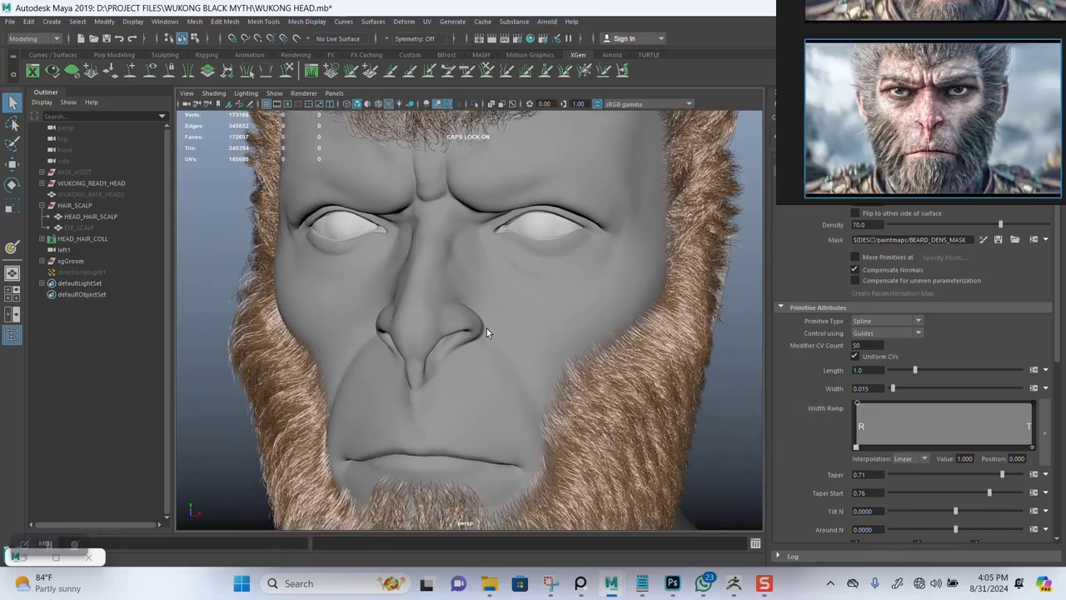
{"action": "left_click_drag", "start_coordinate": [487, 328], "coordinate": [517, 348], "text": "alt"}
{"action": "middle_click_drag", "start_coordinate": [517, 347], "coordinate": [525, 357], "text": "alt"}
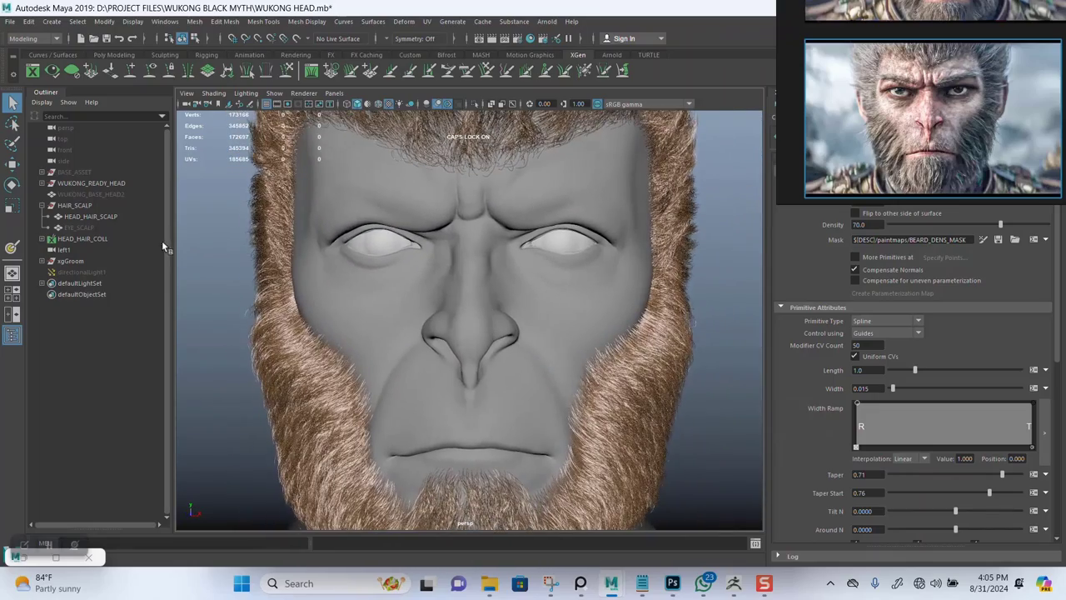
{"action": "left_click", "coordinate": [84, 184]}
{"action": "key", "text": "ctrl+h"}
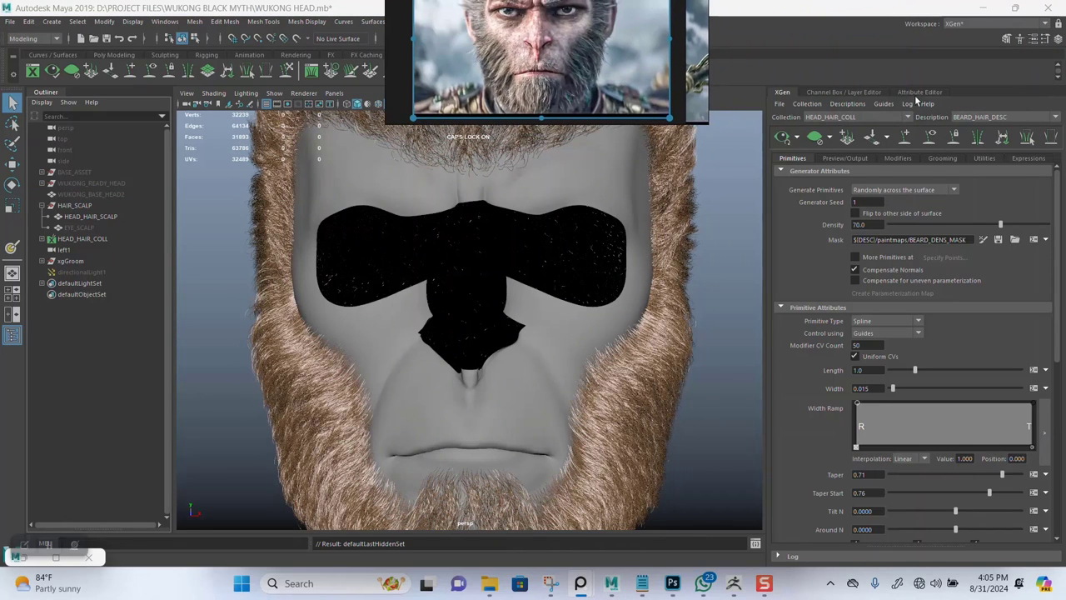
Clear the XGen hair previews of the BEARD_HAIR_DESC and TOP_HEAD_HAIR_DESC descriptions
{"action": "left_click", "coordinate": [816, 150]}
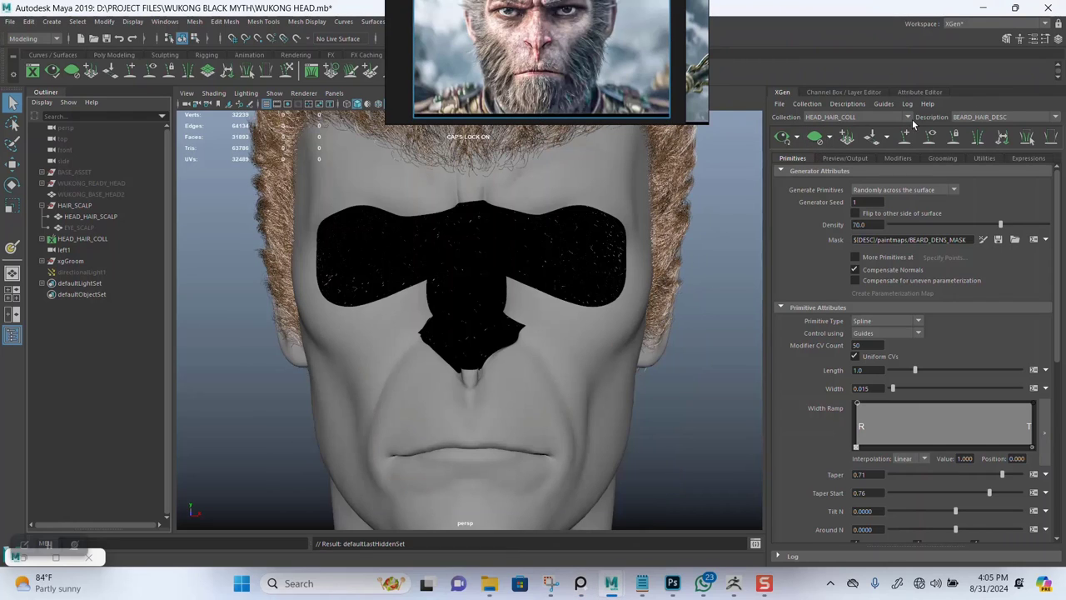
{"action": "left_click", "coordinate": [975, 117]}
{"action": "left_click", "coordinate": [973, 129]}
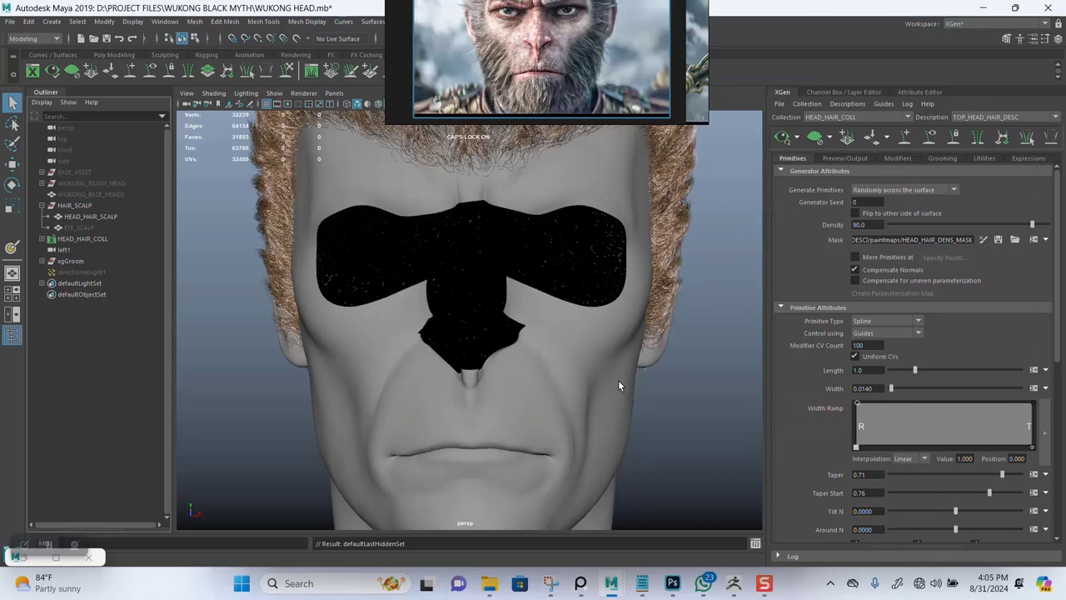
{"action": "scroll", "coordinate": [628, 369], "scroll_direction": "down", "scroll_amount": 1}
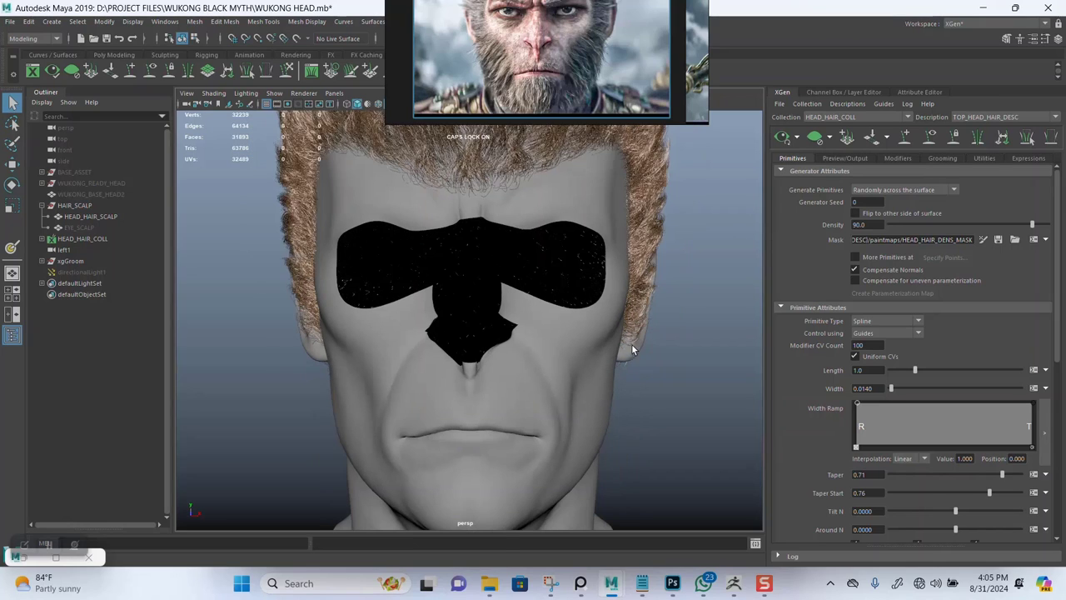
{"action": "scroll", "coordinate": [643, 303], "scroll_direction": "up", "scroll_amount": 2}
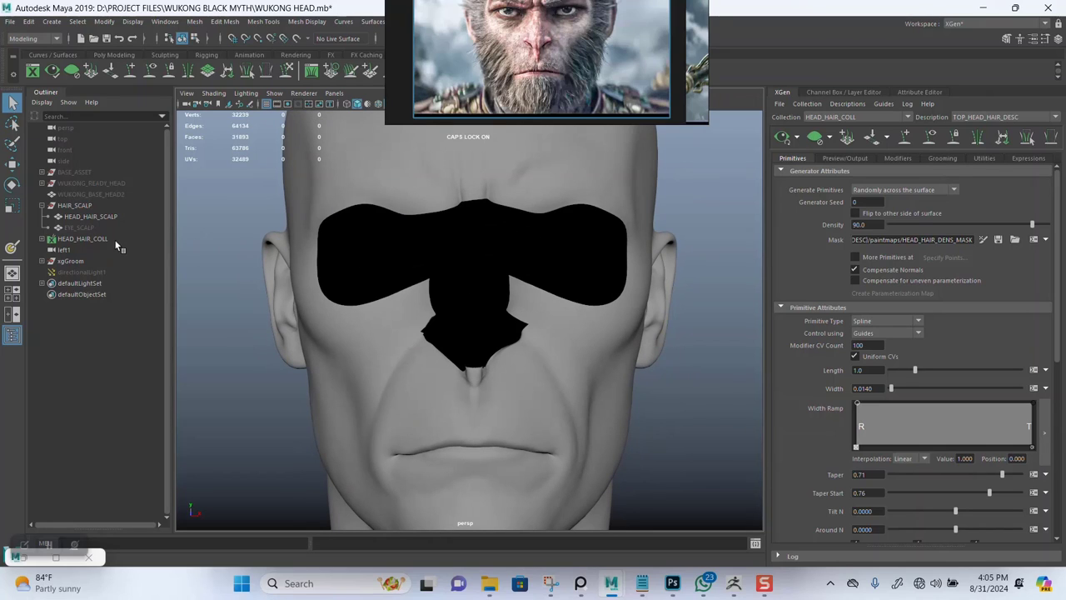
Hide the HEAD_HAIR_SCALP mesh and unhide EYE_SCALP
{"action": "left_click_drag", "start_coordinate": [533, 68], "coordinate": [753, 126]}
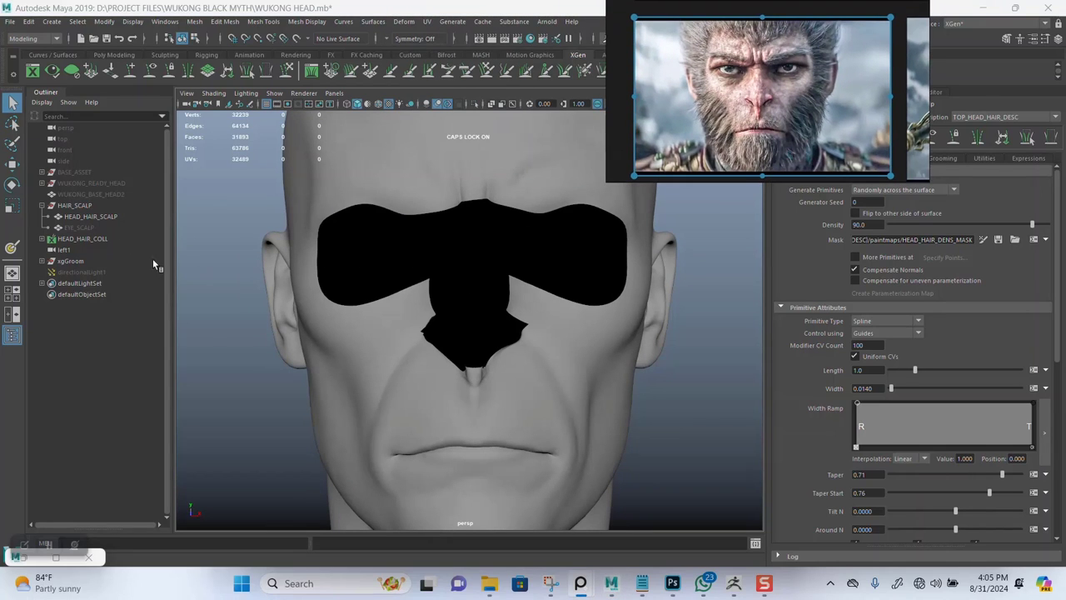
{"action": "left_click", "coordinate": [79, 227]}
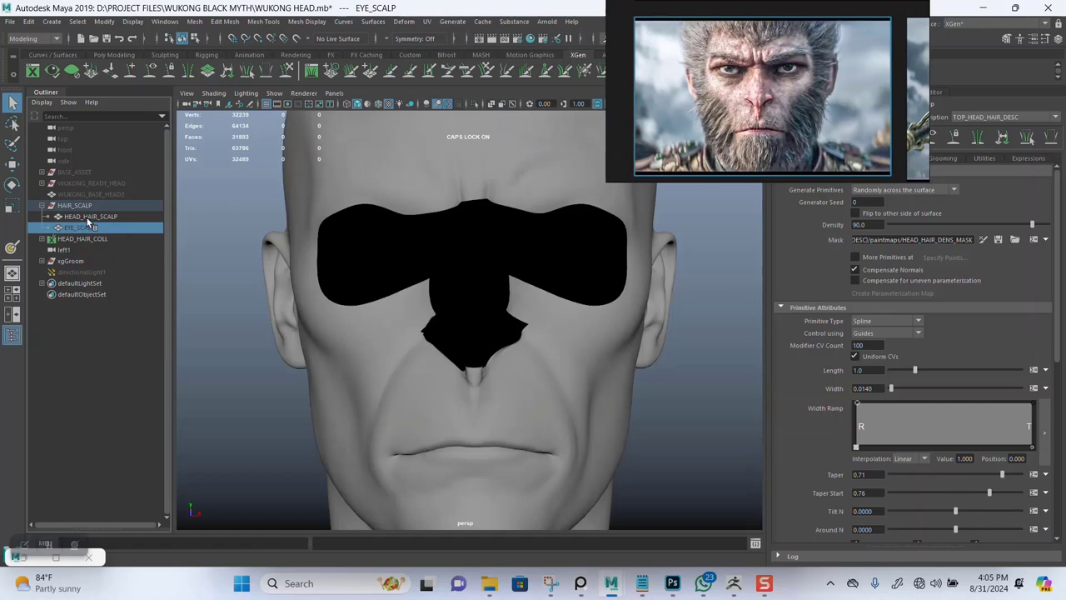
{"action": "left_click", "coordinate": [89, 218]}
{"action": "key", "text": "ctrl+h"}
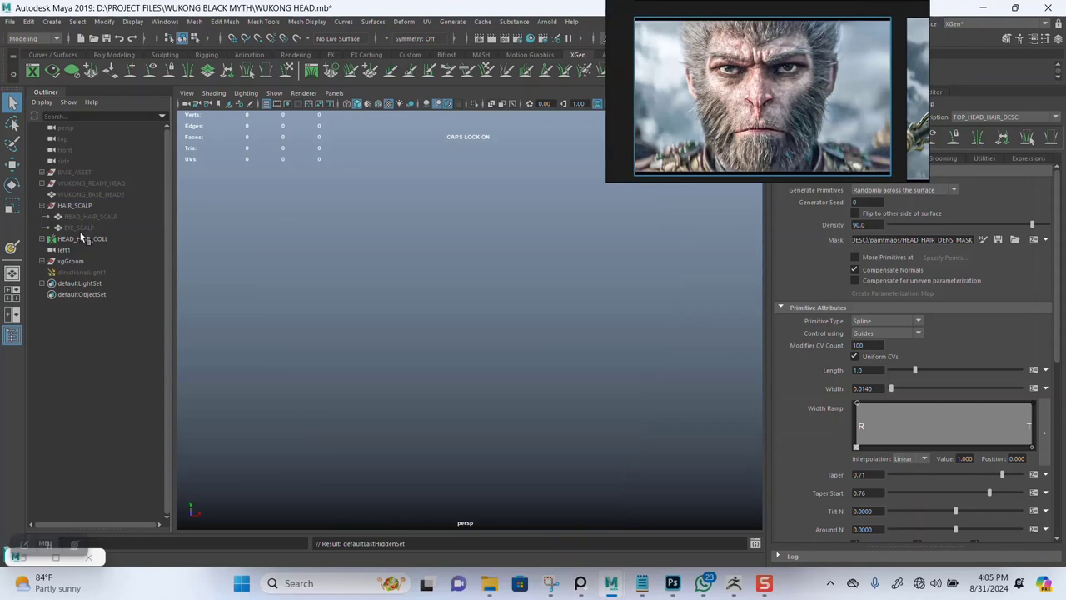
{"action": "left_click", "coordinate": [82, 229]}
{"action": "key", "text": "shift+h"}
{"action": "left_click", "coordinate": [549, 394]}
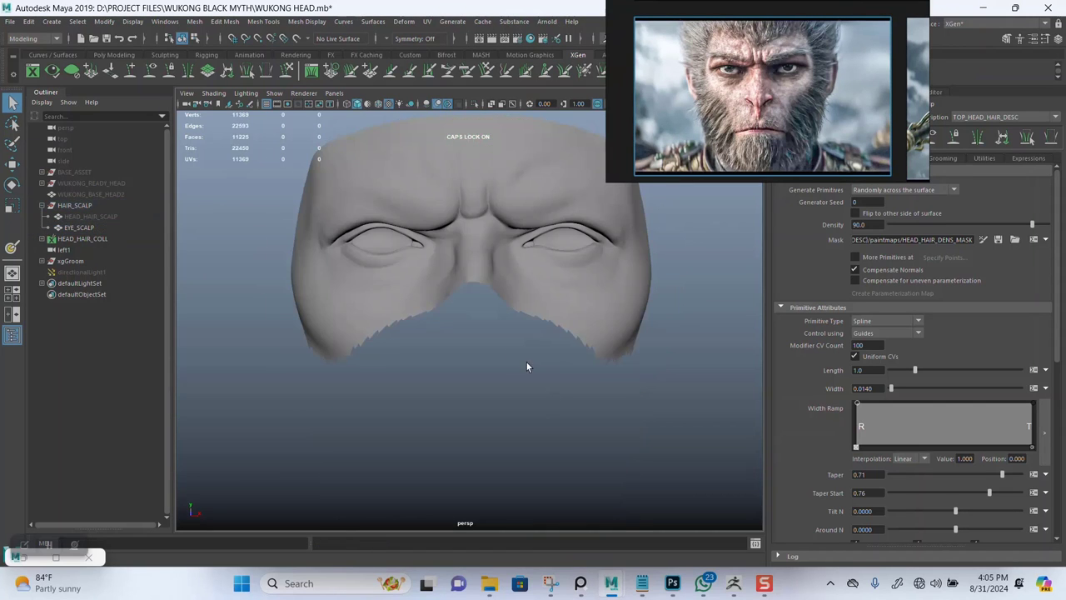
Assign a new Lambert material to the EYE_SCALP mesh
{"action": "scroll", "coordinate": [442, 287], "scroll_direction": "up", "scroll_amount": 2}
{"action": "left_click_drag", "start_coordinate": [361, 196], "coordinate": [424, 190], "text": "alt"}
{"action": "left_click", "coordinate": [432, 191]}
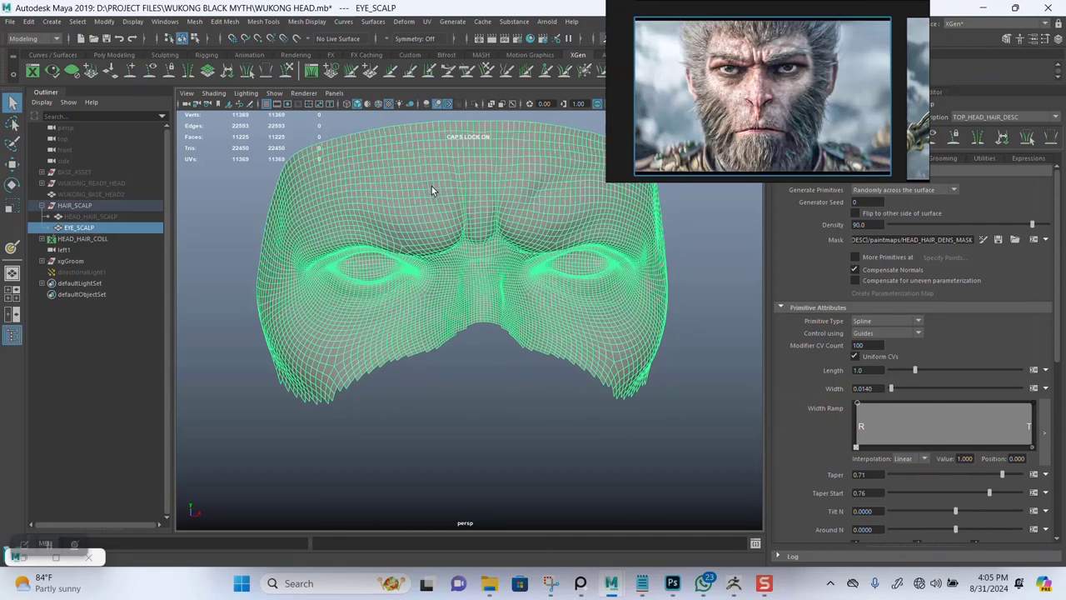
{"action": "right_click", "coordinate": [489, 184]}
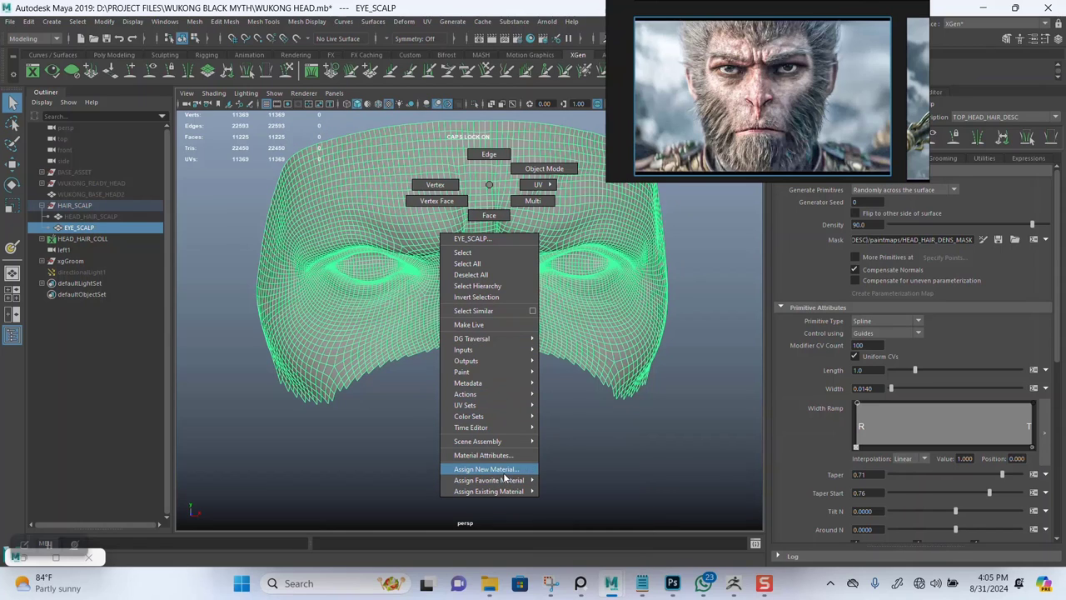
{"action": "mouse_move", "coordinate": [506, 482]}
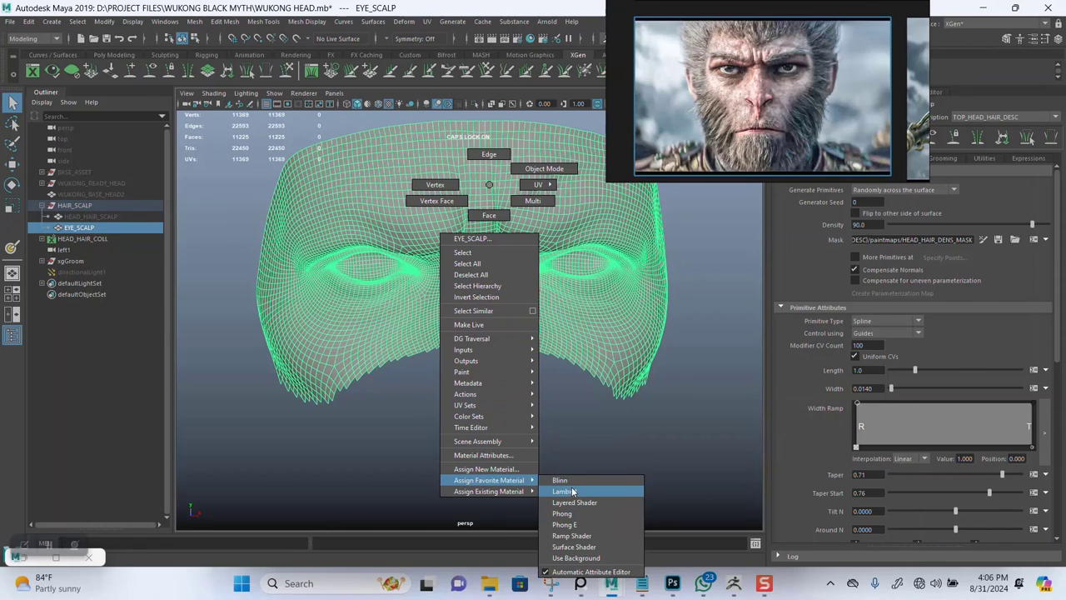
{"action": "left_click", "coordinate": [565, 491]}
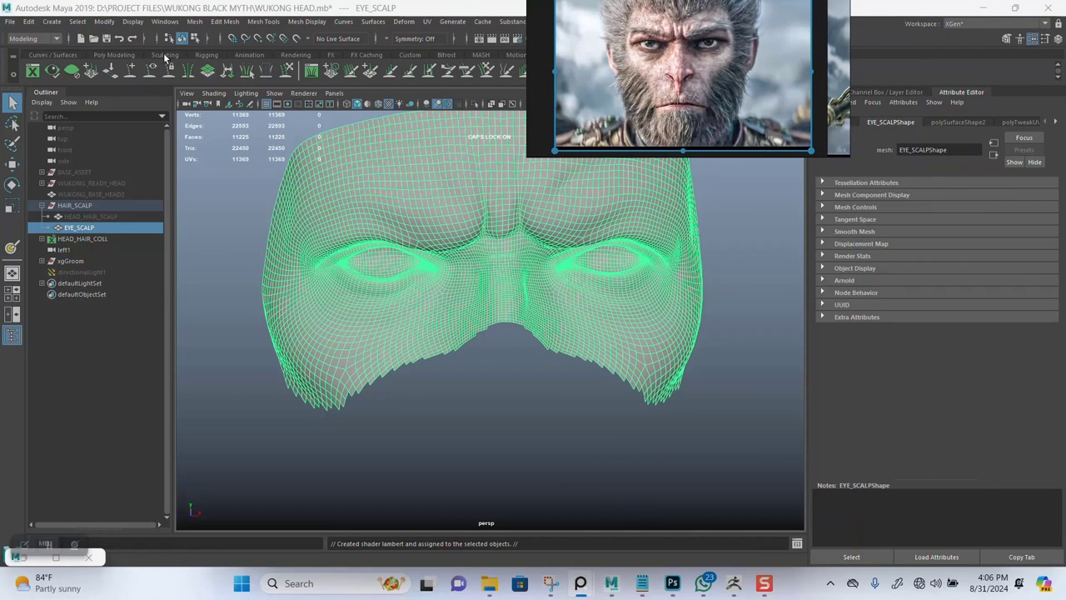
Delete the construction history of the EYE_SCALP mesh
{"action": "left_click", "coordinate": [114, 54]}
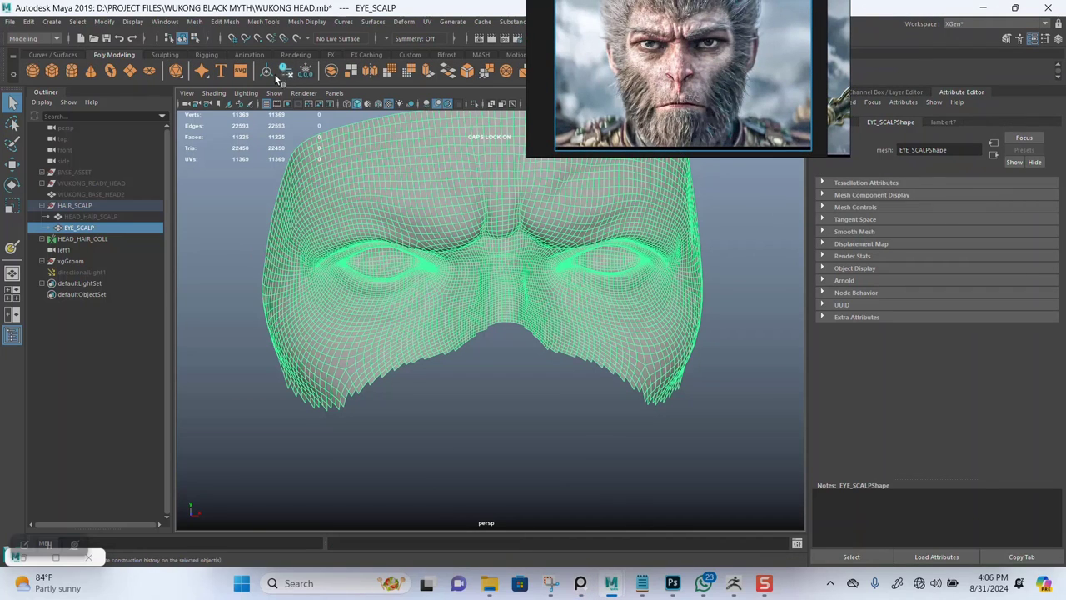
{"action": "left_click", "coordinate": [69, 56]}
{"action": "left_click", "coordinate": [108, 55]}
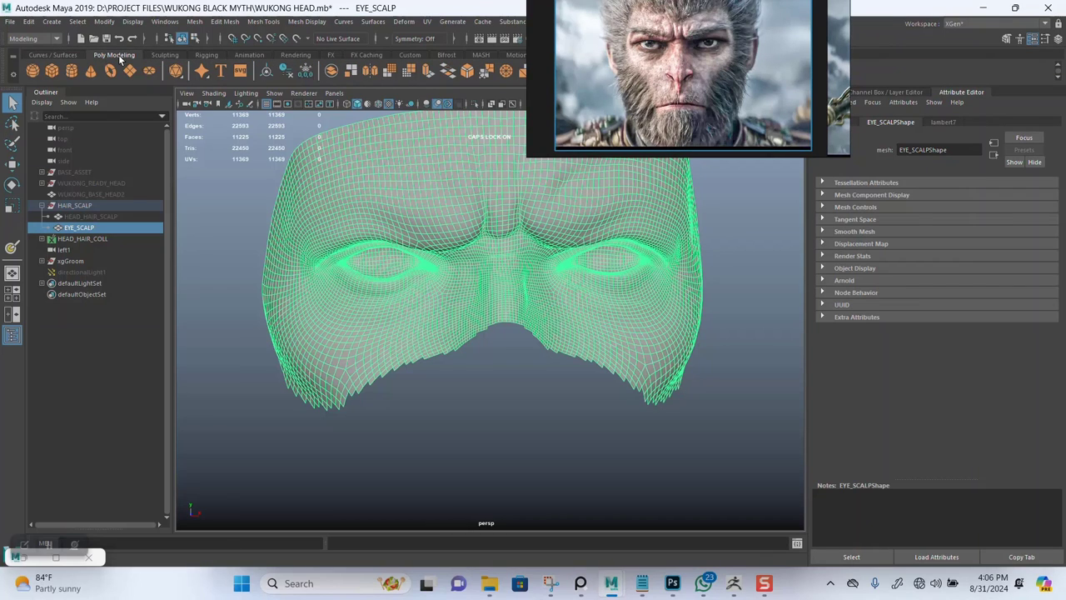
Darken the color of EYE_SCALP's Lambert material to a medium grey
{"action": "left_click", "coordinate": [942, 122]}
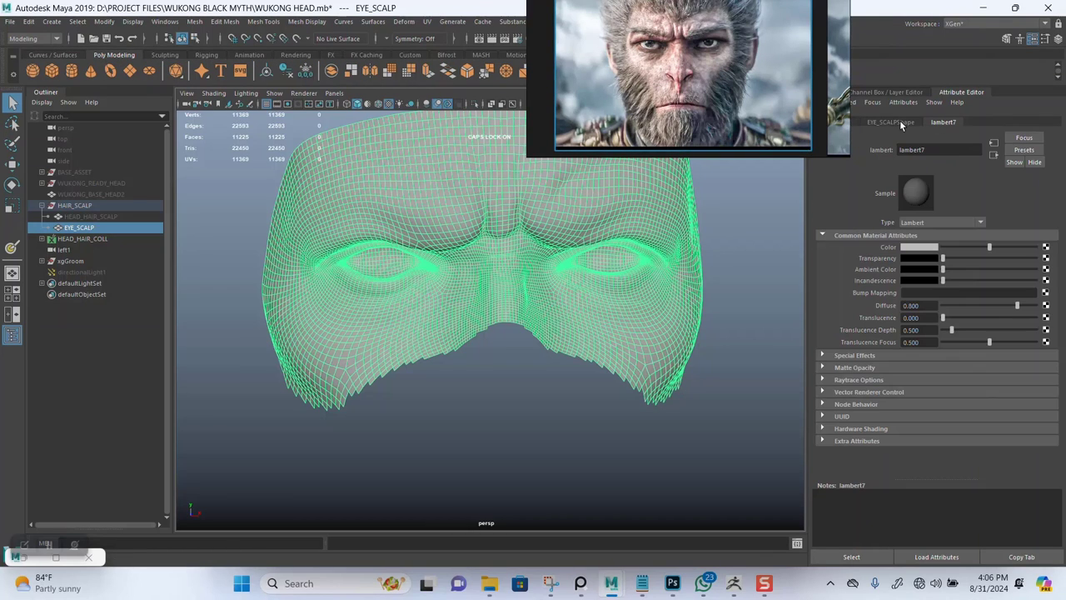
{"action": "left_click_drag", "start_coordinate": [756, 89], "coordinate": [668, 75]}
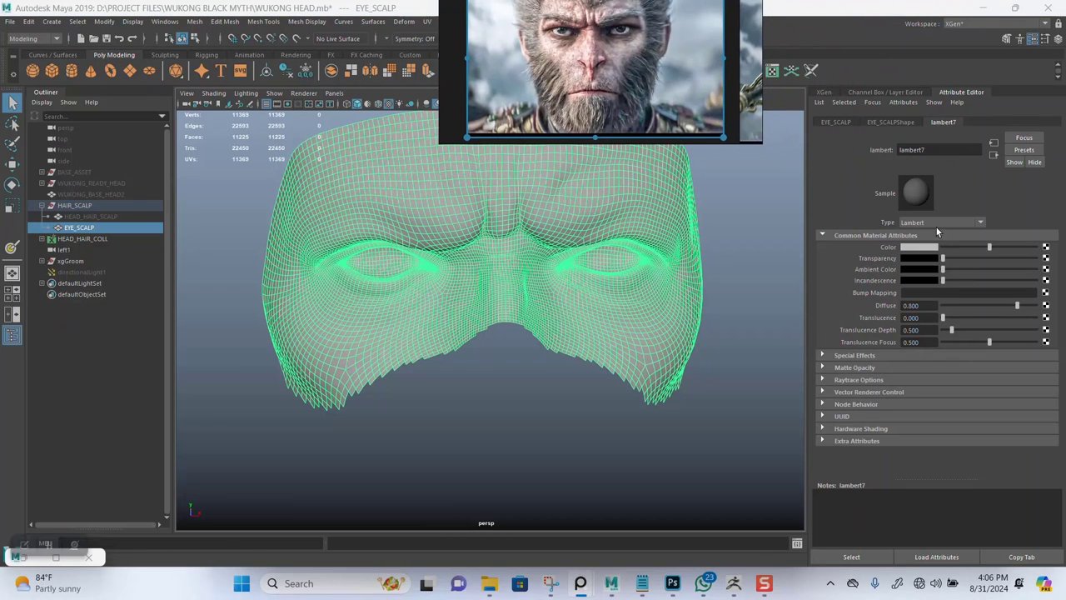
{"action": "left_click", "coordinate": [965, 248]}
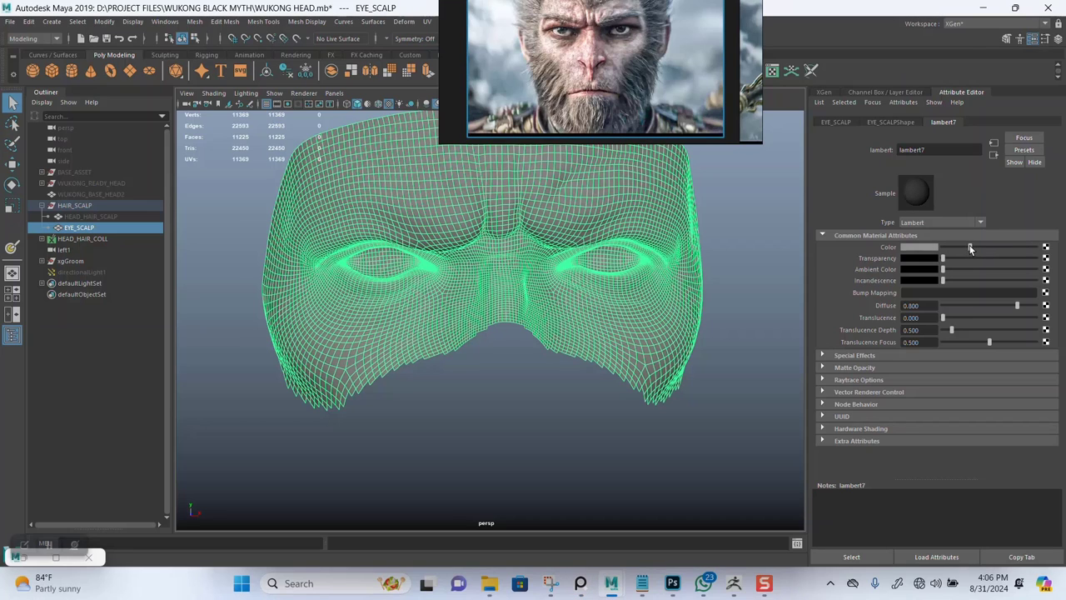
{"action": "left_click", "coordinate": [722, 280]}
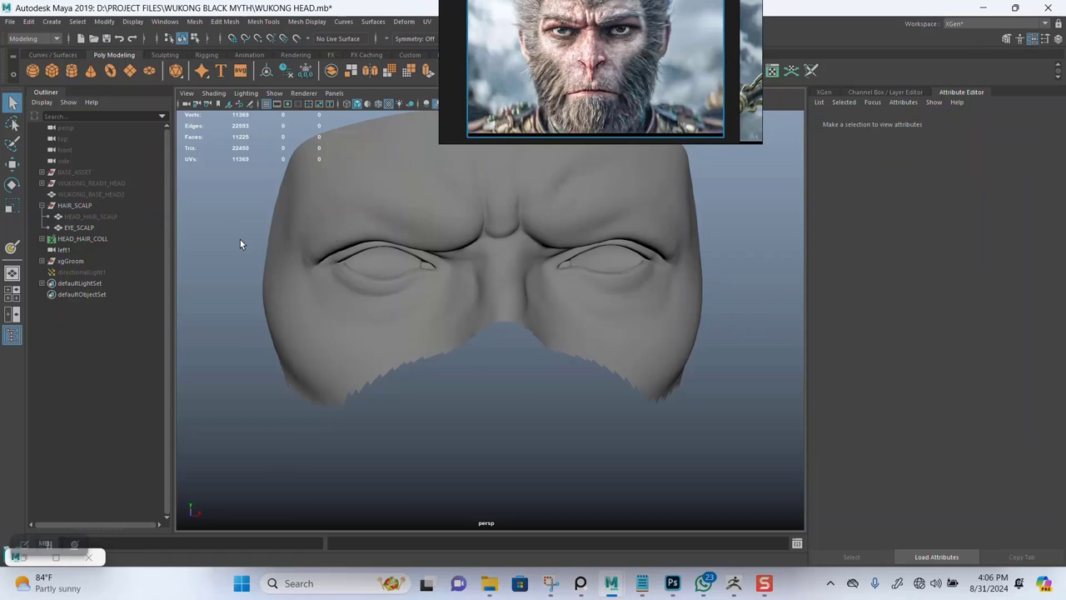
Unhide the HEAD_HAIR_SCALP mesh so it shows together with EYE_SCALP
{"action": "left_click", "coordinate": [125, 218]}
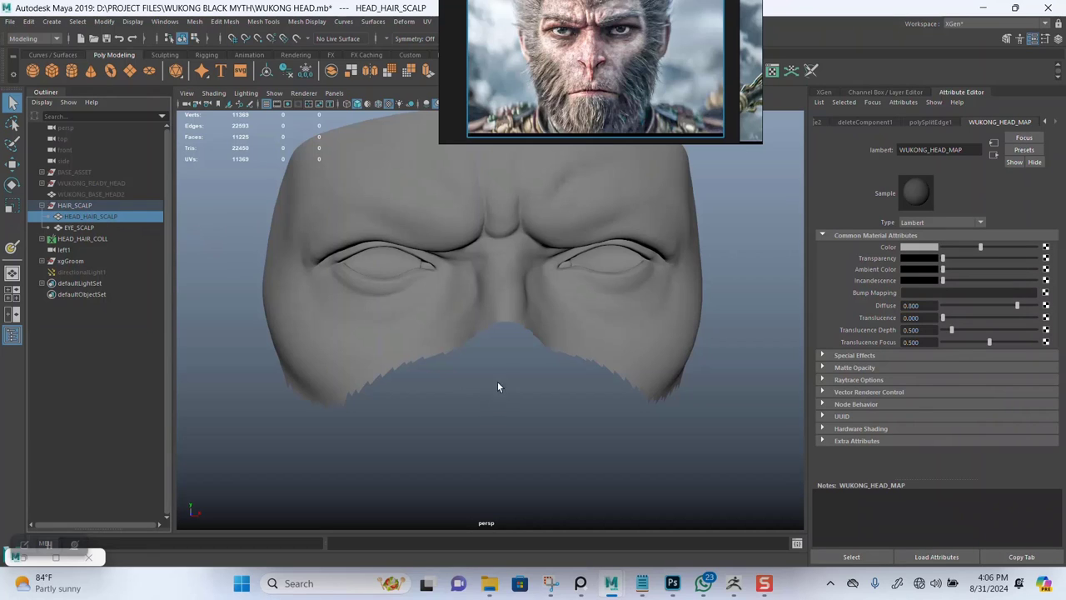
{"action": "left_click", "coordinate": [494, 434]}
{"action": "scroll", "coordinate": [514, 426], "scroll_direction": "up", "scroll_amount": 2}
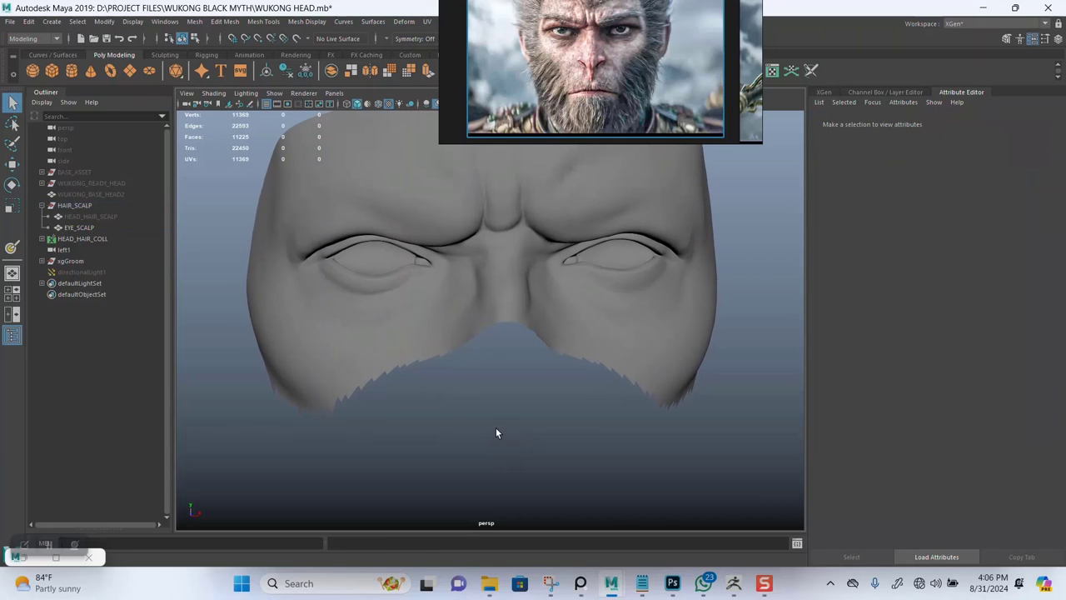
{"action": "left_click", "coordinate": [90, 216]}
{"action": "key", "text": "shift+h"}
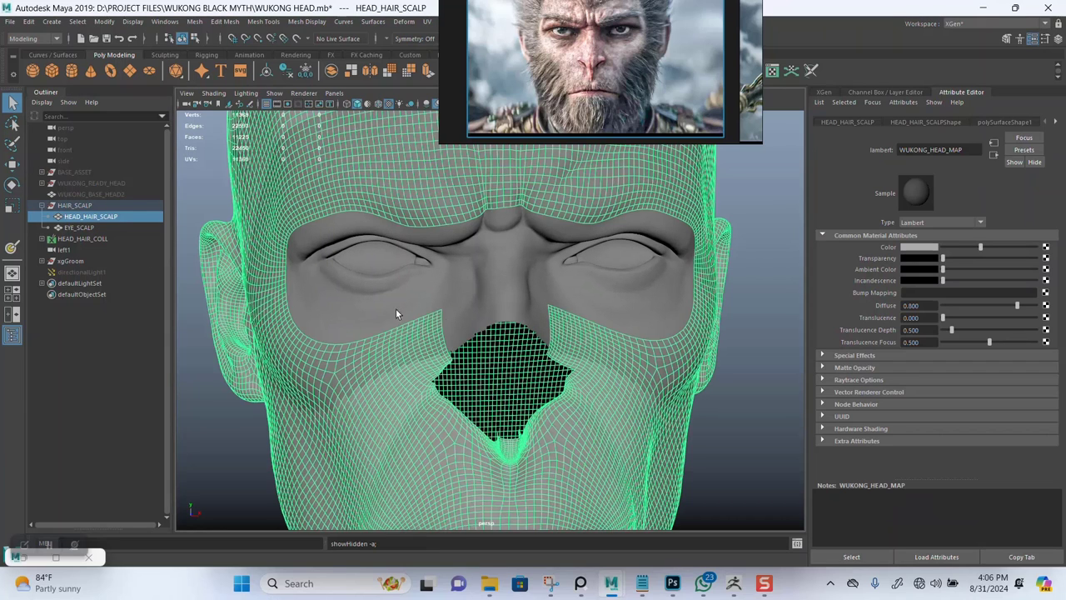
{"action": "left_click", "coordinate": [748, 319]}
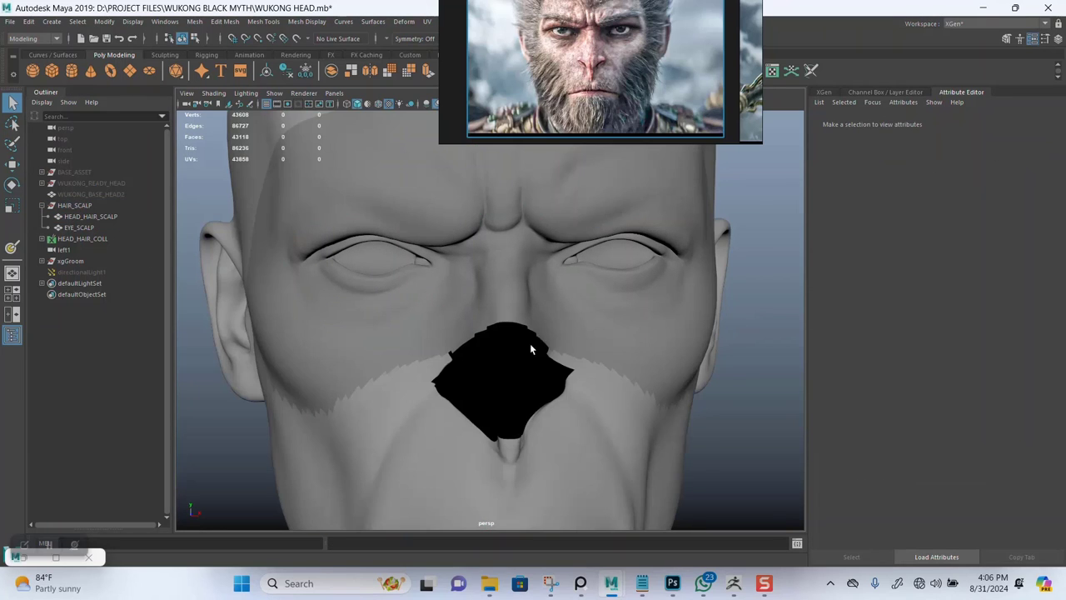
Examine how the darker eye scalp overlaps the head scalp around the forehead, eyes, cheeks and nose
{"action": "mouse_move", "coordinate": [501, 337]}
{"action": "left_mouse_down", "text": "alt"}
{"action": "mouse_move", "coordinate": [520, 333]}
{"action": "mouse_move", "coordinate": [486, 353]}
{"action": "mouse_move", "coordinate": [503, 338]}
{"action": "left_mouse_up", "text": "alt"}
{"action": "right_click_drag", "start_coordinate": [565, 310], "coordinate": [522, 367], "text": "alt"}
{"action": "middle_click_drag", "start_coordinate": [515, 382], "coordinate": [519, 369], "text": "alt"}
{"action": "left_click_drag", "start_coordinate": [519, 369], "coordinate": [500, 357], "text": "alt"}
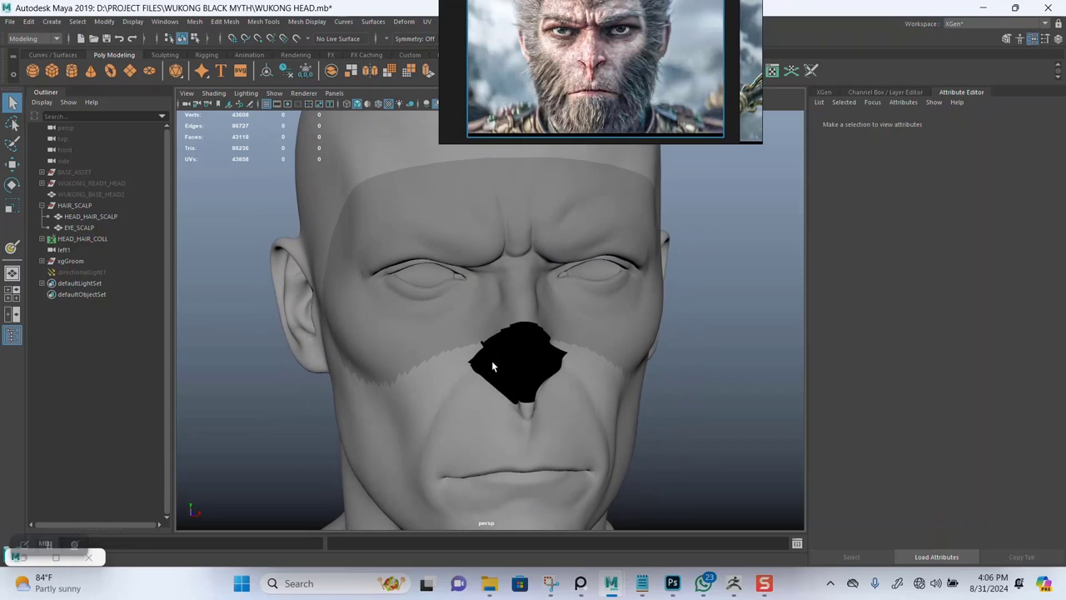
{"action": "left_click_drag", "start_coordinate": [516, 404], "coordinate": [501, 385], "text": "alt"}
{"action": "middle_click_drag", "start_coordinate": [516, 386], "coordinate": [508, 350], "text": "alt"}
{"action": "mouse_move", "coordinate": [508, 351]}
{"action": "right_mouse_down", "text": "alt"}
{"action": "mouse_move", "coordinate": [530, 443]}
{"action": "mouse_move", "coordinate": [509, 358]}
{"action": "right_mouse_up", "text": "alt"}
{"action": "middle_click_drag", "start_coordinate": [509, 357], "coordinate": [500, 367], "text": "alt"}
{"action": "mouse_move", "coordinate": [500, 368]}
{"action": "left_mouse_down", "text": "alt"}
{"action": "mouse_move", "coordinate": [533, 367]}
{"action": "mouse_move", "coordinate": [514, 366]}
{"action": "left_mouse_up", "text": "alt"}
{"action": "left_click", "coordinate": [520, 306]}
{"action": "left_click", "coordinate": [685, 275]}
{"action": "right_click_drag", "start_coordinate": [596, 100], "coordinate": [875, 100]}
{"action": "left_click_drag", "start_coordinate": [745, 291], "coordinate": [726, 292], "text": "alt"}
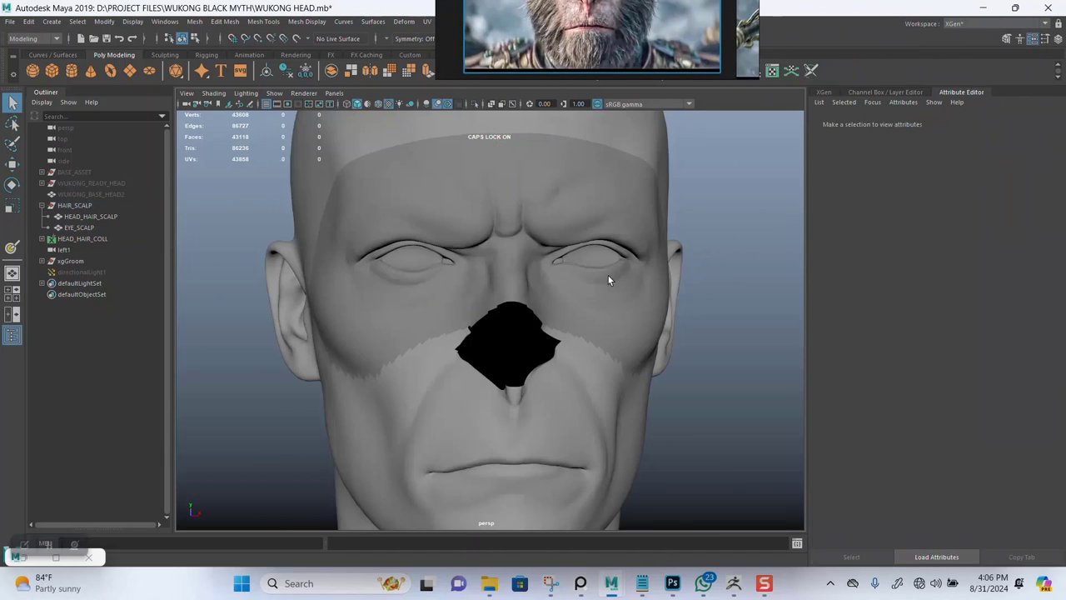
Hide the HEAD_HAIR_SCALP mesh and select EYE_SCALP
{"action": "left_click", "coordinate": [609, 277]}
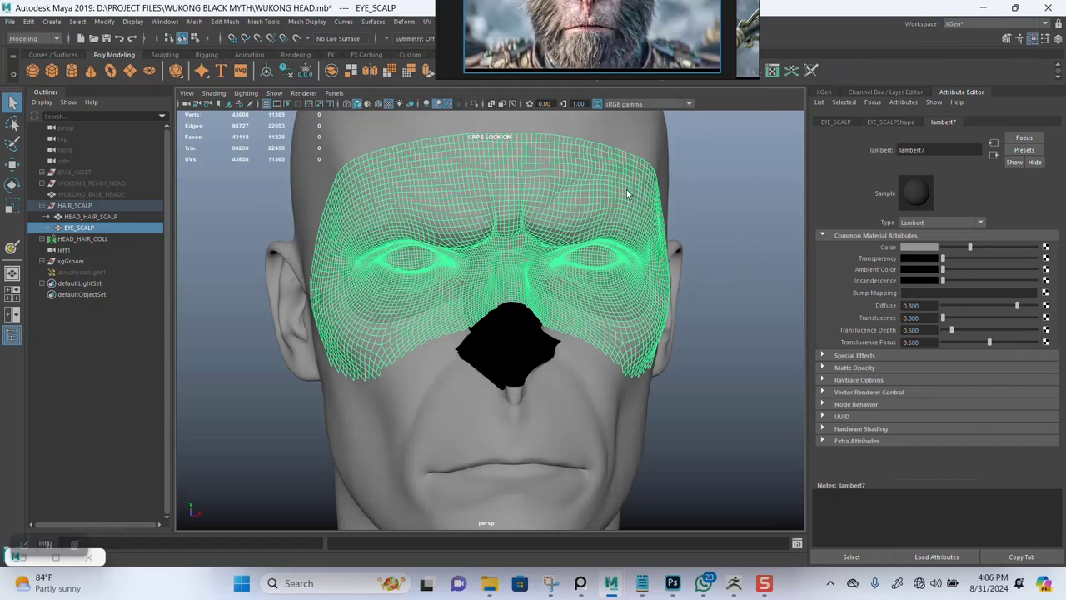
{"action": "left_click", "coordinate": [398, 136]}
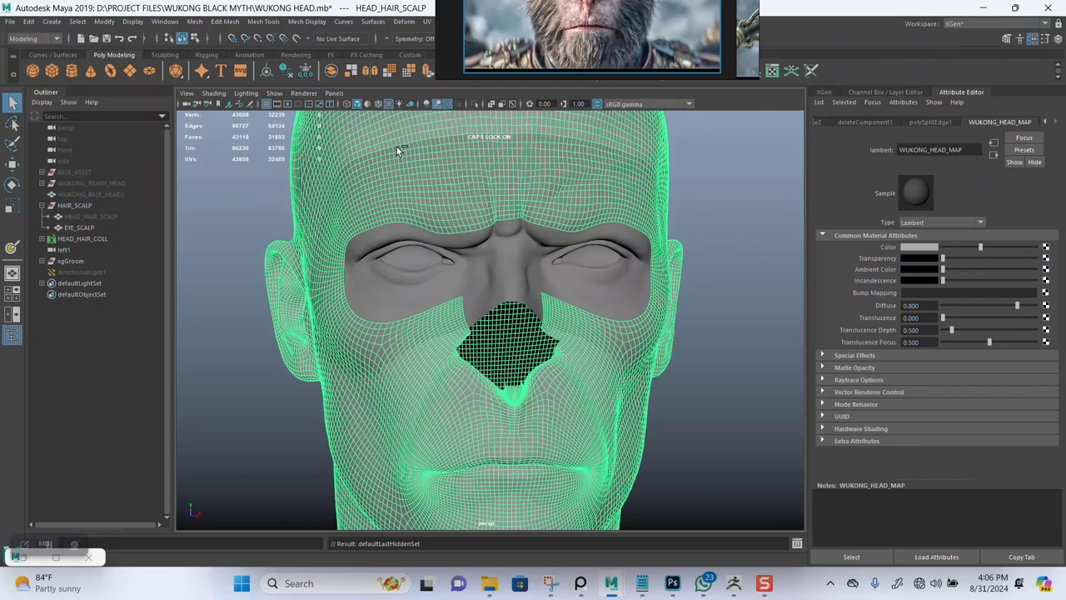
{"action": "key", "text": "ctrl+h"}
{"action": "left_click", "coordinate": [500, 203]}
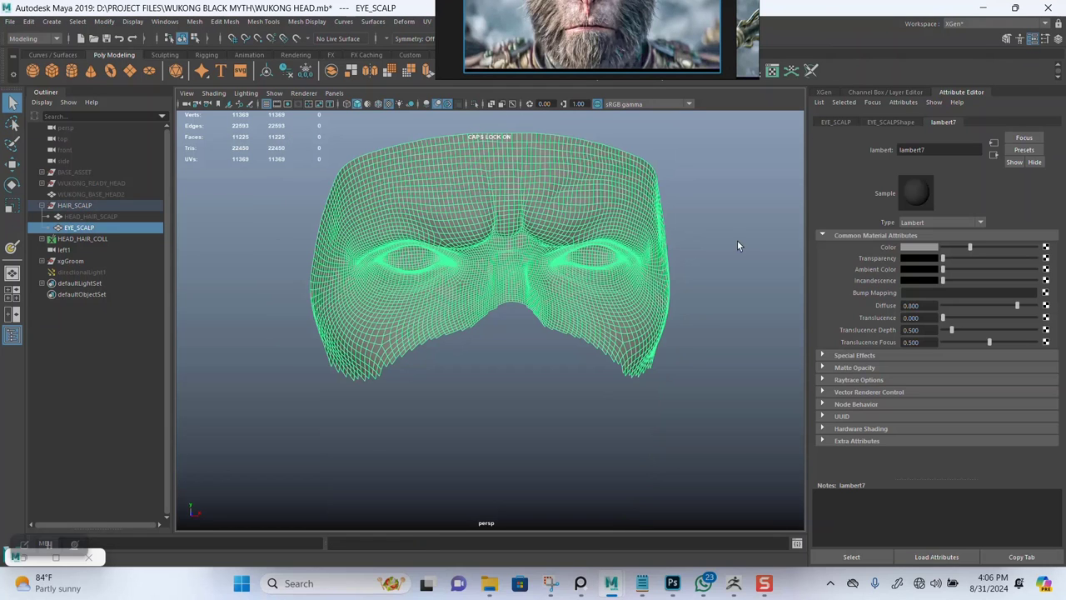
Start a new XGen description for EYE_SCALP and store it in a new collection named EYE_SCALP_COLL
{"action": "left_click", "coordinate": [825, 92]}
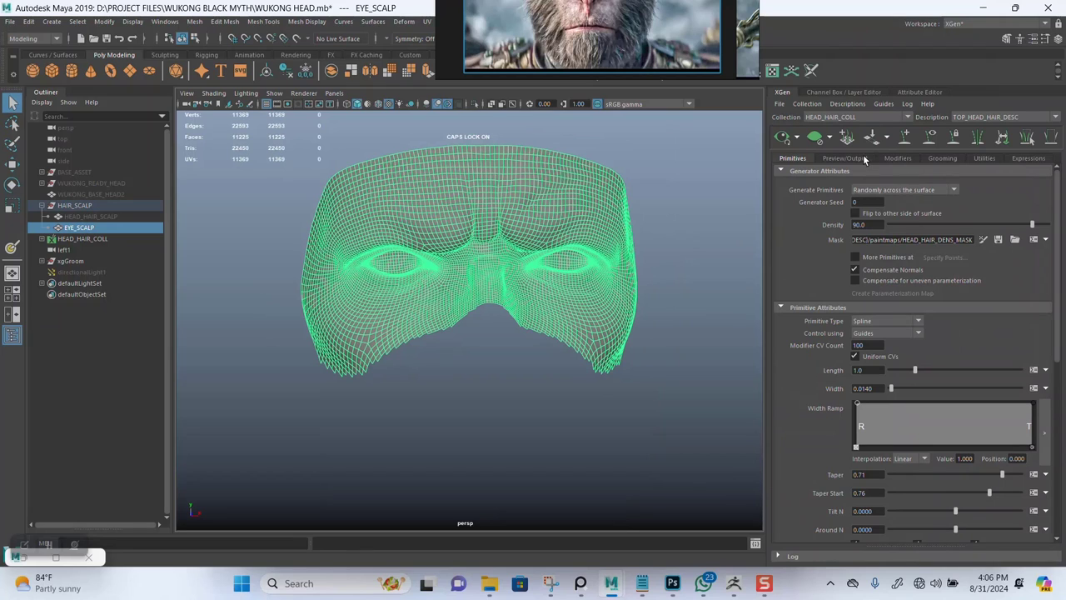
{"action": "left_click", "coordinate": [847, 104]}
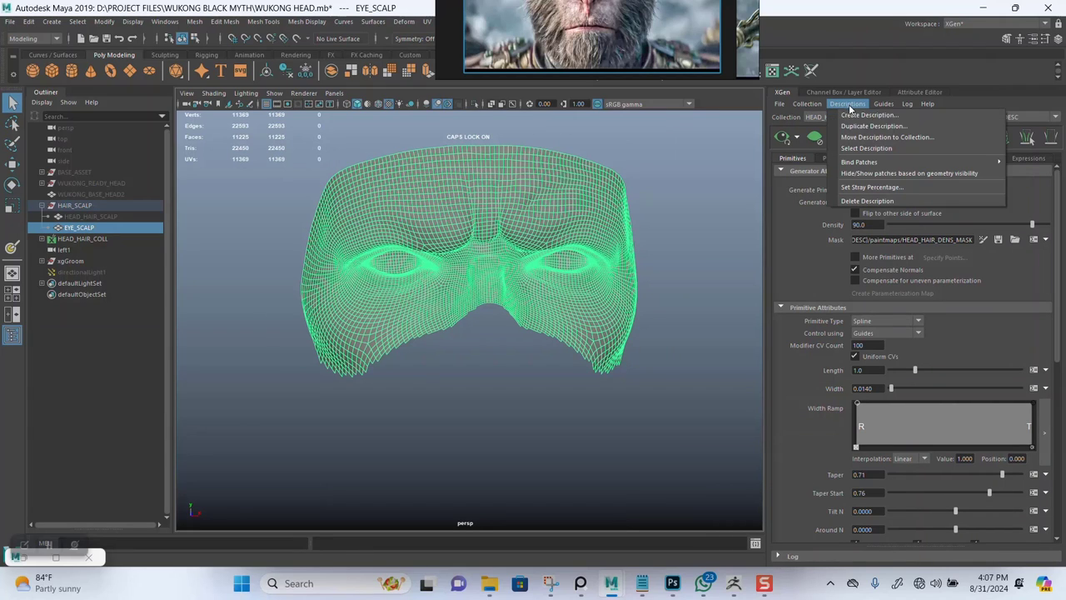
{"action": "left_click", "coordinate": [862, 122]}
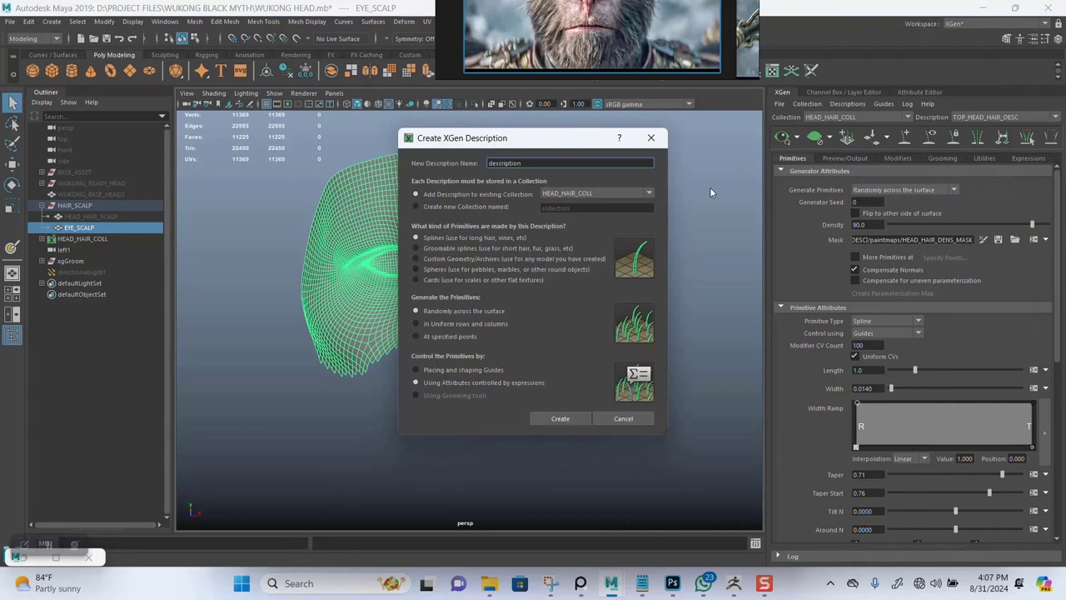
{"action": "left_click_drag", "start_coordinate": [539, 142], "coordinate": [724, 185]}
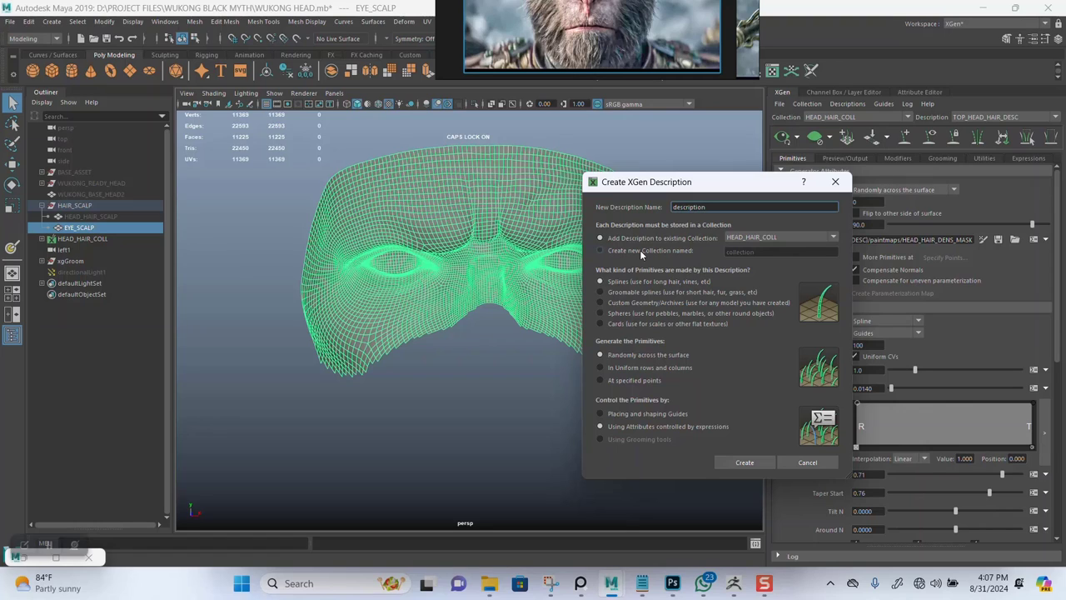
{"action": "left_click_drag", "start_coordinate": [722, 206], "coordinate": [672, 208]}
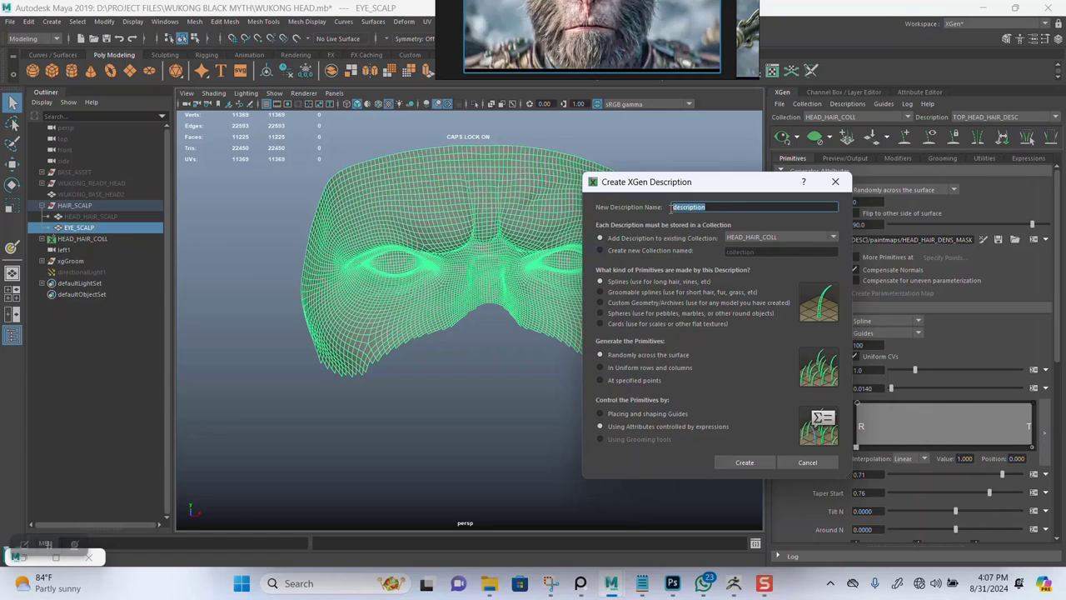
{"action": "left_click", "coordinate": [633, 251]}
{"action": "double_click", "coordinate": [760, 252]}
{"action": "type", "text": "EYE"}
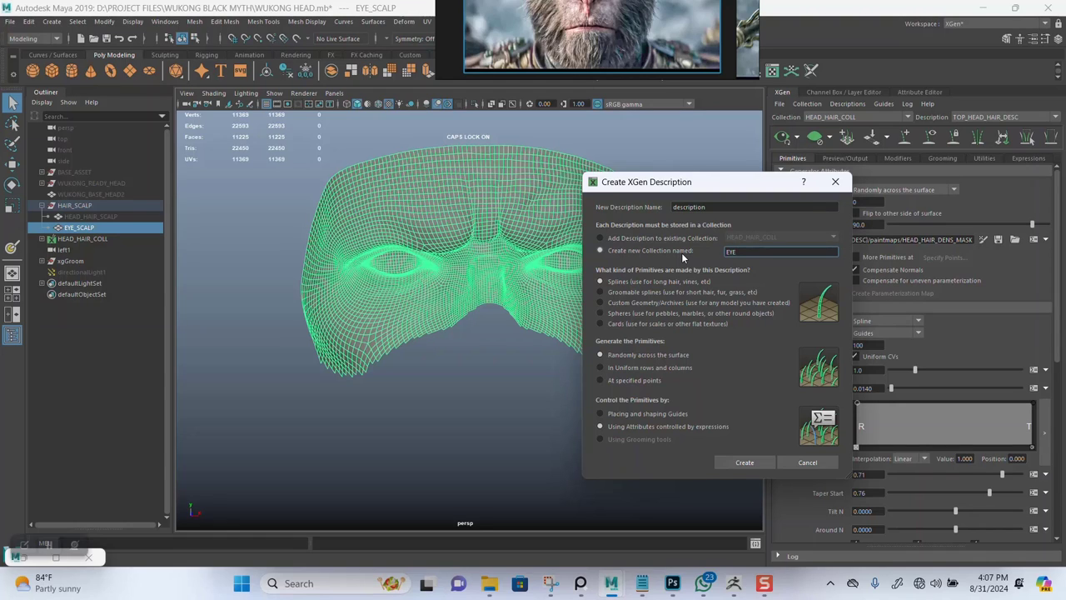
{"action": "type", "text": "_SCALP_COLL"}
{"action": "left_click", "coordinate": [633, 240]}
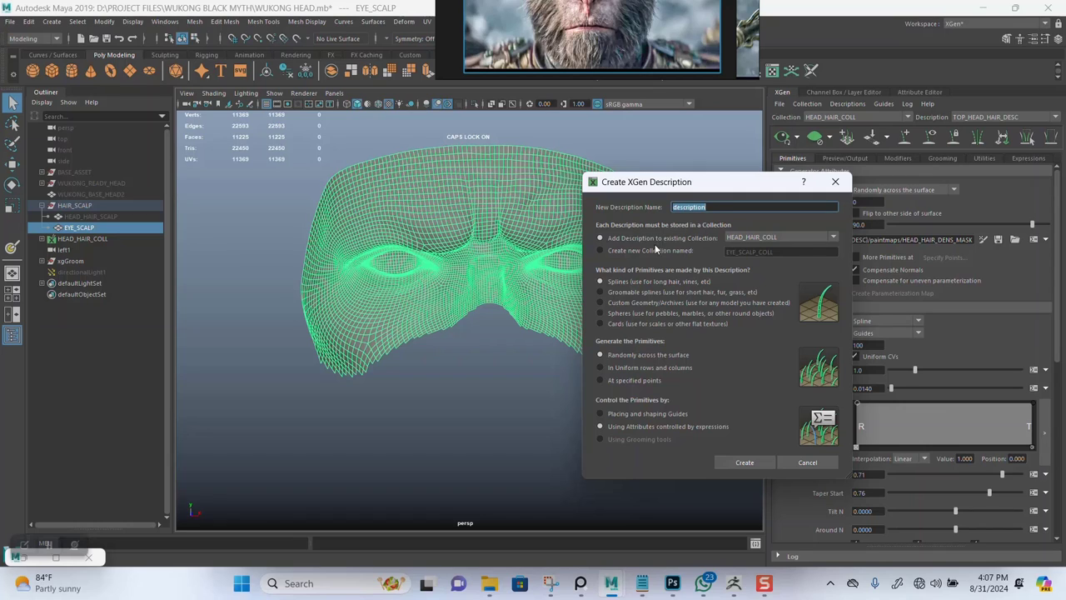
{"action": "left_click", "coordinate": [601, 250]}
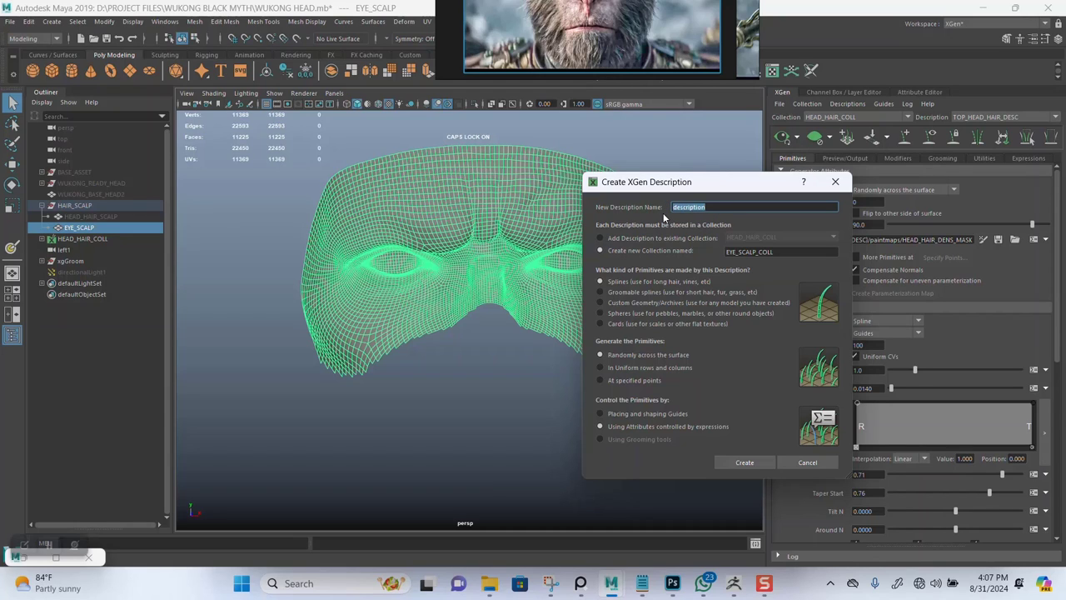
Name the description EYE_BROW_HAIR_DESC, have its splines controlled by placing and shaping guides, and create it
{"action": "type", "text": "EY"}
{"action": "type", "text": "E"}
{"action": "type", "text": "_BORW"}
{"action": "type", "text": "_D"}
{"action": "type", "text": "HA"}
{"action": "left_click", "coordinate": [599, 414]}
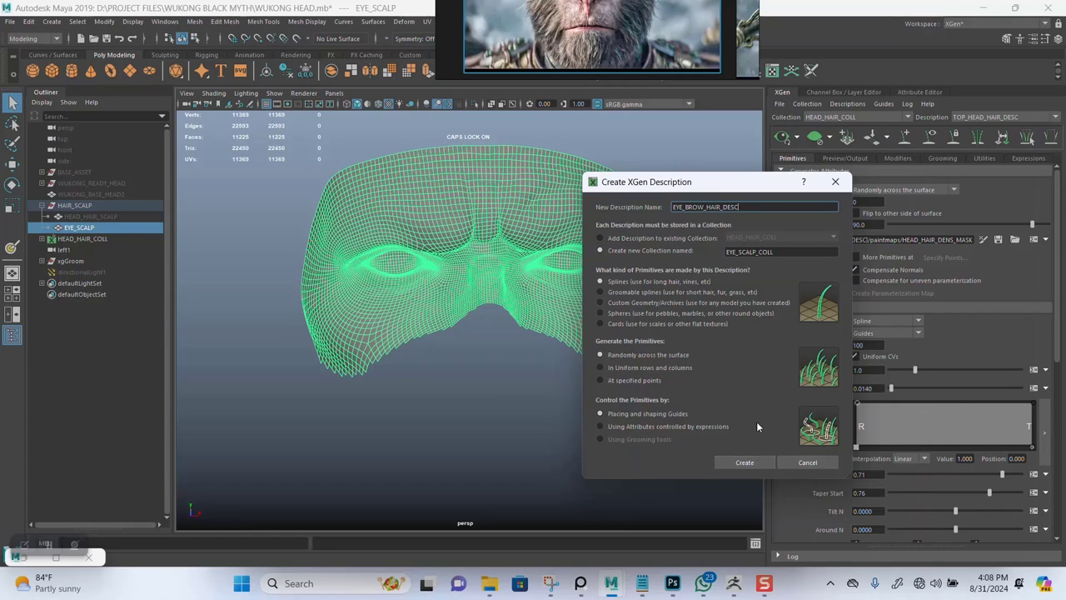
{"action": "left_click", "coordinate": [733, 463]}
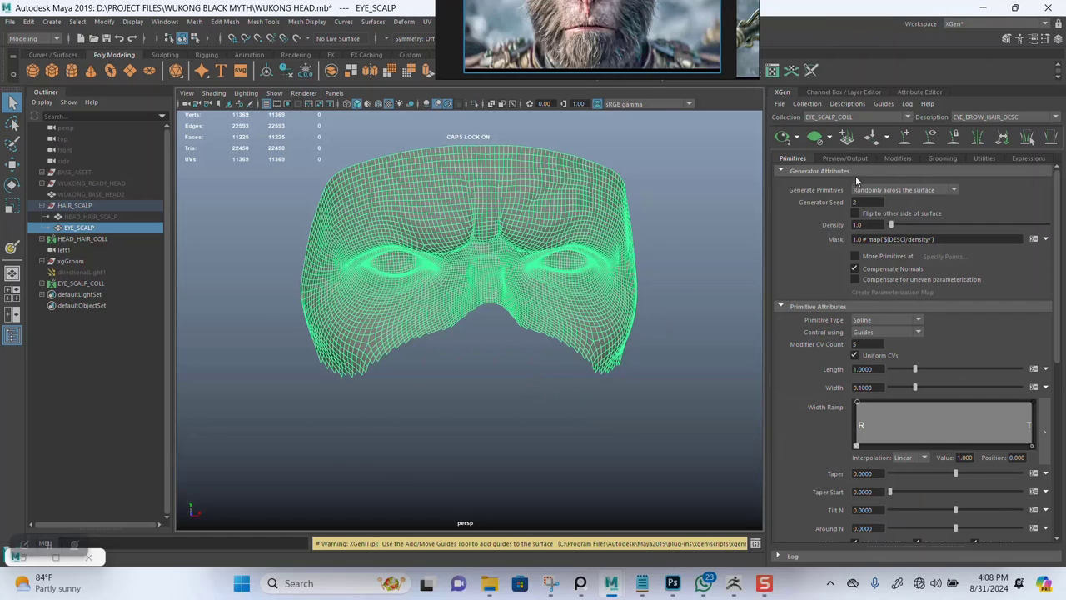
Add two guides above the inner part of the character's right eyebrow, using the reference photo of the eyes
{"action": "left_click", "coordinate": [871, 138]}
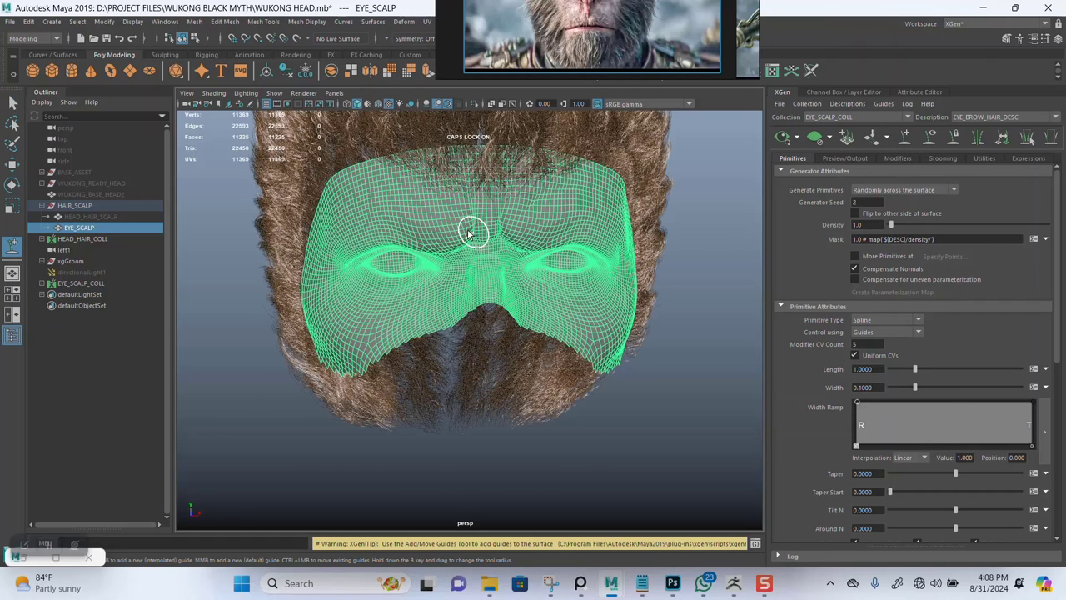
{"action": "mouse_move", "coordinate": [484, 331]}
{"action": "right_mouse_down", "text": "alt"}
{"action": "mouse_move", "coordinate": [478, 371]}
{"action": "mouse_move", "coordinate": [471, 357]}
{"action": "right_mouse_up", "text": "alt"}
{"action": "middle_click_drag", "start_coordinate": [471, 375], "coordinate": [471, 460], "text": "alt"}
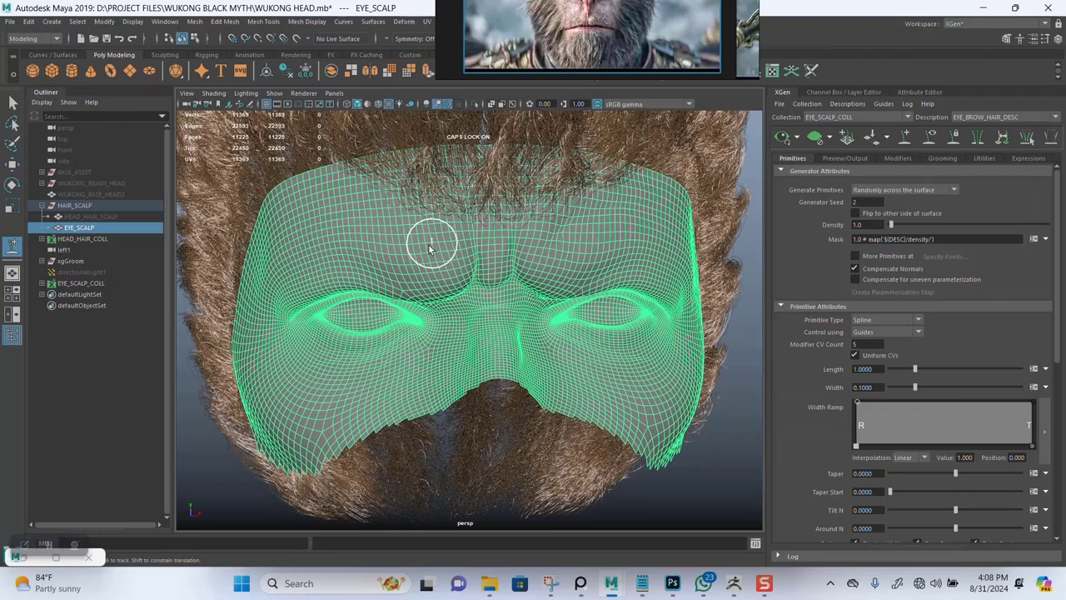
{"action": "right_click_drag", "start_coordinate": [587, 36], "coordinate": [692, 223]}
{"action": "scroll", "coordinate": [704, 166], "scroll_direction": "up", "scroll_amount": 5}
{"action": "left_click_drag", "start_coordinate": [402, 280], "coordinate": [423, 277], "text": "alt"}
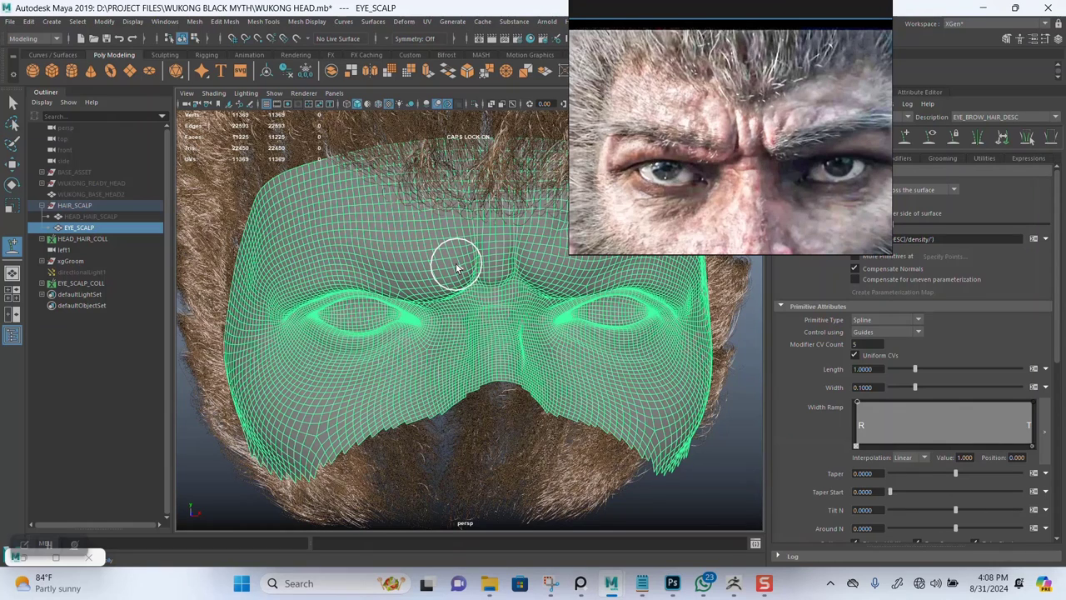
{"action": "left_click", "coordinate": [446, 307]}
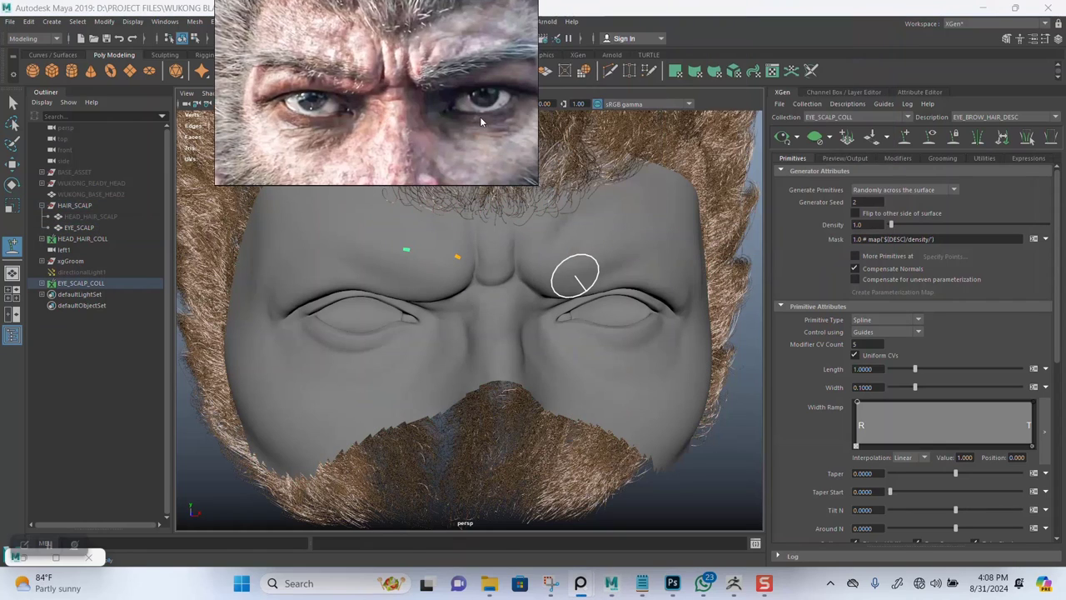
Clear the hair previews of BEARD_HAIR_DESC and TOP_HEAD_HAIR_DESC in HEAD_HAIR_COLL, and return to EYE_SCALP_COLL
{"action": "left_click", "coordinate": [872, 114]}
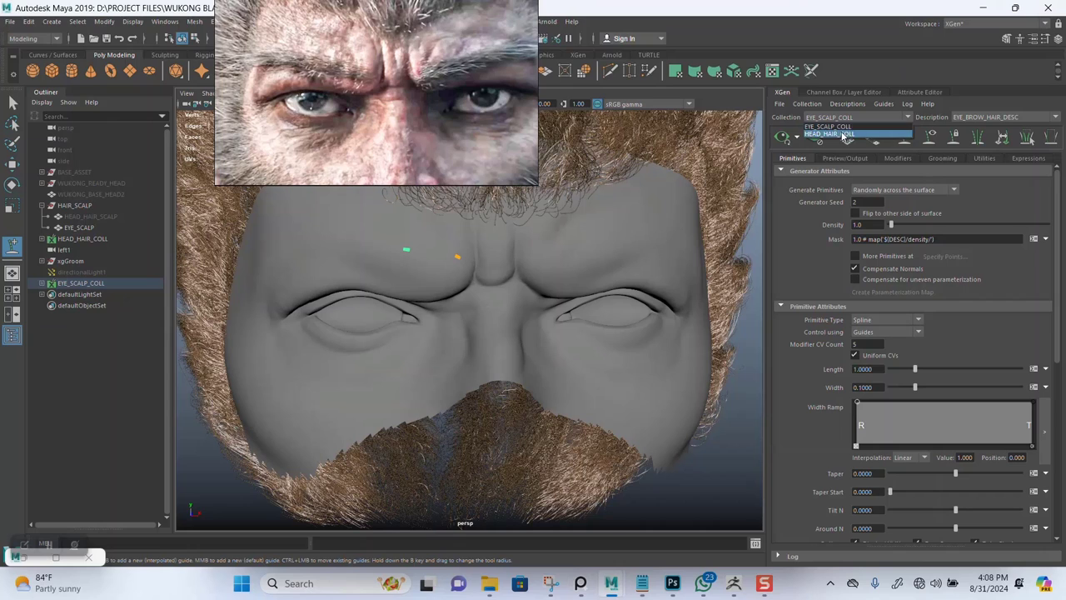
{"action": "left_click", "coordinate": [845, 135]}
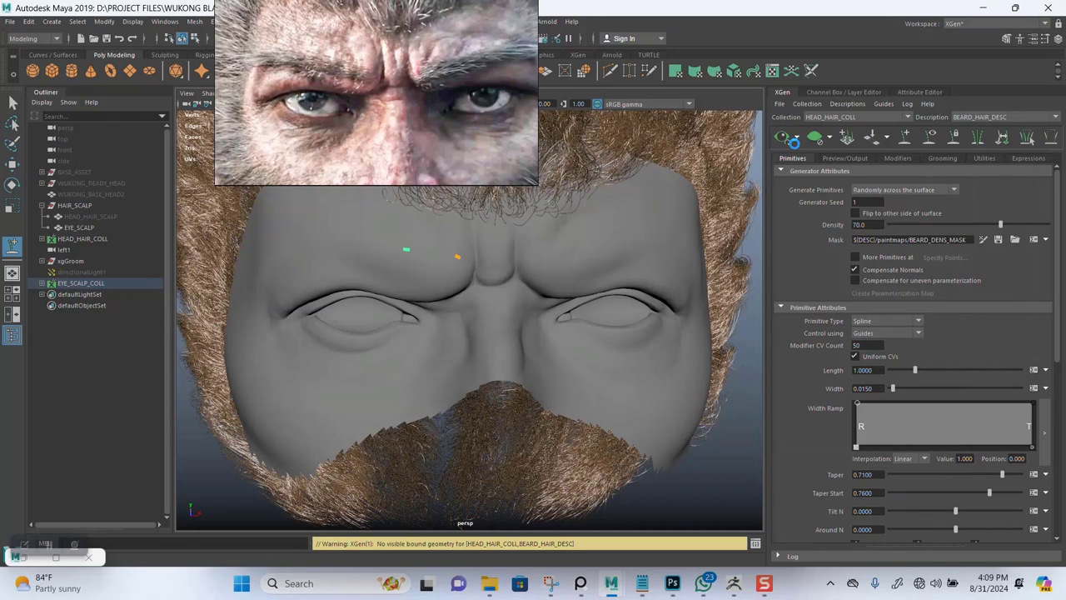
{"action": "left_click", "coordinate": [796, 138]}
{"action": "left_click", "coordinate": [775, 157]}
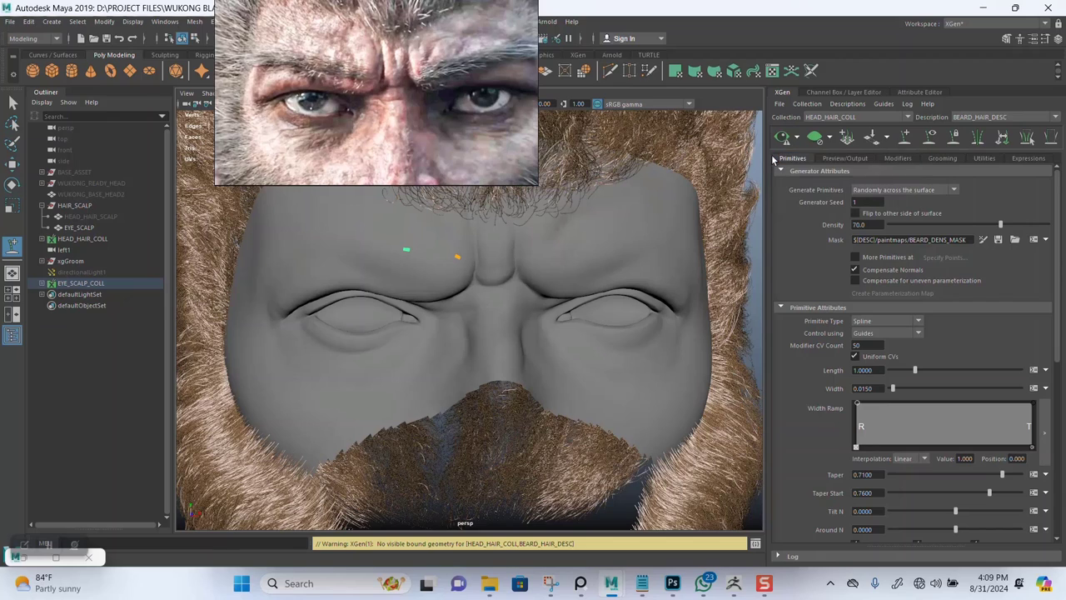
{"action": "left_click", "coordinate": [816, 139]}
{"action": "left_click", "coordinate": [973, 121]}
{"action": "left_click", "coordinate": [972, 133]}
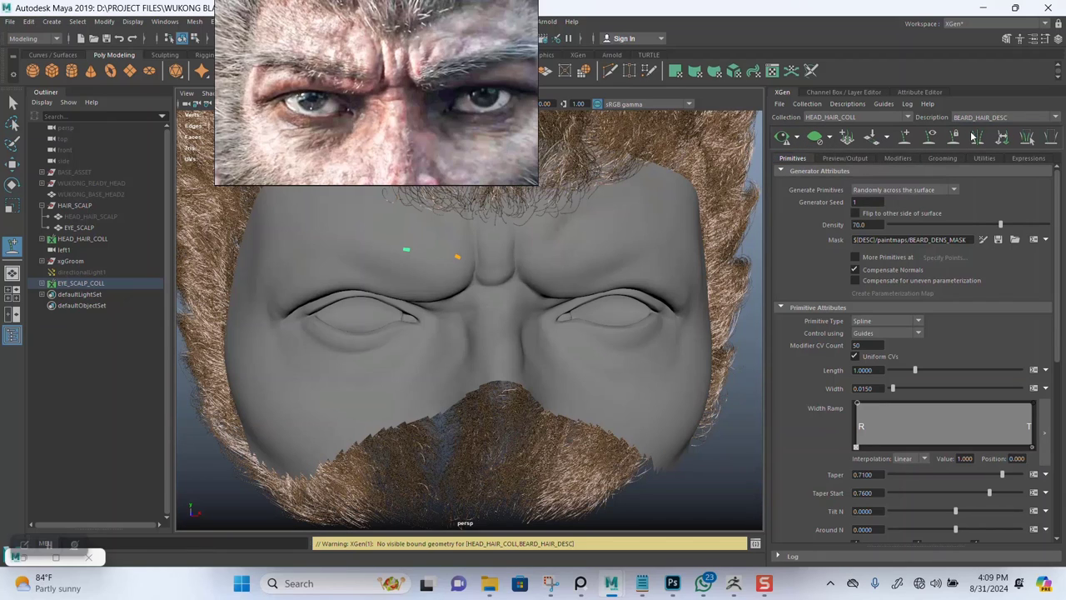
{"action": "left_click", "coordinate": [816, 139]}
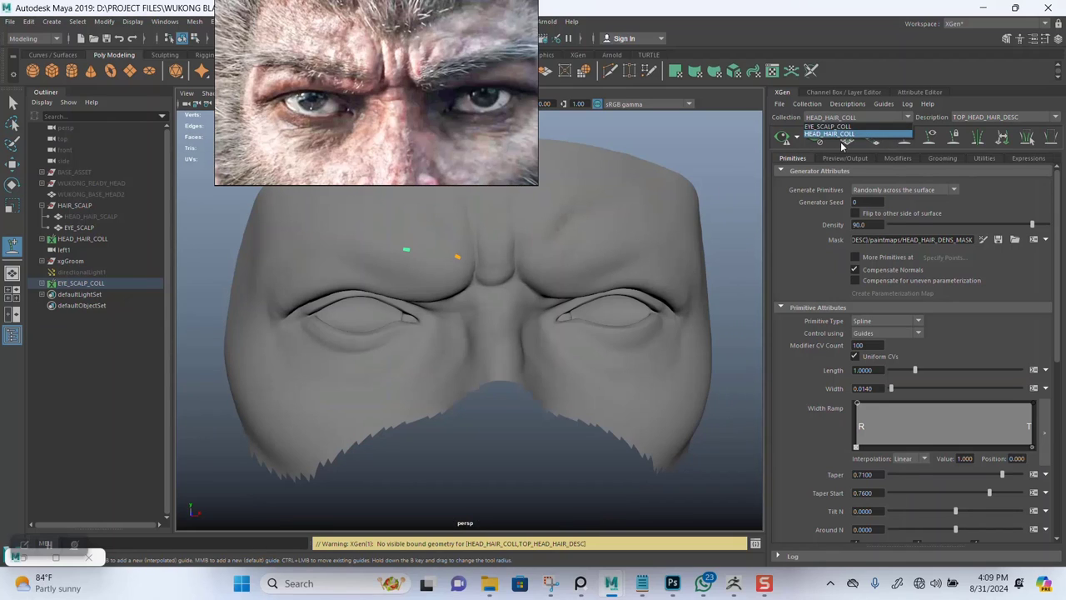
{"action": "left_click", "coordinate": [829, 126]}
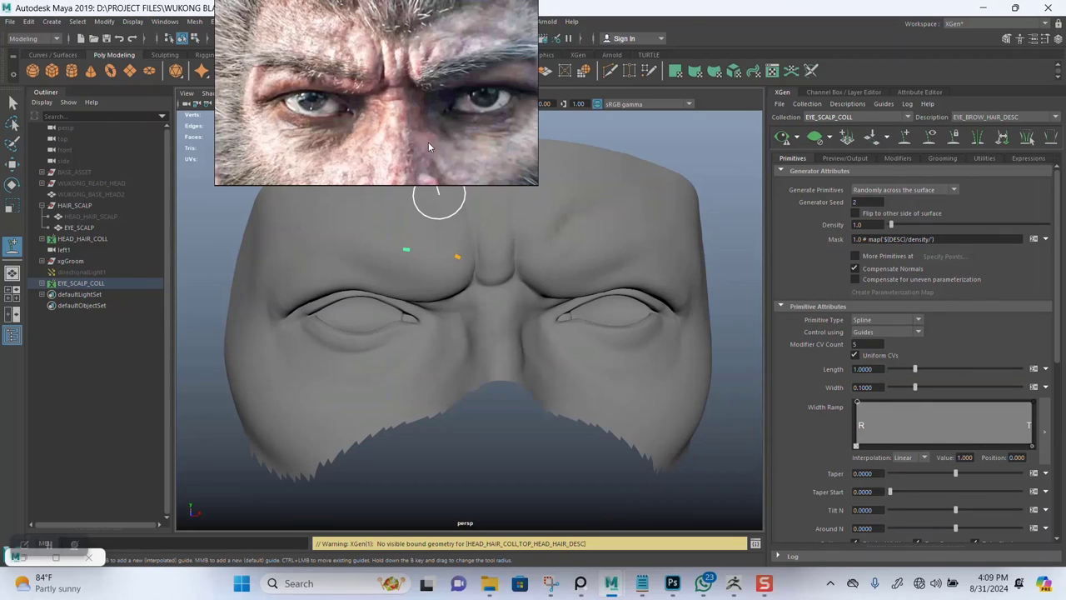
Add five more guides along the character's right brow out to the temple, following a close-up of the reference eyebrow
{"action": "right_click_drag", "start_coordinate": [430, 142], "coordinate": [820, 166]}
{"action": "right_click_drag", "start_coordinate": [773, 124], "coordinate": [815, 207]}
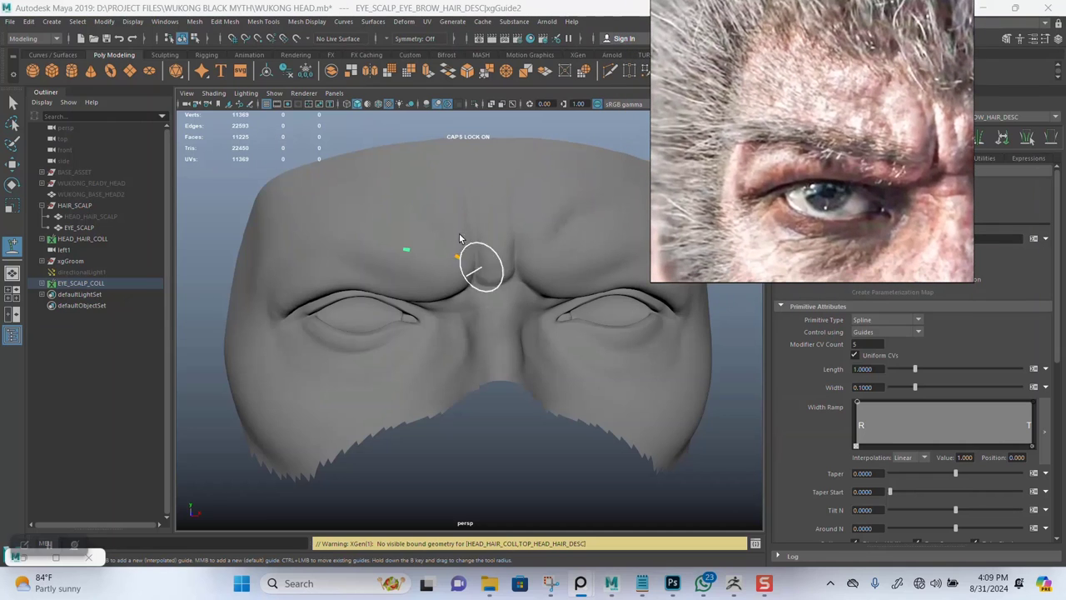
{"action": "scroll", "coordinate": [463, 250], "scroll_direction": "up", "scroll_amount": 3}
{"action": "left_click_drag", "start_coordinate": [440, 291], "coordinate": [481, 353], "text": "alt"}
{"action": "middle_click_drag", "start_coordinate": [481, 353], "coordinate": [503, 384], "text": "alt"}
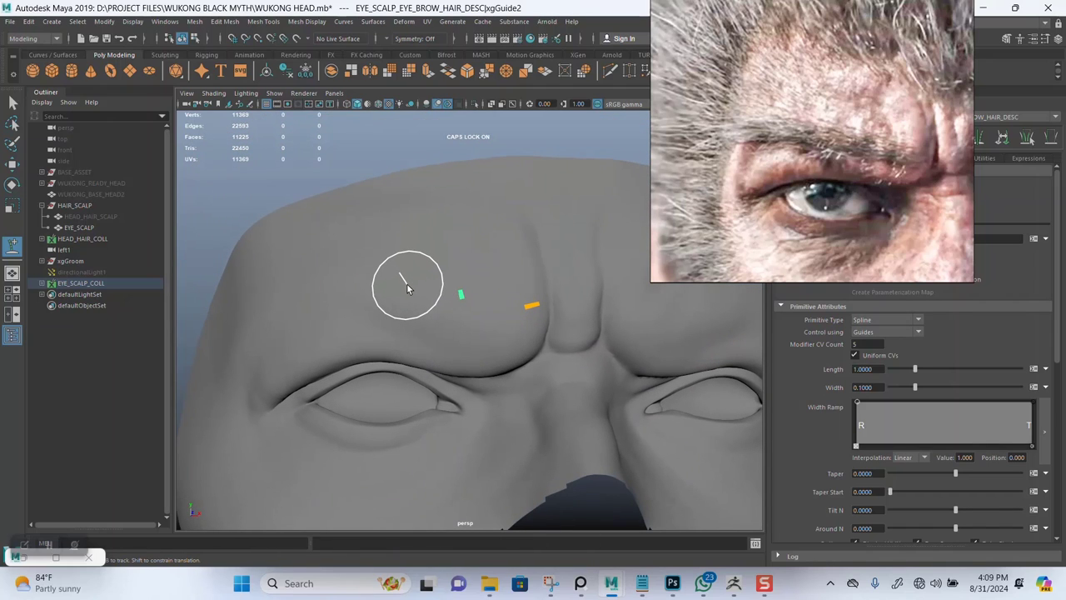
{"action": "left_click", "coordinate": [406, 281]}
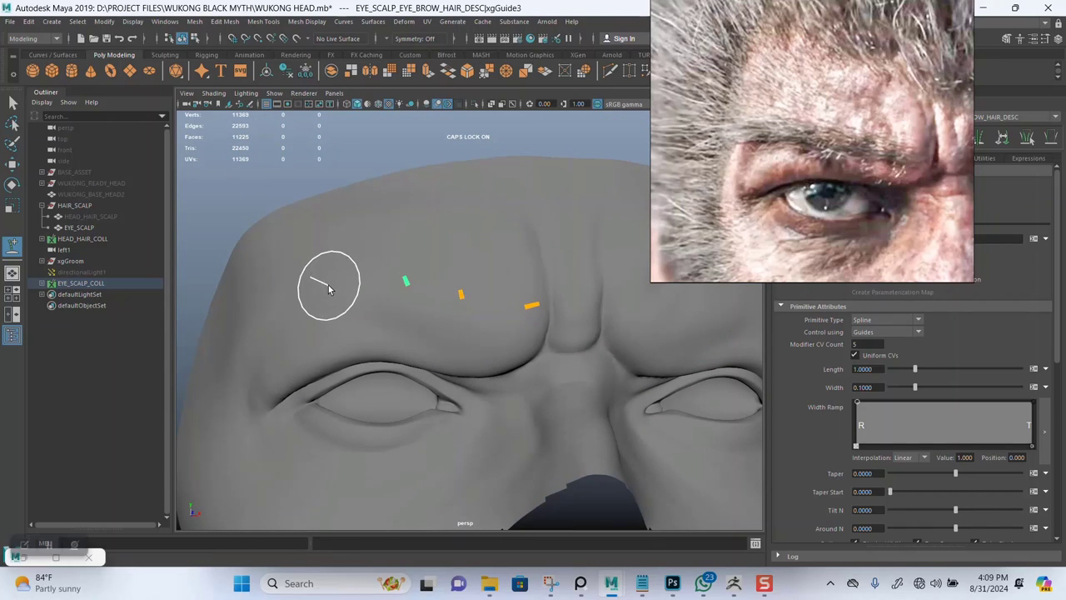
{"action": "left_click", "coordinate": [321, 285]}
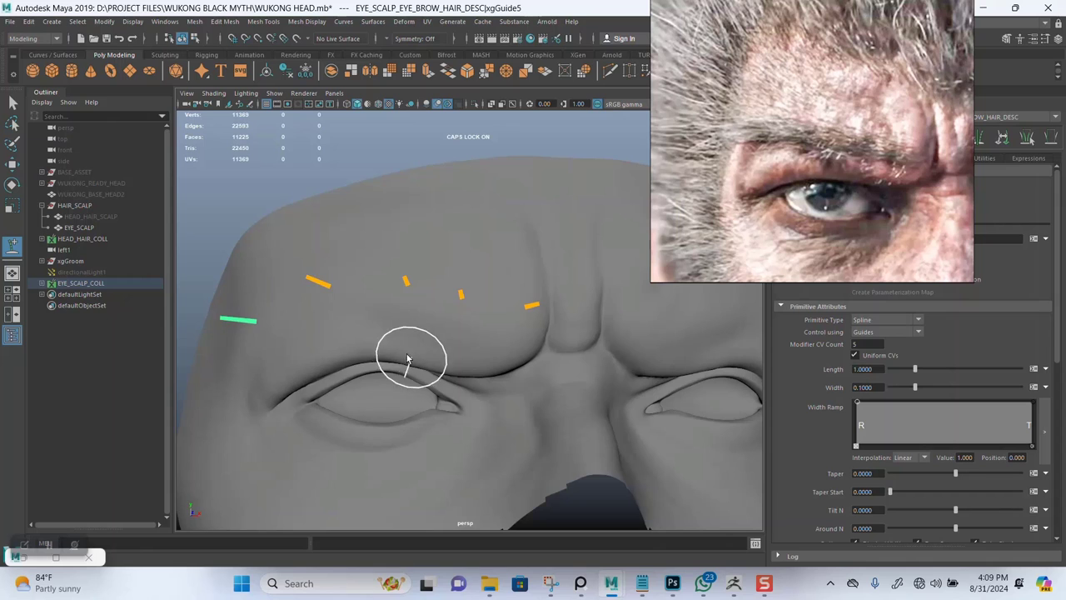
{"action": "mouse_move", "coordinate": [405, 361]}
{"action": "left_mouse_down", "text": "alt"}
{"action": "mouse_move", "coordinate": [466, 359]}
{"action": "mouse_move", "coordinate": [419, 357]}
{"action": "mouse_move", "coordinate": [464, 334]}
{"action": "mouse_move", "coordinate": [380, 350]}
{"action": "left_mouse_up", "text": "alt"}
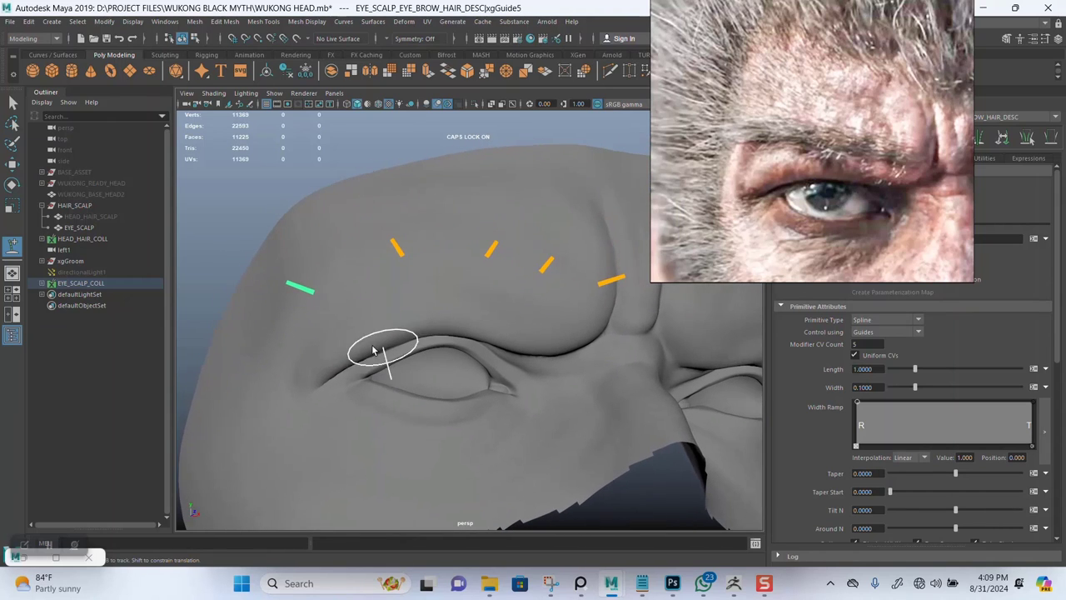
{"action": "left_click", "coordinate": [322, 318]}
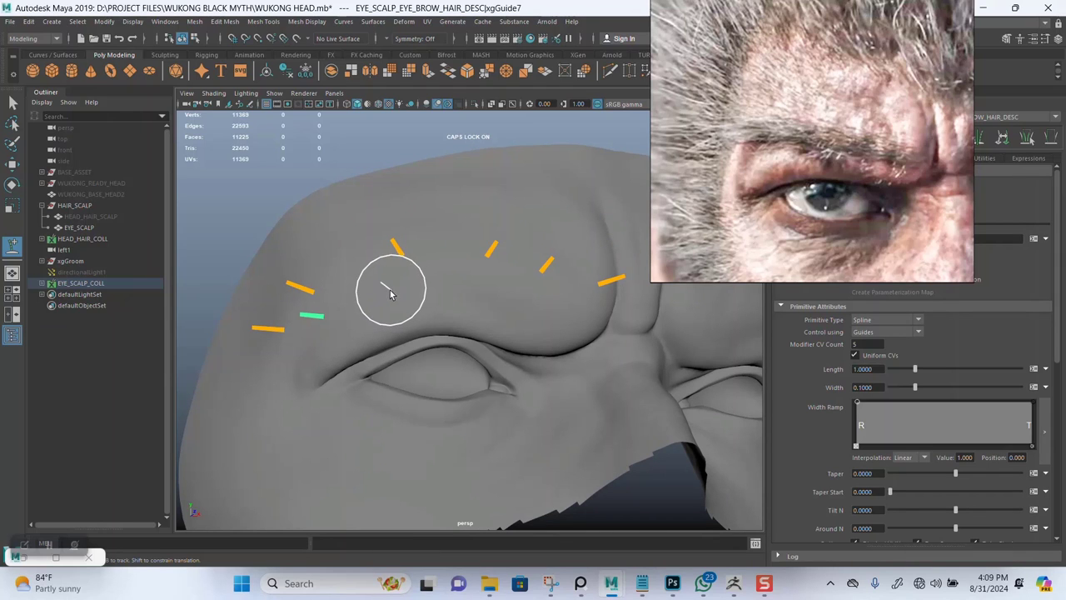
In the front view, add a second row of four guides below the first, from the inner brow outward
{"action": "key", "text": "space"}
{"action": "key", "text": "space"}
{"action": "right_click_drag", "start_coordinate": [411, 383], "coordinate": [507, 540], "text": "alt"}
{"action": "middle_click_drag", "start_coordinate": [495, 378], "coordinate": [416, 278], "text": "alt"}
{"action": "scroll", "coordinate": [418, 332], "scroll_direction": "up", "scroll_amount": 5}
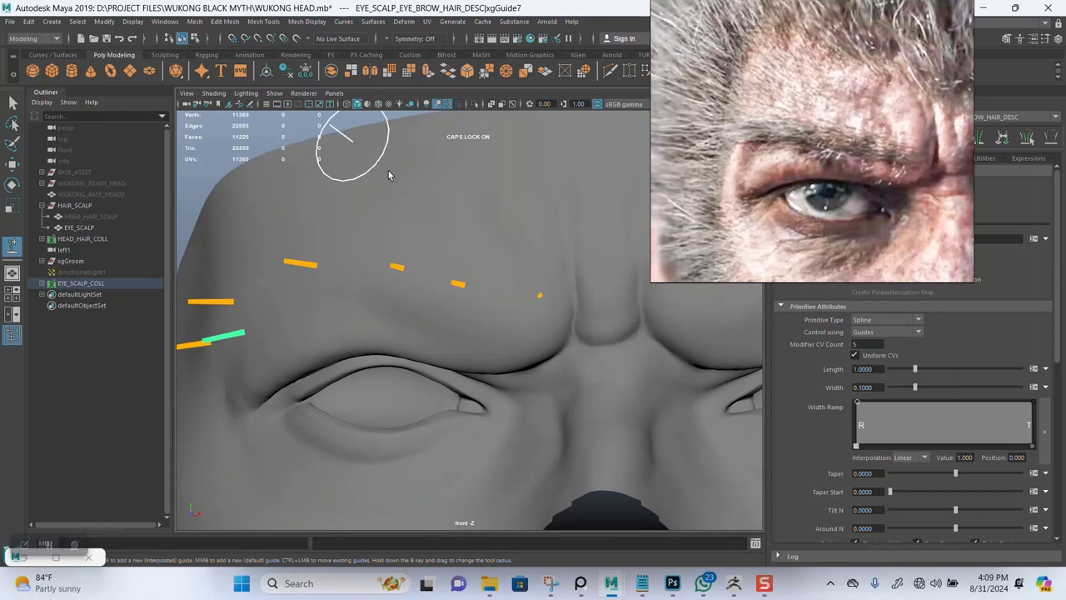
{"action": "left_click", "coordinate": [543, 333]}
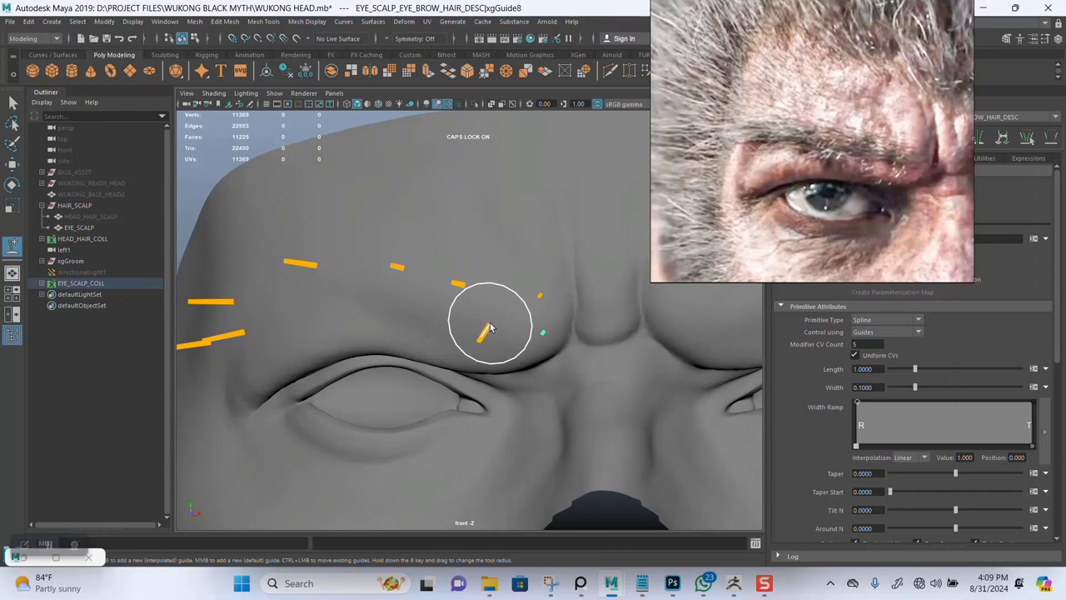
{"action": "left_click", "coordinate": [392, 302]}
{"action": "left_click", "coordinate": [302, 295]}
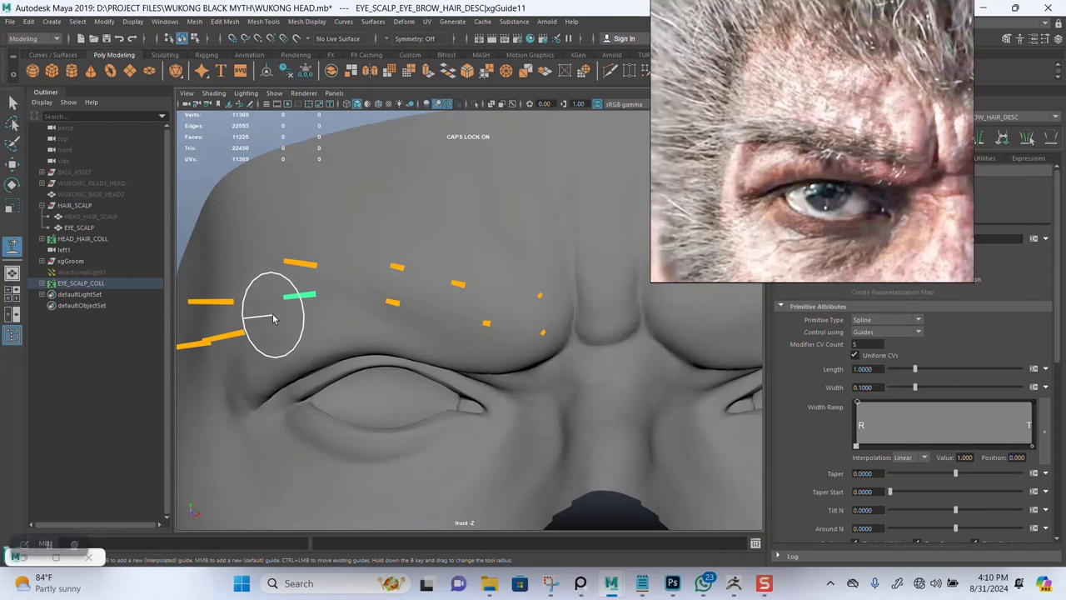
Examine the placement and direction of the right eyebrow guides from several angles in the perspective view
{"action": "scroll", "coordinate": [350, 259], "scroll_direction": "down", "scroll_amount": 4}
{"action": "scroll", "coordinate": [374, 317], "scroll_direction": "up", "scroll_amount": 2}
{"action": "key", "text": "space"}
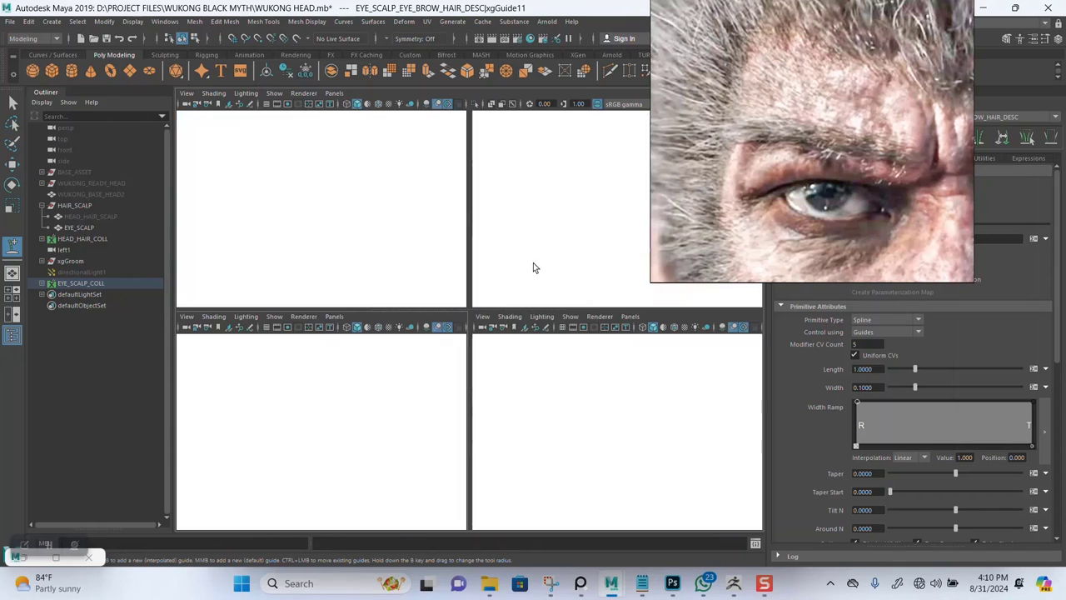
{"action": "key", "text": "space"}
{"action": "left_click_drag", "start_coordinate": [440, 312], "coordinate": [380, 340], "text": "alt"}
{"action": "right_click_drag", "start_coordinate": [380, 340], "coordinate": [364, 281], "text": "alt"}
{"action": "middle_click_drag", "start_coordinate": [364, 281], "coordinate": [389, 246], "text": "alt"}
{"action": "right_click_drag", "start_coordinate": [389, 247], "coordinate": [360, 373], "text": "alt"}
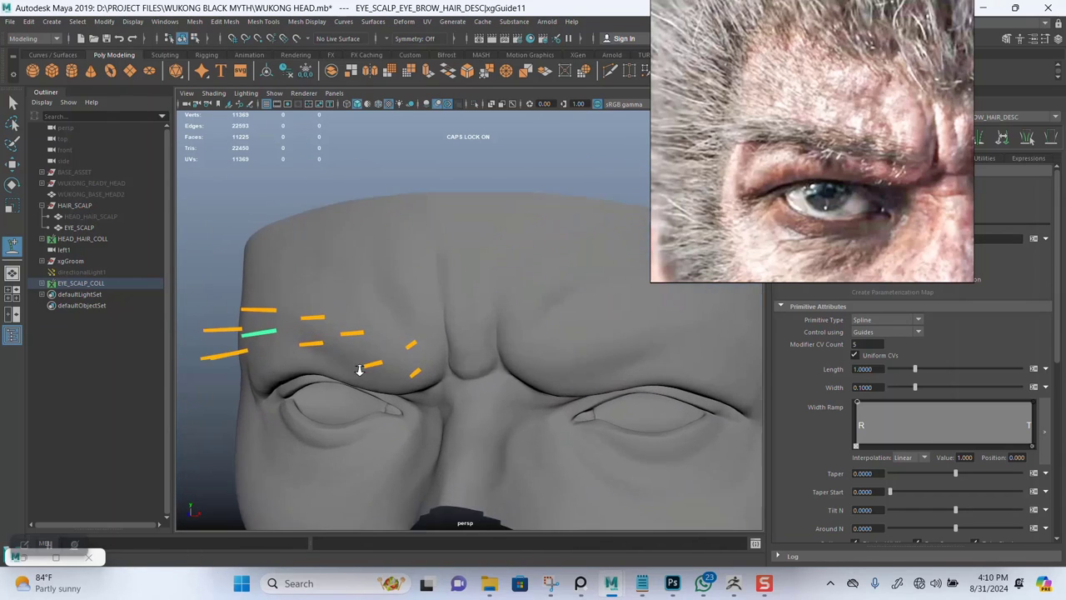
{"action": "left_click_drag", "start_coordinate": [359, 372], "coordinate": [220, 276], "text": "alt"}
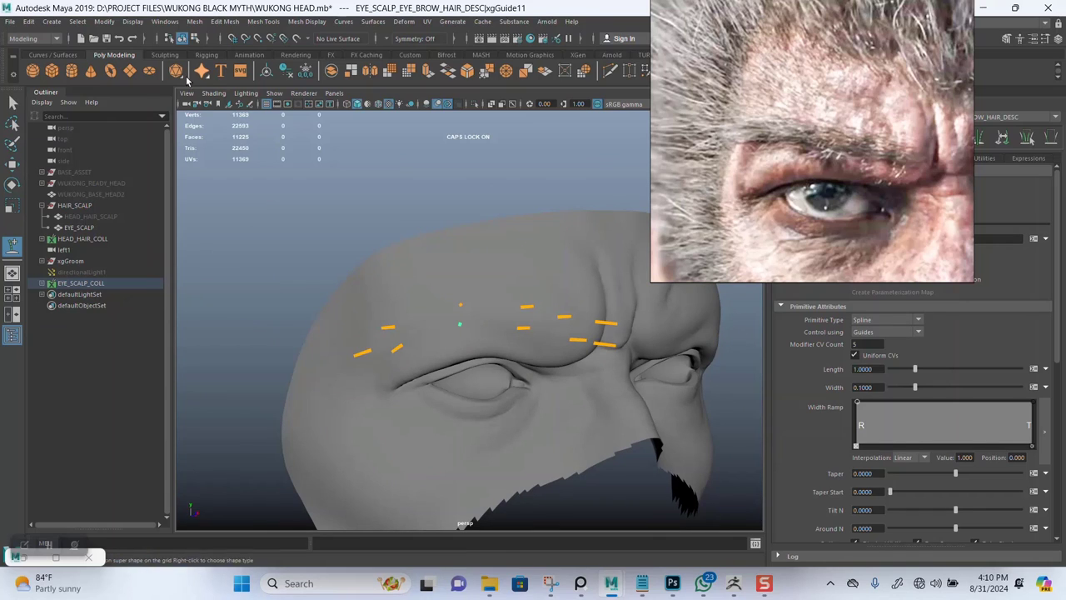
Select the three outermost guides at the character's right temple and scale them up slightly
{"action": "left_click", "coordinate": [575, 55]}
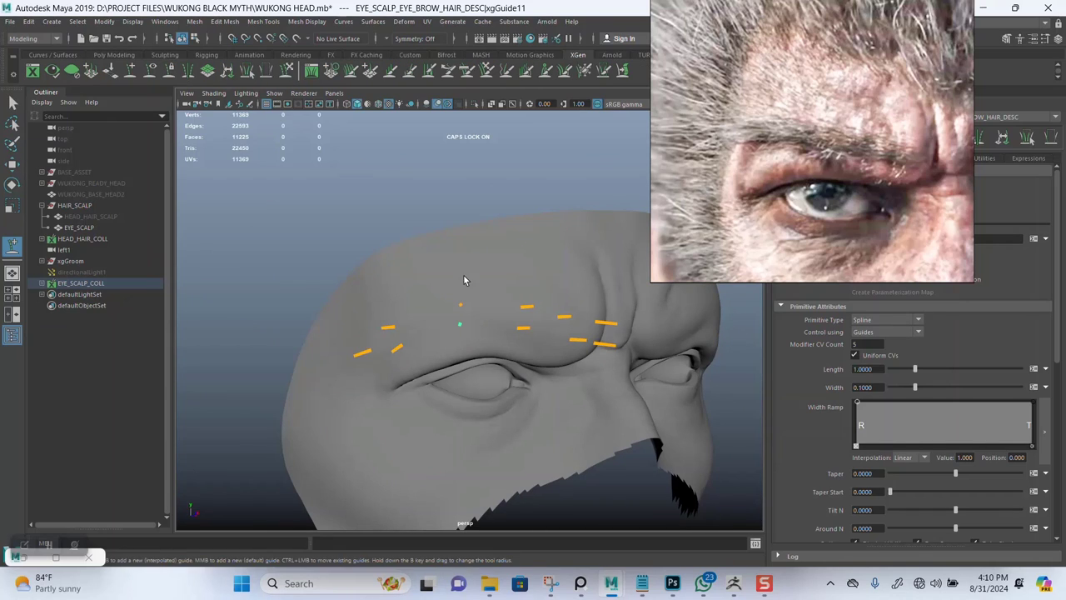
{"action": "left_click_drag", "start_coordinate": [453, 275], "coordinate": [396, 268], "text": "alt"}
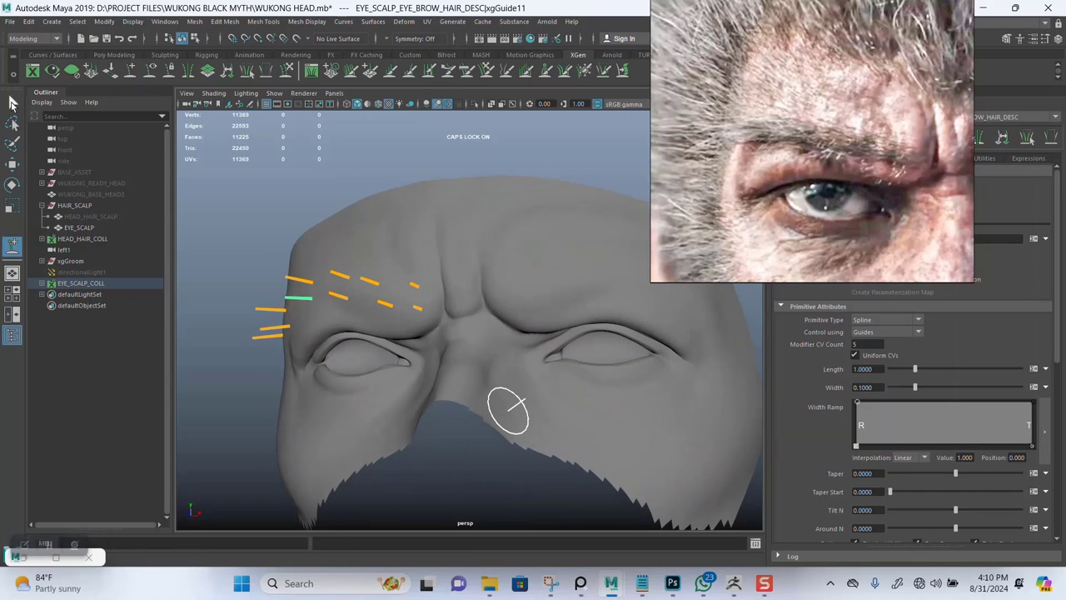
{"action": "left_click", "coordinate": [12, 103]}
{"action": "scroll", "coordinate": [289, 291], "scroll_direction": "down", "scroll_amount": 3}
{"action": "mouse_move", "coordinate": [289, 290]}
{"action": "left_mouse_down", "text": "alt"}
{"action": "mouse_move", "coordinate": [333, 291]}
{"action": "mouse_move", "coordinate": [309, 281]}
{"action": "left_mouse_up", "text": "alt"}
{"action": "scroll", "coordinate": [325, 285], "scroll_direction": "up", "scroll_amount": 2}
{"action": "middle_click_drag", "start_coordinate": [340, 289], "coordinate": [348, 291], "text": "alt"}
{"action": "left_click_drag", "start_coordinate": [347, 291], "coordinate": [372, 291], "text": "alt"}
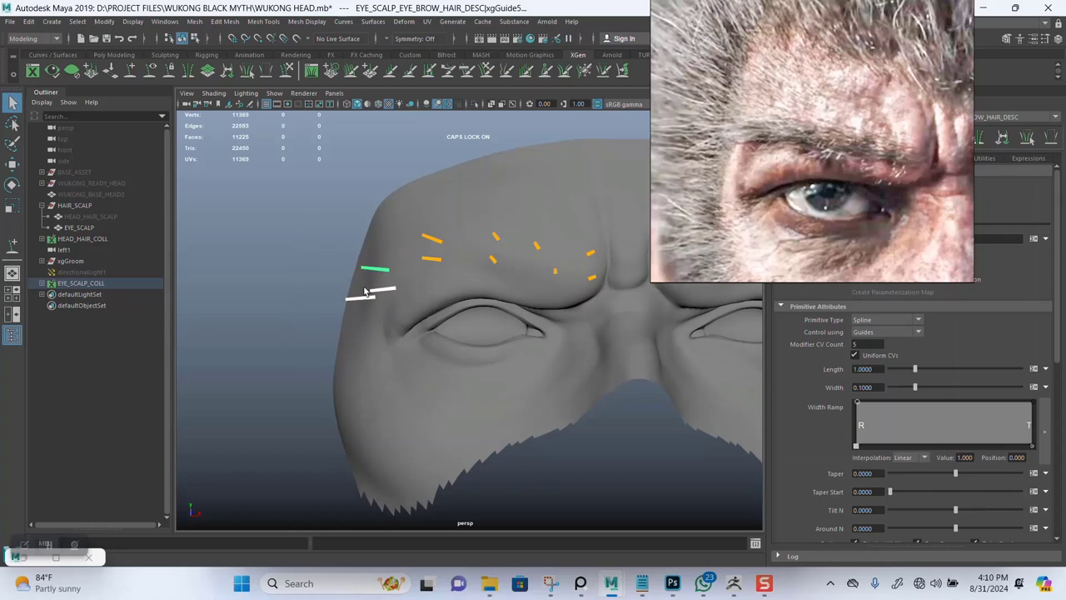
{"action": "key", "text": "r"}
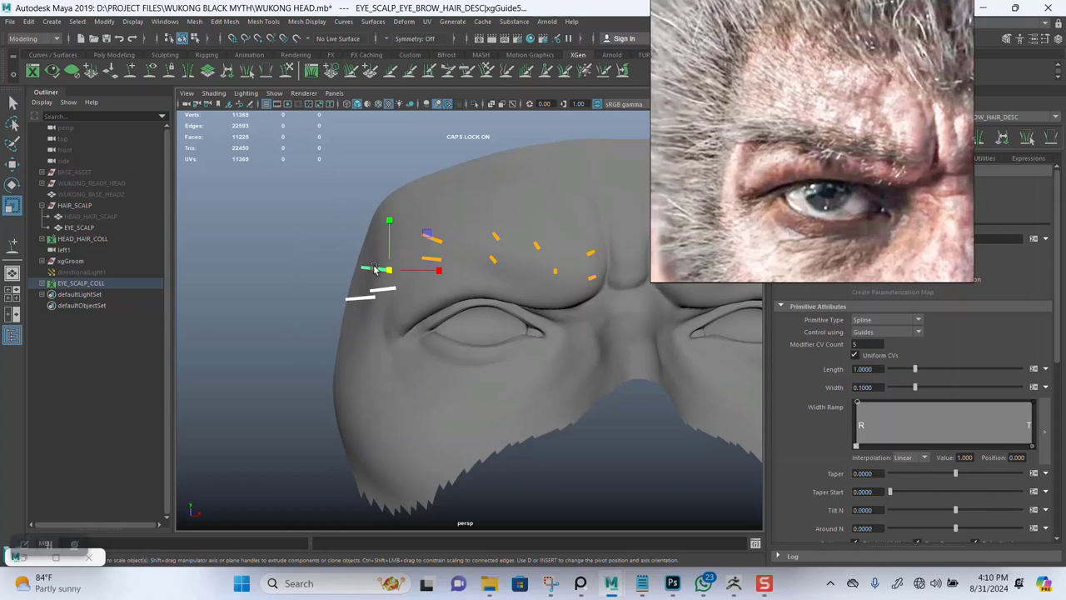
{"action": "mouse_move", "coordinate": [387, 272]}
{"action": "left_mouse_down"}
{"action": "mouse_move", "coordinate": [400, 275]}
{"action": "mouse_move", "coordinate": [375, 279]}
{"action": "left_mouse_up"}
Scale up the neighbouring upper and lower guide pairs one after another from the temple toward the inner brow
{"action": "left_click_drag", "start_coordinate": [286, 220], "coordinate": [484, 325]}
{"action": "left_click_drag", "start_coordinate": [294, 230], "coordinate": [343, 309]}
{"action": "left_click_drag", "start_coordinate": [337, 265], "coordinate": [339, 264]}
{"action": "left_click", "coordinate": [379, 275]}
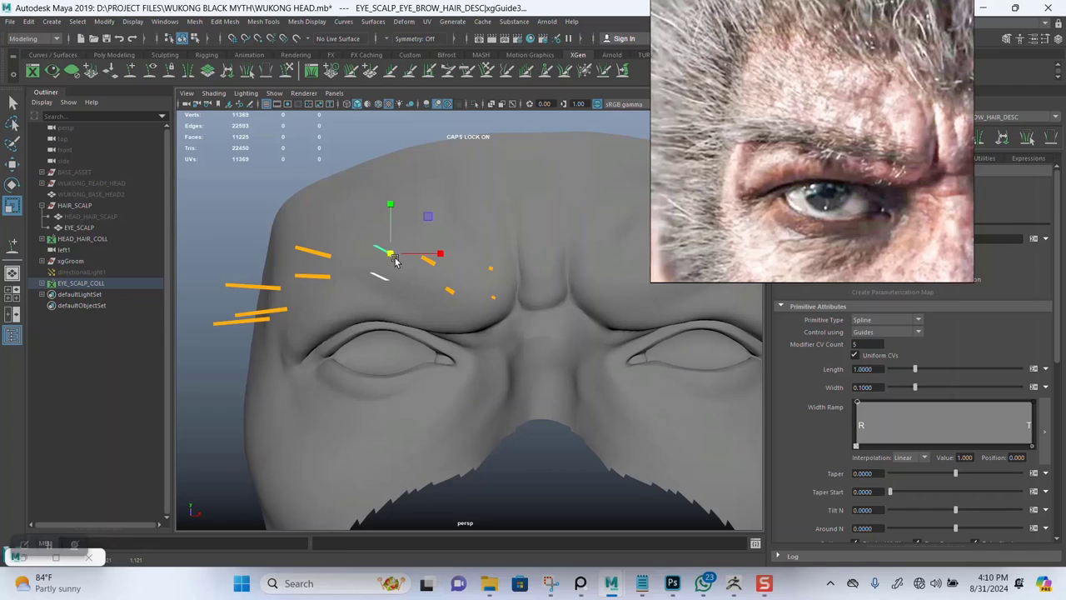
{"action": "left_click", "coordinate": [450, 291]}
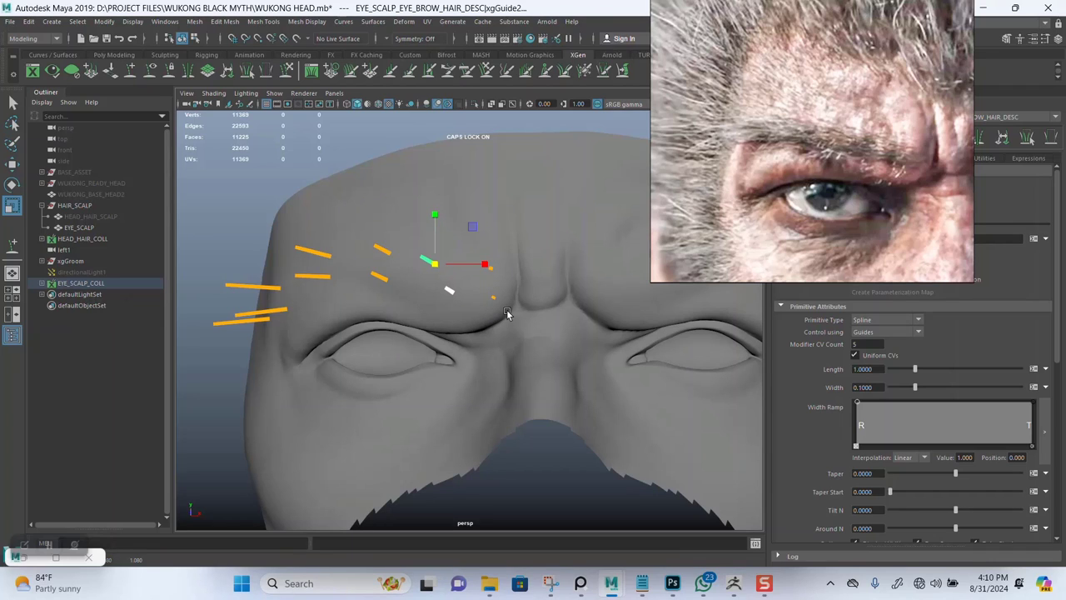
{"action": "left_click", "coordinate": [275, 180]}
Sculpt the innermost upper brow guide so it lies along the skin and curves outward toward the temple
{"action": "left_click_drag", "start_coordinate": [321, 239], "coordinate": [301, 172], "text": "alt"}
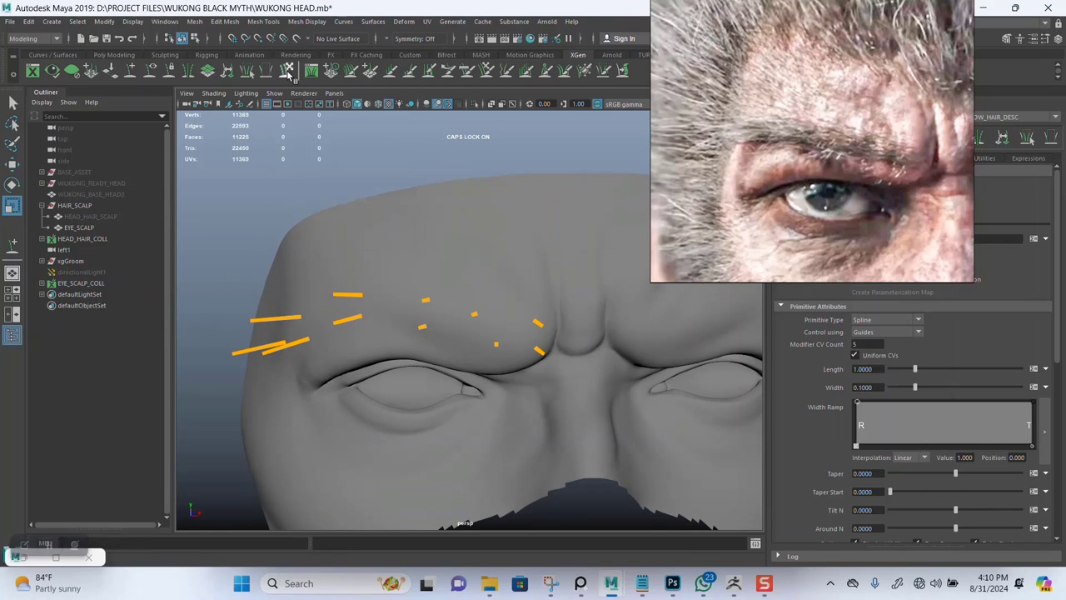
{"action": "left_click", "coordinate": [288, 71]}
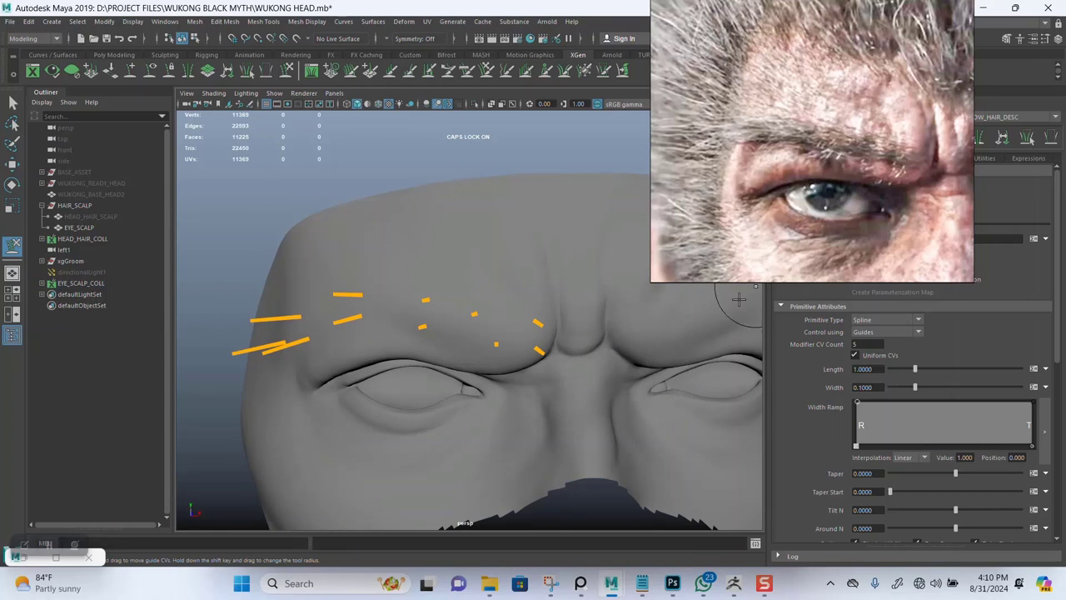
{"action": "scroll", "coordinate": [492, 356], "scroll_direction": "up", "scroll_amount": 3}
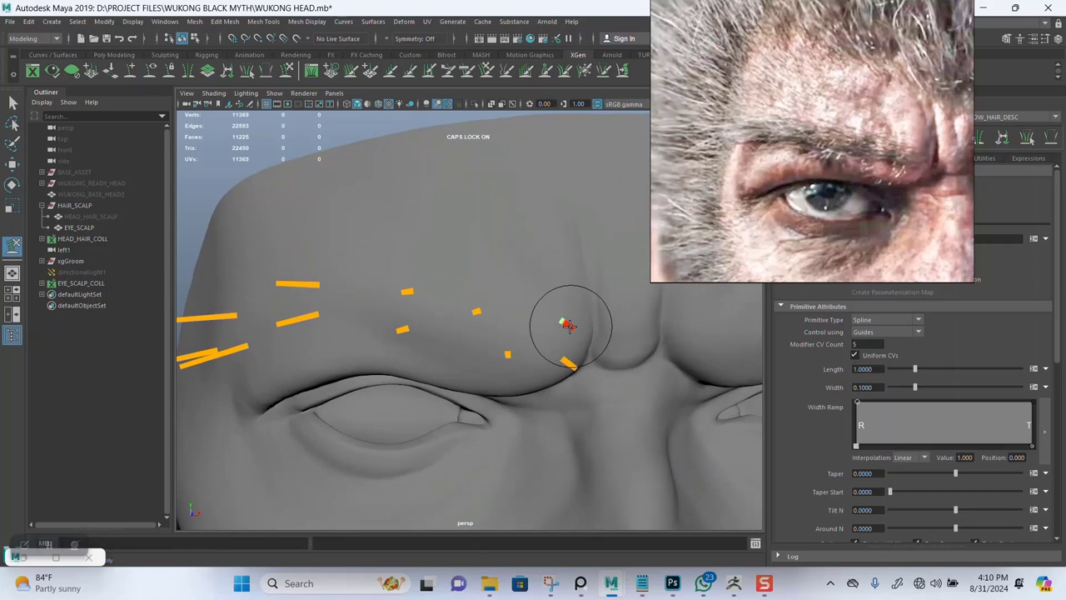
{"action": "left_click_drag", "start_coordinate": [568, 325], "coordinate": [571, 305], "text": "alt"}
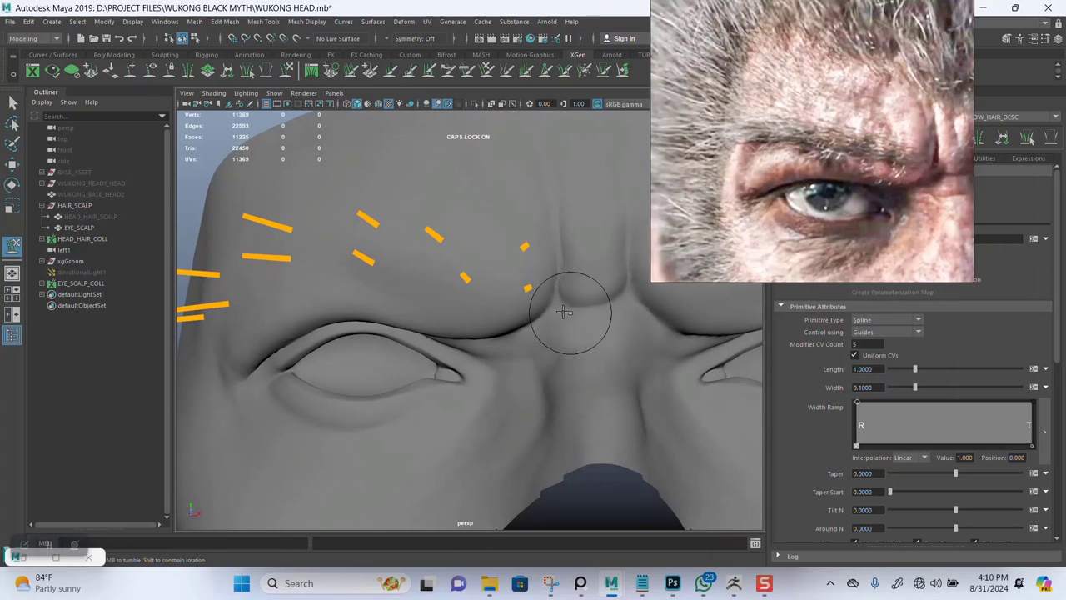
{"action": "key", "text": "q"}
{"action": "left_click", "coordinate": [523, 246]}
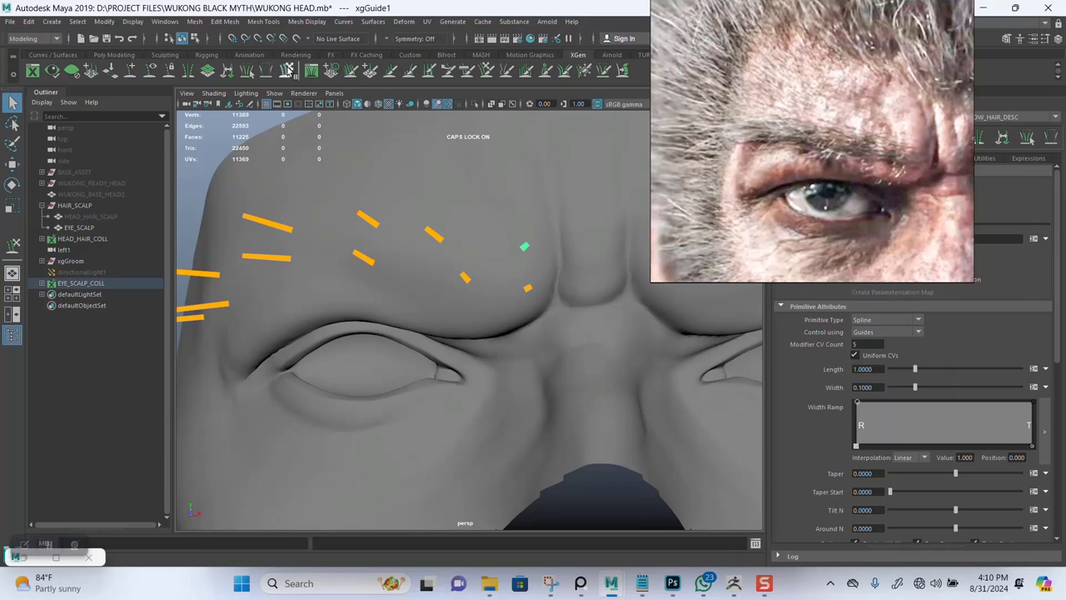
{"action": "left_click", "coordinate": [287, 70]}
{"action": "mouse_move", "coordinate": [578, 222]}
{"action": "left_mouse_down", "text": "alt"}
{"action": "mouse_move", "coordinate": [543, 250]}
{"action": "mouse_move", "coordinate": [507, 226]}
{"action": "mouse_move", "coordinate": [512, 291]}
{"action": "mouse_move", "coordinate": [483, 207]}
{"action": "mouse_move", "coordinate": [500, 274]}
{"action": "mouse_move", "coordinate": [469, 305]}
{"action": "mouse_move", "coordinate": [386, 264]}
{"action": "left_mouse_up", "text": "alt"}
{"action": "mouse_move", "coordinate": [459, 260]}
{"action": "left_mouse_down", "text": "alt"}
{"action": "mouse_move", "coordinate": [487, 229]}
{"action": "mouse_move", "coordinate": [491, 265]}
{"action": "mouse_move", "coordinate": [524, 279]}
{"action": "mouse_move", "coordinate": [514, 302]}
{"action": "mouse_move", "coordinate": [526, 285]}
{"action": "mouse_move", "coordinate": [509, 245]}
{"action": "mouse_move", "coordinate": [580, 246]}
{"action": "mouse_move", "coordinate": [481, 293]}
{"action": "mouse_move", "coordinate": [453, 172]}
{"action": "left_mouse_up", "text": "alt"}
{"action": "middle_click_drag", "start_coordinate": [452, 178], "coordinate": [432, 192], "text": "alt"}
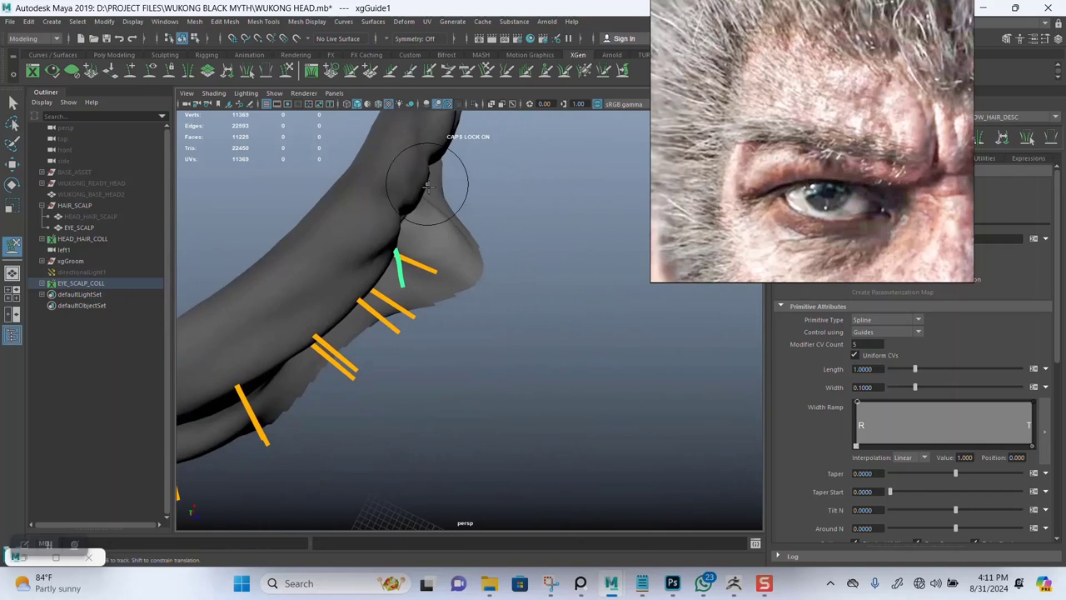
{"action": "left_click_drag", "start_coordinate": [432, 192], "coordinate": [459, 300], "text": "alt"}
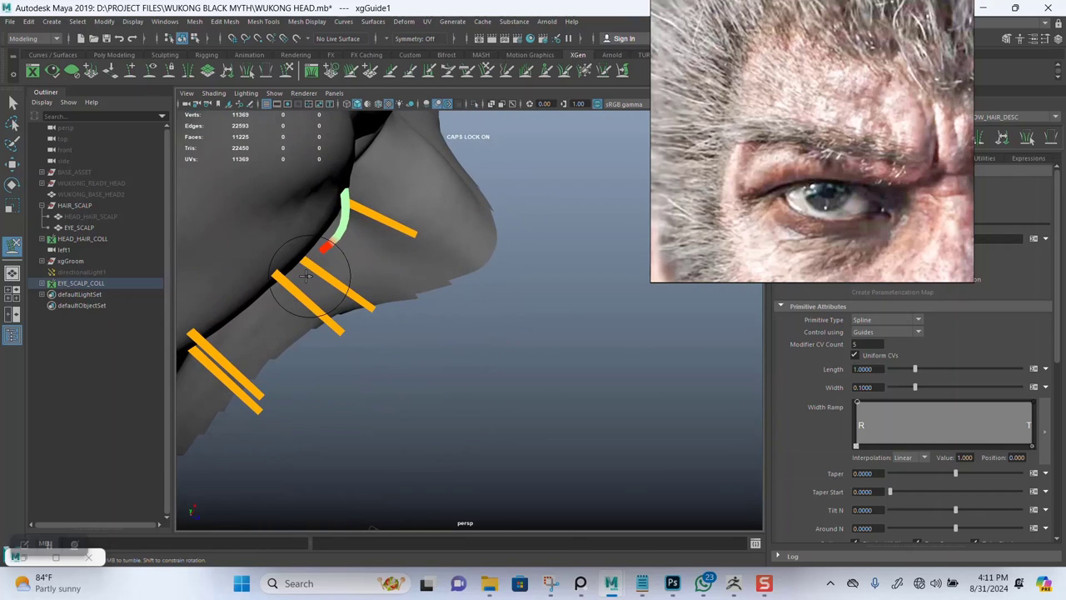
{"action": "mouse_move", "coordinate": [358, 219]}
{"action": "left_mouse_down", "text": "alt"}
{"action": "mouse_move", "coordinate": [378, 205]}
{"action": "mouse_move", "coordinate": [416, 267]}
{"action": "mouse_move", "coordinate": [386, 255]}
{"action": "left_mouse_up", "text": "alt"}
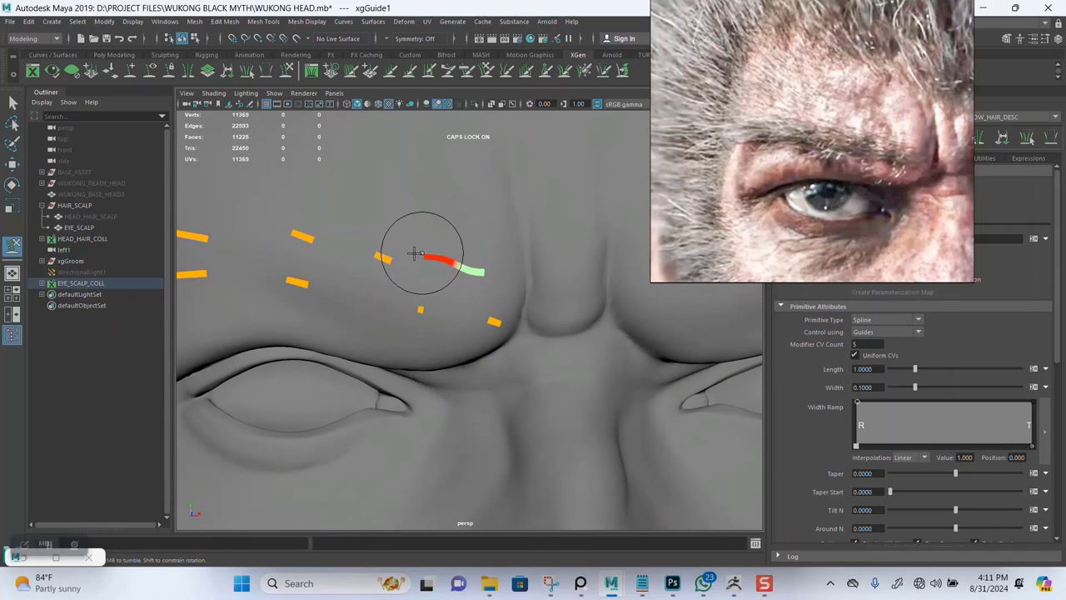
{"action": "key", "text": "q"}
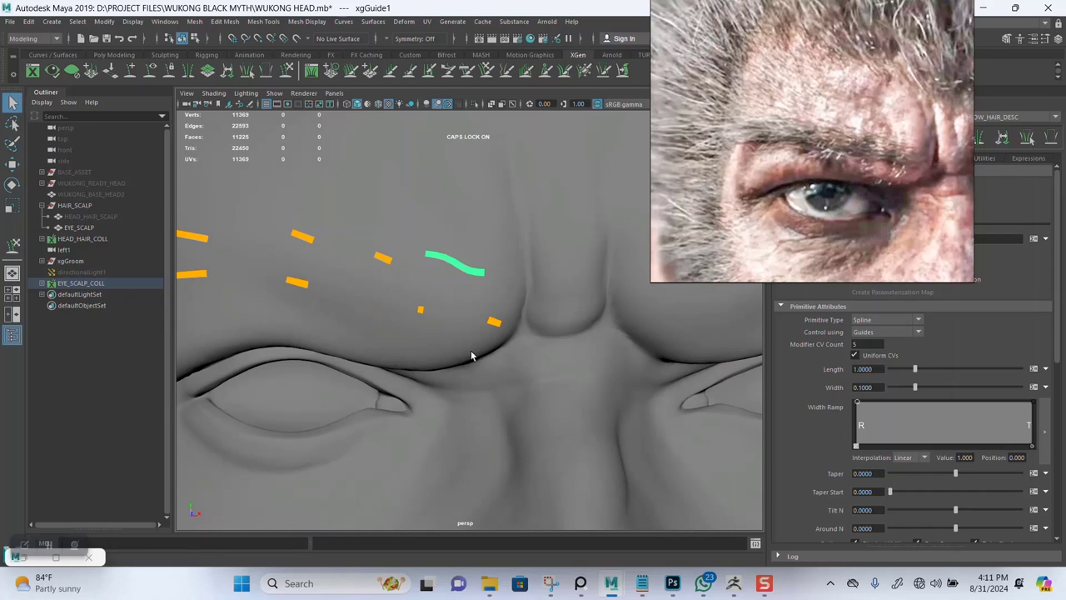
Sculpt the innermost lower brow guide into a matching outward curve that follows the brow surface
{"action": "left_click", "coordinate": [477, 360]}
{"action": "left_click", "coordinate": [493, 323]}
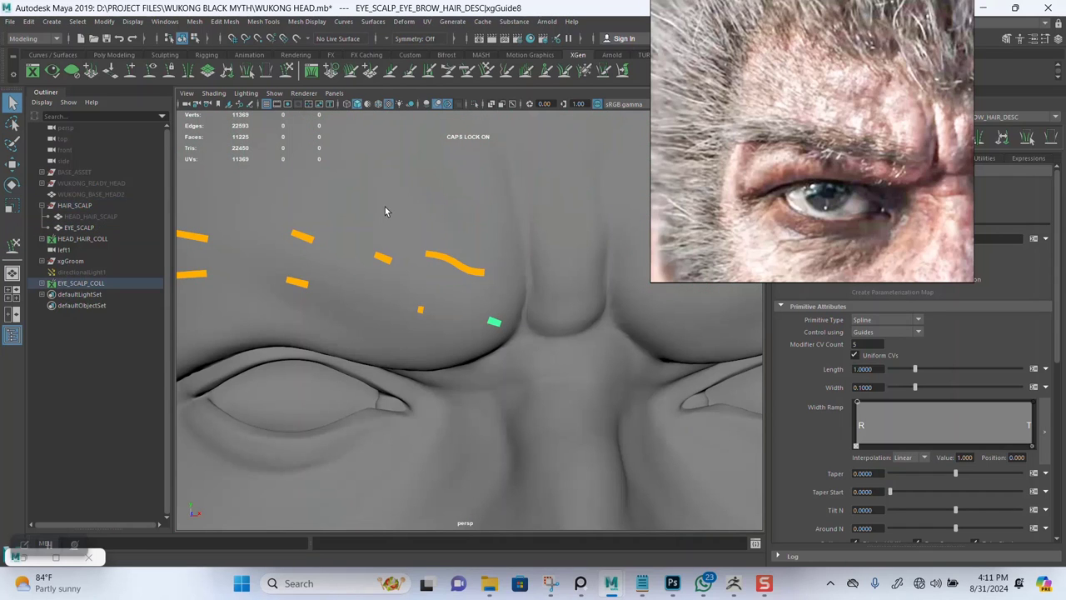
{"action": "key", "text": "y"}
{"action": "mouse_move", "coordinate": [524, 309]}
{"action": "left_mouse_down", "text": "alt"}
{"action": "mouse_move", "coordinate": [528, 362]}
{"action": "mouse_move", "coordinate": [510, 306]}
{"action": "mouse_move", "coordinate": [391, 305]}
{"action": "mouse_move", "coordinate": [436, 258]}
{"action": "mouse_move", "coordinate": [428, 328]}
{"action": "mouse_move", "coordinate": [488, 322]}
{"action": "mouse_move", "coordinate": [495, 346]}
{"action": "mouse_move", "coordinate": [519, 326]}
{"action": "mouse_move", "coordinate": [507, 328]}
{"action": "left_mouse_up", "text": "alt"}
{"action": "key", "text": "q"}
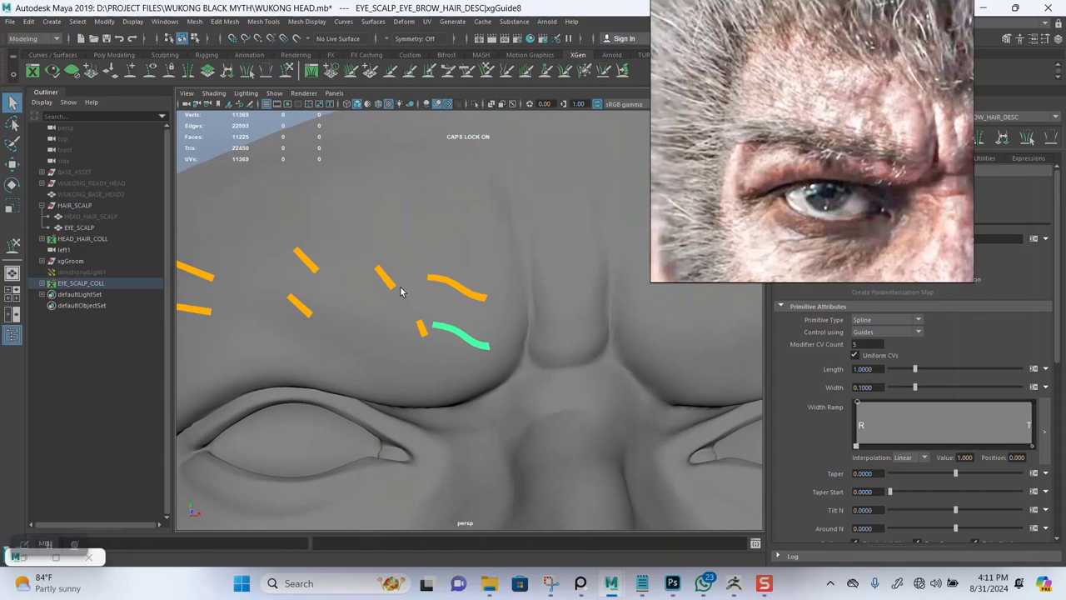
Bend the second upper guide from the inner brow outward, laying it along the brow surface
{"action": "left_click", "coordinate": [287, 70]}
{"action": "mouse_move", "coordinate": [350, 250]}
{"action": "left_mouse_down", "text": "alt"}
{"action": "mouse_move", "coordinate": [441, 278]}
{"action": "mouse_move", "coordinate": [433, 309]}
{"action": "left_mouse_up", "text": "alt"}
{"action": "mouse_move", "coordinate": [314, 283]}
{"action": "left_mouse_down"}
{"action": "mouse_move", "coordinate": [298, 257]}
{"action": "mouse_move", "coordinate": [333, 262]}
{"action": "left_mouse_up"}
{"action": "mouse_move", "coordinate": [397, 262]}
{"action": "left_mouse_down", "text": "alt"}
{"action": "mouse_move", "coordinate": [384, 242]}
{"action": "mouse_move", "coordinate": [427, 268]}
{"action": "left_mouse_up", "text": "alt"}
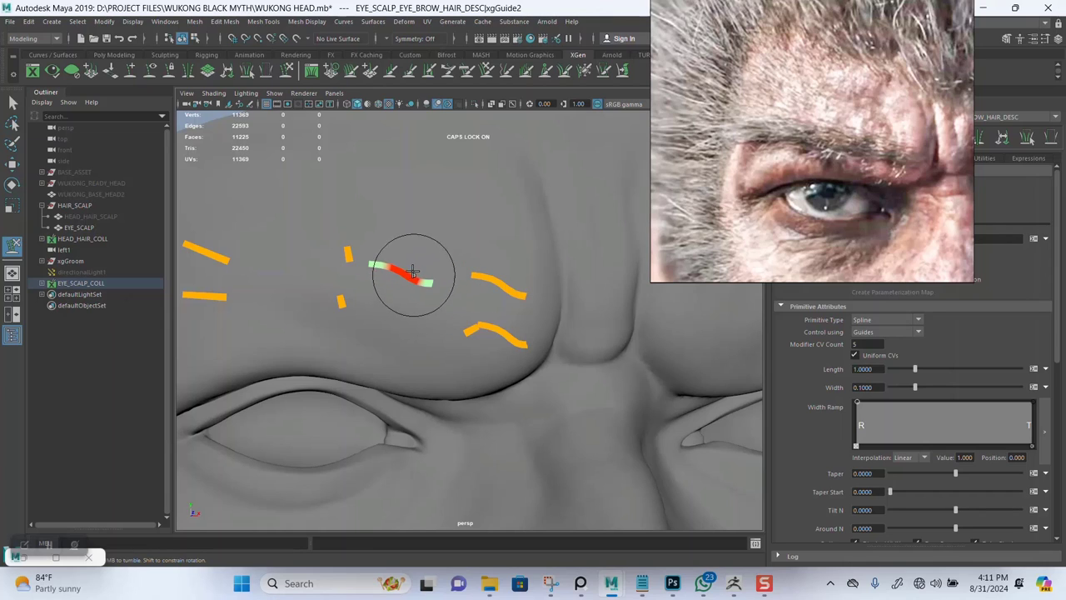
{"action": "key", "text": "q"}
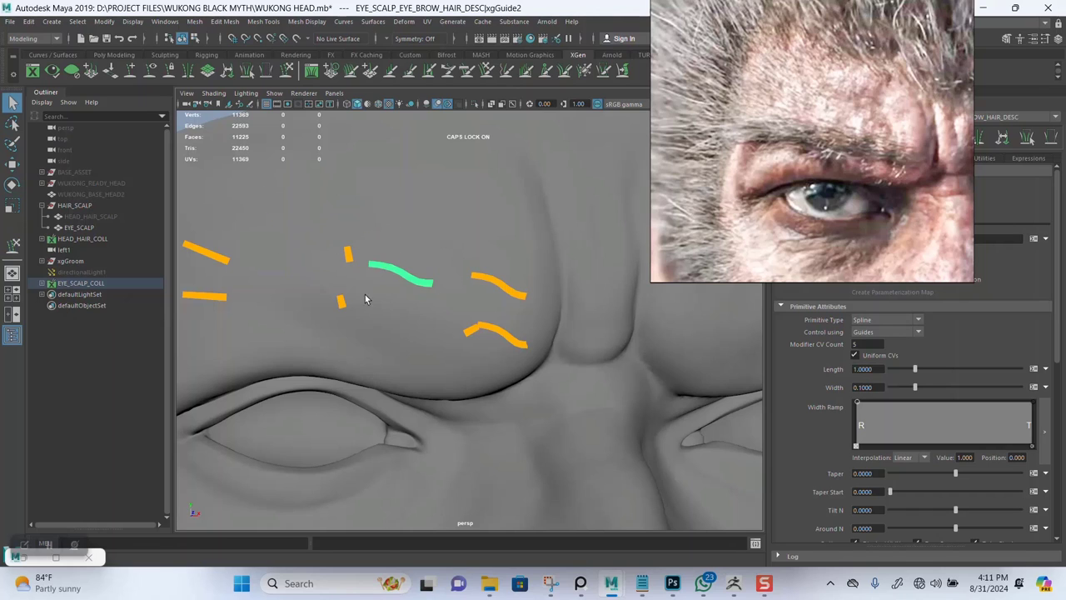
Bend the second lower guide from the inner brow outward, with its tip curving upward toward the temple
{"action": "left_click_drag", "start_coordinate": [369, 303], "coordinate": [441, 356], "text": "alt"}
{"action": "left_click_drag", "start_coordinate": [465, 313], "coordinate": [481, 330]}
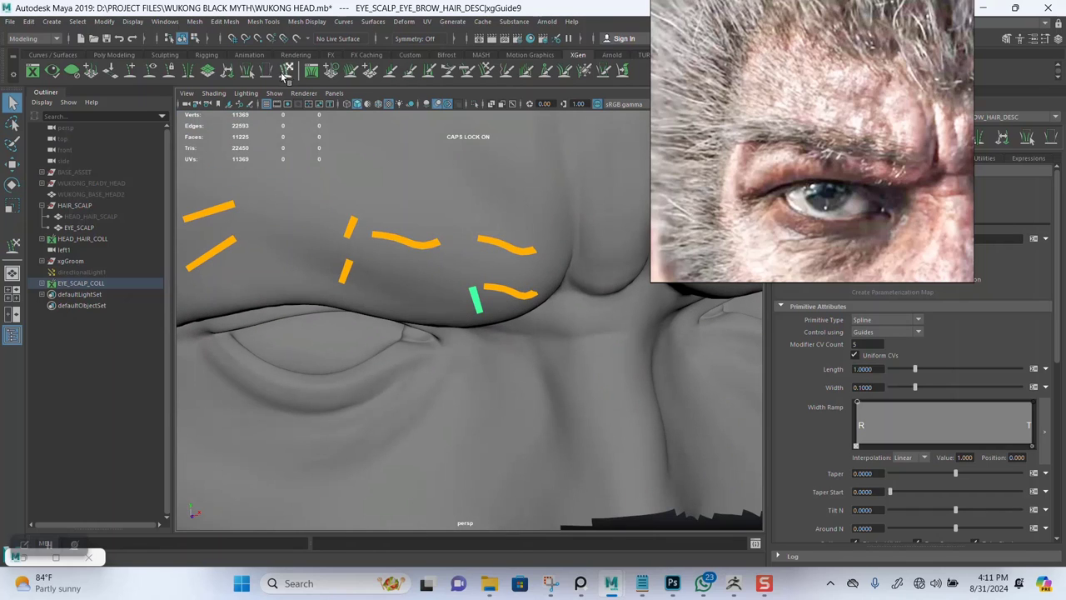
{"action": "left_click", "coordinate": [284, 74]}
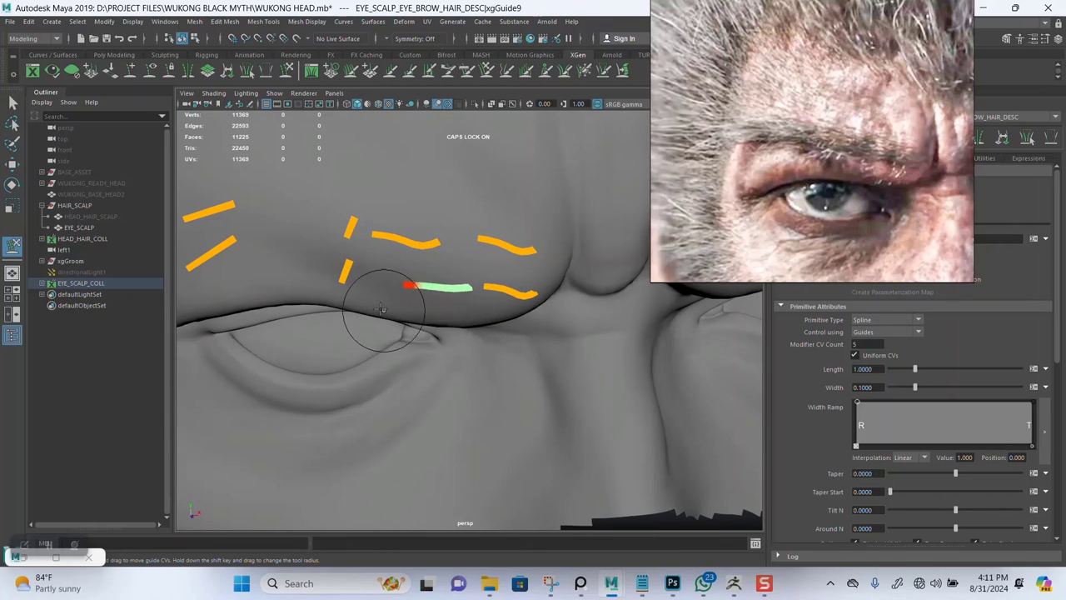
{"action": "left_click_drag", "start_coordinate": [376, 307], "coordinate": [384, 277], "text": "alt"}
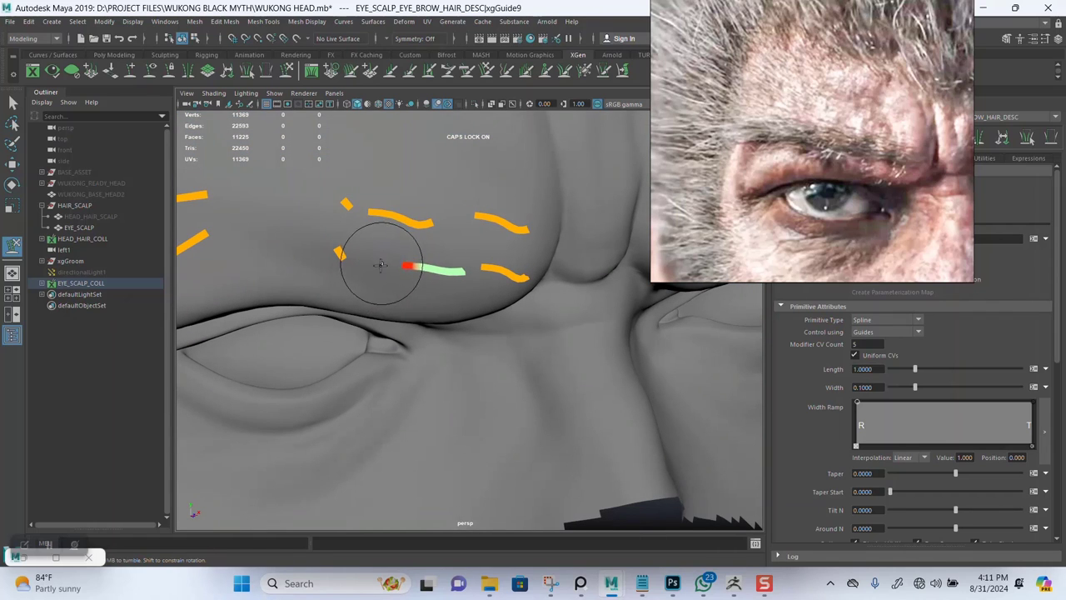
{"action": "left_click_drag", "start_coordinate": [369, 249], "coordinate": [445, 281]}
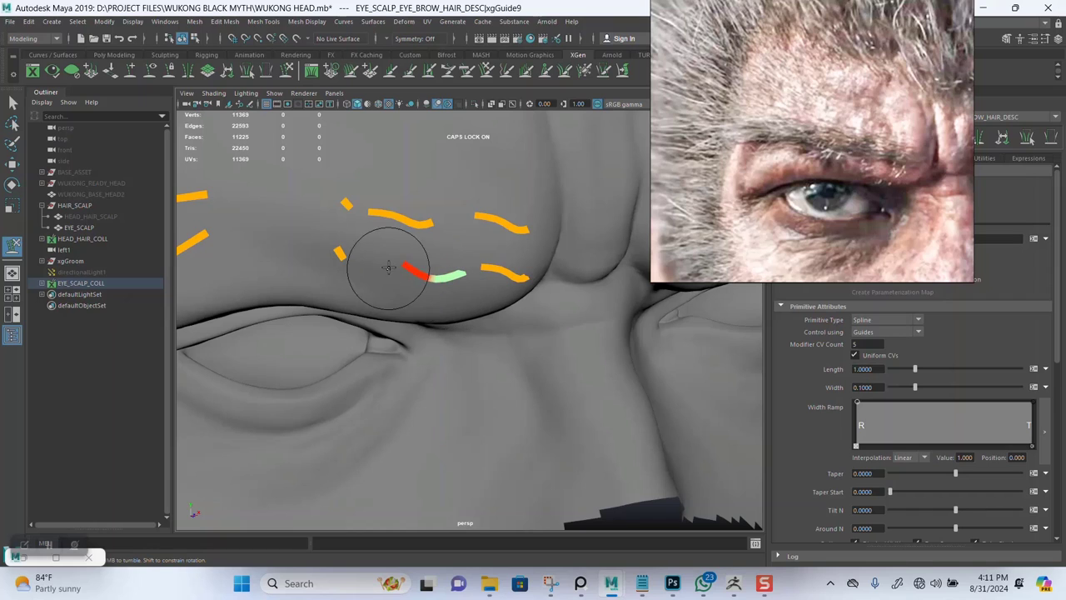
{"action": "left_click_drag", "start_coordinate": [369, 257], "coordinate": [428, 252], "text": "alt"}
{"action": "key", "text": "q"}
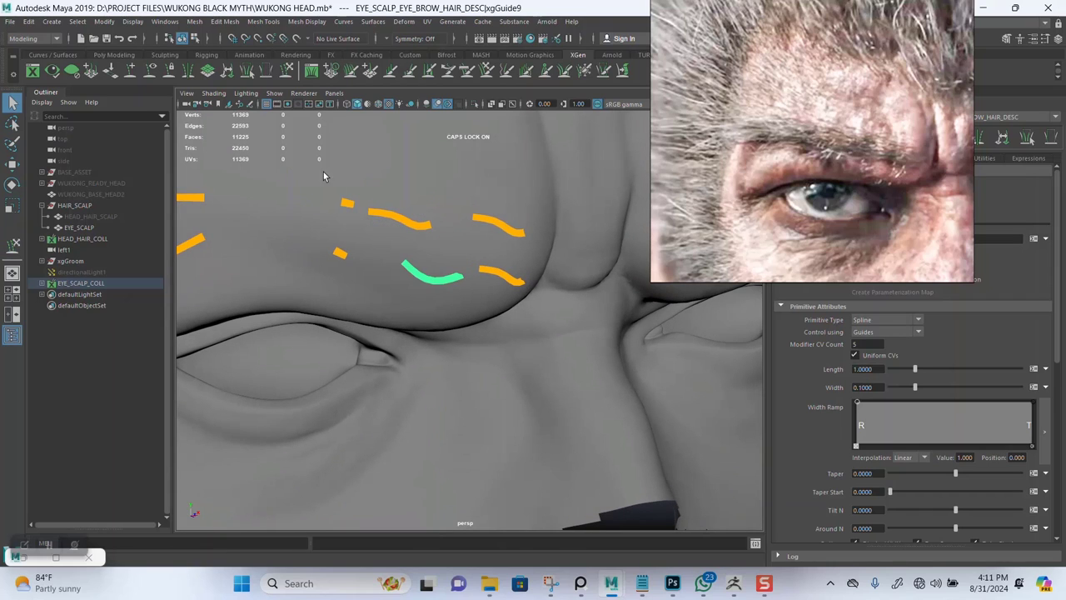
Bend the third upper guide from the inner brow down against the brow, pointing toward the temple
{"action": "left_click", "coordinate": [310, 71]}
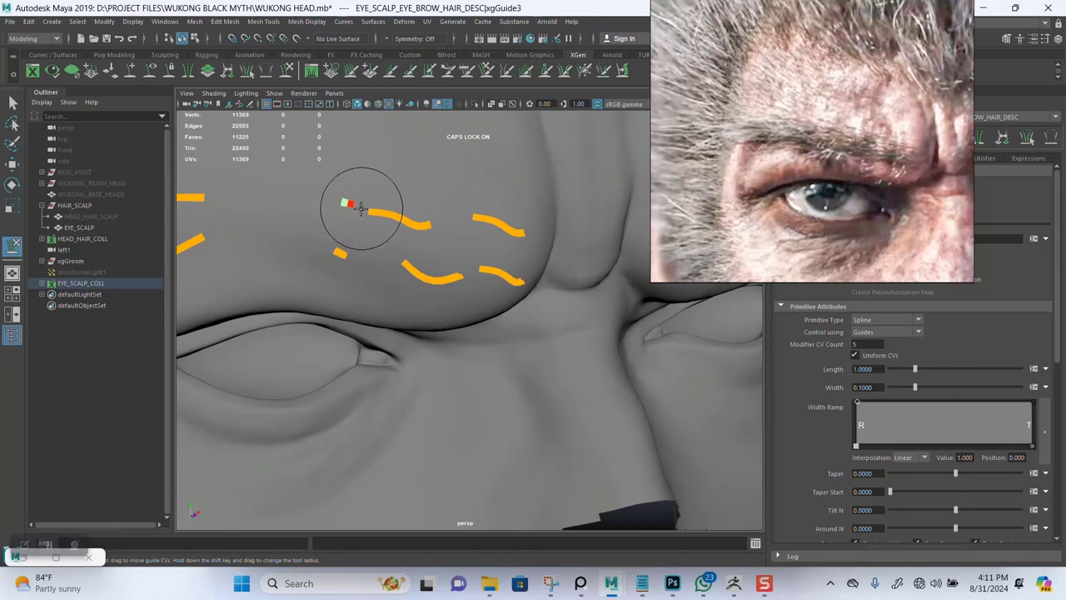
{"action": "mouse_move", "coordinate": [353, 209]}
{"action": "left_mouse_down", "text": "alt"}
{"action": "mouse_move", "coordinate": [414, 212]}
{"action": "mouse_move", "coordinate": [434, 295]}
{"action": "mouse_move", "coordinate": [345, 254]}
{"action": "mouse_move", "coordinate": [278, 239]}
{"action": "mouse_move", "coordinate": [327, 203]}
{"action": "mouse_move", "coordinate": [345, 234]}
{"action": "mouse_move", "coordinate": [352, 195]}
{"action": "mouse_move", "coordinate": [405, 236]}
{"action": "mouse_move", "coordinate": [416, 293]}
{"action": "mouse_move", "coordinate": [403, 350]}
{"action": "left_mouse_up", "text": "alt"}
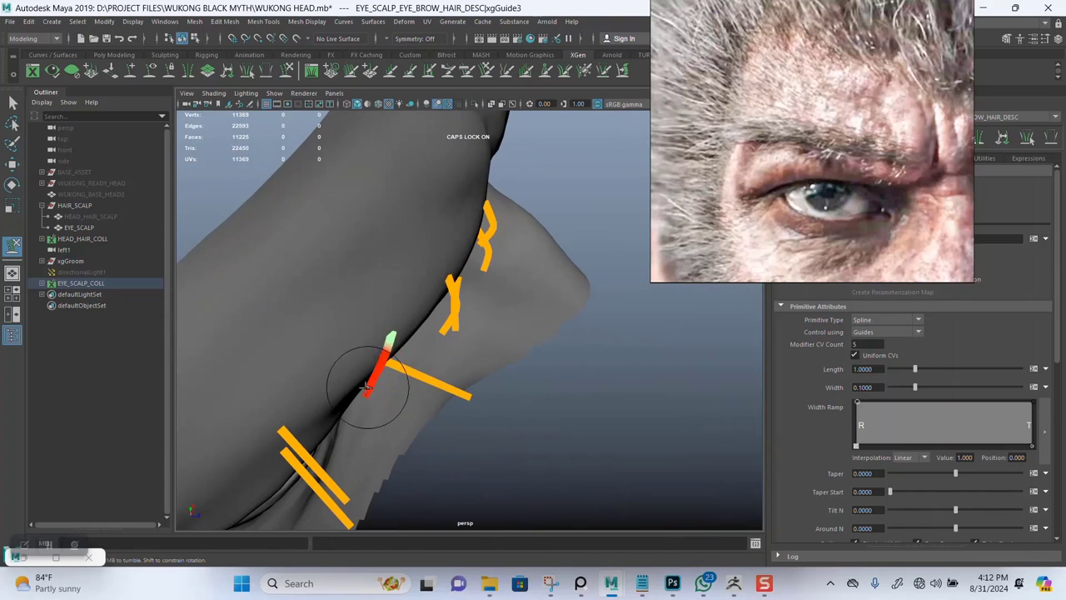
{"action": "mouse_move", "coordinate": [372, 388]}
{"action": "left_mouse_down"}
{"action": "mouse_move", "coordinate": [391, 374]}
{"action": "mouse_move", "coordinate": [357, 397]}
{"action": "left_mouse_up"}
Select the second upper and lower guides together and refine their curves closer to the brow surface
{"action": "key", "text": "q"}
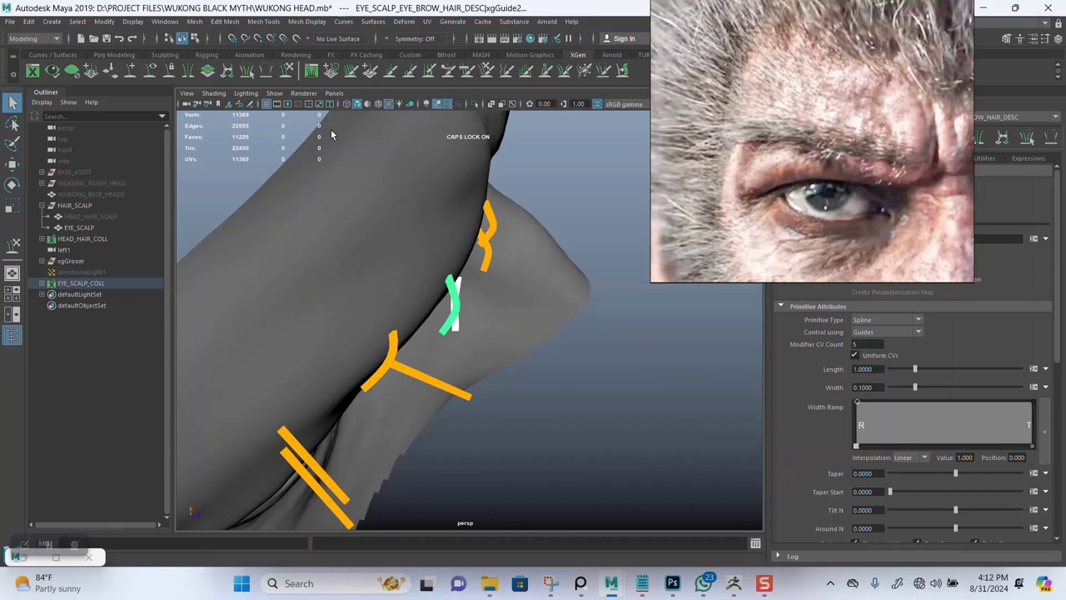
{"action": "left_click", "coordinate": [286, 71]}
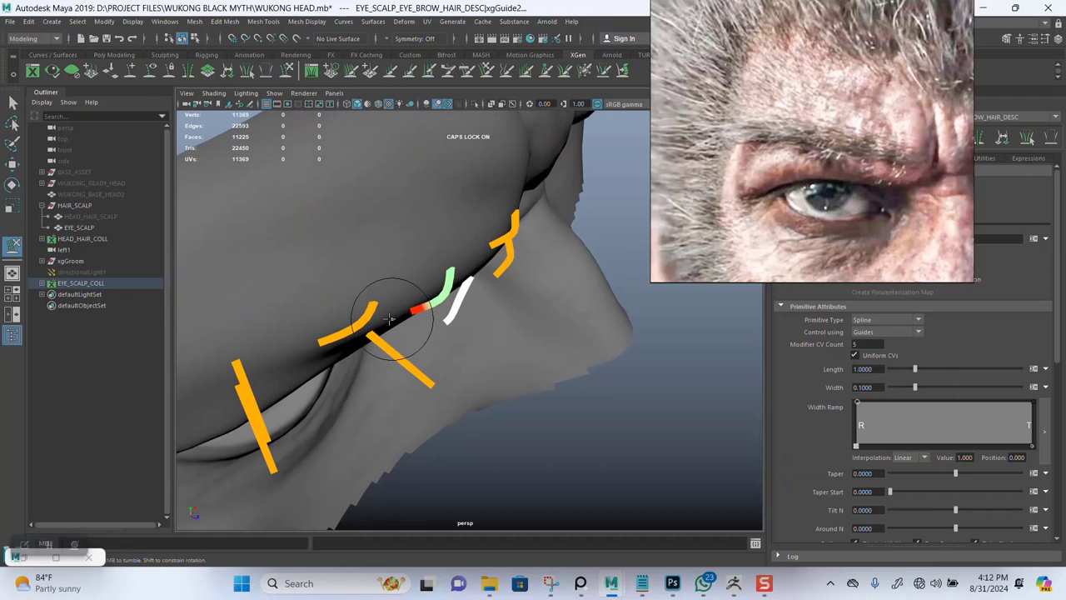
{"action": "left_click_drag", "start_coordinate": [416, 333], "coordinate": [400, 286], "text": "alt"}
Refine the third upper guide by curving its tip closer to the skin of the brow
{"action": "key", "text": "w"}
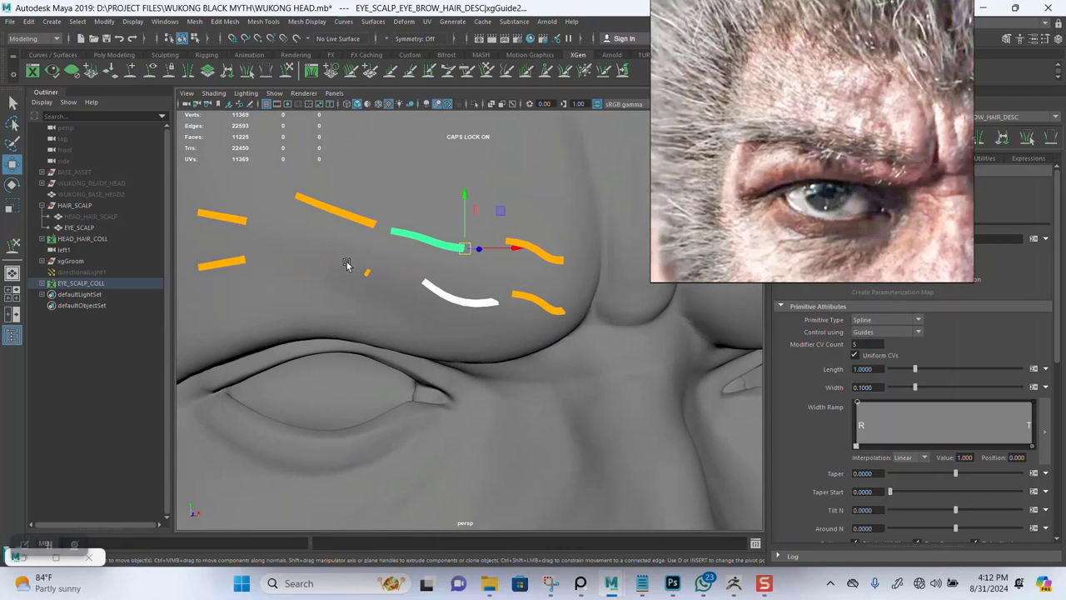
{"action": "left_click_drag", "start_coordinate": [347, 265], "coordinate": [387, 333], "text": "alt"}
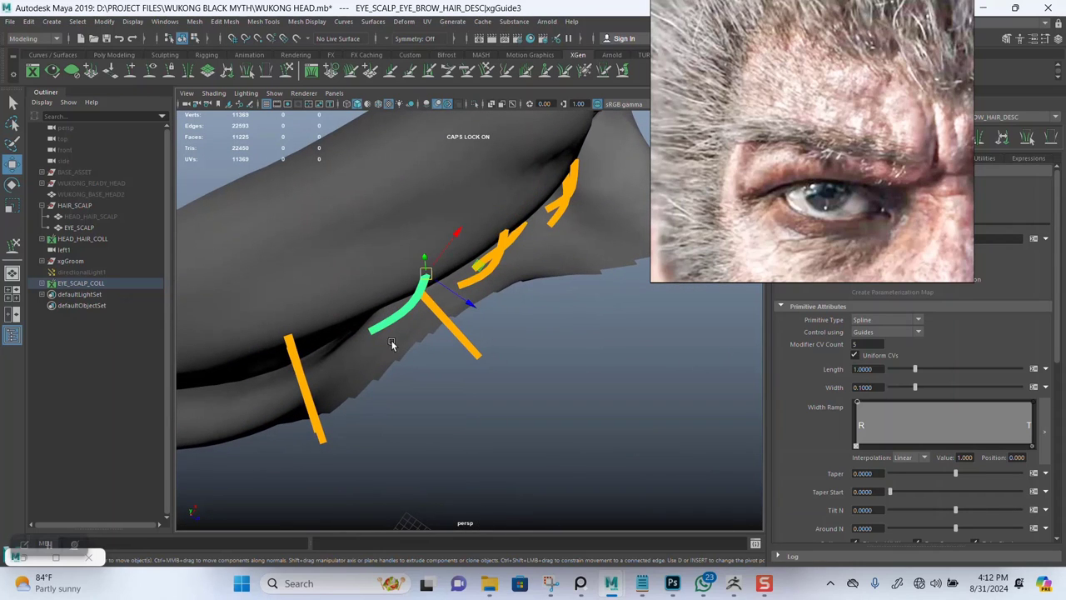
{"action": "key", "text": "r"}
{"action": "key", "text": "e"}
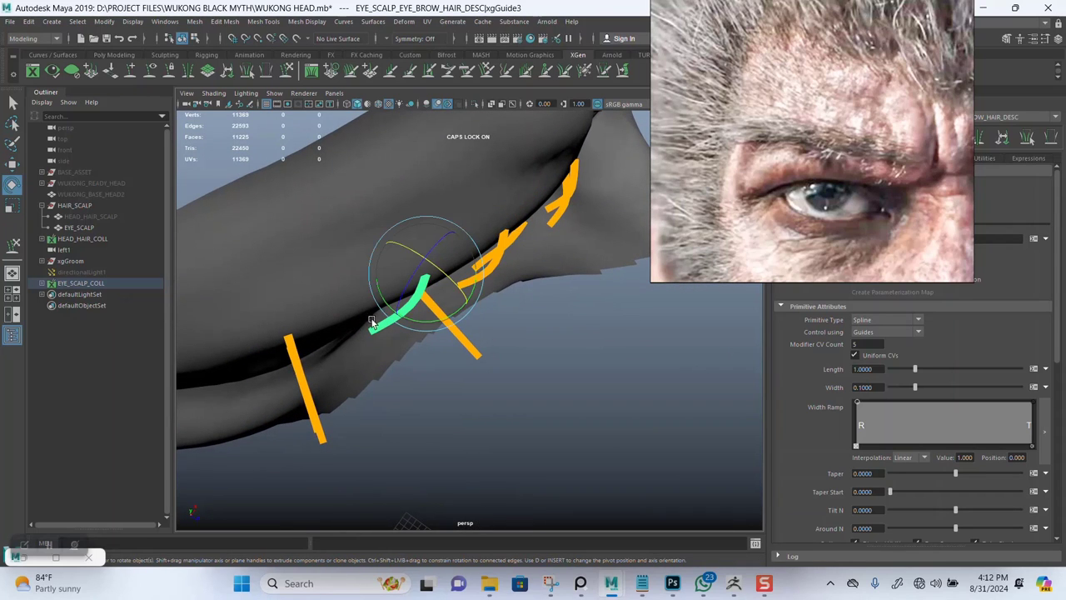
{"action": "key", "text": "y"}
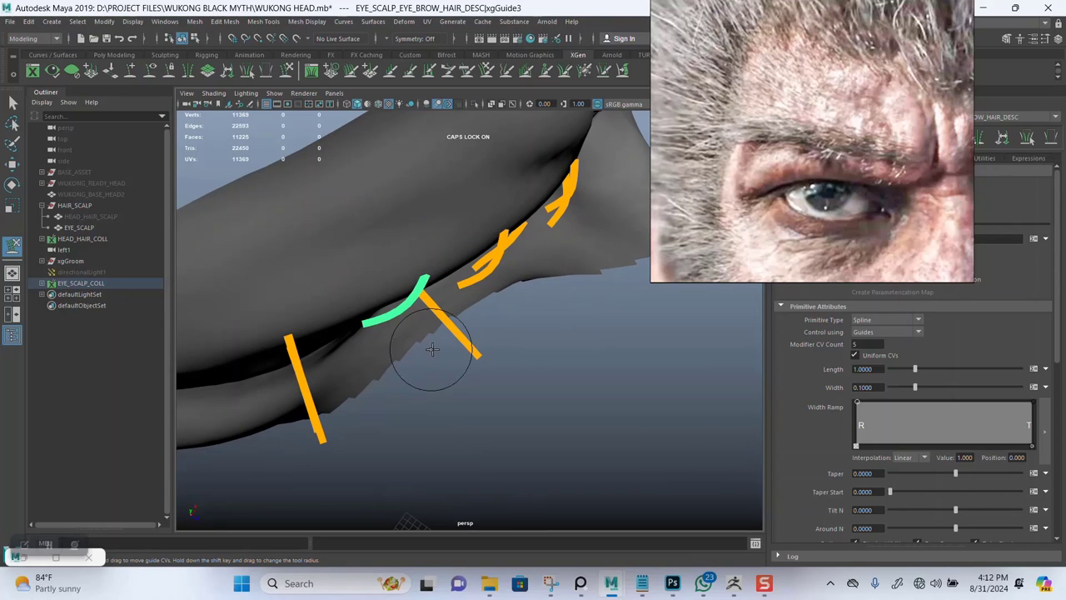
Sculpt the third lower guide from the inner brow so it lies along the skin toward the temple
{"action": "key", "text": "q"}
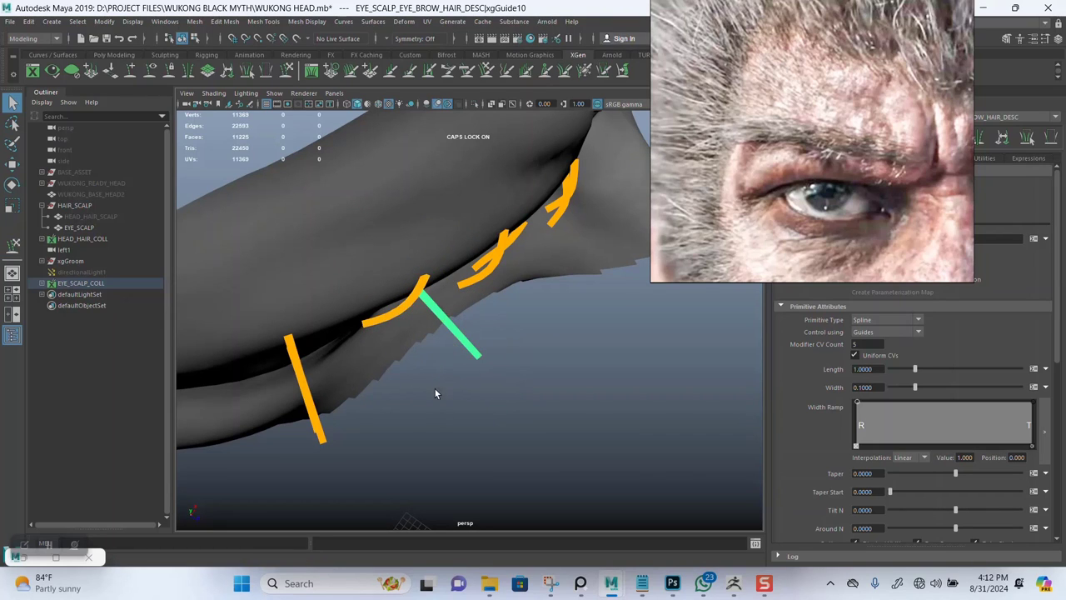
{"action": "key", "text": "y"}
{"action": "mouse_move", "coordinate": [475, 359]}
{"action": "left_mouse_down"}
{"action": "mouse_move", "coordinate": [369, 356]}
{"action": "mouse_move", "coordinate": [409, 357]}
{"action": "mouse_move", "coordinate": [383, 312]}
{"action": "mouse_move", "coordinate": [464, 298]}
{"action": "mouse_move", "coordinate": [409, 269]}
{"action": "mouse_move", "coordinate": [483, 262]}
{"action": "left_mouse_up"}
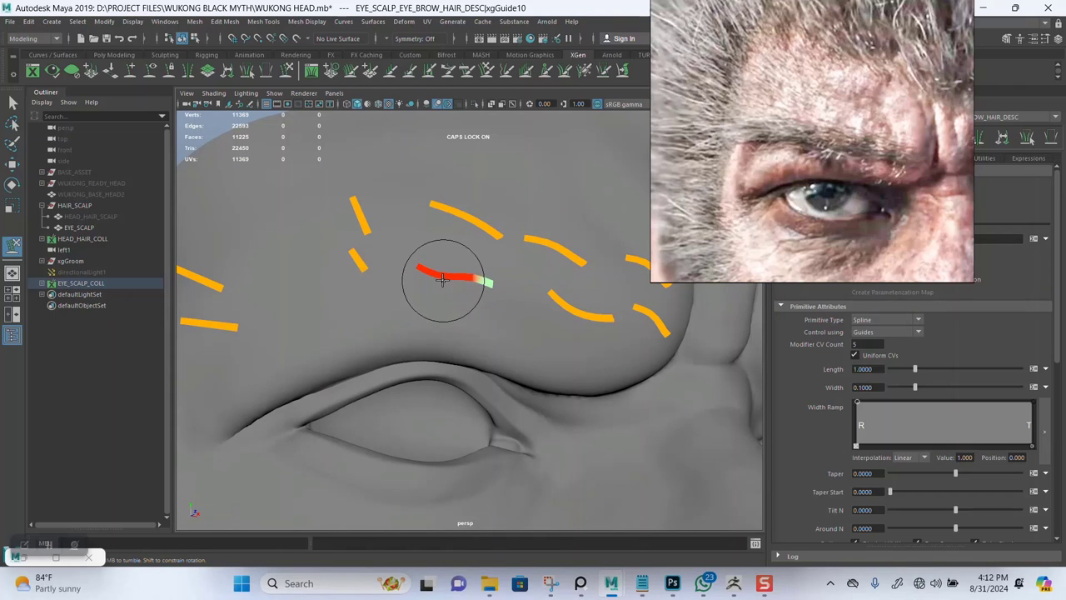
Select the fourth upper guide from the inner brow and sculpt it down along the brow, pointing toward the temple
{"action": "key", "text": "w"}
{"action": "left_click", "coordinate": [358, 210]}
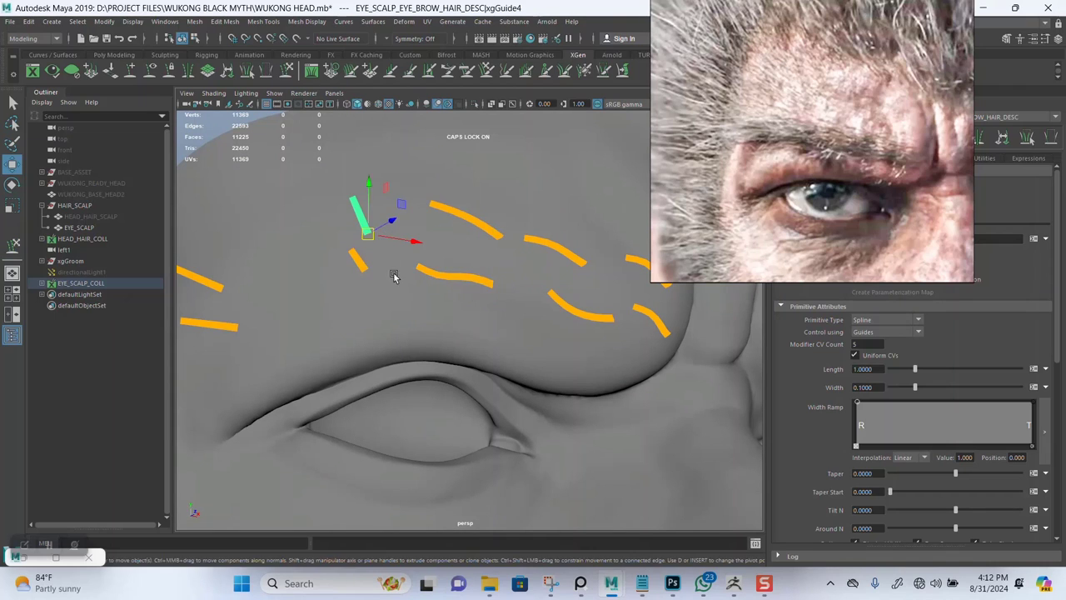
{"action": "left_click_drag", "start_coordinate": [395, 267], "coordinate": [408, 327], "text": "alt"}
{"action": "key", "text": "r"}
{"action": "key", "text": "y"}
{"action": "mouse_move", "coordinate": [437, 379]}
{"action": "left_mouse_down"}
{"action": "mouse_move", "coordinate": [305, 410]}
{"action": "mouse_move", "coordinate": [247, 395]}
{"action": "left_mouse_up"}
{"action": "mouse_move", "coordinate": [324, 382]}
{"action": "left_mouse_down"}
{"action": "mouse_move", "coordinate": [305, 377]}
{"action": "mouse_move", "coordinate": [295, 319]}
{"action": "mouse_move", "coordinate": [353, 275]}
{"action": "mouse_move", "coordinate": [405, 269]}
{"action": "left_mouse_up"}
{"action": "mouse_move", "coordinate": [325, 278]}
{"action": "left_mouse_down", "text": "alt"}
{"action": "mouse_move", "coordinate": [403, 297]}
{"action": "mouse_move", "coordinate": [384, 241]}
{"action": "mouse_move", "coordinate": [331, 246]}
{"action": "left_mouse_up", "text": "alt"}
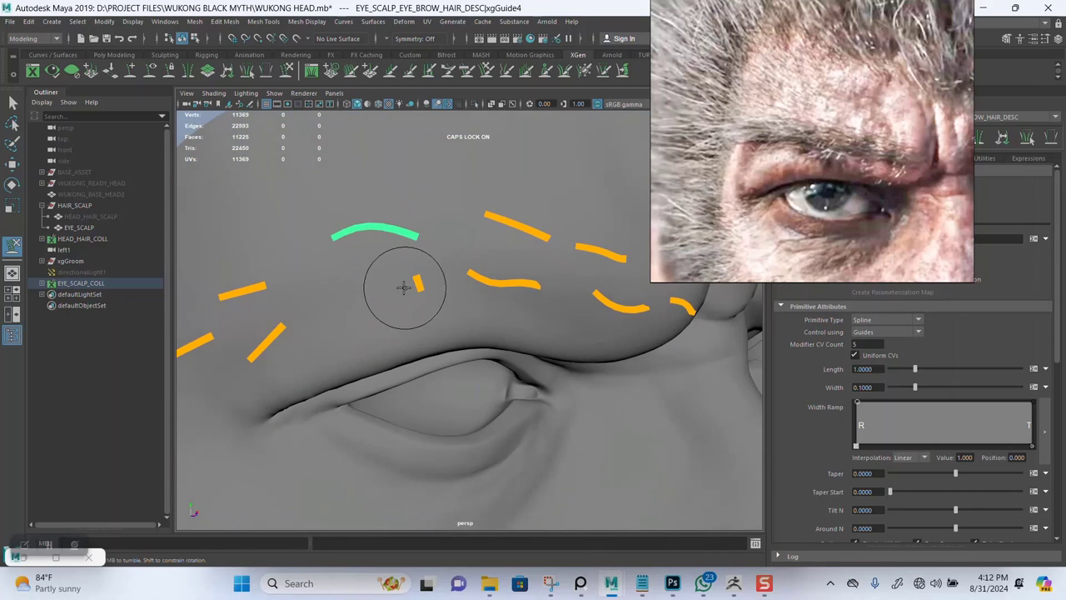
Select the fourth lower guide above the outer eye and sculpt it flat along the skin toward the temple
{"action": "key", "text": "q"}
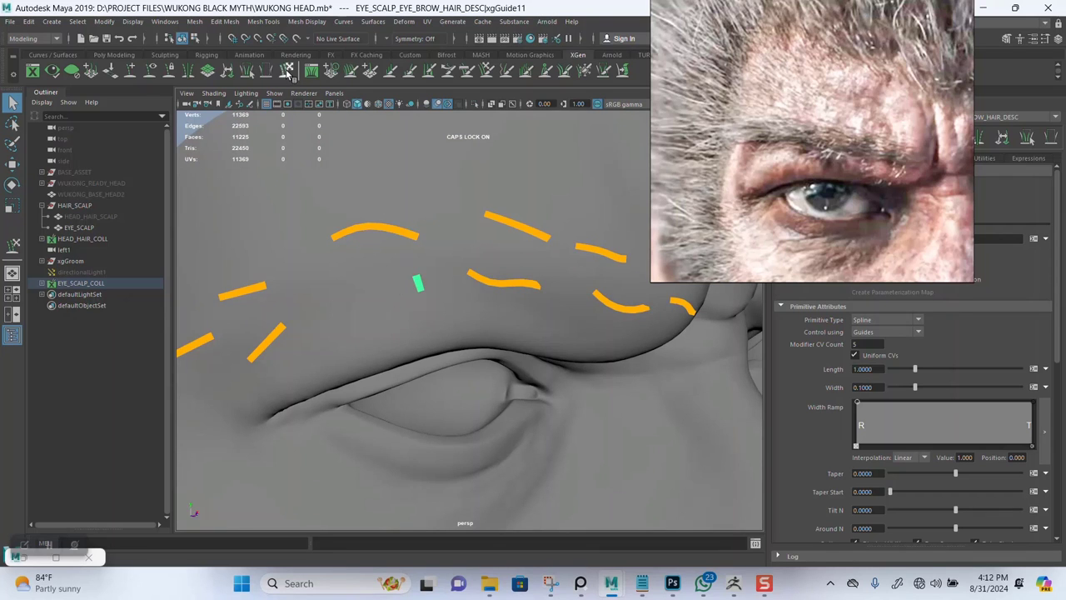
{"action": "left_click", "coordinate": [285, 74]}
{"action": "mouse_move", "coordinate": [366, 275]}
{"action": "left_mouse_down", "text": "alt"}
{"action": "mouse_move", "coordinate": [437, 311]}
{"action": "mouse_move", "coordinate": [447, 342]}
{"action": "mouse_move", "coordinate": [345, 377]}
{"action": "mouse_move", "coordinate": [366, 348]}
{"action": "mouse_move", "coordinate": [332, 331]}
{"action": "left_mouse_up", "text": "alt"}
{"action": "mouse_move", "coordinate": [399, 325]}
{"action": "left_mouse_down", "text": "alt"}
{"action": "mouse_move", "coordinate": [355, 298]}
{"action": "mouse_move", "coordinate": [428, 333]}
{"action": "mouse_move", "coordinate": [408, 300]}
{"action": "left_mouse_up", "text": "alt"}
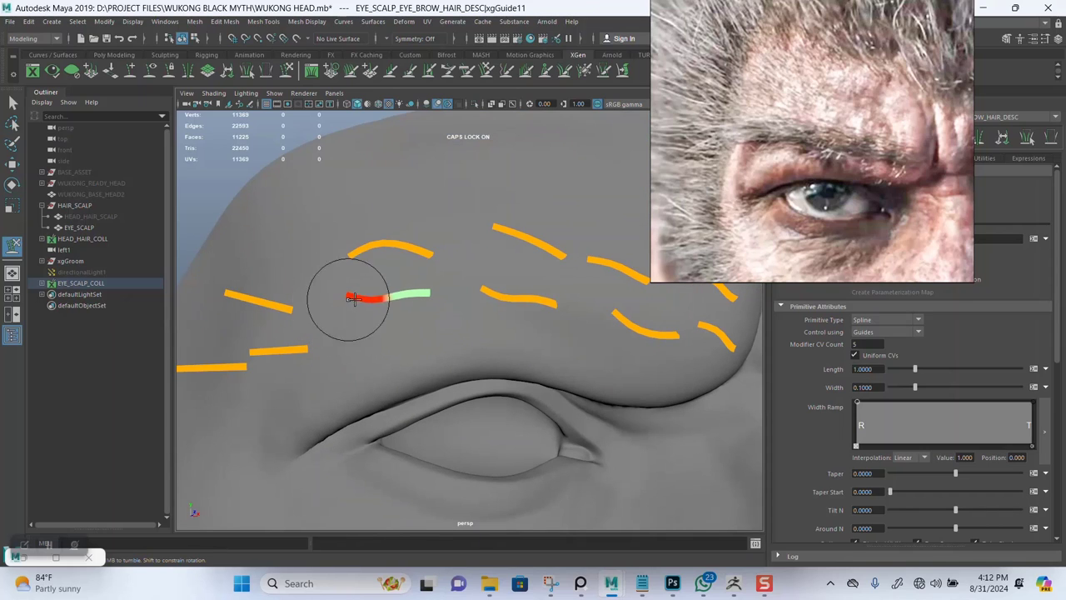
{"action": "left_click_drag", "start_coordinate": [420, 294], "coordinate": [437, 303], "text": "alt"}
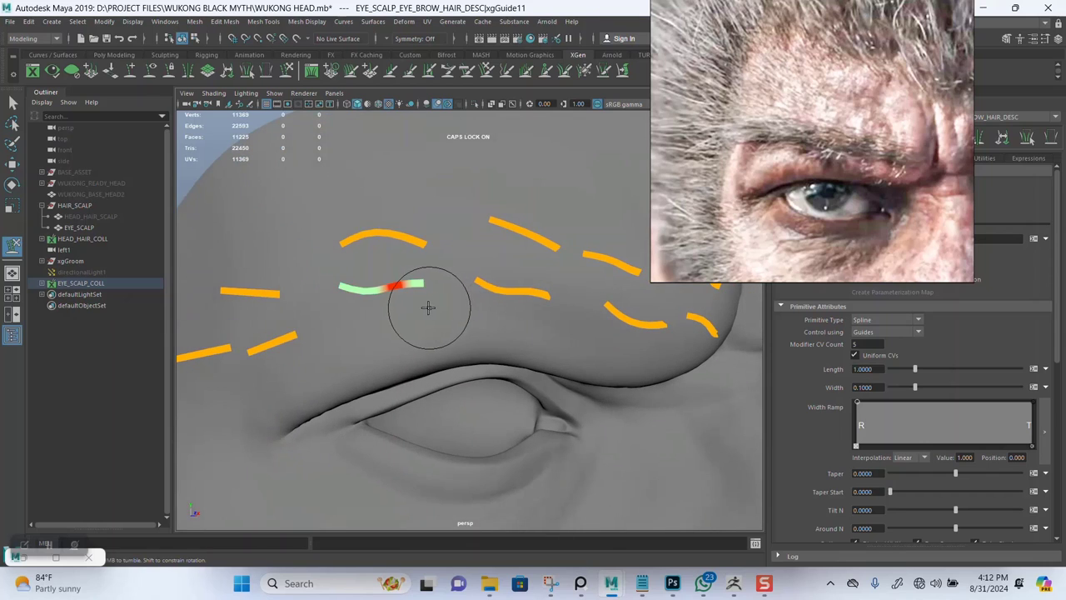
Sculpt the upper guide of the outermost group into a curve hugging the skin toward the temple
{"action": "key", "text": "w"}
{"action": "left_click", "coordinate": [292, 71]}
{"action": "mouse_move", "coordinate": [405, 229]}
{"action": "left_mouse_down", "text": "alt"}
{"action": "mouse_move", "coordinate": [458, 274]}
{"action": "mouse_move", "coordinate": [421, 266]}
{"action": "mouse_move", "coordinate": [437, 326]}
{"action": "left_mouse_up", "text": "alt"}
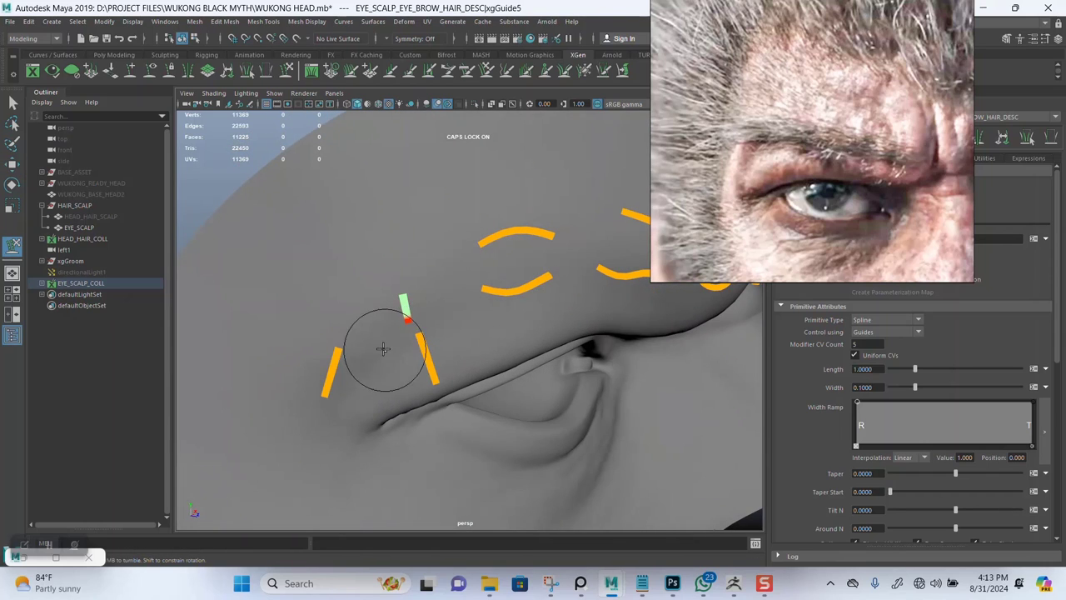
{"action": "mouse_move", "coordinate": [302, 309]}
{"action": "left_mouse_down", "text": "alt"}
{"action": "mouse_move", "coordinate": [358, 314]}
{"action": "mouse_move", "coordinate": [409, 350]}
{"action": "mouse_move", "coordinate": [386, 333]}
{"action": "mouse_move", "coordinate": [419, 311]}
{"action": "mouse_move", "coordinate": [364, 349]}
{"action": "mouse_move", "coordinate": [393, 305]}
{"action": "mouse_move", "coordinate": [341, 297]}
{"action": "mouse_move", "coordinate": [333, 274]}
{"action": "mouse_move", "coordinate": [317, 274]}
{"action": "mouse_move", "coordinate": [317, 291]}
{"action": "mouse_move", "coordinate": [416, 277]}
{"action": "left_mouse_up", "text": "alt"}
{"action": "mouse_move", "coordinate": [428, 238]}
{"action": "left_mouse_down", "text": "alt"}
{"action": "mouse_move", "coordinate": [500, 302]}
{"action": "mouse_move", "coordinate": [402, 431]}
{"action": "mouse_move", "coordinate": [358, 379]}
{"action": "mouse_move", "coordinate": [392, 377]}
{"action": "left_mouse_up", "text": "alt"}
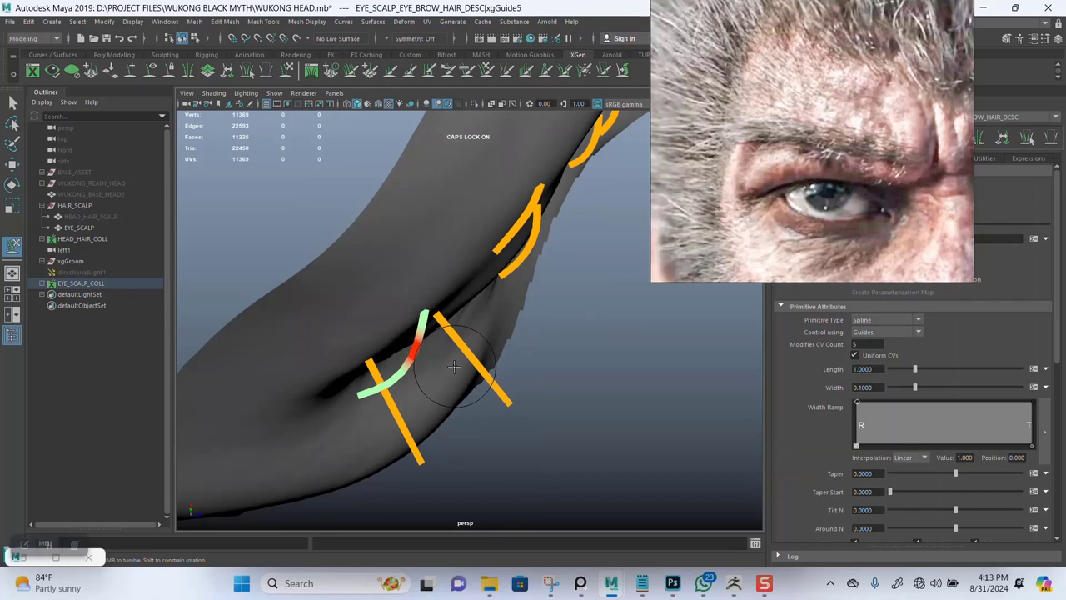
{"action": "left_click_drag", "start_coordinate": [400, 369], "coordinate": [465, 394], "text": "alt"}
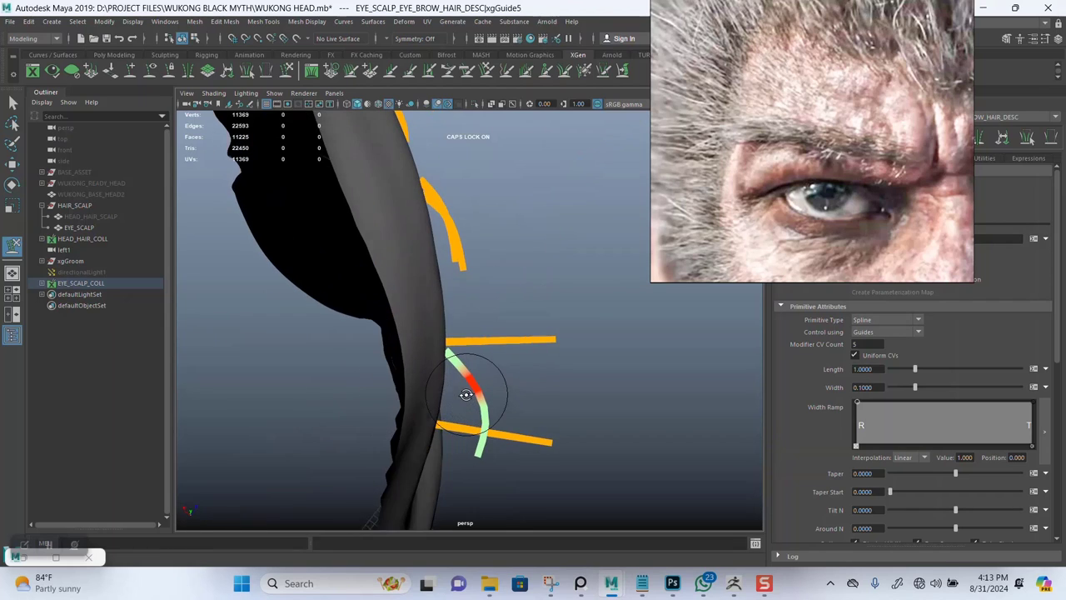
Copy the curved outer guide's shape and paste it onto the two straight guides beside it at the brow's outer end
{"action": "right_click", "coordinate": [481, 409]}
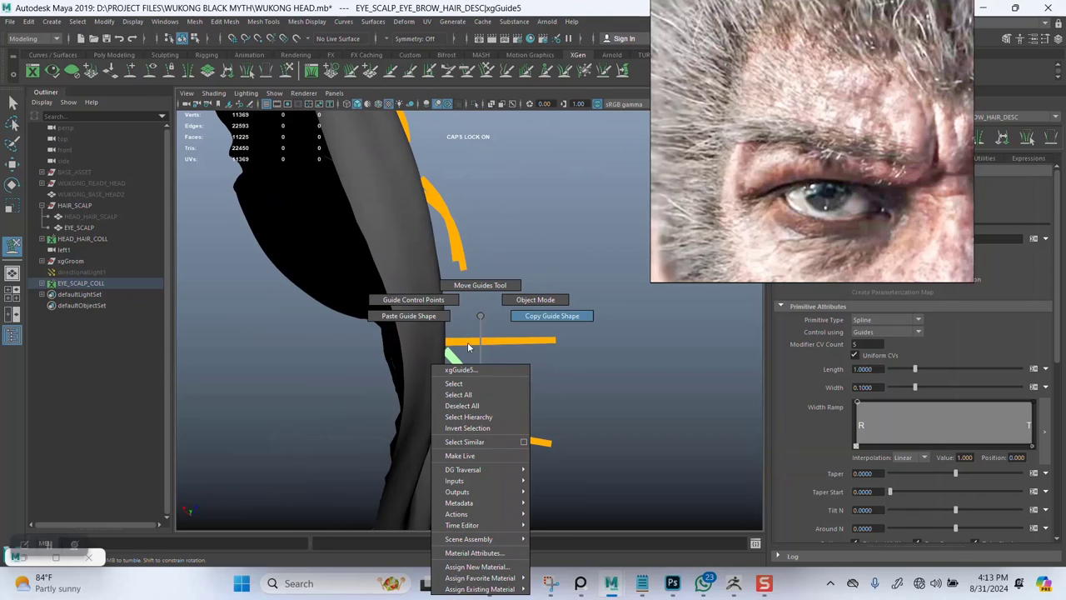
{"action": "left_click", "coordinate": [533, 316]}
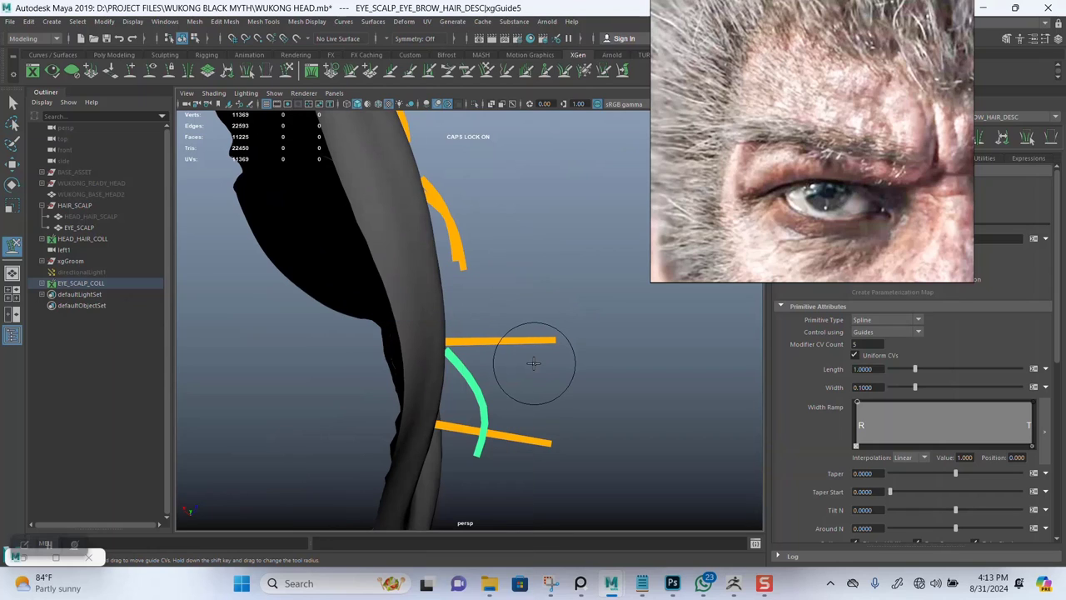
{"action": "left_click", "coordinate": [532, 340]}
{"action": "right_click", "coordinate": [534, 342]}
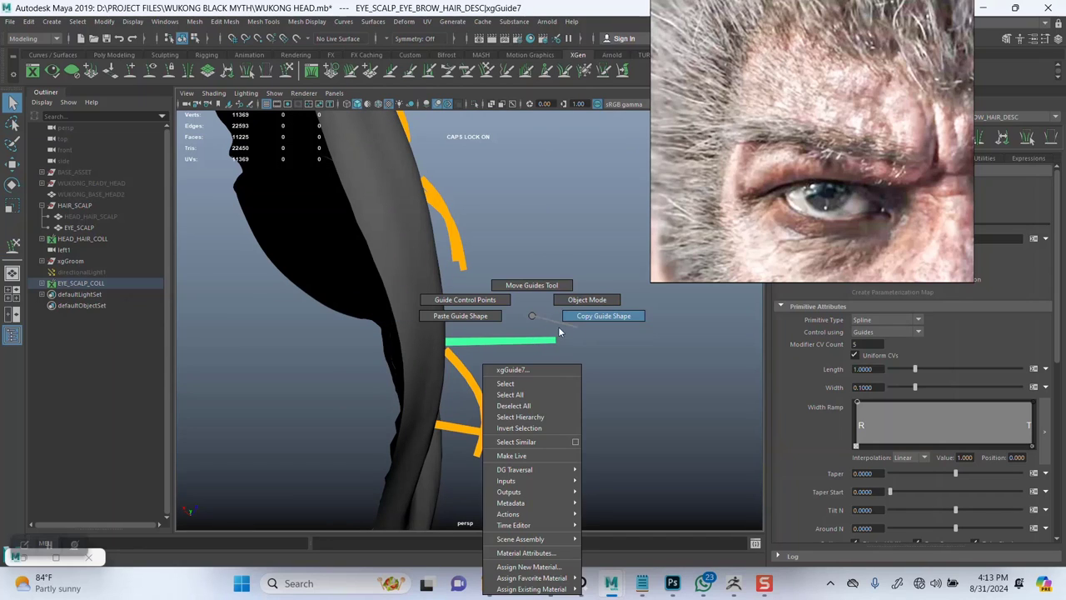
{"action": "left_click", "coordinate": [498, 325]}
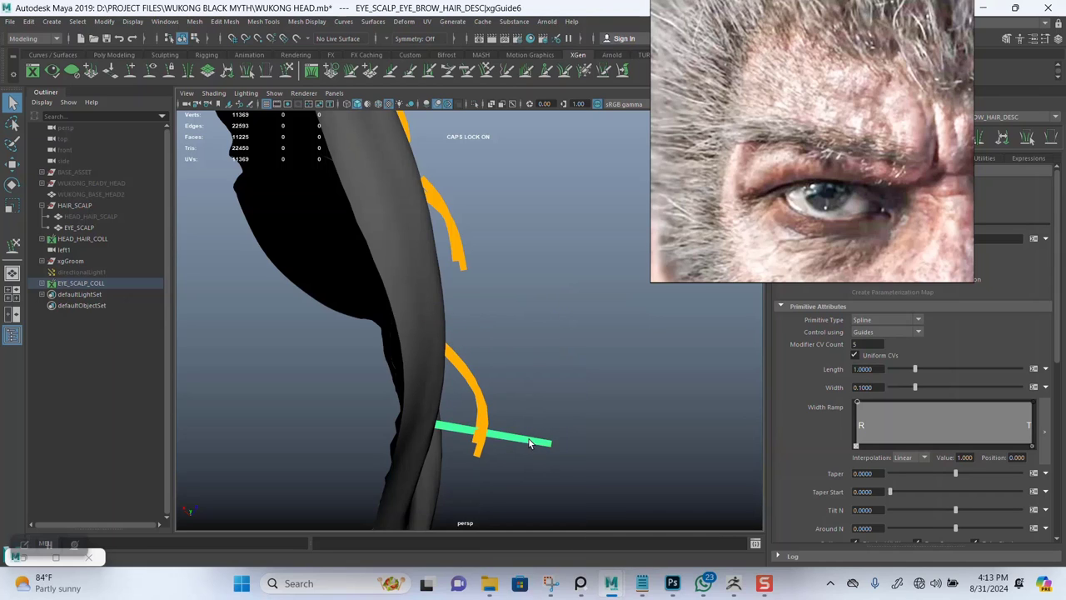
{"action": "right_click", "coordinate": [508, 334]}
{"action": "left_click", "coordinate": [488, 329]}
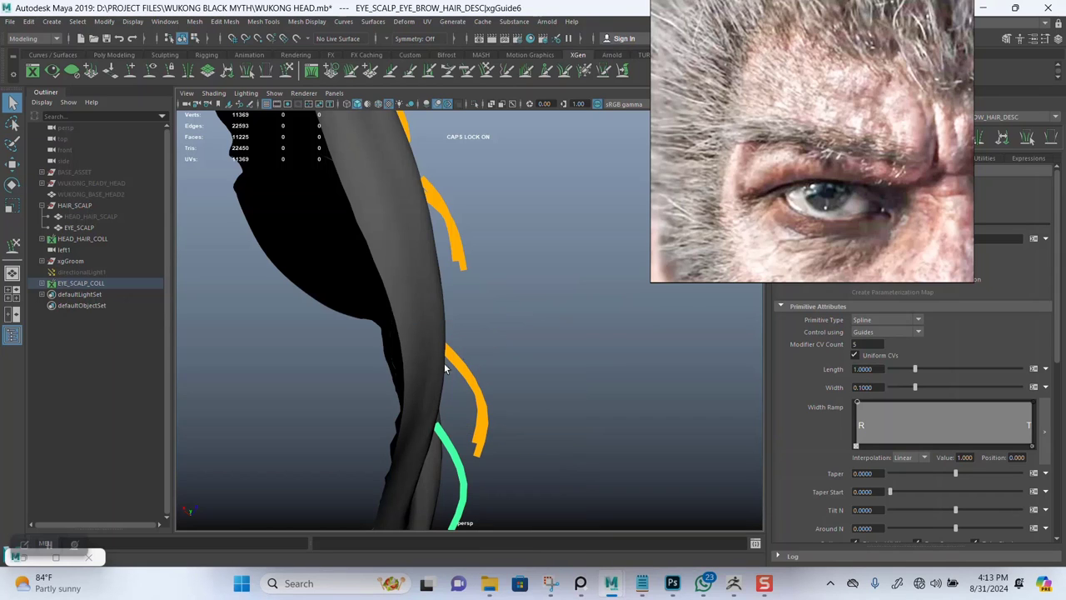
Sculpt the outermost guide at the tail of the brow so its tip follows the temple surface
{"action": "left_click_drag", "start_coordinate": [449, 367], "coordinate": [359, 267], "text": "alt"}
{"action": "left_click_drag", "start_coordinate": [462, 306], "coordinate": [492, 277], "text": "alt"}
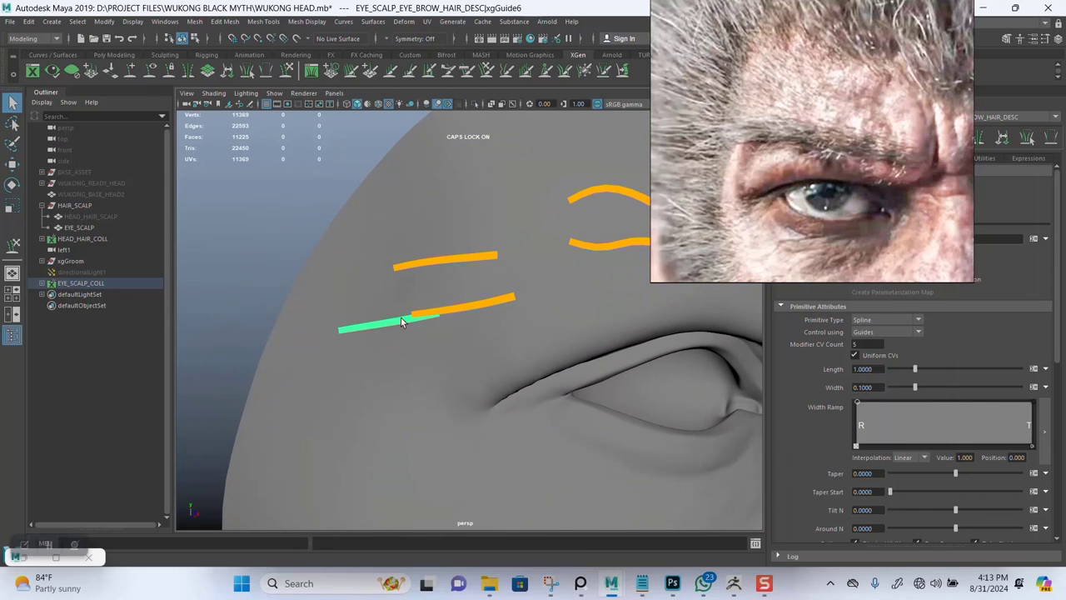
{"action": "left_click", "coordinate": [287, 70]}
{"action": "mouse_move", "coordinate": [428, 280]}
{"action": "left_mouse_down", "text": "alt"}
{"action": "mouse_move", "coordinate": [424, 314]}
{"action": "mouse_move", "coordinate": [334, 285]}
{"action": "left_mouse_up", "text": "alt"}
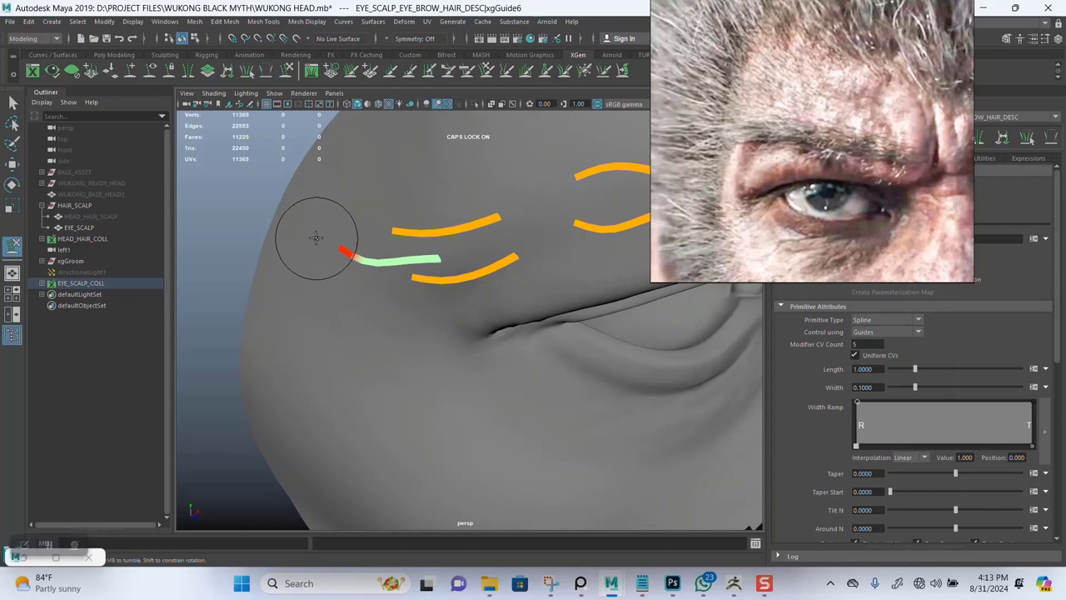
{"action": "mouse_move", "coordinate": [480, 254]}
{"action": "left_mouse_down", "text": "alt"}
{"action": "mouse_move", "coordinate": [457, 250]}
{"action": "mouse_move", "coordinate": [542, 264]}
{"action": "mouse_move", "coordinate": [541, 319]}
{"action": "left_mouse_up", "text": "alt"}
{"action": "mouse_move", "coordinate": [455, 395]}
{"action": "left_mouse_down"}
{"action": "mouse_move", "coordinate": [474, 462]}
{"action": "mouse_move", "coordinate": [475, 229]}
{"action": "mouse_move", "coordinate": [380, 241]}
{"action": "mouse_move", "coordinate": [367, 306]}
{"action": "mouse_move", "coordinate": [393, 250]}
{"action": "mouse_move", "coordinate": [392, 274]}
{"action": "mouse_move", "coordinate": [416, 281]}
{"action": "mouse_move", "coordinate": [733, 192]}
{"action": "mouse_move", "coordinate": [95, 110]}
{"action": "left_mouse_up"}
Preview the eyebrow hairs and set the width to 0.015, taper to 0.71 and taper start to 0.76
{"action": "middle_click_drag", "start_coordinate": [573, 261], "coordinate": [619, 316], "text": "alt"}
{"action": "left_click_drag", "start_coordinate": [620, 315], "coordinate": [624, 291], "text": "alt"}
{"action": "left_click", "coordinate": [783, 138]}
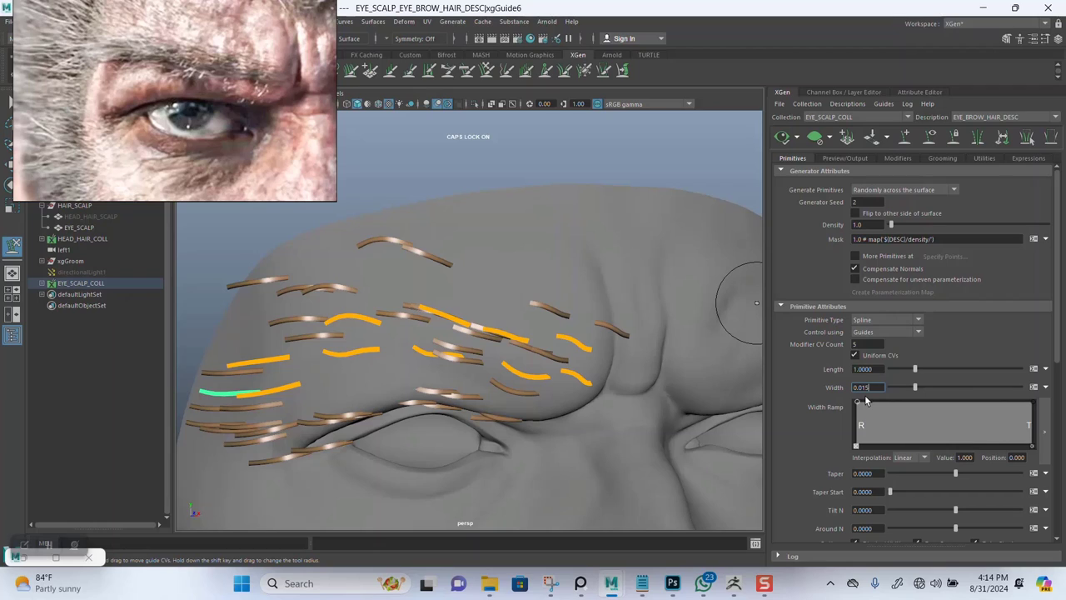
{"action": "key", "text": "Return"}
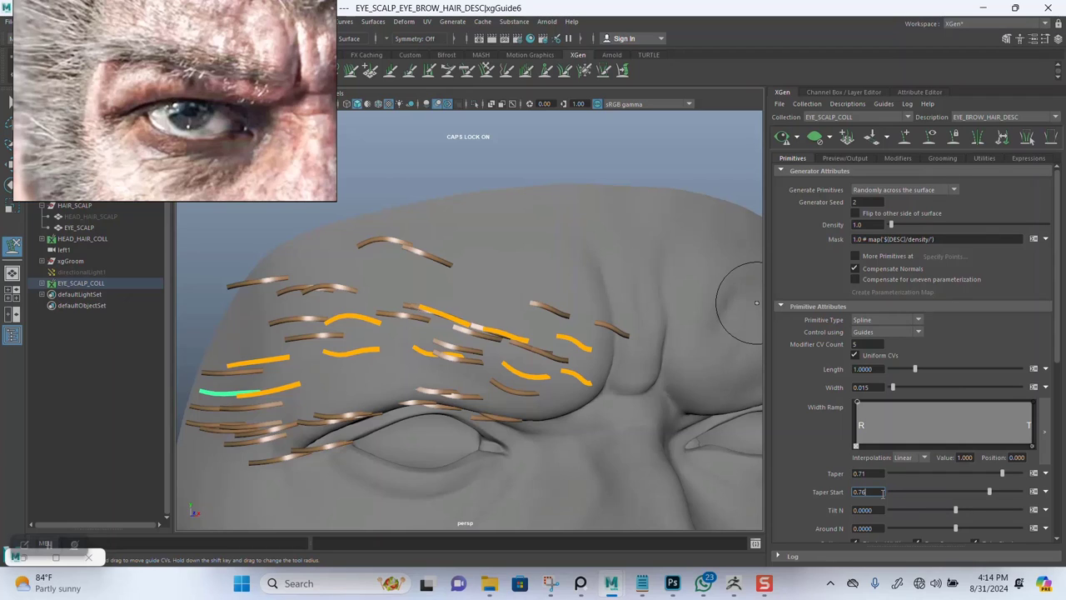
{"action": "left_click", "coordinate": [780, 140]}
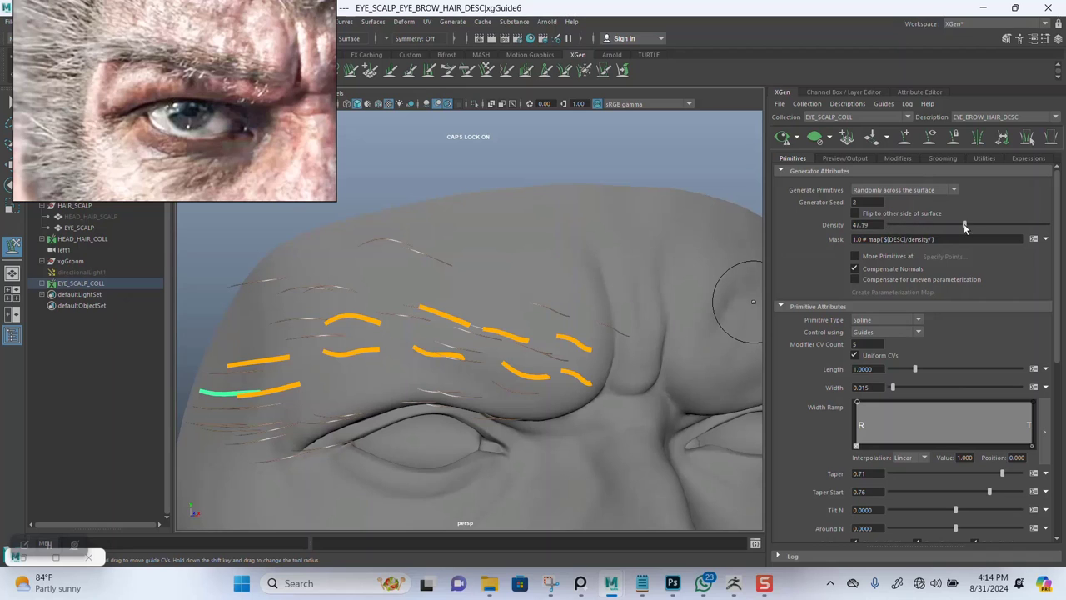
Raise the eyebrow hair density to 53.88 and regenerate the preview over the brow
{"action": "left_click", "coordinate": [783, 137]}
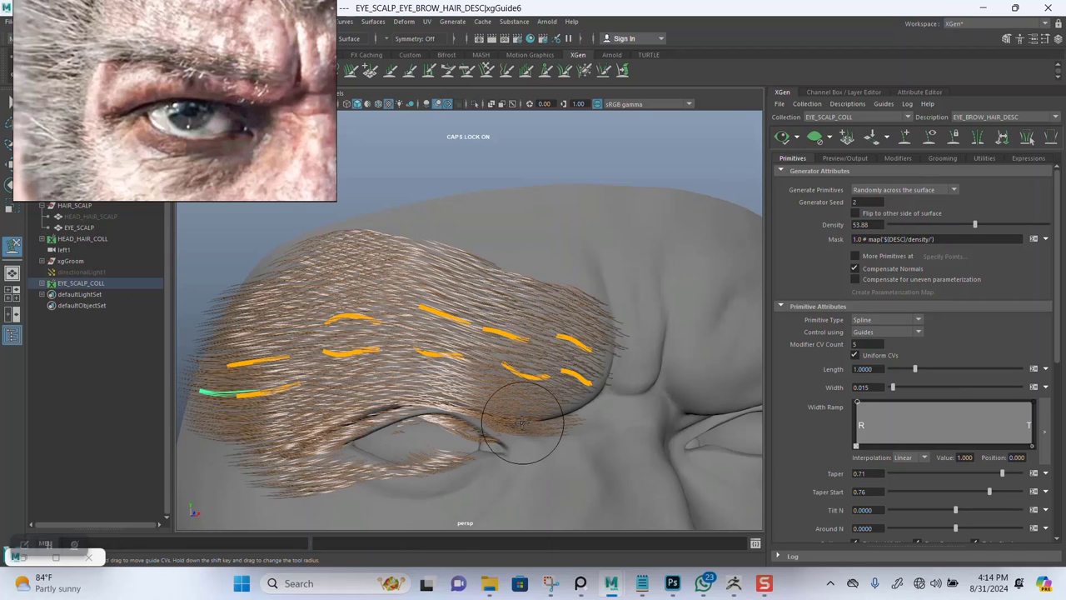
{"action": "right_click_drag", "start_coordinate": [523, 417], "coordinate": [513, 363], "text": "alt"}
{"action": "mouse_move", "coordinate": [514, 364]}
{"action": "left_mouse_down", "text": "alt"}
{"action": "mouse_move", "coordinate": [572, 357]}
{"action": "mouse_move", "coordinate": [512, 393]}
{"action": "mouse_move", "coordinate": [519, 305]}
{"action": "mouse_move", "coordinate": [506, 365]}
{"action": "mouse_move", "coordinate": [525, 314]}
{"action": "mouse_move", "coordinate": [535, 353]}
{"action": "mouse_move", "coordinate": [553, 322]}
{"action": "mouse_move", "coordinate": [575, 349]}
{"action": "mouse_move", "coordinate": [595, 223]}
{"action": "mouse_move", "coordinate": [503, 279]}
{"action": "mouse_move", "coordinate": [452, 269]}
{"action": "left_mouse_up", "text": "alt"}
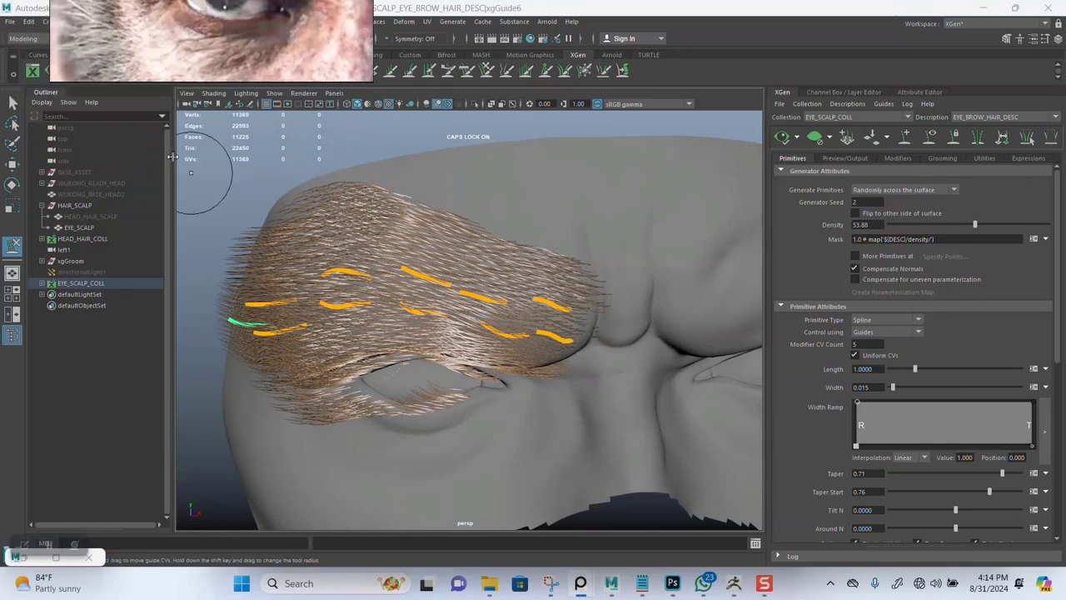
Clear the hair preview and add four new guides between the upper and lower rows, from inner brow to temple
{"action": "key", "text": "q"}
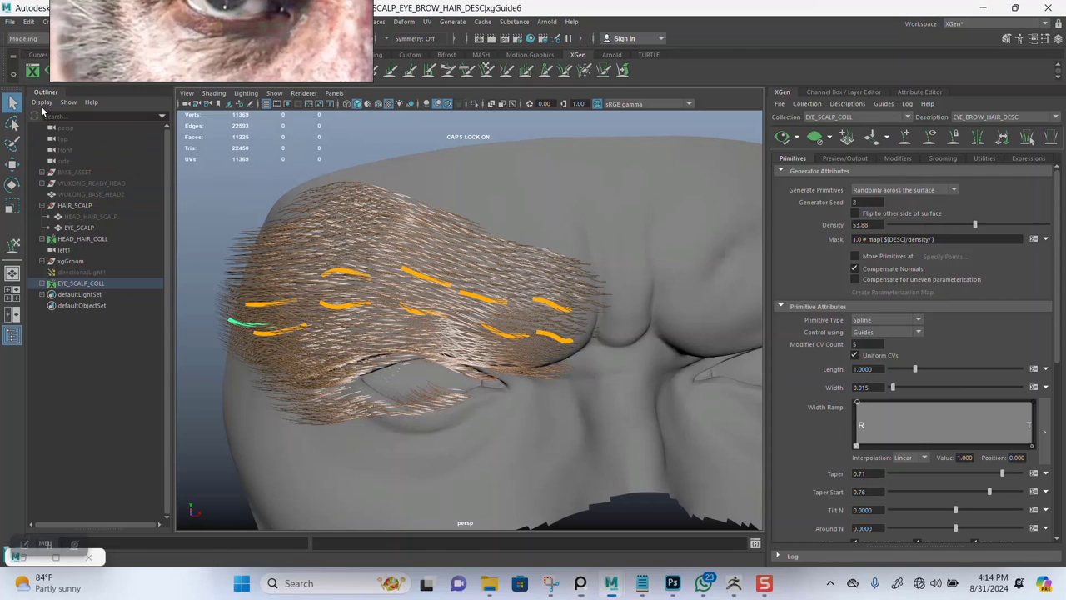
{"action": "left_click", "coordinate": [809, 133]}
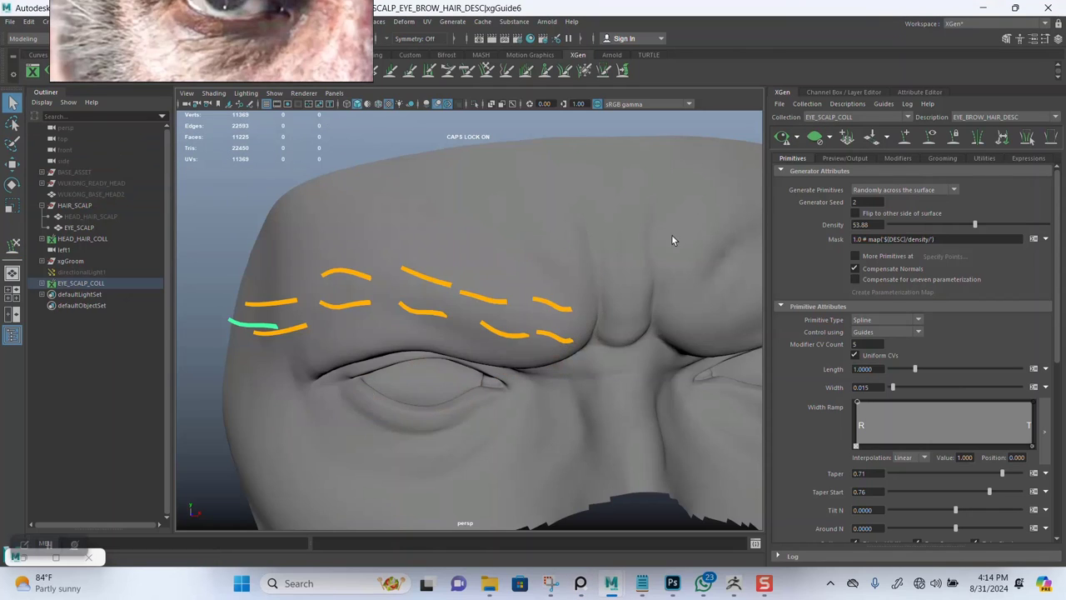
{"action": "left_click", "coordinate": [909, 136]}
{"action": "scroll", "coordinate": [614, 269], "scroll_direction": "up", "scroll_amount": 5}
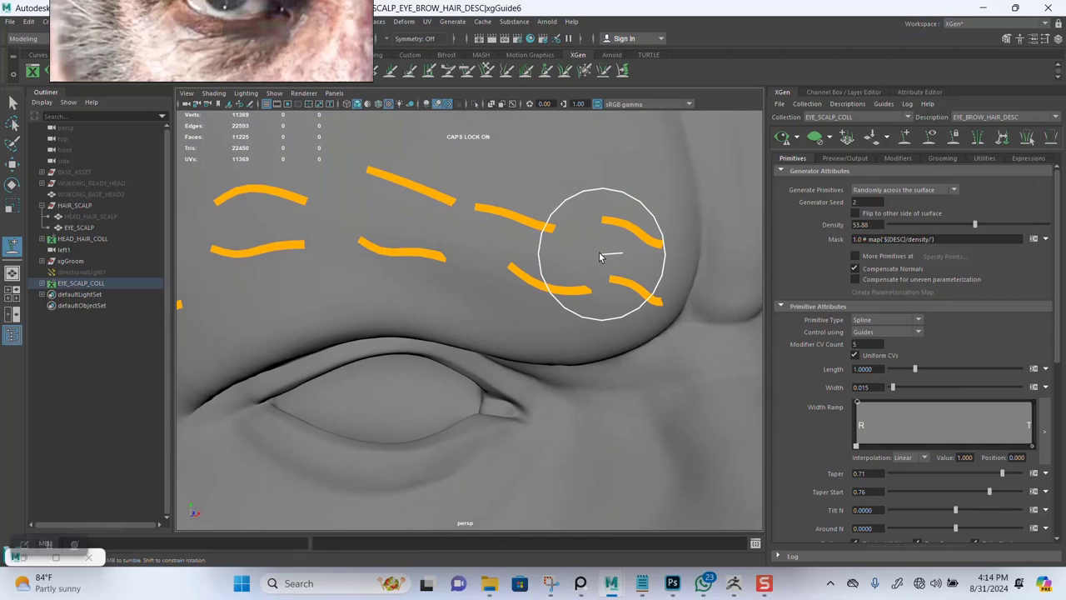
{"action": "left_click", "coordinate": [597, 250]}
{"action": "left_click", "coordinate": [473, 241]}
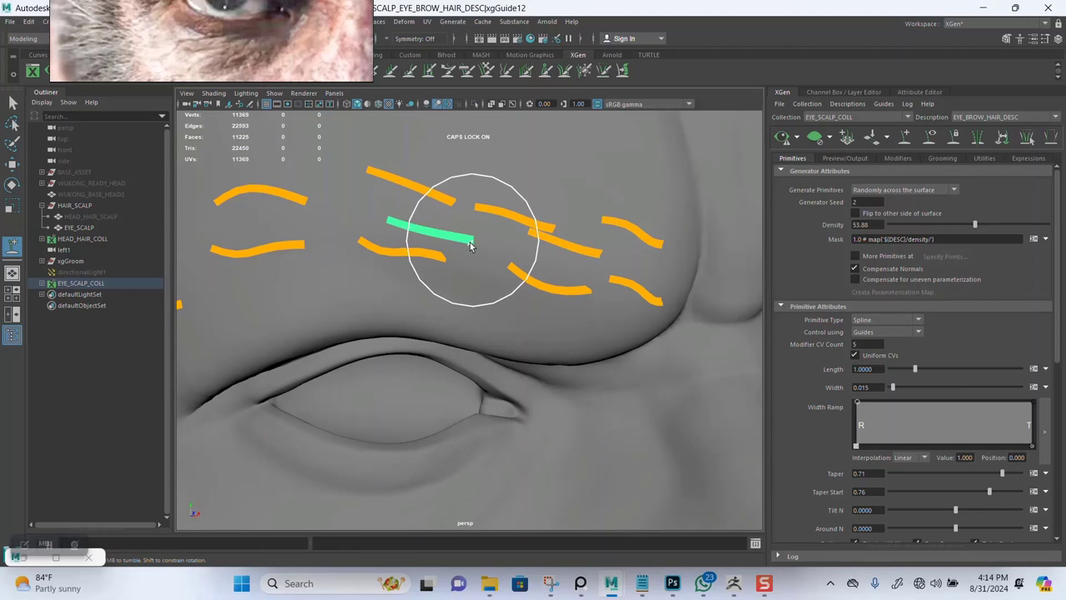
{"action": "left_click", "coordinate": [332, 221]}
{"action": "middle_click_drag", "start_coordinate": [392, 270], "coordinate": [550, 226], "text": "alt"}
{"action": "left_click", "coordinate": [363, 223]}
{"action": "left_click_drag", "start_coordinate": [266, 243], "coordinate": [34, 126], "text": "alt"}
{"action": "left_click", "coordinate": [13, 102]}
Select all the brow guides and mirror them across to the opposite brow
{"action": "left_click_drag", "start_coordinate": [416, 240], "coordinate": [450, 255], "text": "alt"}
{"action": "scroll", "coordinate": [421, 229], "scroll_direction": "down", "scroll_amount": 3}
{"action": "middle_click_drag", "start_coordinate": [450, 255], "coordinate": [411, 280], "text": "alt"}
{"action": "right_click_drag", "start_coordinate": [444, 261], "coordinate": [295, 278], "text": "alt"}
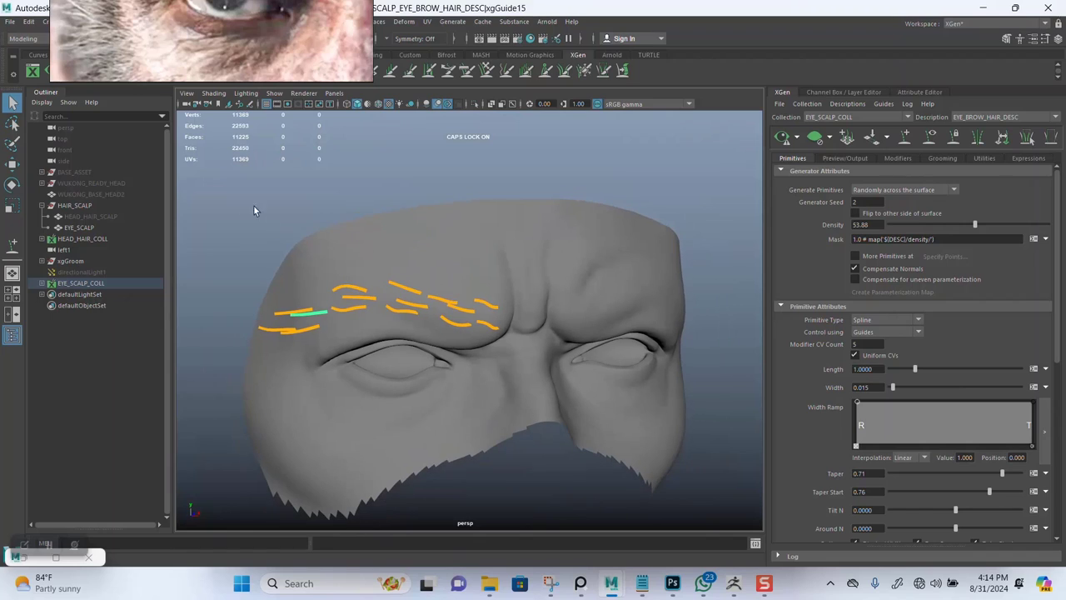
{"action": "left_click_drag", "start_coordinate": [627, 405], "coordinate": [242, 250]}
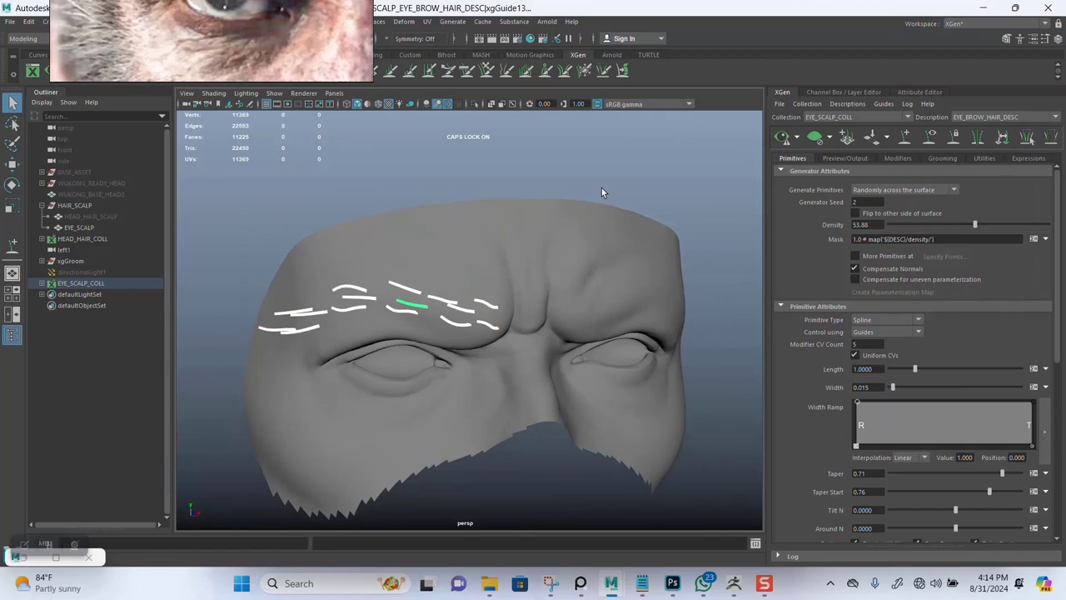
{"action": "left_click", "coordinate": [977, 140]}
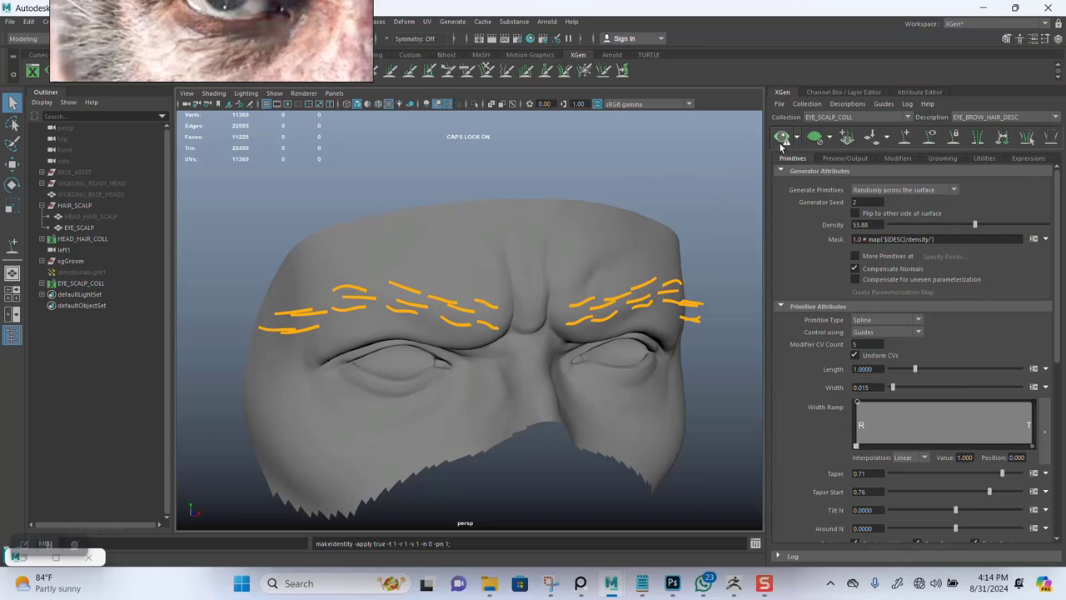
Turn off Only primitives in the view in the preview settings and regenerate the hair preview across both brows
{"action": "left_click", "coordinate": [843, 159]}
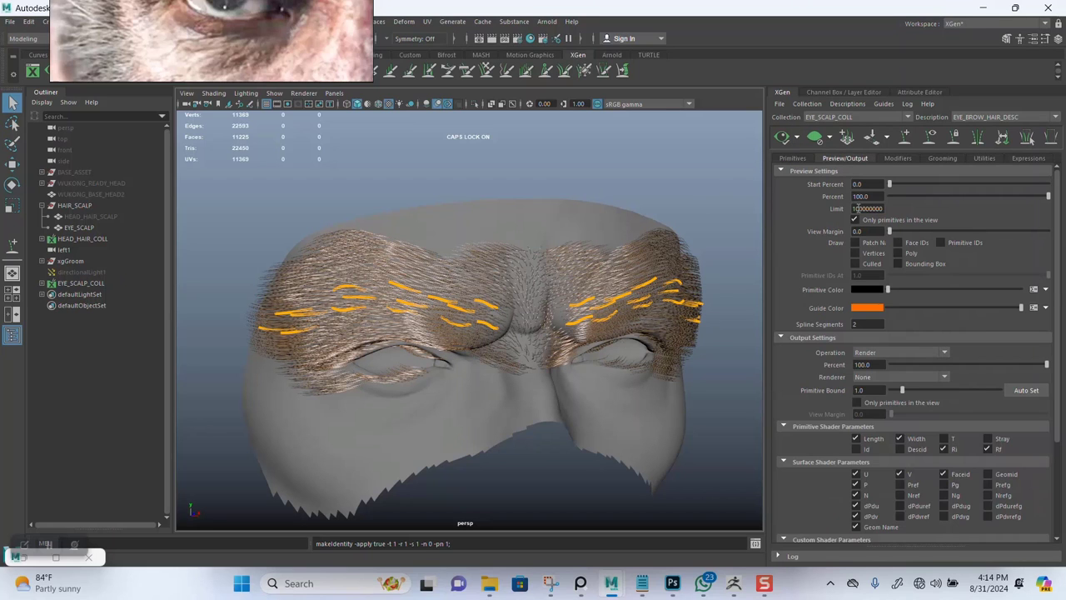
{"action": "left_click", "coordinate": [855, 221]}
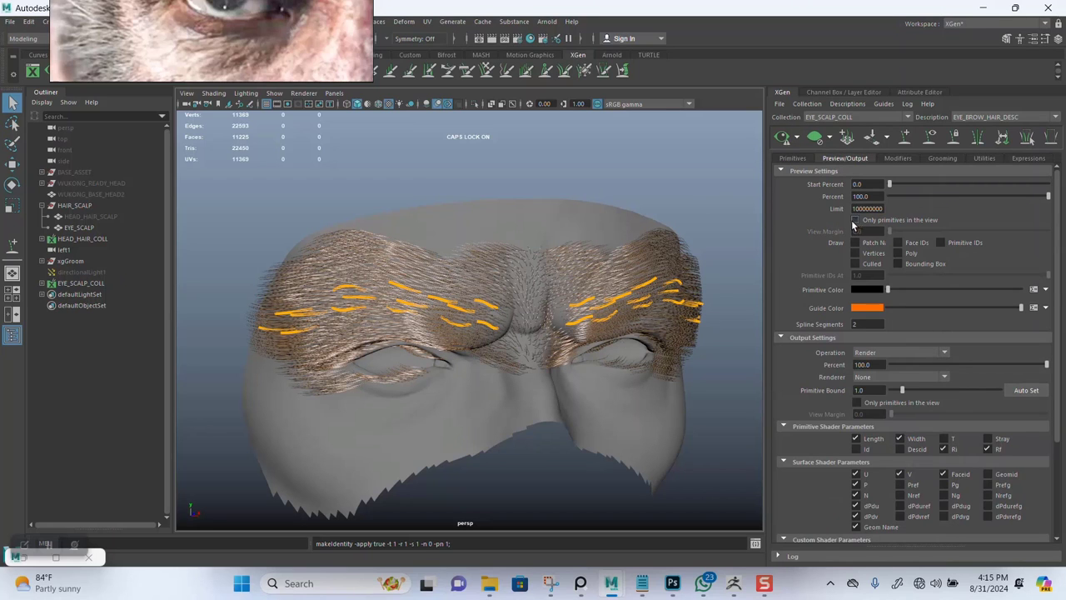
{"action": "left_click", "coordinate": [791, 159]}
{"action": "left_click_drag", "start_coordinate": [584, 333], "coordinate": [540, 325], "text": "alt"}
{"action": "scroll", "coordinate": [639, 217], "scroll_direction": "down", "scroll_amount": 2}
{"action": "left_click", "coordinate": [784, 138]}
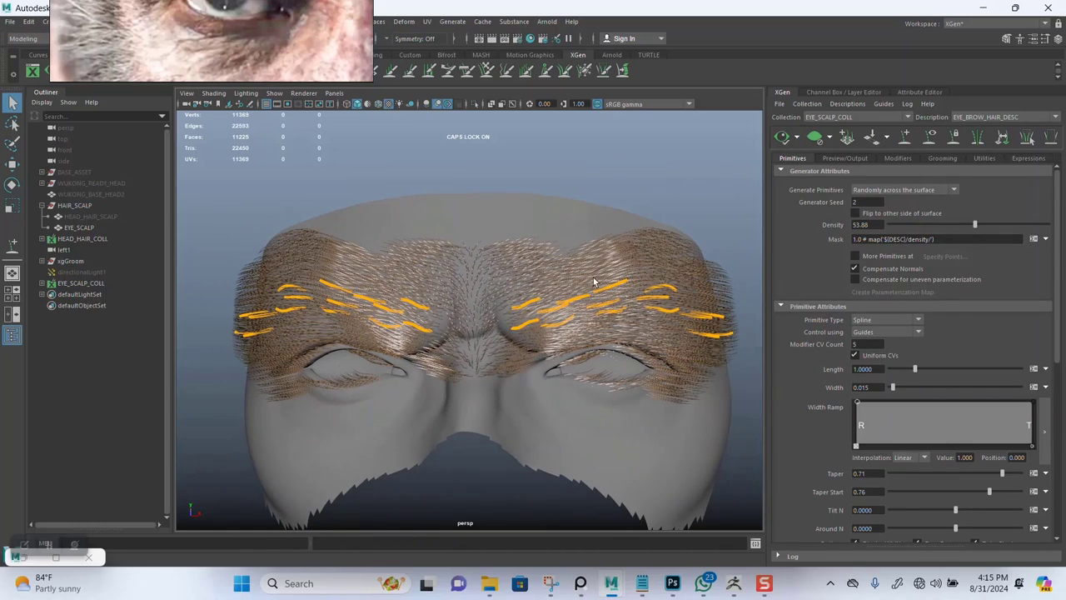
{"action": "left_click_drag", "start_coordinate": [545, 306], "coordinate": [395, 148], "text": "alt"}
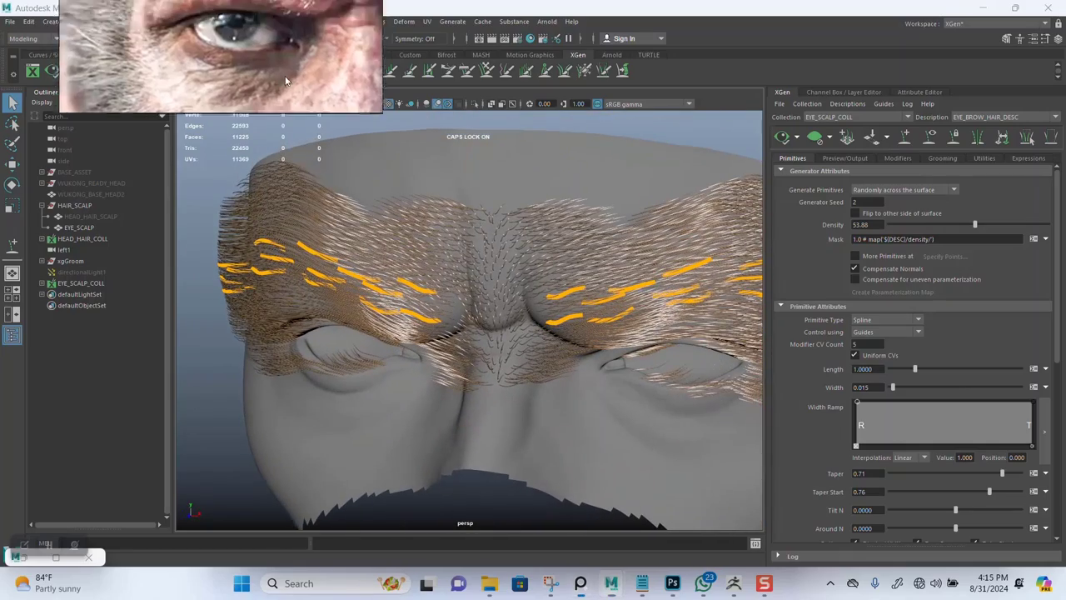
{"action": "left_click_drag", "start_coordinate": [554, 265], "coordinate": [425, 189], "text": "alt"}
Rotate the original brow's guides to adjust their lie against the skin and delete the mirrored guides on the opposite brow
{"action": "left_click_drag", "start_coordinate": [378, 133], "coordinate": [572, 364]}
{"action": "key", "text": "e"}
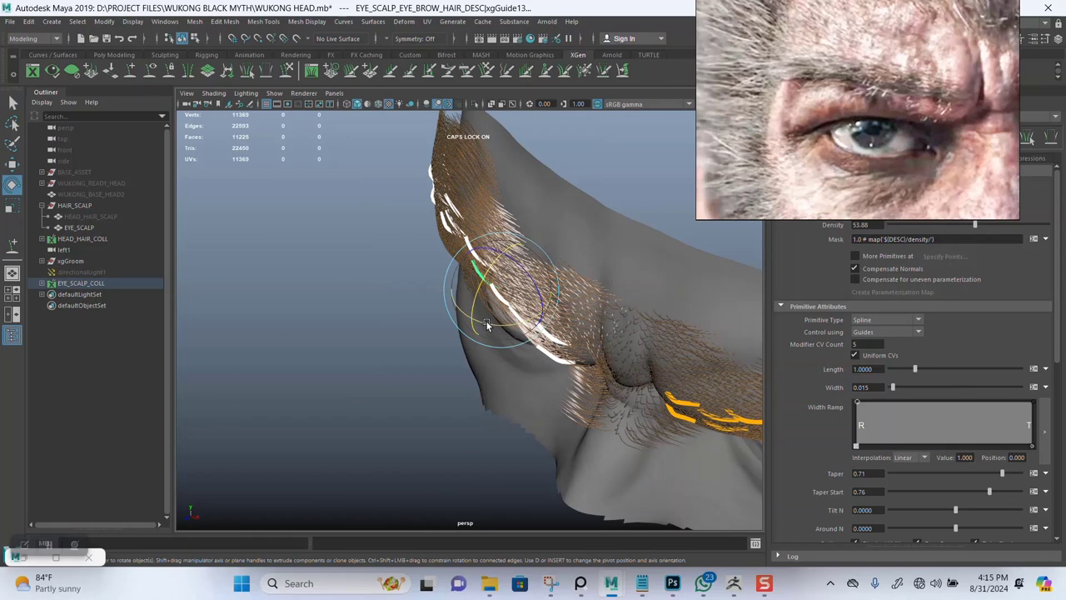
{"action": "left_click_drag", "start_coordinate": [488, 325], "coordinate": [709, 441]}
{"action": "key", "text": "Delete"}
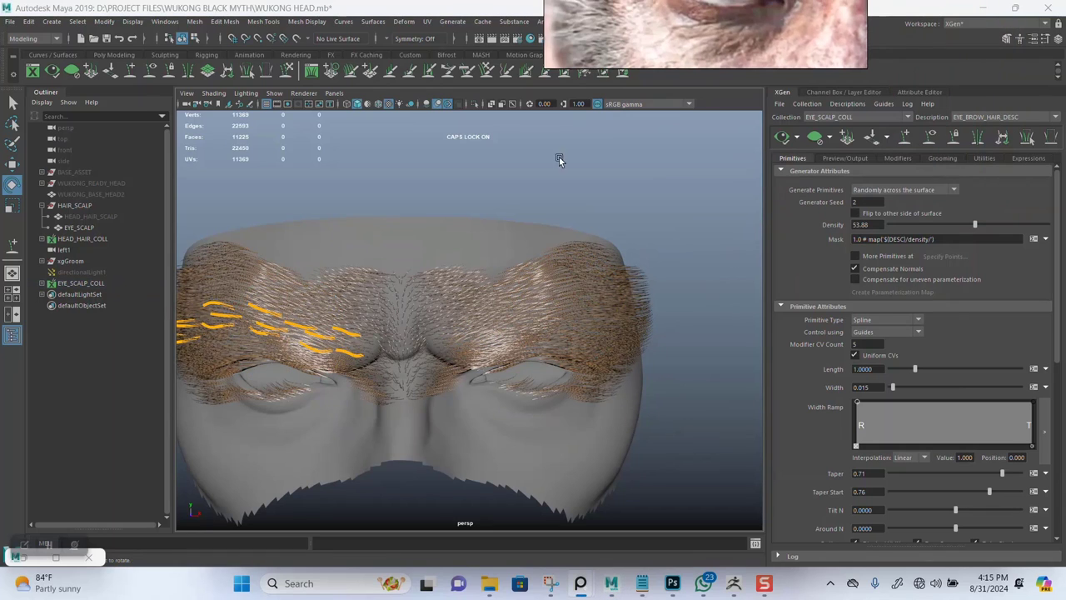
Mirror all the rotated brow guides across to the opposite brow and update the hair preview on both sides
{"action": "left_click_drag", "start_coordinate": [364, 267], "coordinate": [464, 234], "text": "alt"}
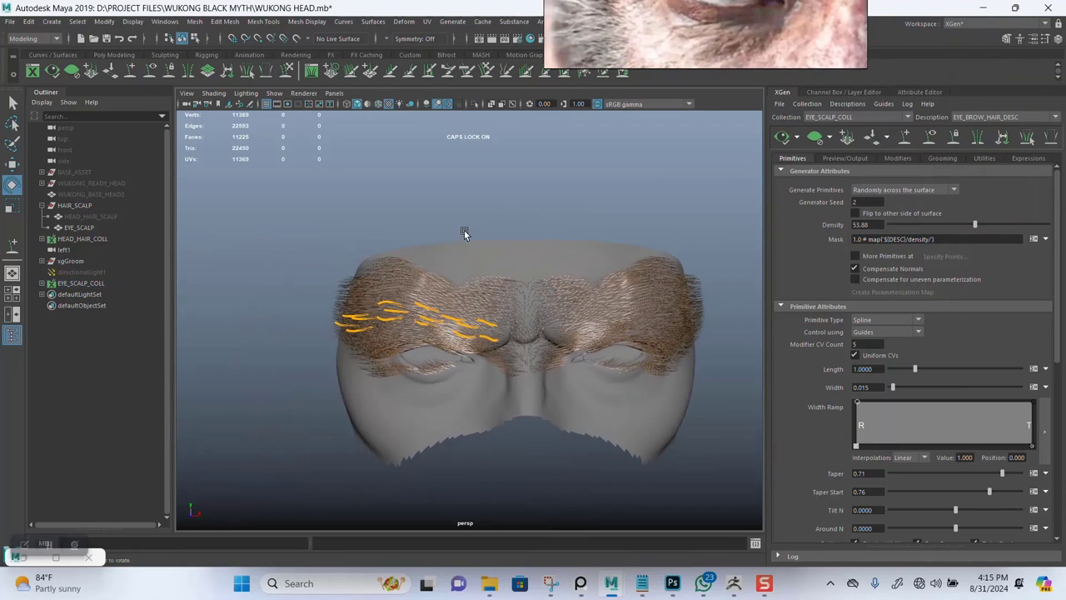
{"action": "left_click", "coordinate": [784, 137]}
{"action": "left_click_drag", "start_coordinate": [330, 285], "coordinate": [570, 420]}
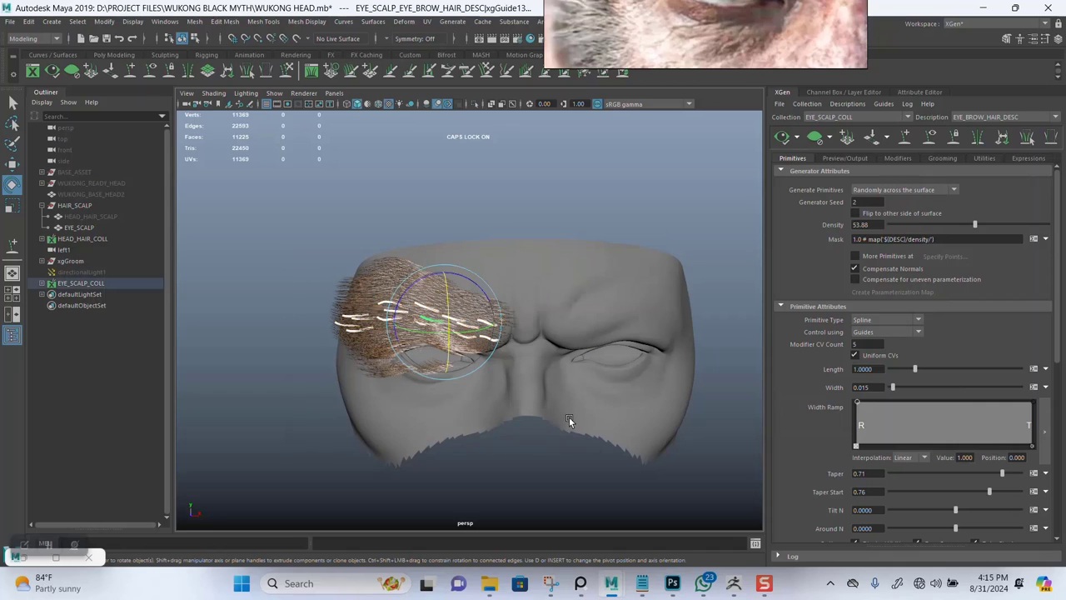
{"action": "left_click", "coordinate": [978, 138]}
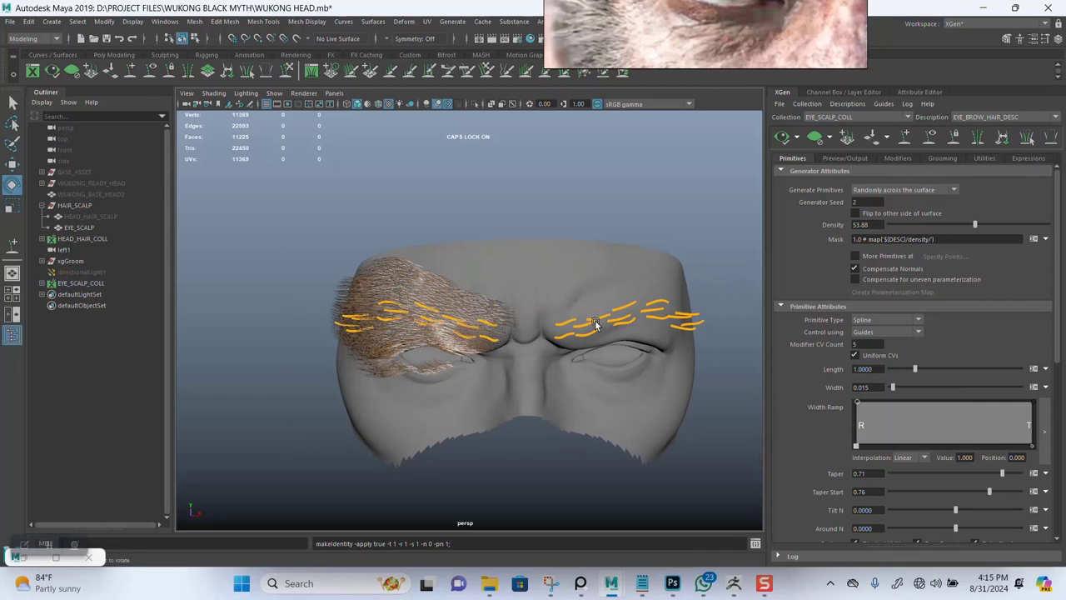
{"action": "left_click", "coordinate": [784, 137]}
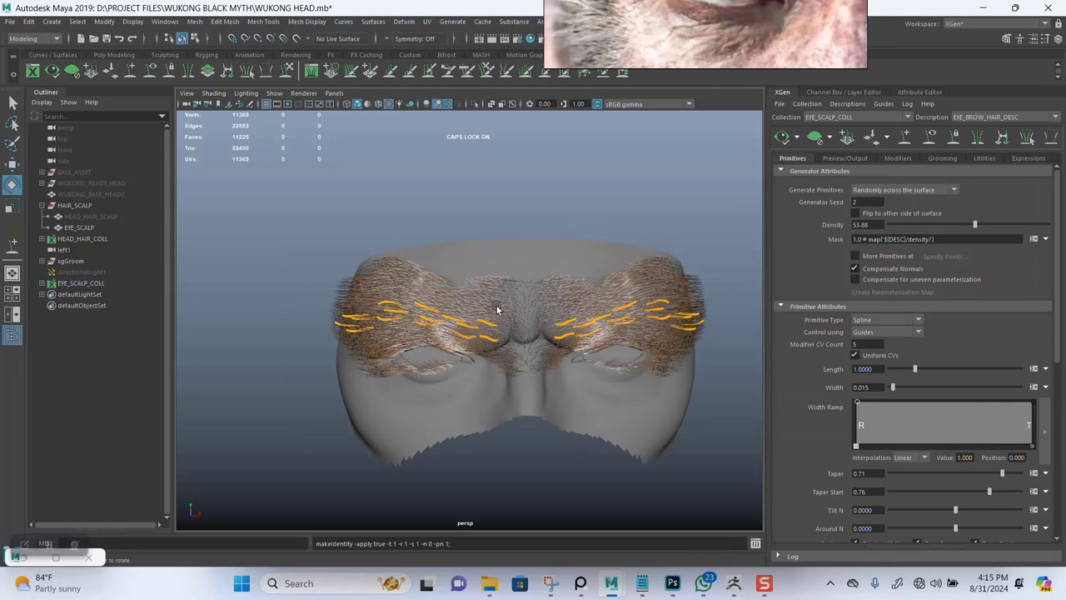
Clear the hair preview and save the scene
{"action": "scroll", "coordinate": [488, 280], "scroll_direction": "up", "scroll_amount": 5}
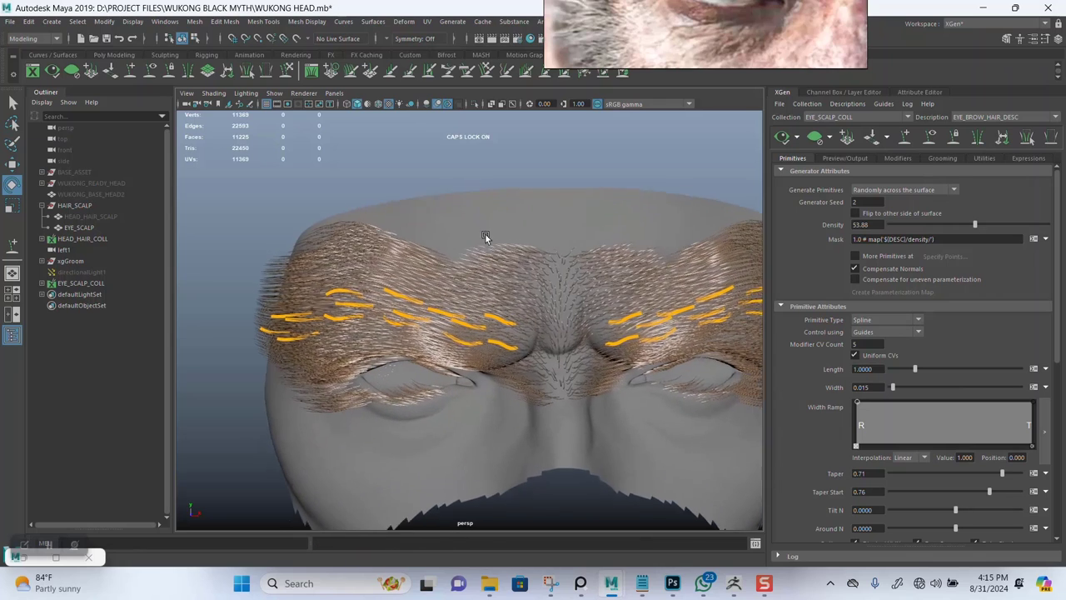
{"action": "scroll", "coordinate": [486, 345], "scroll_direction": "up", "scroll_amount": 3}
{"action": "left_click", "coordinate": [815, 138]}
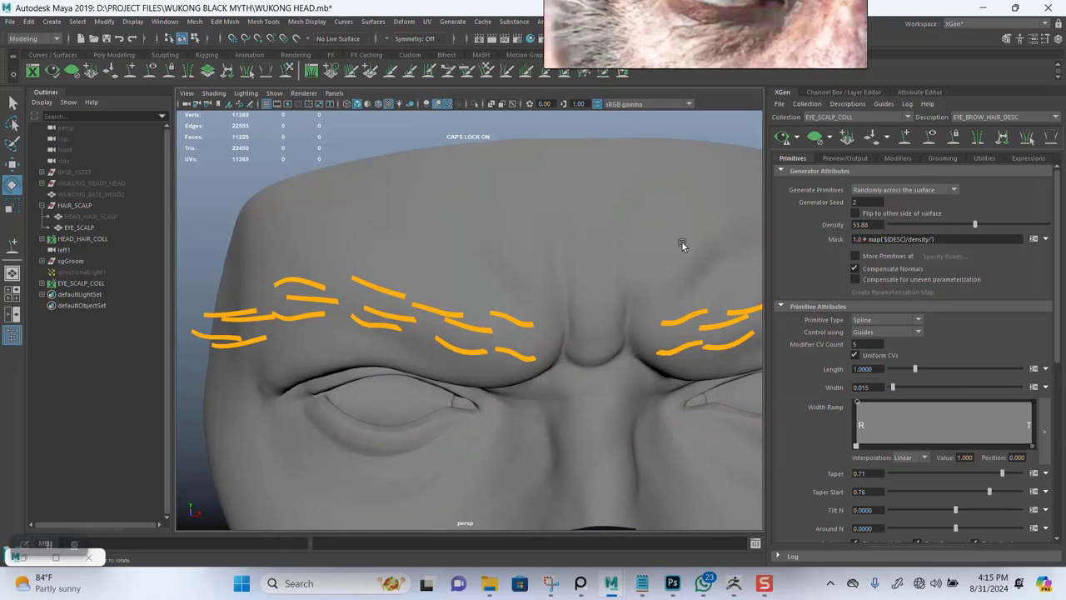
{"action": "scroll", "coordinate": [494, 343], "scroll_direction": "down", "scroll_amount": 1}
{"action": "key", "text": "ctrl+s"}
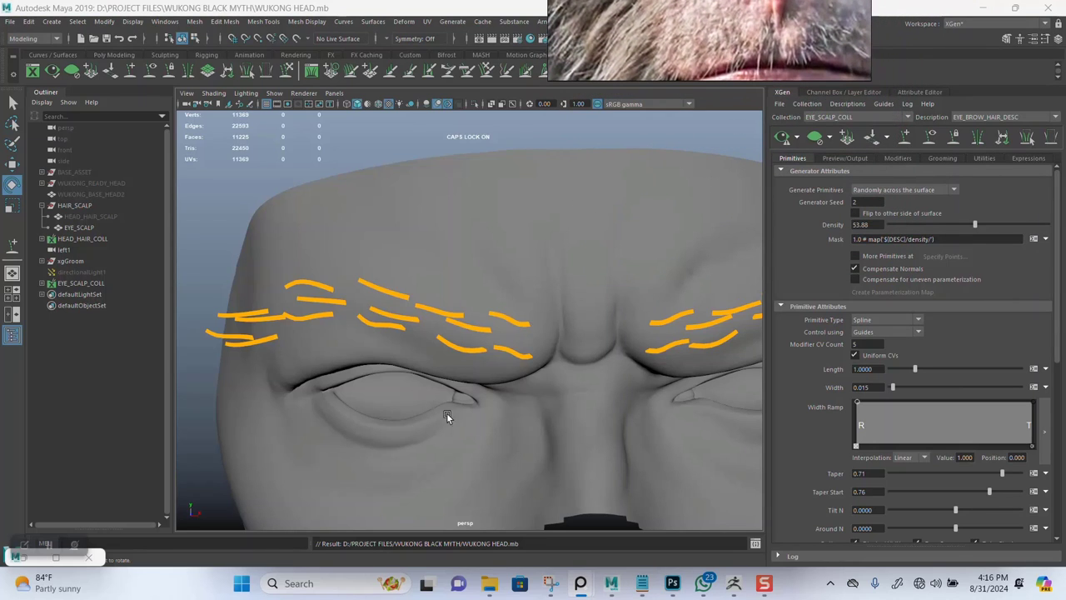
Create a paintable map for the density mask named EYEBROW_DENS_MASK with a black start color
{"action": "right_click_drag", "start_coordinate": [448, 419], "coordinate": [436, 325], "text": "alt"}
{"action": "left_click_drag", "start_coordinate": [452, 375], "coordinate": [474, 367], "text": "alt"}
{"action": "right_click_drag", "start_coordinate": [474, 367], "coordinate": [476, 405], "text": "alt"}
{"action": "left_click_drag", "start_coordinate": [475, 405], "coordinate": [628, 281], "text": "alt"}
{"action": "left_click", "coordinate": [1048, 240]}
{"action": "left_click", "coordinate": [1011, 260]}
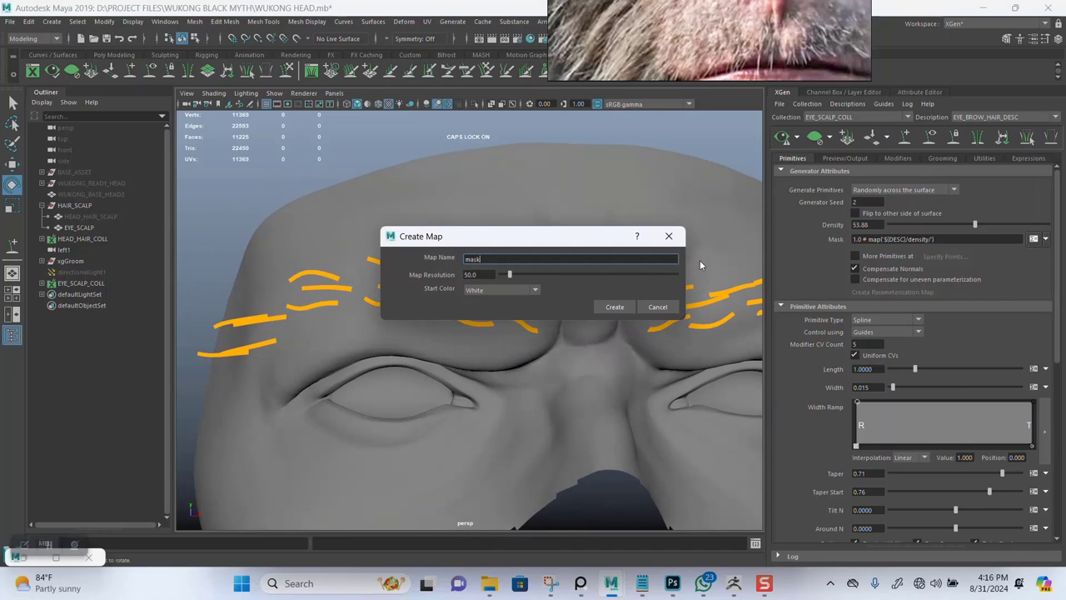
{"action": "left_click", "coordinate": [487, 290]}
{"action": "left_click", "coordinate": [487, 305]}
{"action": "left_click_drag", "start_coordinate": [491, 259], "coordinate": [441, 257]}
{"action": "left_click", "coordinate": [614, 307]}
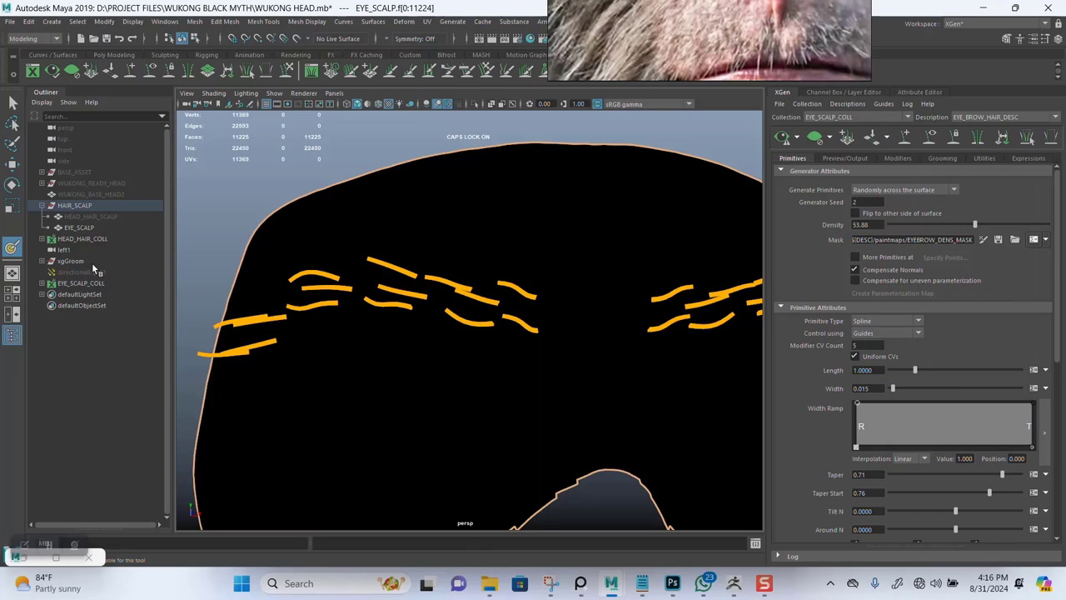
Check the 3D Paint Tool settings, show the wireframe over the scalp, shrink the brush and bring the reference image into view
{"action": "double_click", "coordinate": [13, 248]}
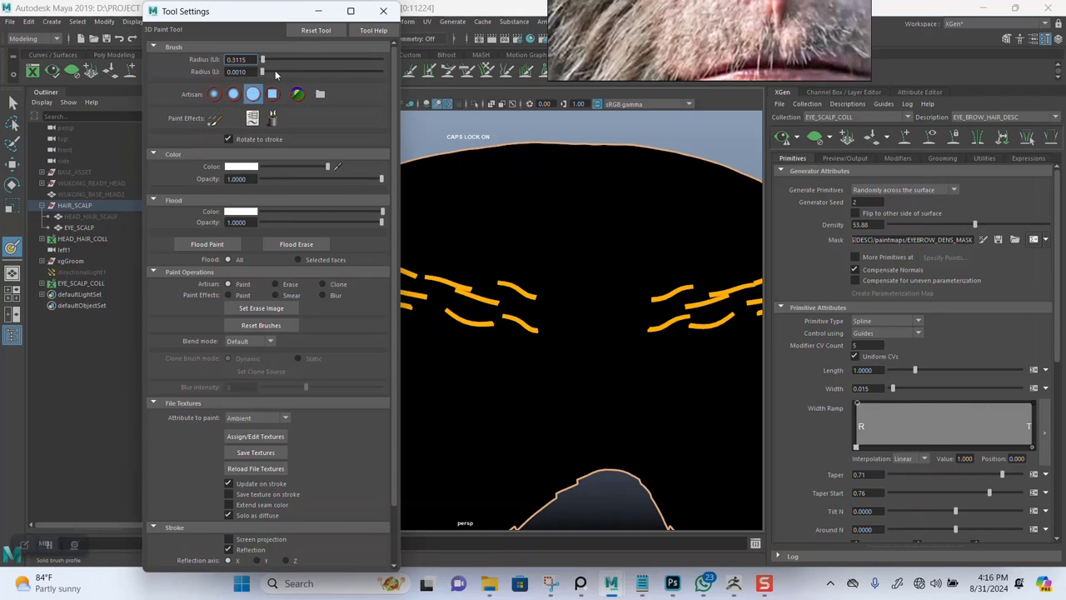
{"action": "left_click", "coordinate": [319, 12]}
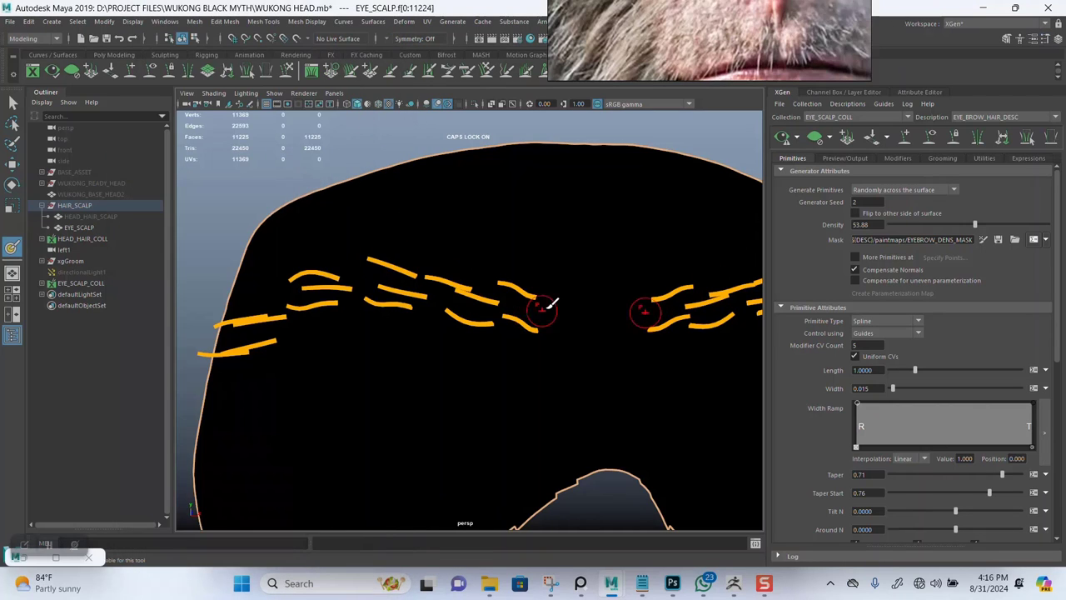
{"action": "left_click", "coordinate": [380, 104]}
{"action": "scroll", "coordinate": [504, 257], "scroll_direction": "up", "scroll_amount": 3}
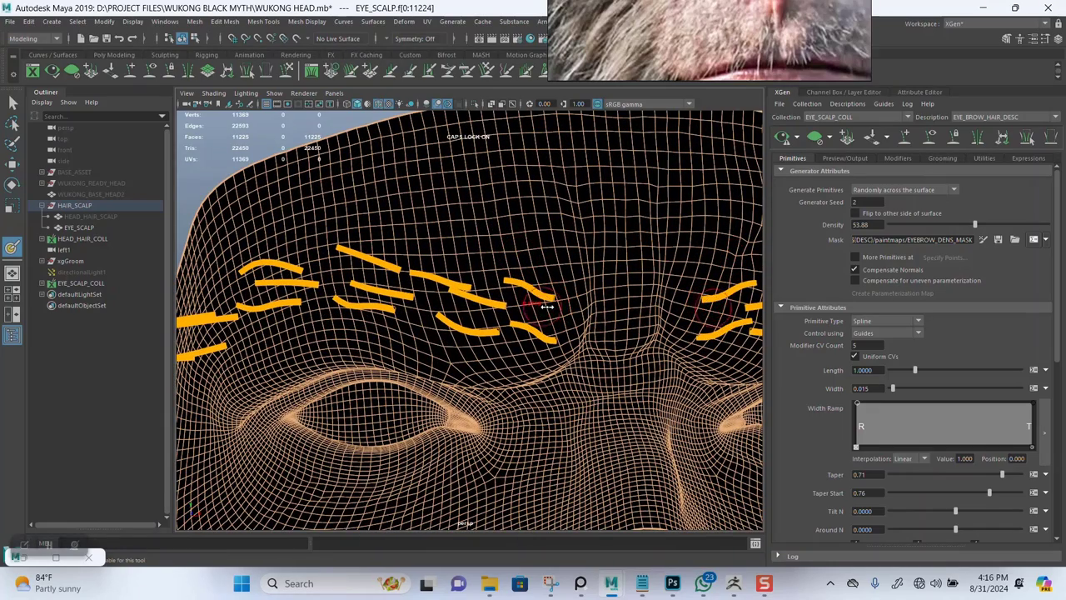
{"action": "left_click_drag", "start_coordinate": [547, 307], "coordinate": [534, 307]}
{"action": "middle_click_drag", "start_coordinate": [547, 313], "coordinate": [523, 318], "text": "alt"}
{"action": "right_click_drag", "start_coordinate": [701, 40], "coordinate": [872, 304]}
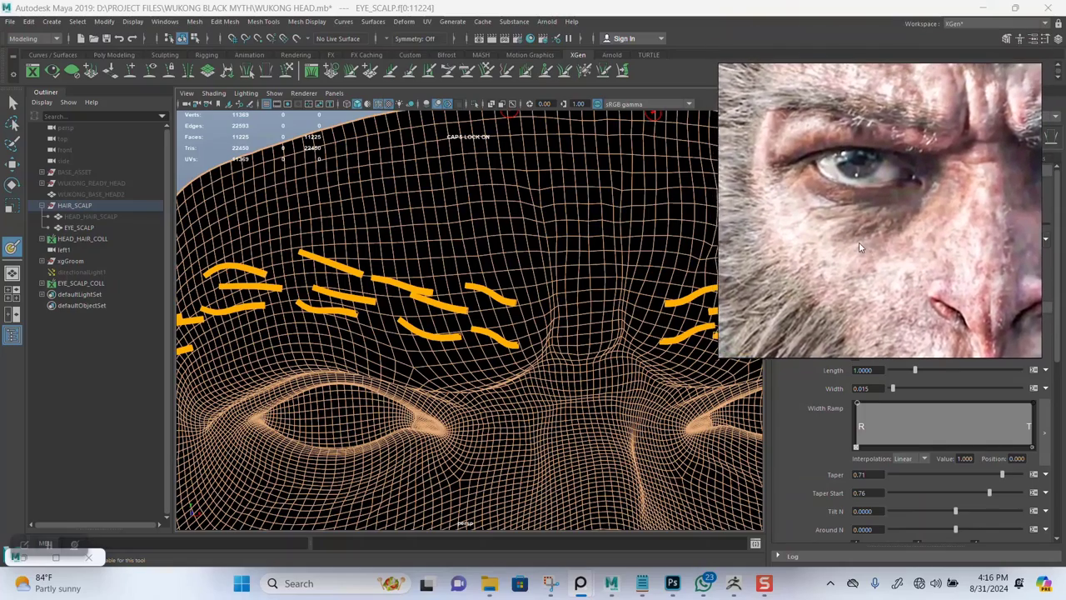
Paint a white mask stroke along the upper part of the brow guides, from inner brow to temple
{"action": "left_click_drag", "start_coordinate": [515, 352], "coordinate": [509, 342], "text": "alt"}
{"action": "middle_click_drag", "start_coordinate": [500, 335], "coordinate": [482, 327], "text": "alt"}
{"action": "scroll", "coordinate": [488, 334], "scroll_direction": "up", "scroll_amount": 2}
{"action": "mouse_move", "coordinate": [482, 328]}
{"action": "left_mouse_down", "text": "alt"}
{"action": "mouse_move", "coordinate": [488, 334]}
{"action": "mouse_move", "coordinate": [490, 307]}
{"action": "mouse_move", "coordinate": [389, 269]}
{"action": "mouse_move", "coordinate": [210, 250]}
{"action": "left_mouse_up", "text": "alt"}
{"action": "mouse_move", "coordinate": [440, 349]}
{"action": "left_mouse_down", "text": "alt"}
{"action": "mouse_move", "coordinate": [531, 309]}
{"action": "mouse_move", "coordinate": [480, 219]}
{"action": "mouse_move", "coordinate": [361, 258]}
{"action": "mouse_move", "coordinate": [315, 298]}
{"action": "left_mouse_up", "text": "alt"}
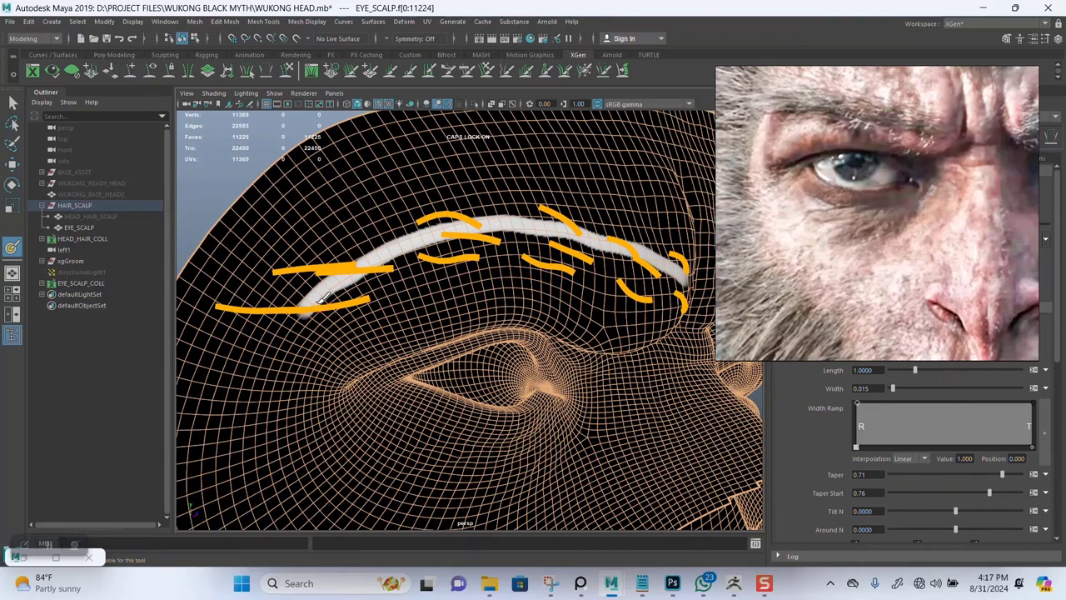
Paint a second white mask stroke along the original brow's lower guides and join the two strokes at the inner end
{"action": "mouse_move", "coordinate": [363, 281]}
{"action": "left_mouse_down"}
{"action": "mouse_move", "coordinate": [428, 249]}
{"action": "mouse_move", "coordinate": [526, 241]}
{"action": "mouse_move", "coordinate": [675, 297]}
{"action": "mouse_move", "coordinate": [588, 295]}
{"action": "mouse_move", "coordinate": [540, 309]}
{"action": "left_mouse_up"}
{"action": "middle_click_drag", "start_coordinate": [539, 309], "coordinate": [521, 311], "text": "alt"}
{"action": "scroll", "coordinate": [491, 310], "scroll_direction": "down", "scroll_amount": 2}
{"action": "right_click_drag", "start_coordinate": [499, 312], "coordinate": [474, 287], "text": "alt"}
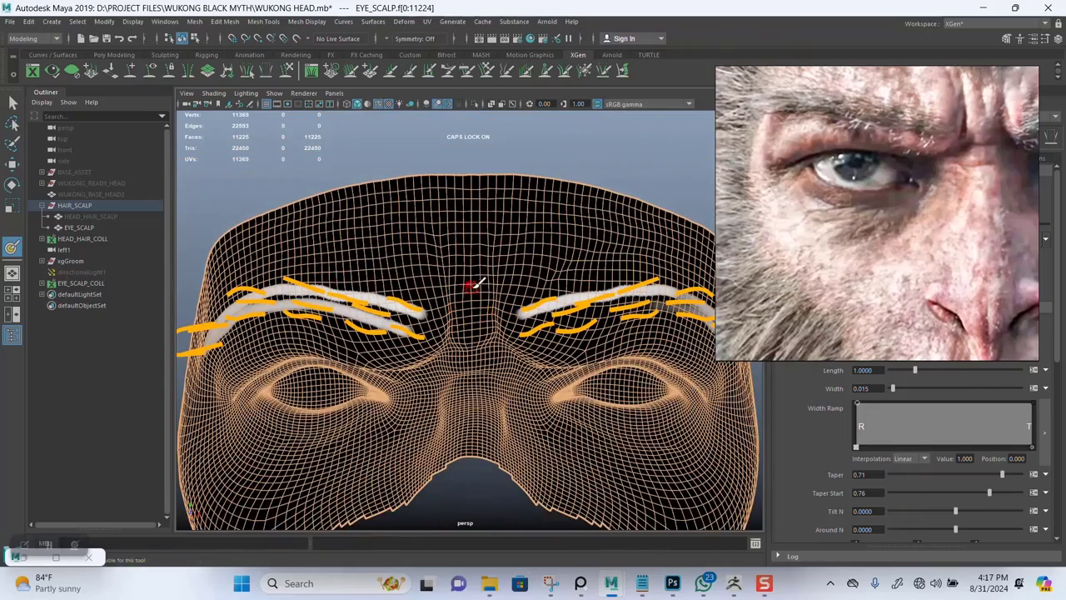
{"action": "middle_click_drag", "start_coordinate": [525, 306], "coordinate": [466, 293], "text": "alt"}
{"action": "left_click_drag", "start_coordinate": [408, 312], "coordinate": [454, 311], "text": "alt"}
{"action": "middle_click_drag", "start_coordinate": [454, 311], "coordinate": [489, 310], "text": "alt"}
{"action": "left_click_drag", "start_coordinate": [489, 310], "coordinate": [437, 303], "text": "alt"}
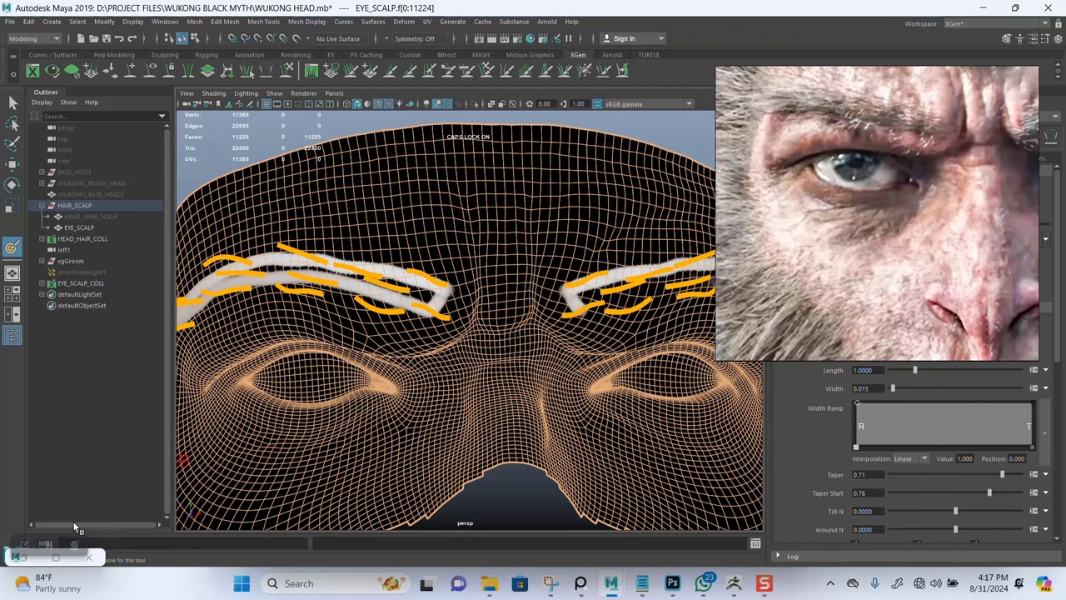
Turn off the 3D Paint Tool's reflection and paint the lower mask stroke along the opposite brow's guides
{"action": "double_click", "coordinate": [12, 248]}
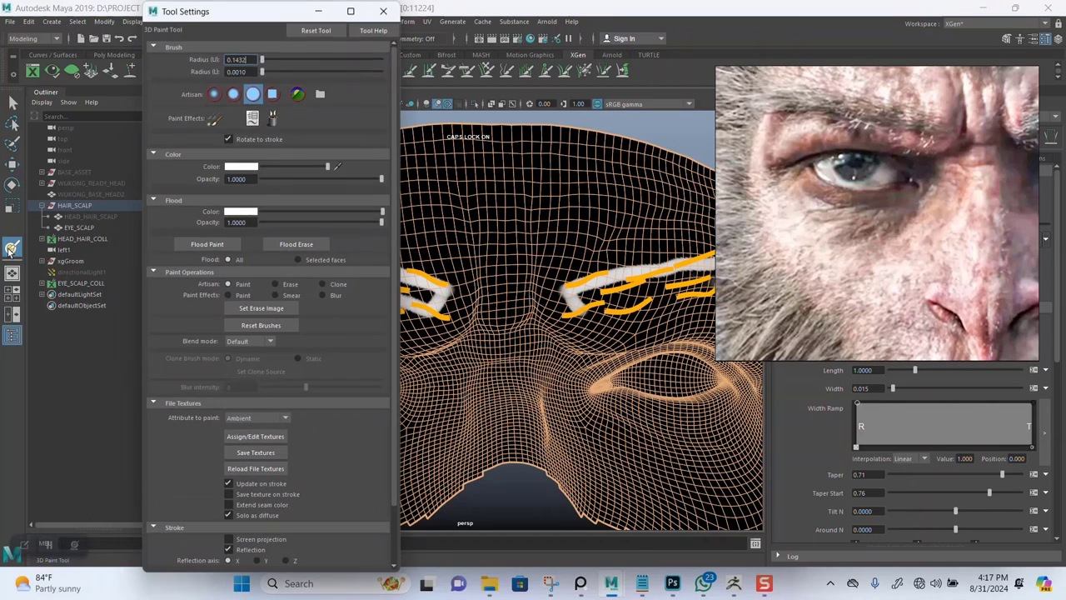
{"action": "left_click", "coordinate": [235, 548]}
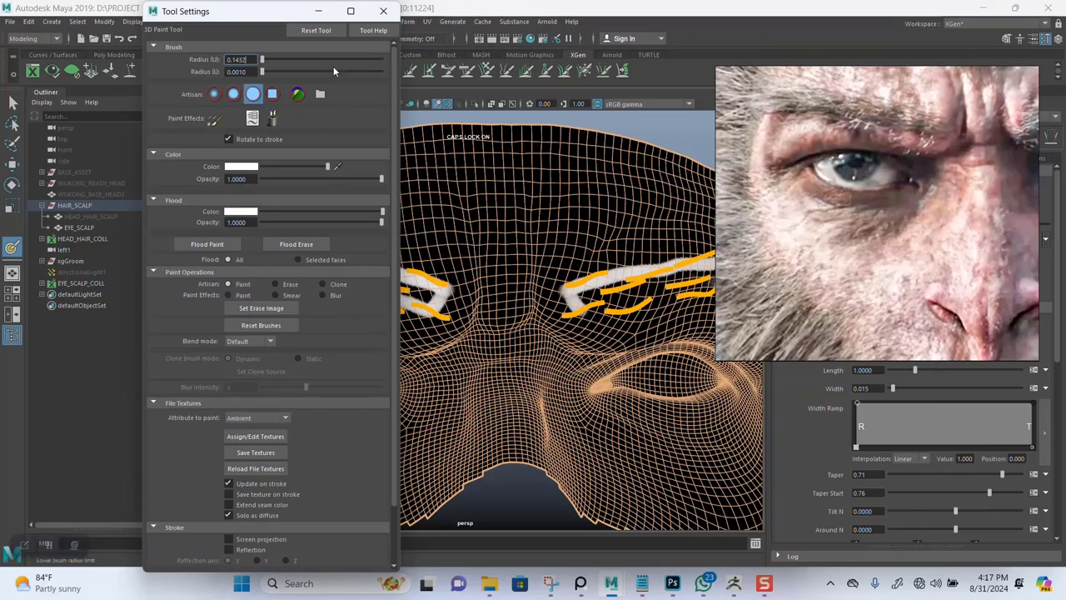
{"action": "left_click", "coordinate": [318, 11]}
{"action": "left_click_drag", "start_coordinate": [550, 236], "coordinate": [394, 229], "text": "alt"}
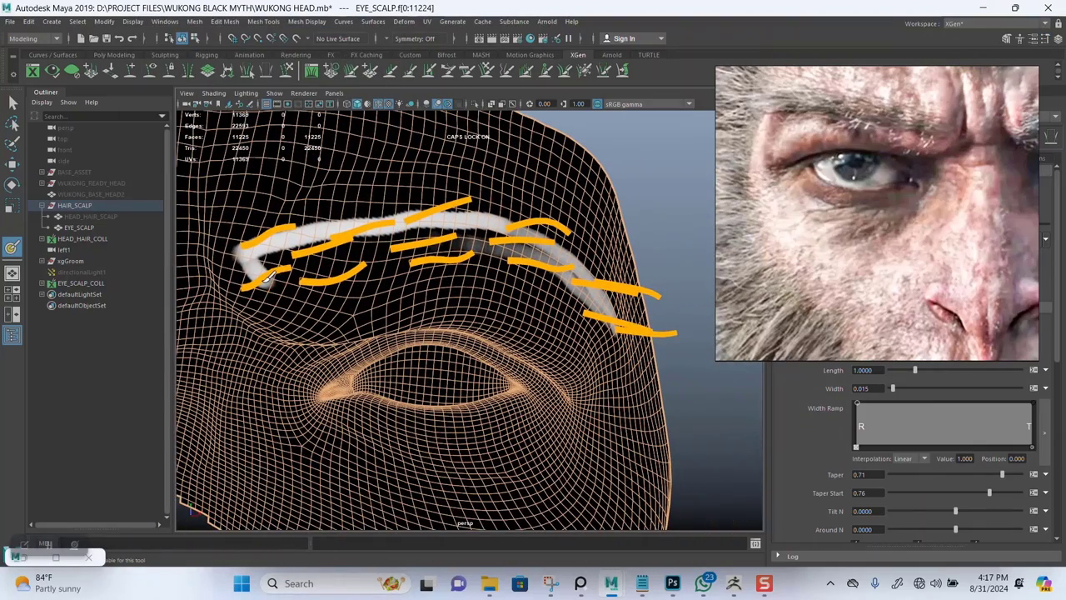
{"action": "mouse_move", "coordinate": [276, 272]}
{"action": "left_mouse_down"}
{"action": "mouse_move", "coordinate": [518, 245]}
{"action": "mouse_move", "coordinate": [588, 281]}
{"action": "mouse_move", "coordinate": [345, 239]}
{"action": "mouse_move", "coordinate": [507, 231]}
{"action": "mouse_move", "coordinate": [481, 207]}
{"action": "left_mouse_up"}
Fill the gap between the two mask strokes on the original brow with white, out to the temple
{"action": "scroll", "coordinate": [481, 207], "scroll_direction": "up", "scroll_amount": 5}
{"action": "middle_click_drag", "start_coordinate": [441, 191], "coordinate": [456, 233], "text": "alt"}
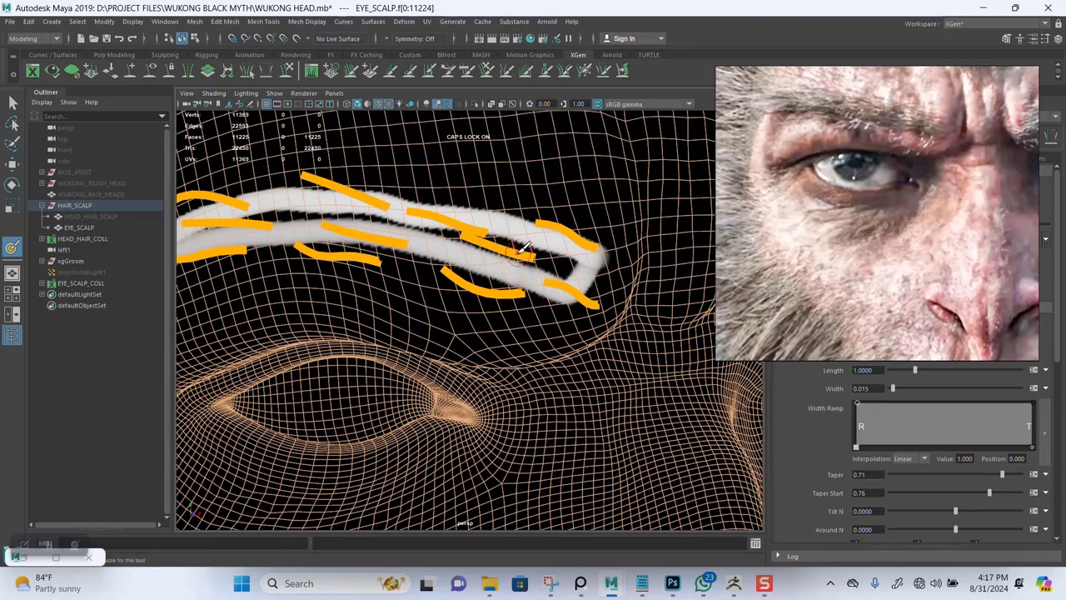
{"action": "mouse_move", "coordinate": [518, 250]}
{"action": "left_mouse_down"}
{"action": "mouse_move", "coordinate": [572, 250]}
{"action": "mouse_move", "coordinate": [553, 257]}
{"action": "mouse_move", "coordinate": [296, 213]}
{"action": "mouse_move", "coordinate": [209, 236]}
{"action": "left_mouse_up"}
{"action": "mouse_move", "coordinate": [392, 254]}
{"action": "left_mouse_down", "text": "alt"}
{"action": "mouse_move", "coordinate": [488, 250]}
{"action": "mouse_move", "coordinate": [467, 242]}
{"action": "left_mouse_up", "text": "alt"}
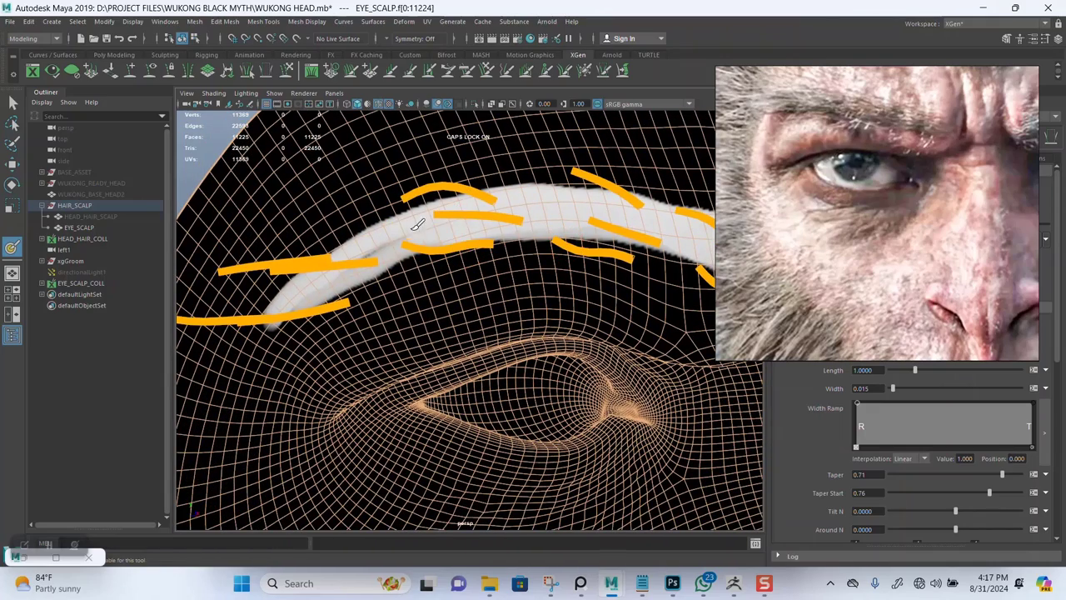
Fill the gap between the mask strokes on the opposite brow with white
{"action": "left_click_drag", "start_coordinate": [331, 278], "coordinate": [441, 337], "text": "alt"}
{"action": "middle_click_drag", "start_coordinate": [437, 342], "coordinate": [409, 316], "text": "alt"}
{"action": "right_click_drag", "start_coordinate": [337, 290], "coordinate": [345, 335], "text": "alt"}
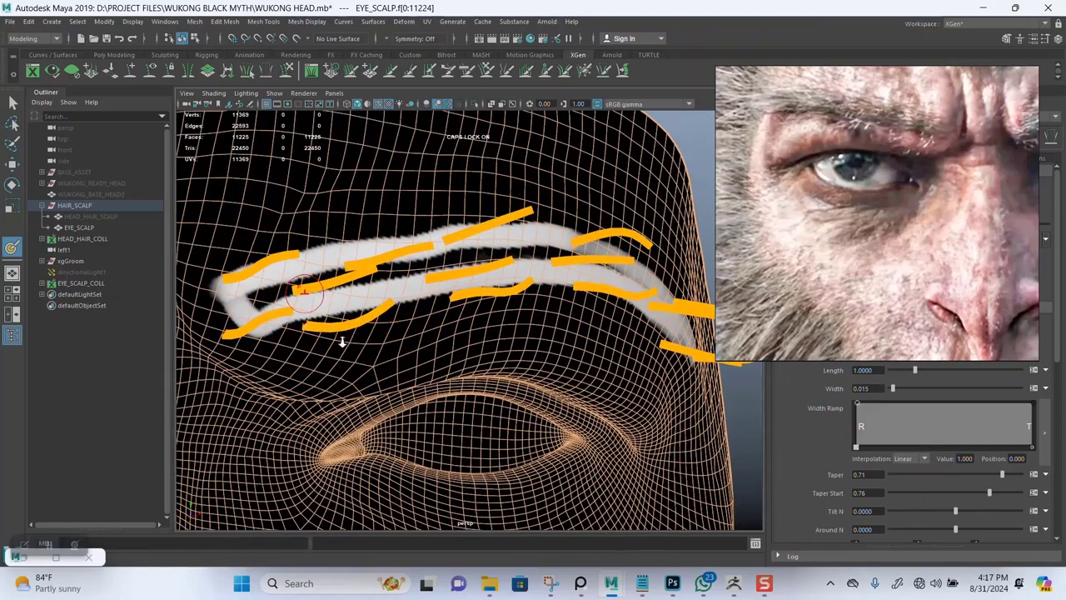
{"action": "mouse_move", "coordinate": [253, 293]}
{"action": "left_mouse_down"}
{"action": "mouse_move", "coordinate": [469, 252]}
{"action": "mouse_move", "coordinate": [573, 251]}
{"action": "left_mouse_up"}
{"action": "mouse_move", "coordinate": [573, 251]}
{"action": "left_mouse_down", "text": "alt"}
{"action": "mouse_move", "coordinate": [469, 260]}
{"action": "mouse_move", "coordinate": [666, 298]}
{"action": "left_mouse_up", "text": "alt"}
{"action": "scroll", "coordinate": [474, 223], "scroll_direction": "down", "scroll_amount": 2}
Move the reference image aside and save the painted mask texture from the 3D Paint Tool settings
{"action": "left_click_drag", "start_coordinate": [804, 254], "coordinate": [550, 122]}
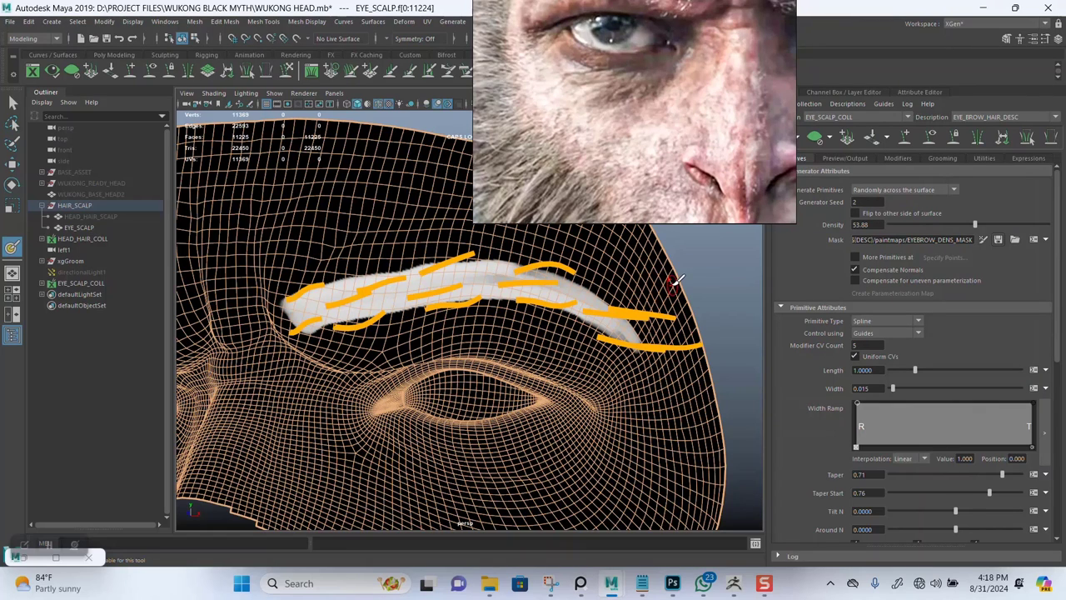
{"action": "left_click_drag", "start_coordinate": [612, 187], "coordinate": [580, 82]}
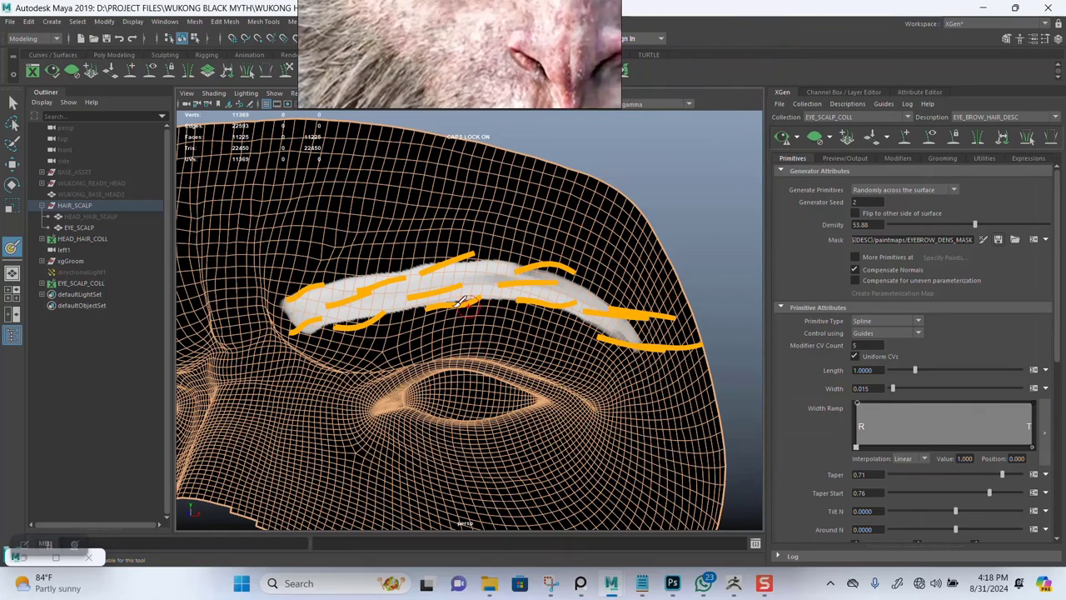
{"action": "double_click", "coordinate": [11, 246]}
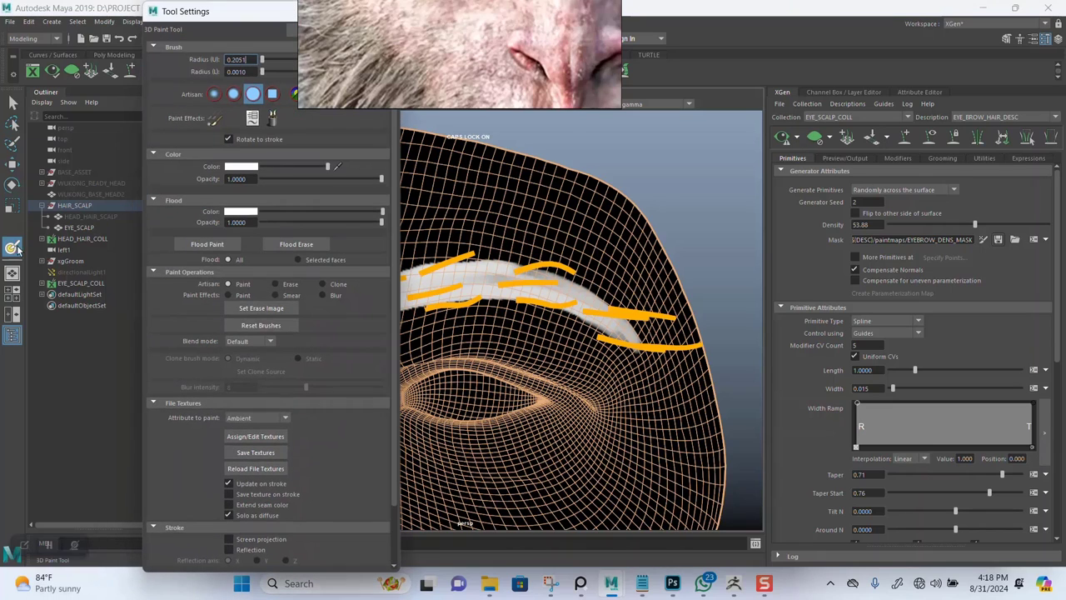
{"action": "left_click", "coordinate": [267, 437]}
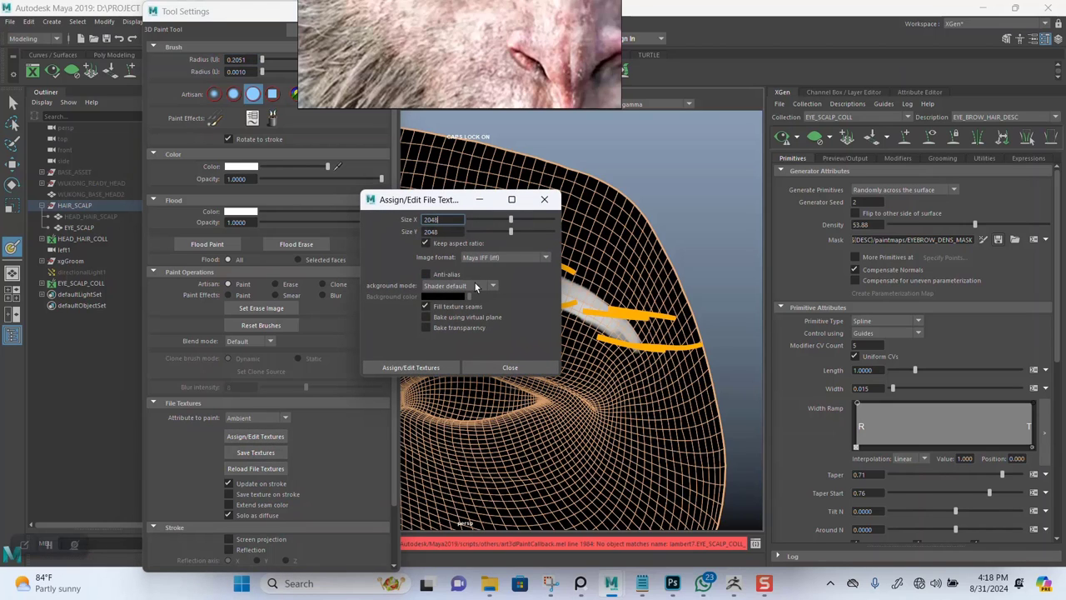
{"action": "left_click", "coordinate": [480, 367]}
{"action": "left_click", "coordinate": [262, 452]}
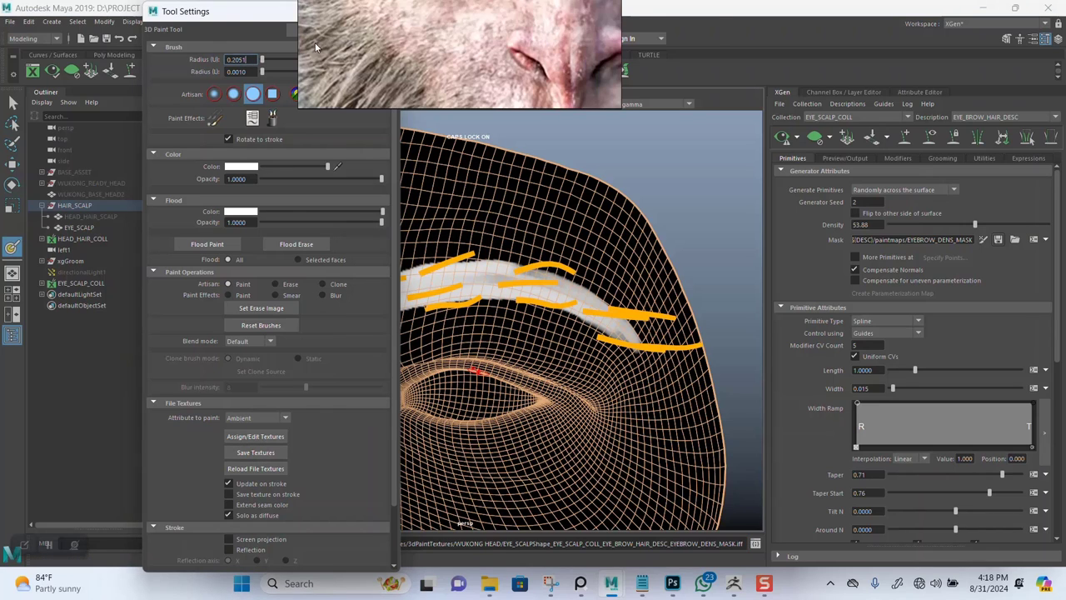
{"action": "left_click_drag", "start_coordinate": [315, 43], "coordinate": [445, 54]}
{"action": "left_click", "coordinate": [319, 10]}
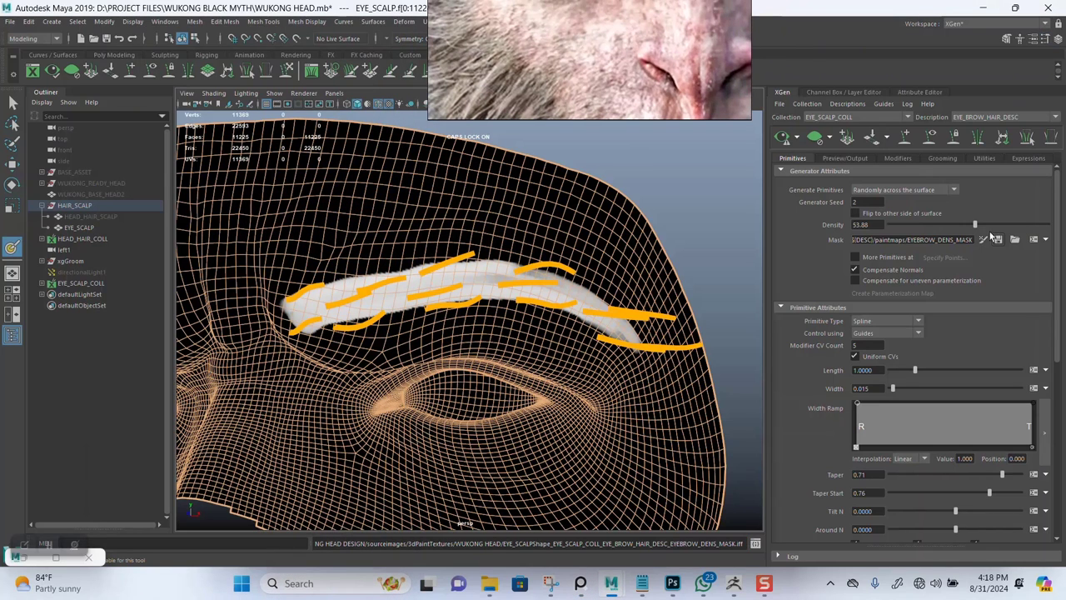
Regenerate the hair preview with the painted mask, leave the paint tool and turn off the wireframe overlay
{"action": "left_click", "coordinate": [783, 138]}
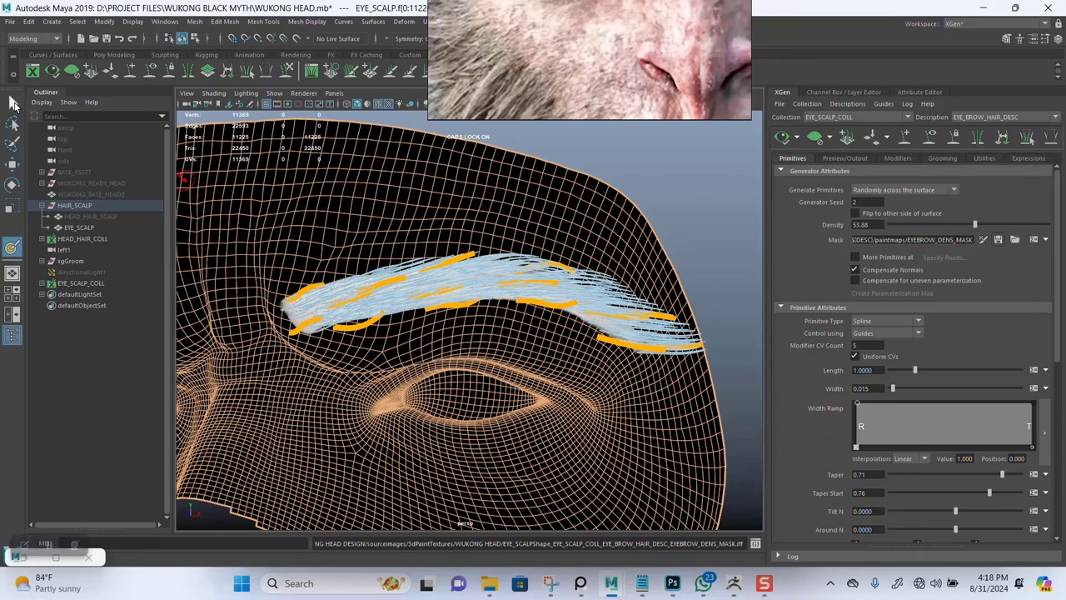
{"action": "left_click", "coordinate": [13, 104]}
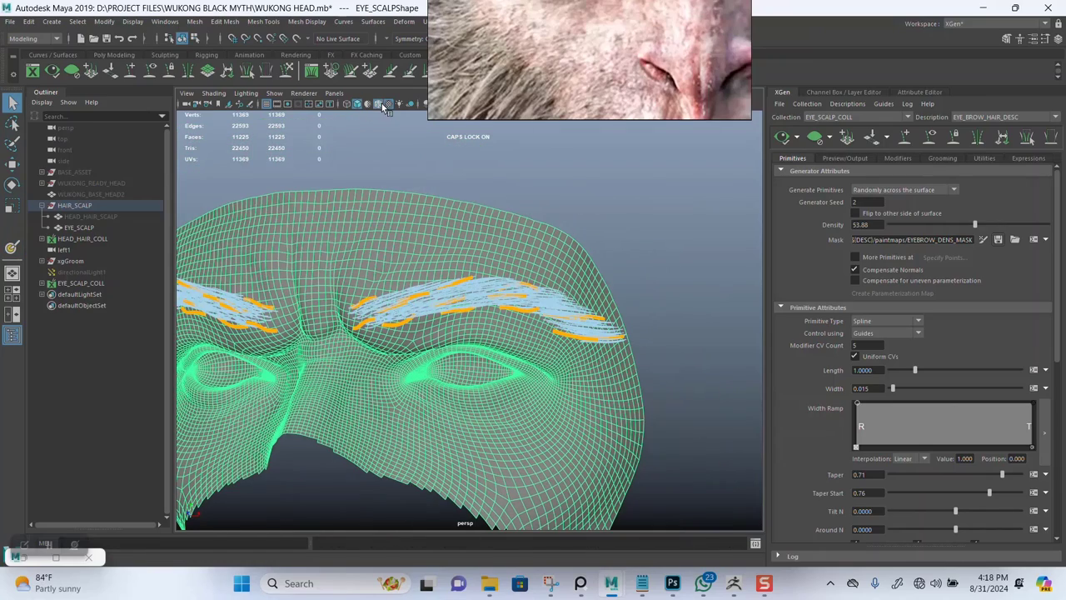
{"action": "left_click", "coordinate": [381, 103]}
{"action": "left_click_drag", "start_coordinate": [516, 319], "coordinate": [552, 321], "text": "alt"}
{"action": "middle_click_drag", "start_coordinate": [552, 320], "coordinate": [704, 316], "text": "alt"}
{"action": "scroll", "coordinate": [414, 334], "scroll_direction": "up", "scroll_amount": 2}
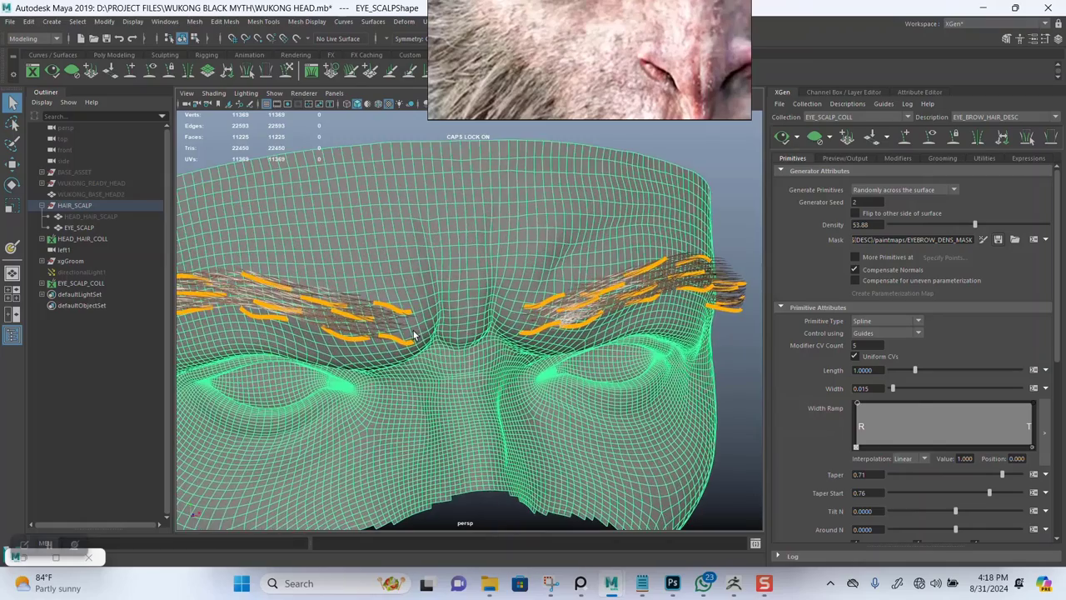
Hide the guides, deselect the scalp and compare both brows with the reference image from several angles
{"action": "scroll", "coordinate": [416, 334], "scroll_direction": "up", "scroll_amount": 5}
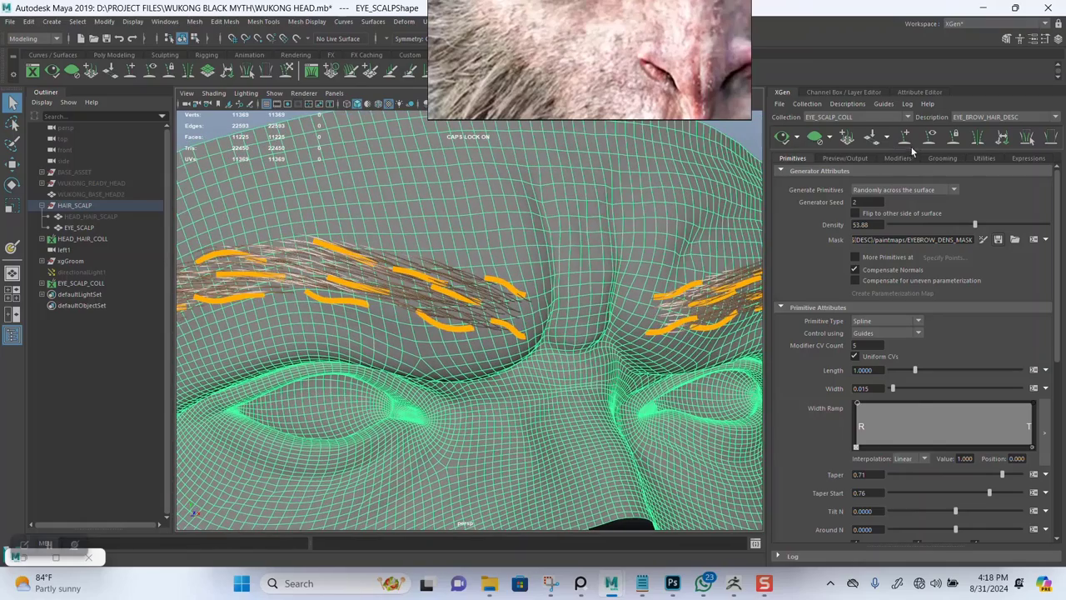
{"action": "left_click", "coordinate": [931, 138]}
{"action": "mouse_move", "coordinate": [367, 313]}
{"action": "left_mouse_down", "text": "alt"}
{"action": "mouse_move", "coordinate": [409, 309]}
{"action": "mouse_move", "coordinate": [367, 301]}
{"action": "left_mouse_up", "text": "alt"}
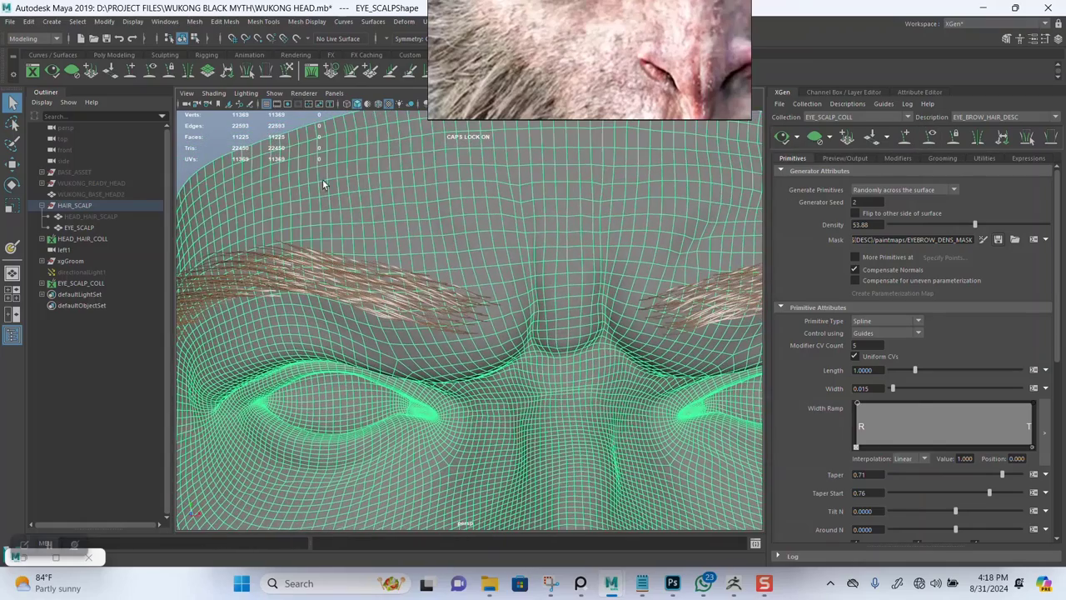
{"action": "left_click", "coordinate": [288, 123]}
{"action": "scroll", "coordinate": [454, 323], "scroll_direction": "down", "scroll_amount": 4}
{"action": "left_click_drag", "start_coordinate": [447, 311], "coordinate": [550, 142], "text": "alt"}
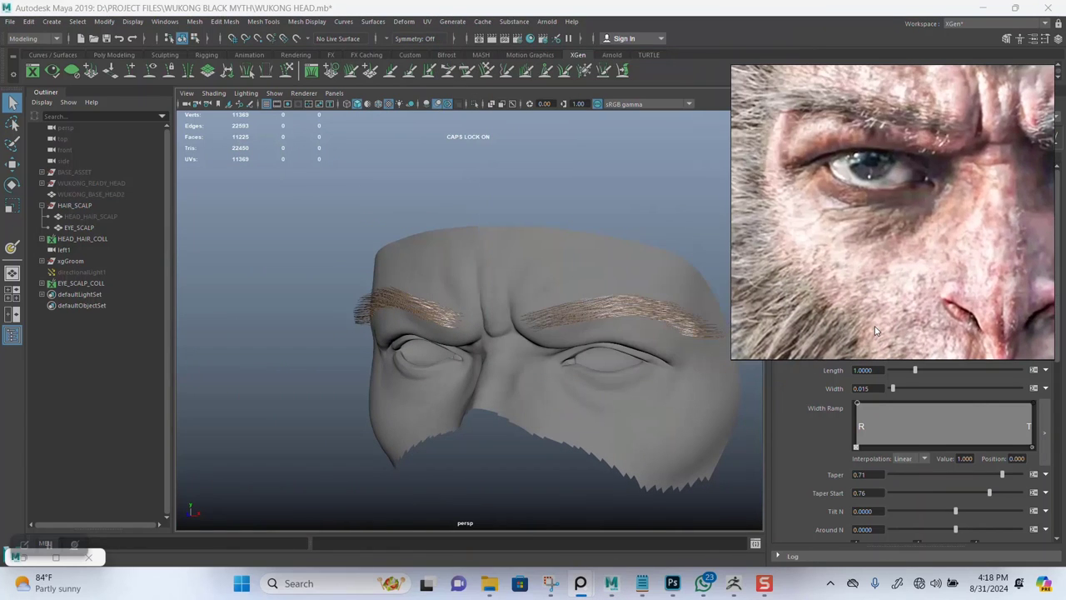
{"action": "left_click_drag", "start_coordinate": [408, 275], "coordinate": [364, 360], "text": "alt"}
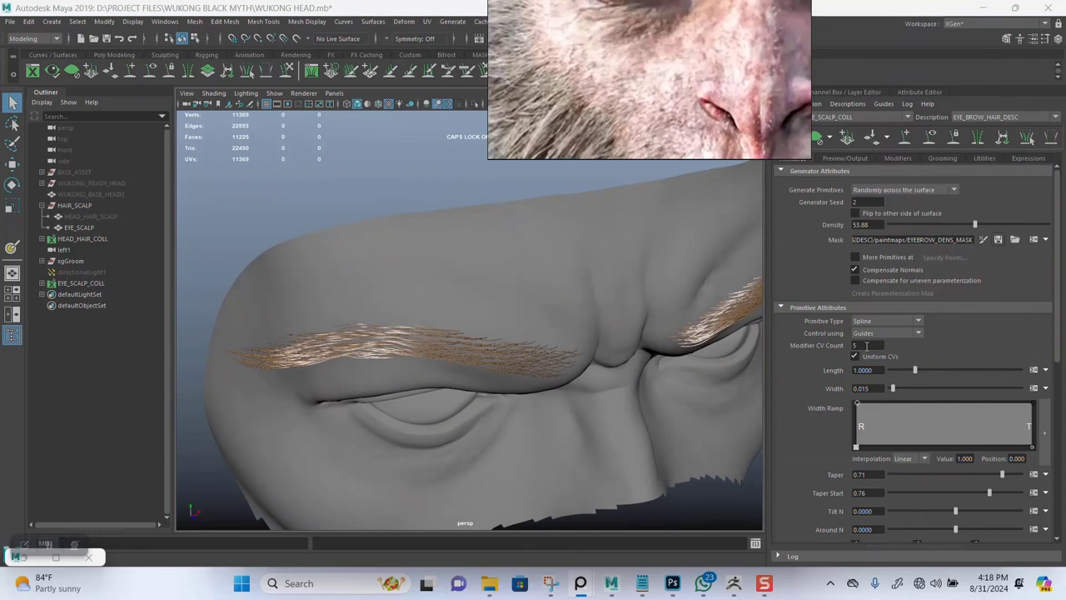
Set the eyebrow description's Modifier CV Count to 30 and regenerate the hair preview
{"action": "double_click", "coordinate": [866, 345]}
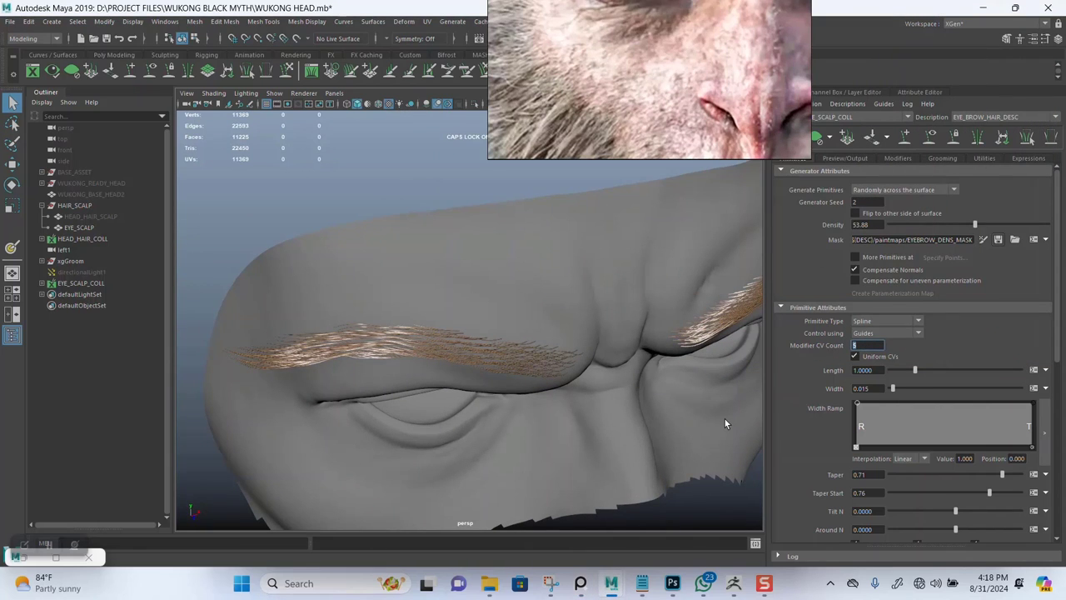
{"action": "type", "text": "30"}
{"action": "key", "text": "Return"}
{"action": "left_click", "coordinate": [783, 138]}
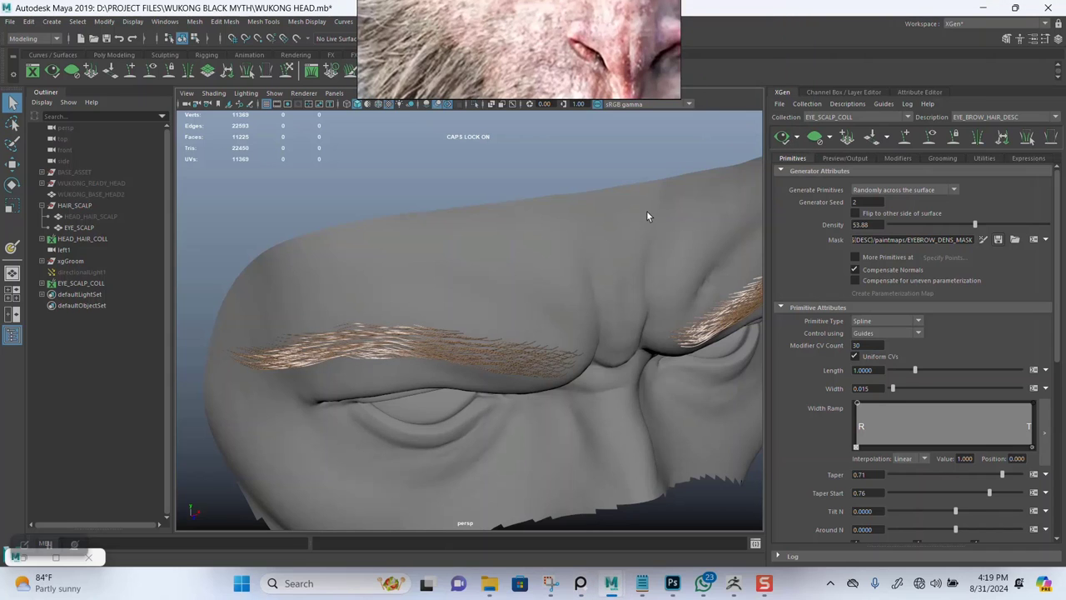
Examine the smoother eyebrow hairs from several angles and compare their density and shape with the reference image
{"action": "left_click_drag", "start_coordinate": [457, 340], "coordinate": [512, 357], "text": "alt"}
{"action": "right_click_drag", "start_coordinate": [511, 357], "coordinate": [491, 340], "text": "alt"}
{"action": "middle_click_drag", "start_coordinate": [505, 335], "coordinate": [450, 333], "text": "alt"}
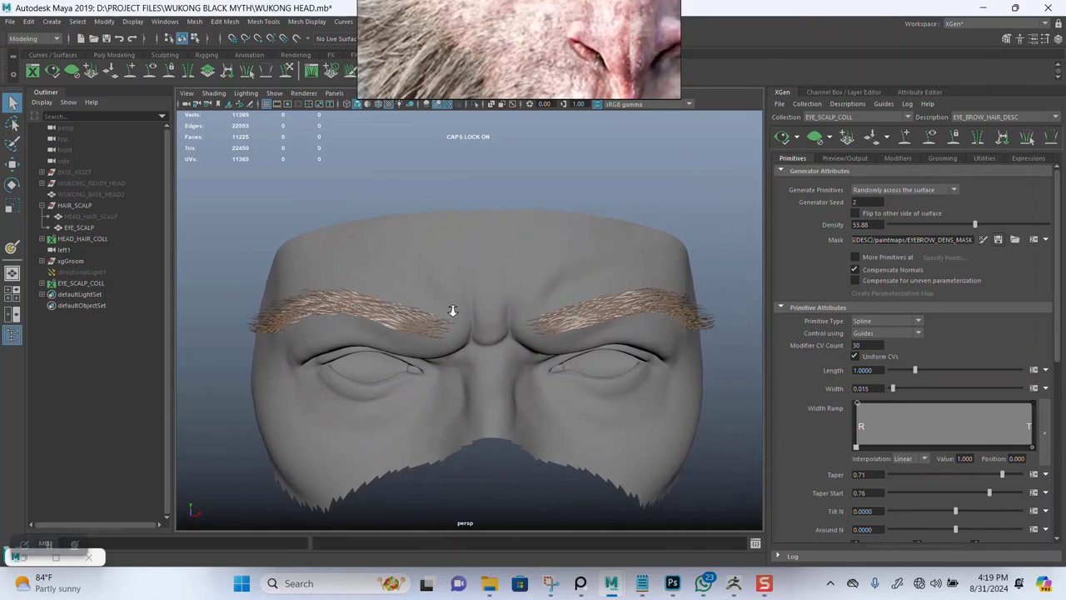
{"action": "left_click_drag", "start_coordinate": [450, 333], "coordinate": [426, 363], "text": "alt"}
{"action": "scroll", "coordinate": [427, 363], "scroll_direction": "down", "scroll_amount": 2}
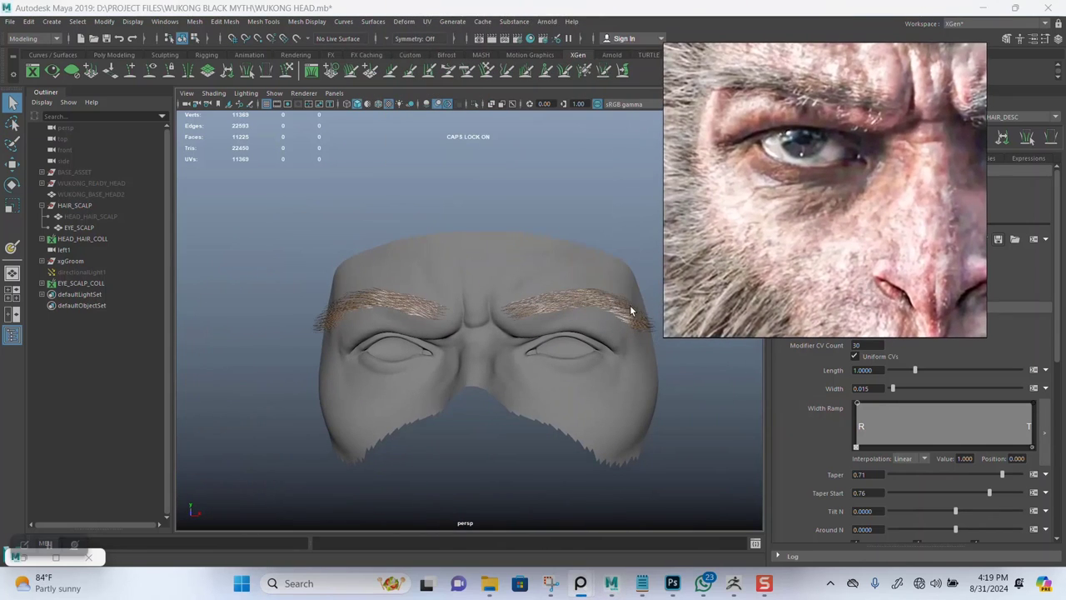
{"action": "scroll", "coordinate": [488, 353], "scroll_direction": "up", "scroll_amount": 4}
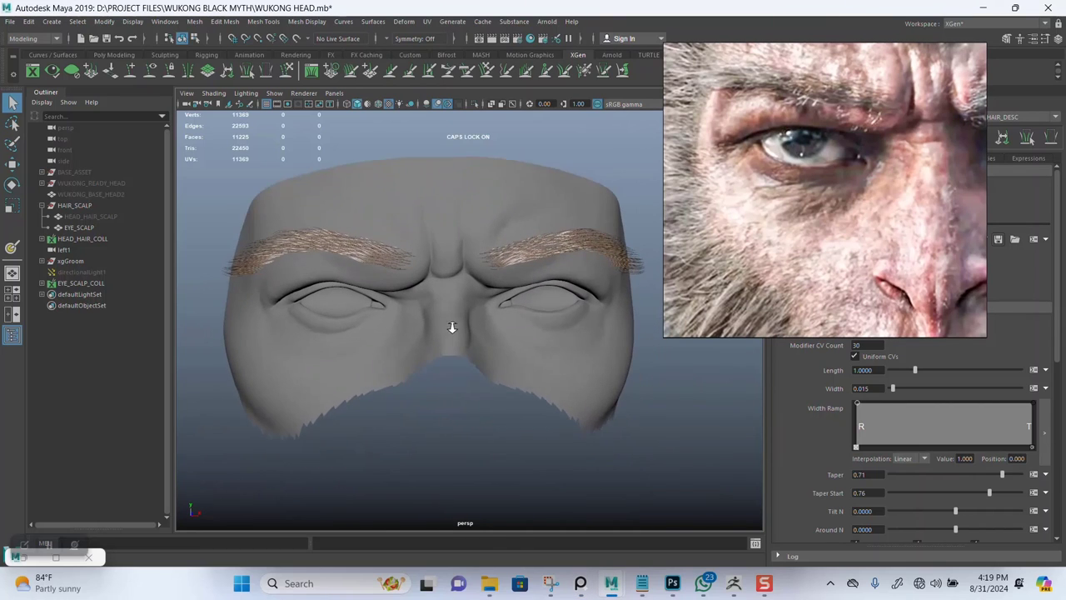
{"action": "left_click_drag", "start_coordinate": [446, 342], "coordinate": [412, 323], "text": "alt"}
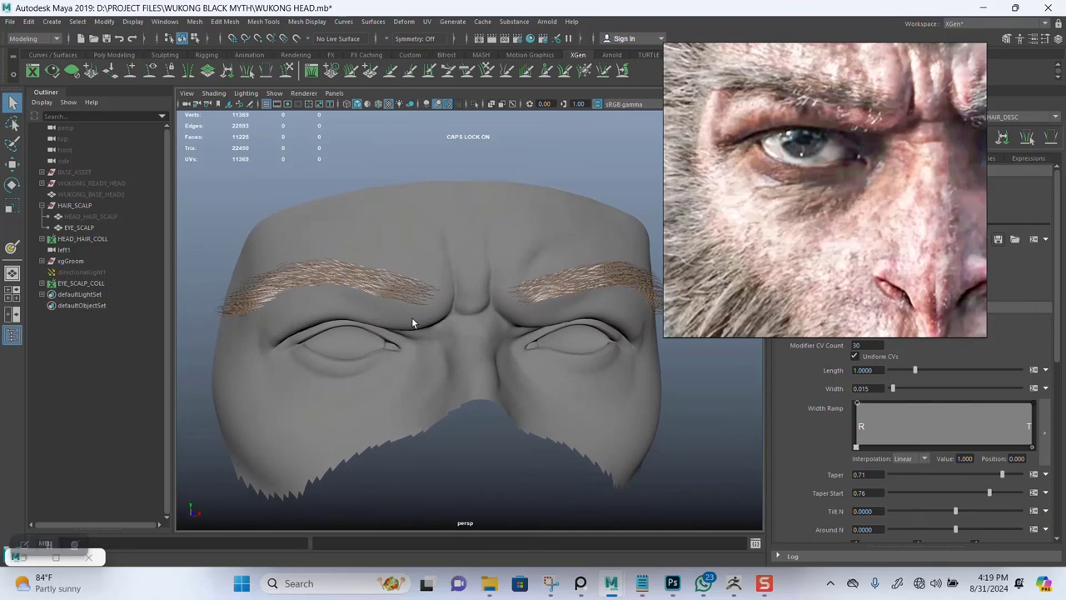
{"action": "right_click_drag", "start_coordinate": [385, 319], "coordinate": [441, 356], "text": "alt"}
{"action": "left_click_drag", "start_coordinate": [442, 357], "coordinate": [540, 302], "text": "alt"}
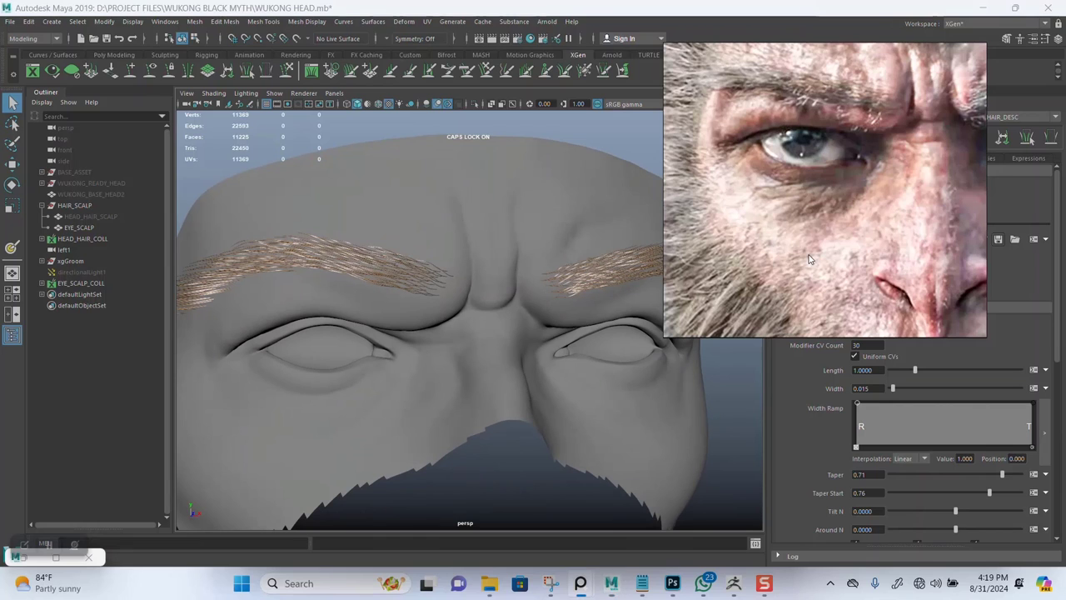
{"action": "scroll", "coordinate": [390, 275], "scroll_direction": "up", "scroll_amount": 2}
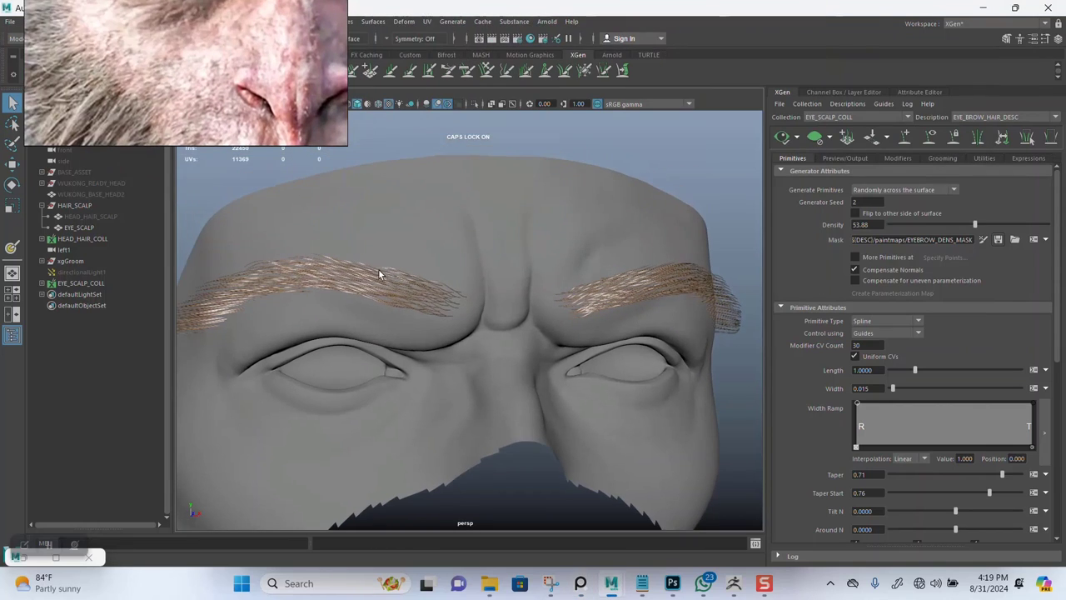
Reopen the EYEBROW_DENS_MASK map for painting and add a faint soft border along the lower edge of the first brow's mask
{"action": "left_click", "coordinate": [983, 239]}
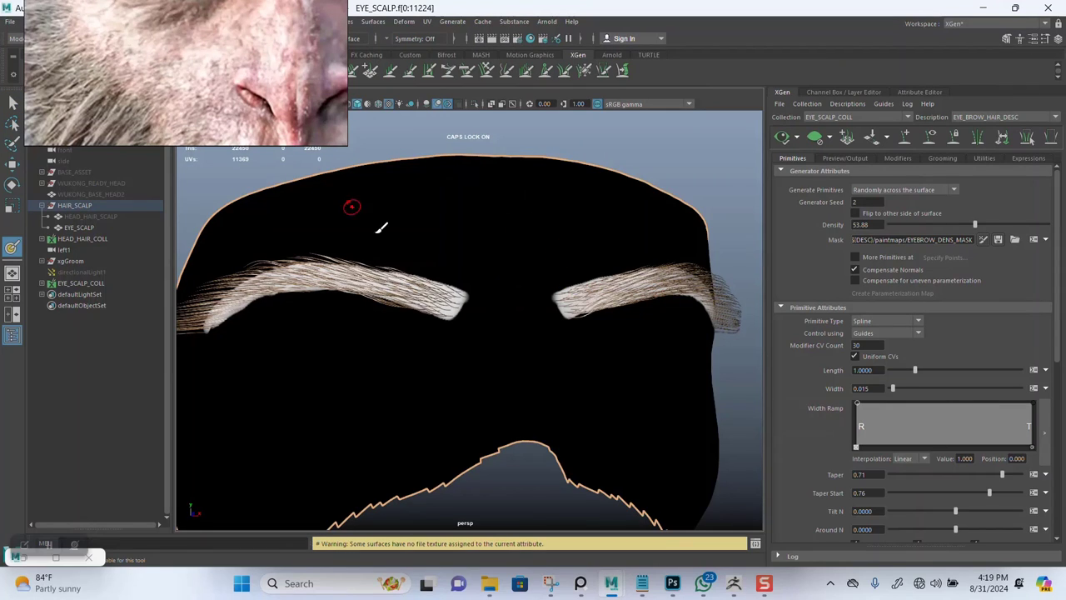
{"action": "scroll", "coordinate": [500, 295], "scroll_direction": "up", "scroll_amount": 2}
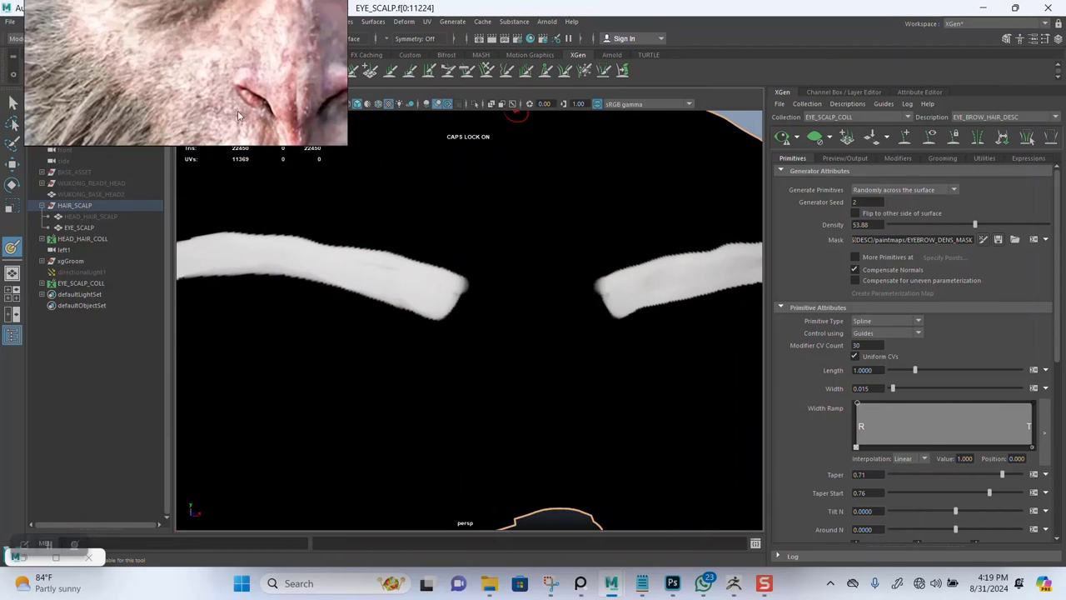
{"action": "right_click_drag", "start_coordinate": [443, 285], "coordinate": [447, 328], "text": "alt"}
{"action": "middle_click_drag", "start_coordinate": [448, 329], "coordinate": [513, 366], "text": "alt"}
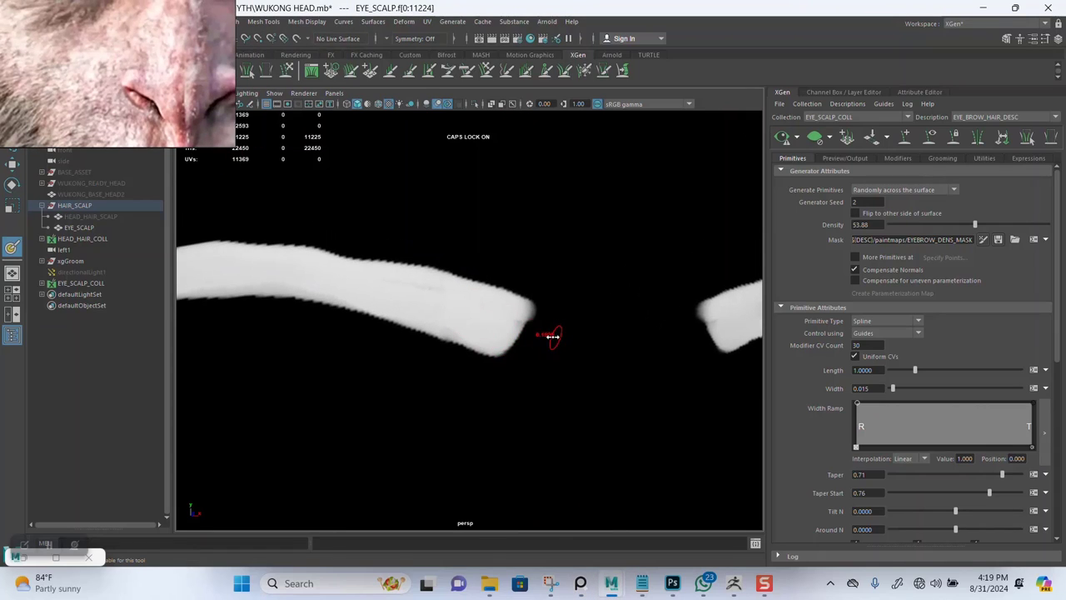
{"action": "middle_click_drag", "start_coordinate": [540, 348], "coordinate": [513, 366], "text": "alt"}
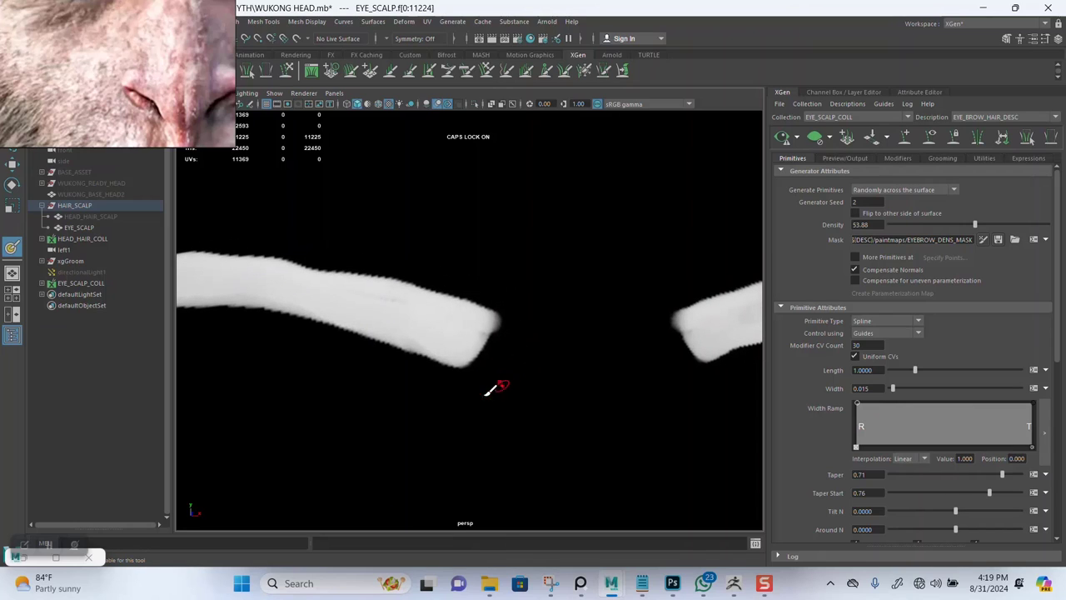
{"action": "right_click_drag", "start_coordinate": [481, 362], "coordinate": [484, 369], "text": "alt"}
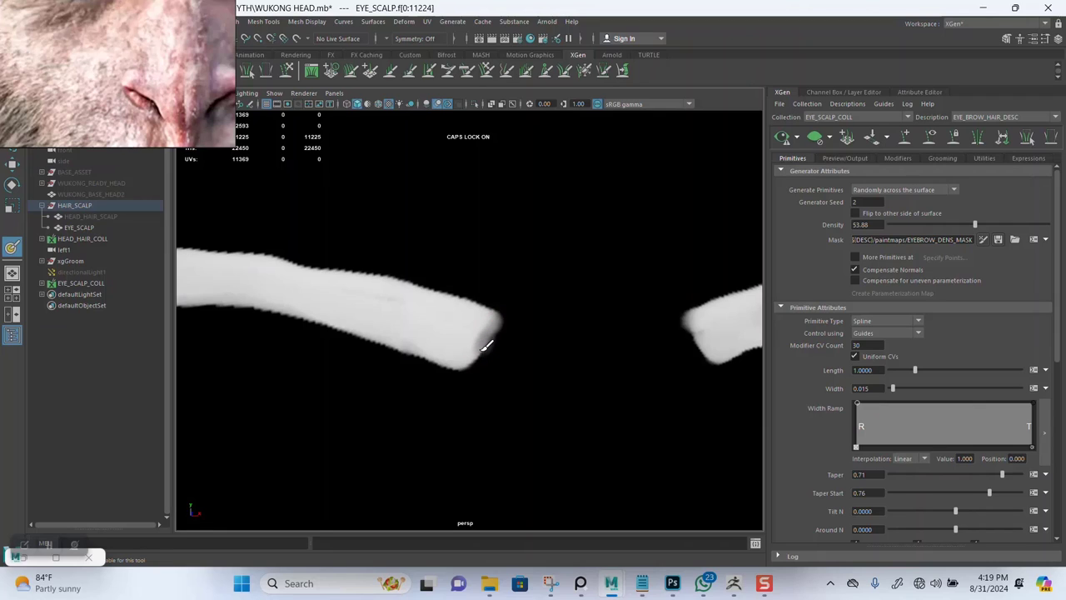
{"action": "left_click_drag", "start_coordinate": [430, 365], "coordinate": [266, 311]}
{"action": "middle_click_drag", "start_coordinate": [397, 410], "coordinate": [624, 402], "text": "alt"}
{"action": "mouse_move", "coordinate": [509, 344]}
{"action": "left_mouse_down", "text": "alt"}
{"action": "mouse_move", "coordinate": [499, 361]}
{"action": "mouse_move", "coordinate": [614, 288]}
{"action": "mouse_move", "coordinate": [450, 291]}
{"action": "mouse_move", "coordinate": [316, 346]}
{"action": "left_mouse_up", "text": "alt"}
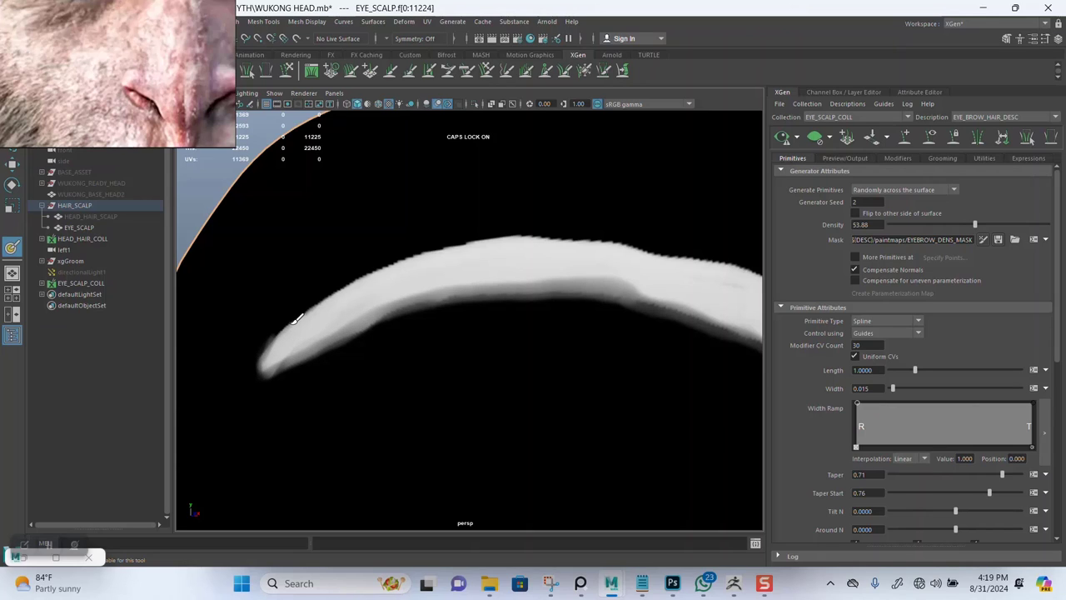
Extend the faint border around the first brow's outer tail and upper edge, and regenerate the hair preview
{"action": "left_click_drag", "start_coordinate": [477, 316], "coordinate": [407, 322], "text": "alt"}
{"action": "left_click_drag", "start_coordinate": [331, 333], "coordinate": [303, 354]}
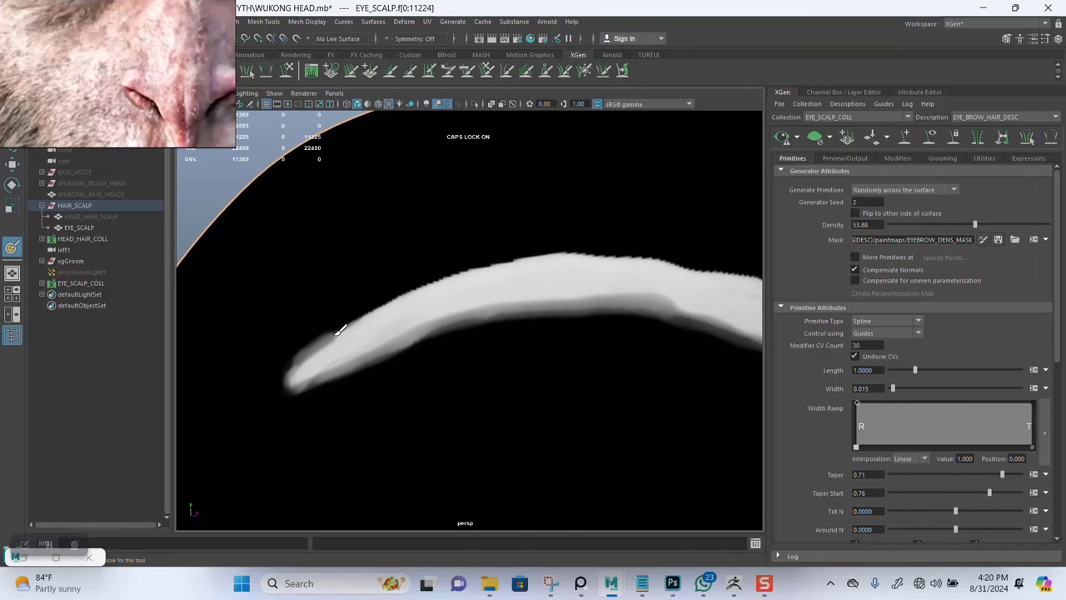
{"action": "left_click_drag", "start_coordinate": [370, 313], "coordinate": [338, 333]}
{"action": "mouse_move", "coordinate": [422, 283]}
{"action": "left_mouse_down"}
{"action": "mouse_move", "coordinate": [616, 243]}
{"action": "mouse_move", "coordinate": [691, 258]}
{"action": "mouse_move", "coordinate": [702, 277]}
{"action": "left_mouse_up"}
{"action": "middle_click_drag", "start_coordinate": [662, 317], "coordinate": [450, 309], "text": "alt"}
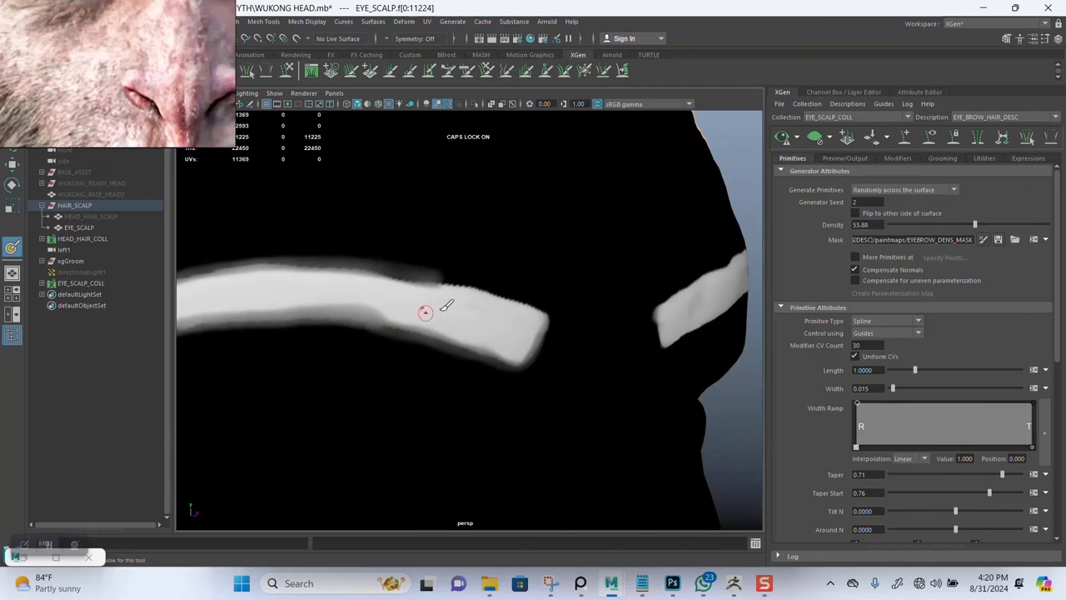
{"action": "left_click_drag", "start_coordinate": [514, 298], "coordinate": [393, 278], "text": "alt"}
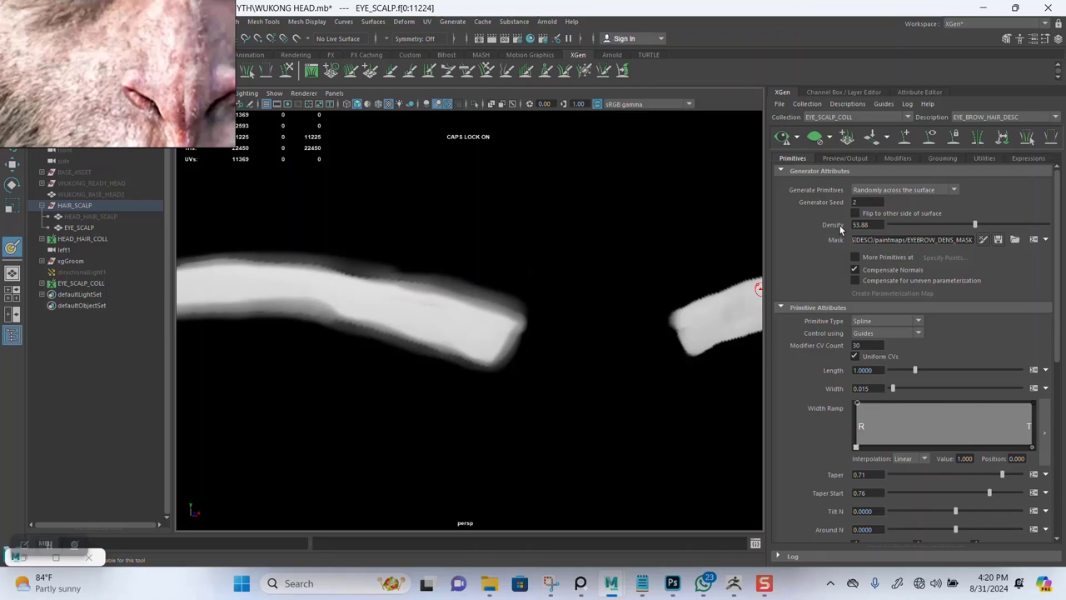
{"action": "left_click", "coordinate": [783, 139]}
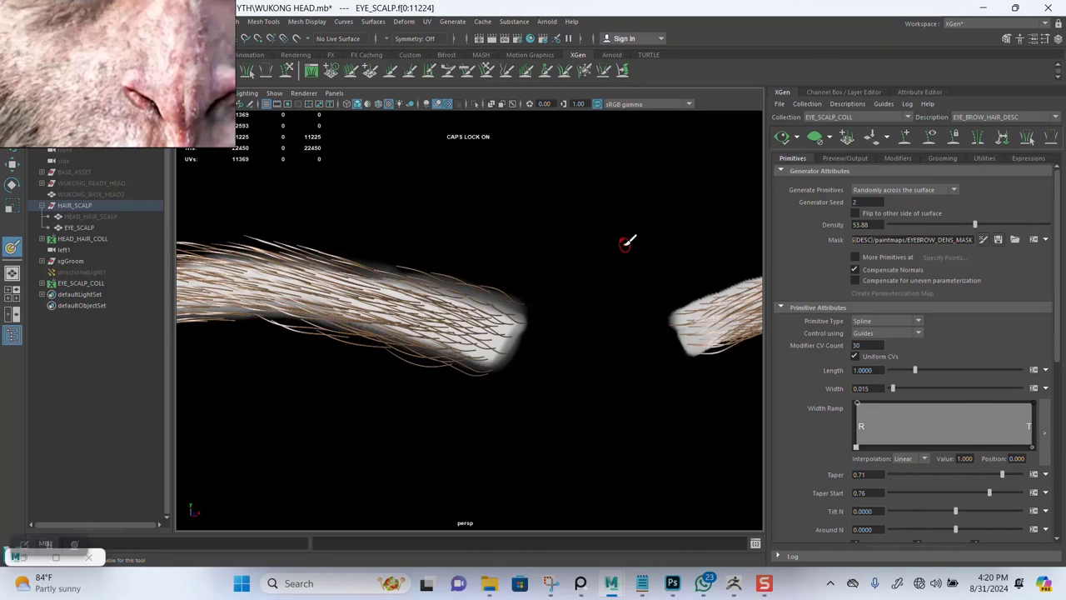
Clear the hair preview and paint a matching faint soft border around the opposite brow's mask
{"action": "left_click", "coordinate": [816, 140]}
{"action": "mouse_move", "coordinate": [591, 333]}
{"action": "left_mouse_down", "text": "alt"}
{"action": "mouse_move", "coordinate": [505, 302]}
{"action": "mouse_move", "coordinate": [533, 271]}
{"action": "mouse_move", "coordinate": [522, 302]}
{"action": "mouse_move", "coordinate": [567, 341]}
{"action": "mouse_move", "coordinate": [720, 312]}
{"action": "left_mouse_up", "text": "alt"}
{"action": "middle_click_drag", "start_coordinate": [664, 316], "coordinate": [428, 336], "text": "alt"}
{"action": "middle_click_drag", "start_coordinate": [507, 339], "coordinate": [433, 343], "text": "alt"}
{"action": "right_click_drag", "start_coordinate": [500, 335], "coordinate": [459, 300], "text": "alt"}
{"action": "mouse_move", "coordinate": [457, 300]}
{"action": "left_mouse_down", "text": "alt"}
{"action": "mouse_move", "coordinate": [388, 336]}
{"action": "mouse_move", "coordinate": [503, 314]}
{"action": "mouse_move", "coordinate": [612, 323]}
{"action": "mouse_move", "coordinate": [737, 385]}
{"action": "left_mouse_up", "text": "alt"}
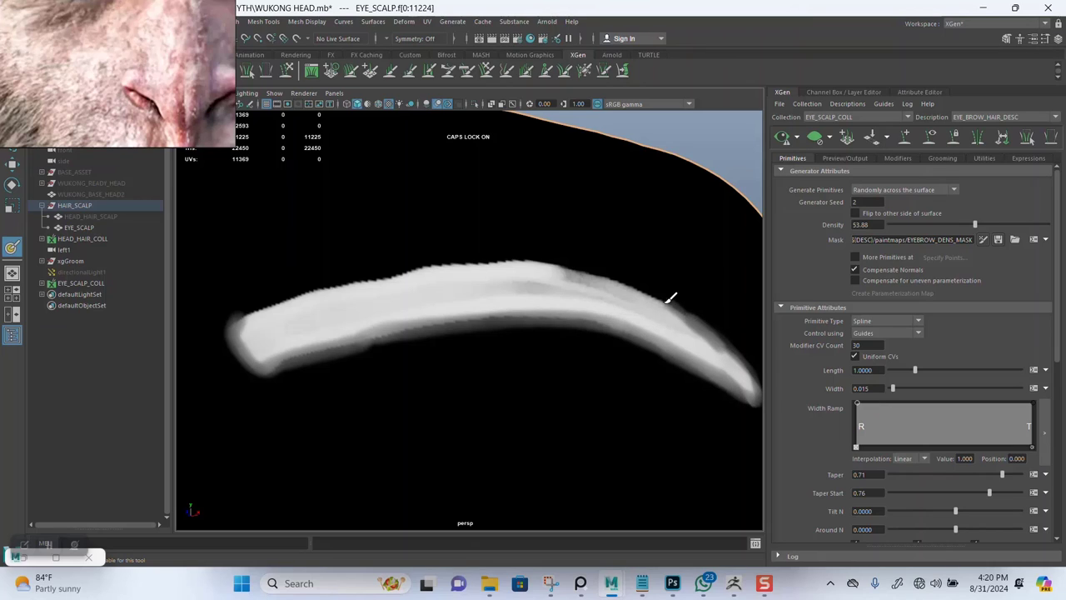
{"action": "mouse_move", "coordinate": [668, 296]}
{"action": "left_mouse_down"}
{"action": "mouse_move", "coordinate": [562, 259]}
{"action": "mouse_move", "coordinate": [453, 258]}
{"action": "mouse_move", "coordinate": [276, 300]}
{"action": "mouse_move", "coordinate": [234, 329]}
{"action": "left_mouse_up"}
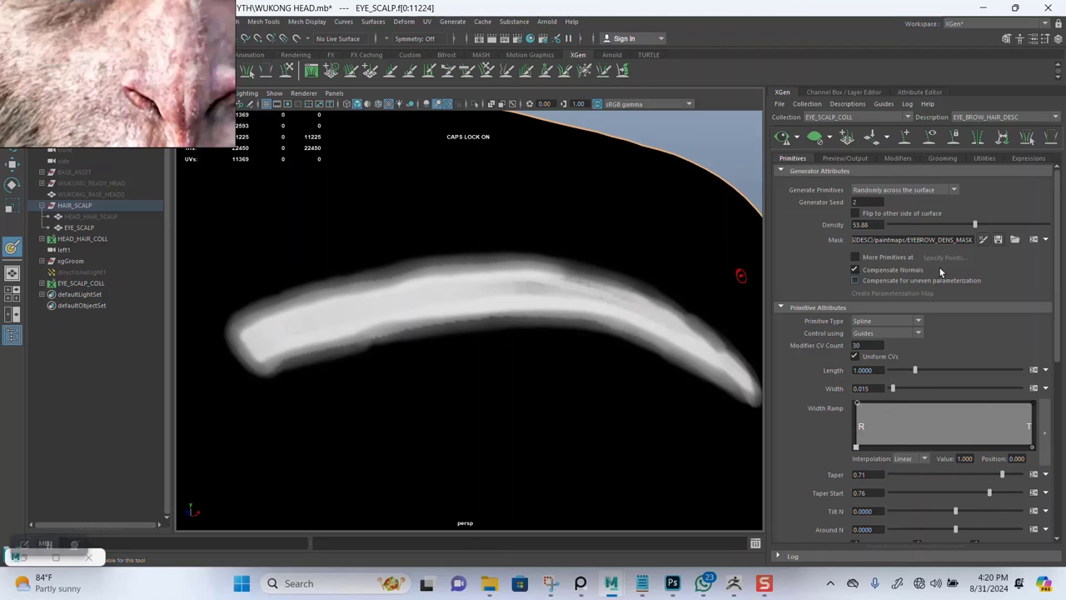
Regenerate the hair preview and save the painted mask texture from the 3D Paint Tool settings
{"action": "left_click", "coordinate": [781, 139]}
{"action": "left_click_drag", "start_coordinate": [475, 358], "coordinate": [448, 313], "text": "alt"}
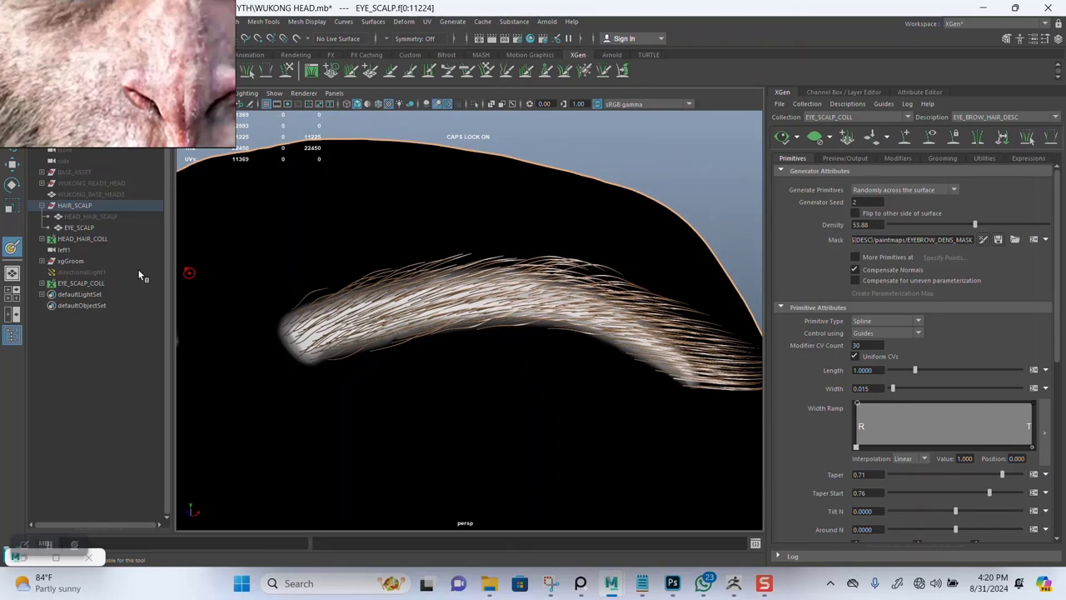
{"action": "double_click", "coordinate": [12, 248]}
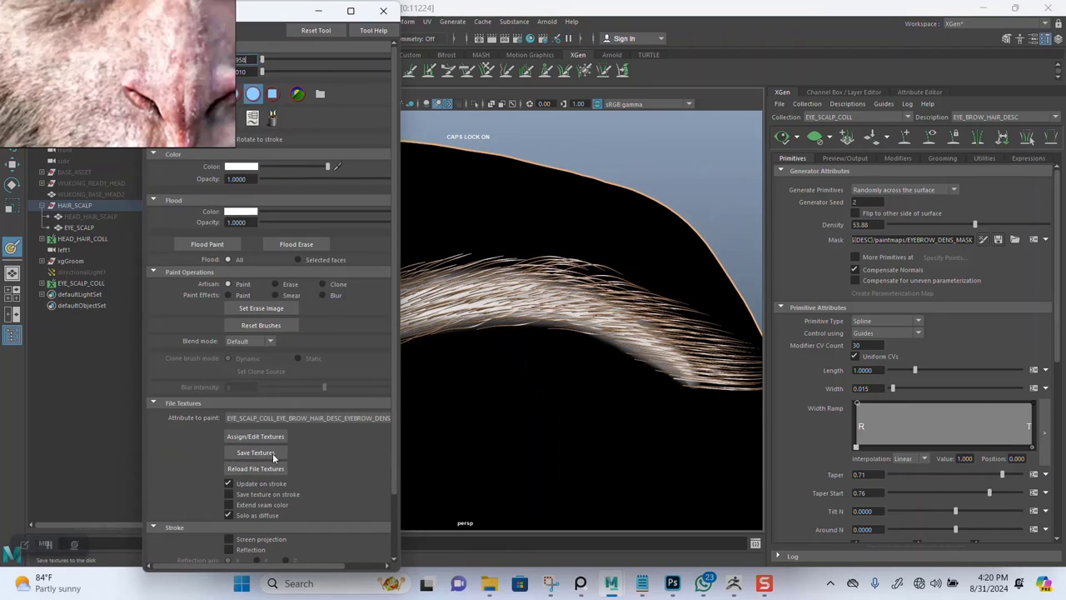
{"action": "left_click", "coordinate": [253, 453]}
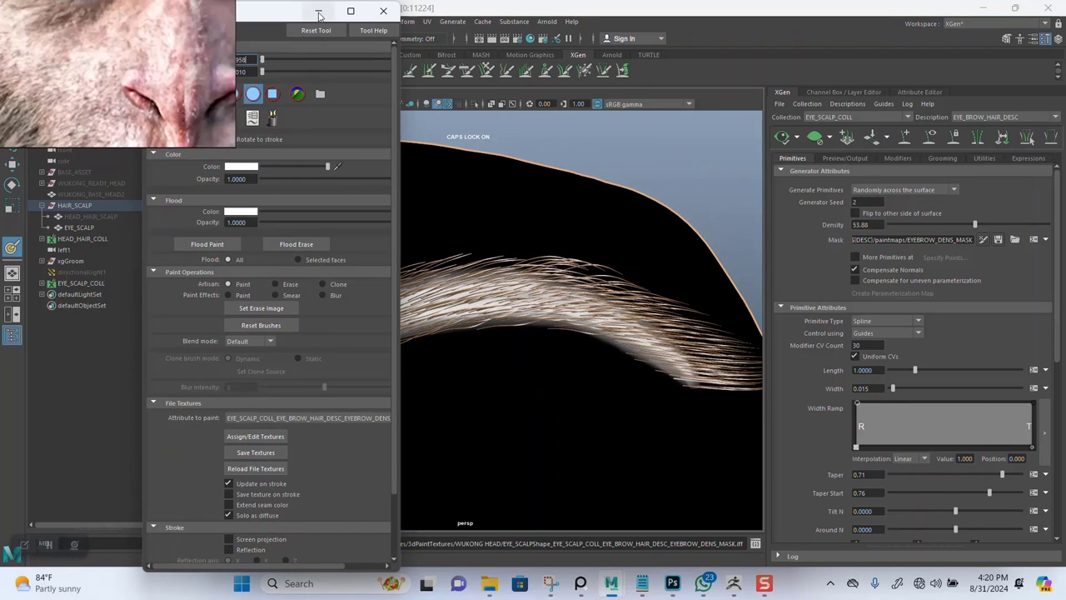
{"action": "left_click", "coordinate": [383, 10]}
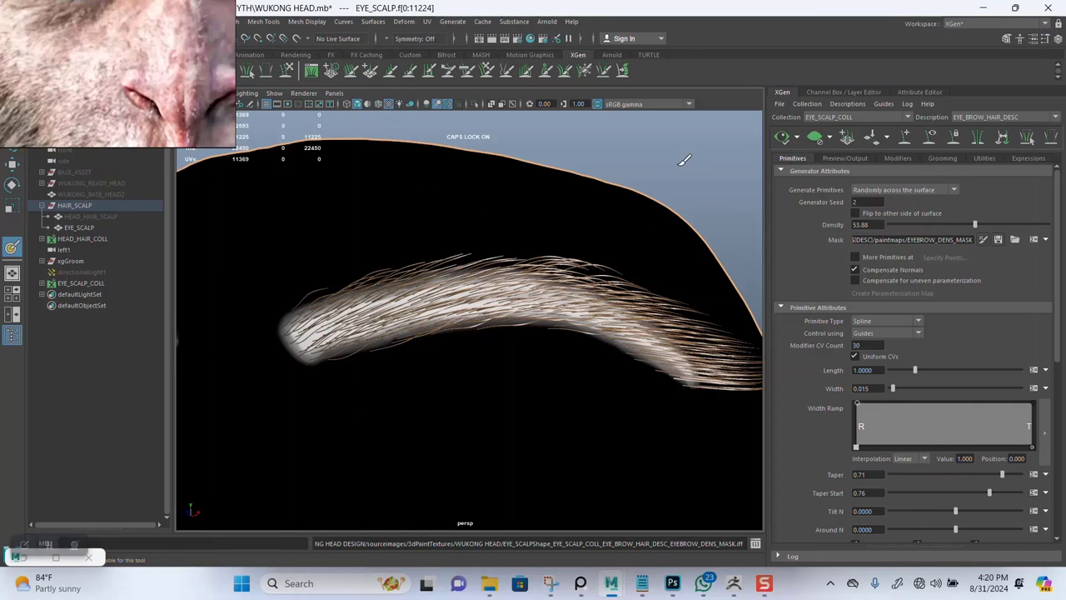
Undo back to the plain grey scalp display and save the scene
{"action": "key", "text": "ctrl+z"}
{"action": "key", "text": "ctrl+z"}
{"action": "key", "text": "ctrl+z"}
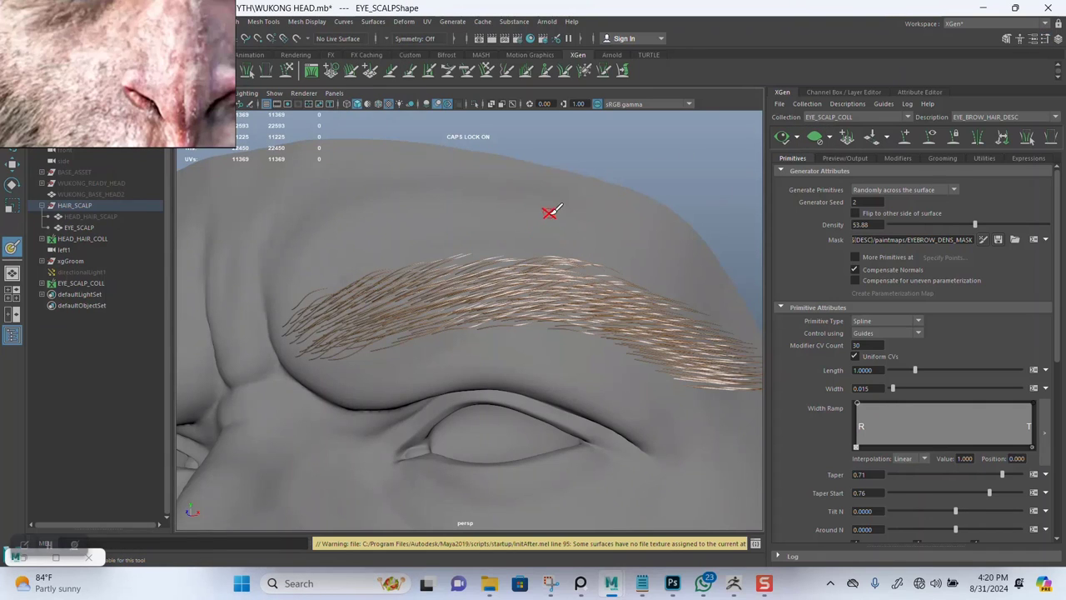
{"action": "left_click_drag", "start_coordinate": [559, 276], "coordinate": [588, 198], "text": "alt"}
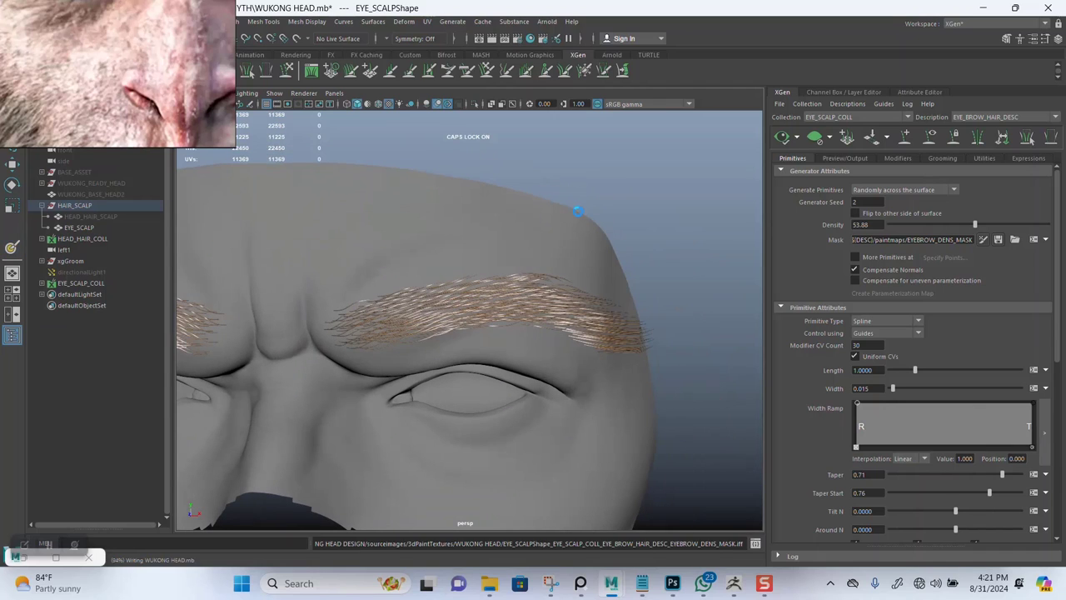
Move the reference image aside, leave the paint tool for the Select tool and deselect the scalp
{"action": "right_click_drag", "start_coordinate": [523, 344], "coordinate": [452, 303], "text": "alt"}
{"action": "middle_click_drag", "start_coordinate": [452, 303], "coordinate": [550, 273], "text": "alt"}
{"action": "right_click_drag", "start_coordinate": [261, 238], "coordinate": [334, 226], "text": "alt"}
{"action": "right_click_drag", "start_coordinate": [88, 123], "coordinate": [174, 78]}
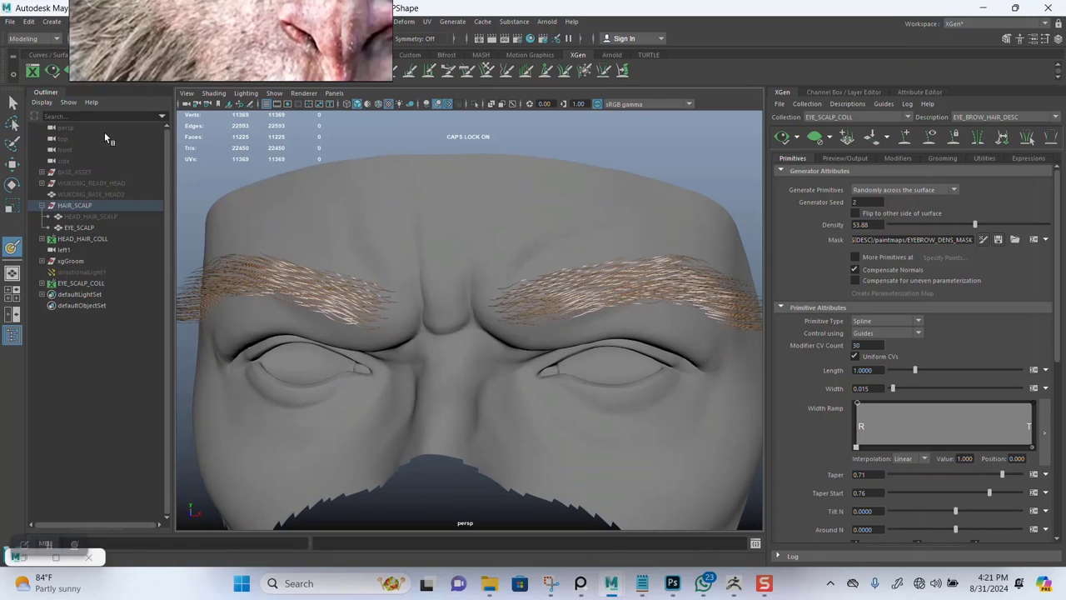
{"action": "left_click", "coordinate": [13, 101]}
{"action": "left_click", "coordinate": [464, 150]}
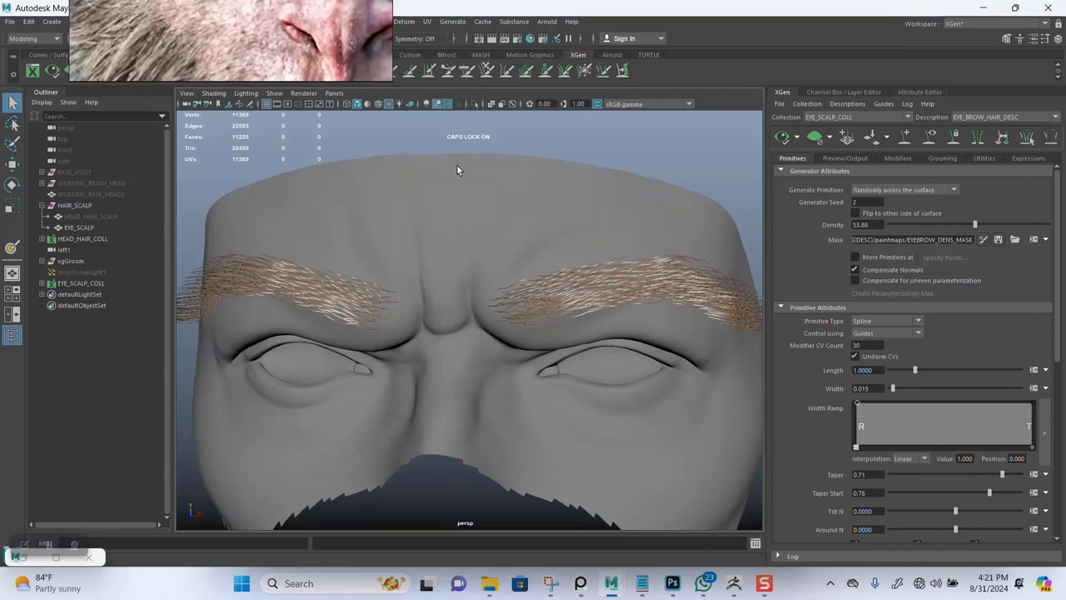
Compare the softened brow edges with the reference image from several angles and close up on the inner ends
{"action": "left_click_drag", "start_coordinate": [456, 164], "coordinate": [533, 226], "text": "alt"}
{"action": "right_click_drag", "start_coordinate": [245, 219], "coordinate": [223, 262]}
{"action": "scroll", "coordinate": [501, 276], "scroll_direction": "down", "scroll_amount": 3}
{"action": "left_click_drag", "start_coordinate": [500, 276], "coordinate": [520, 300], "text": "alt"}
{"action": "scroll", "coordinate": [504, 333], "scroll_direction": "up", "scroll_amount": 4}
{"action": "left_click_drag", "start_coordinate": [509, 340], "coordinate": [485, 311], "text": "alt"}
{"action": "right_click_drag", "start_coordinate": [495, 307], "coordinate": [471, 181], "text": "alt"}
{"action": "left_click_drag", "start_coordinate": [458, 285], "coordinate": [478, 241], "text": "alt"}
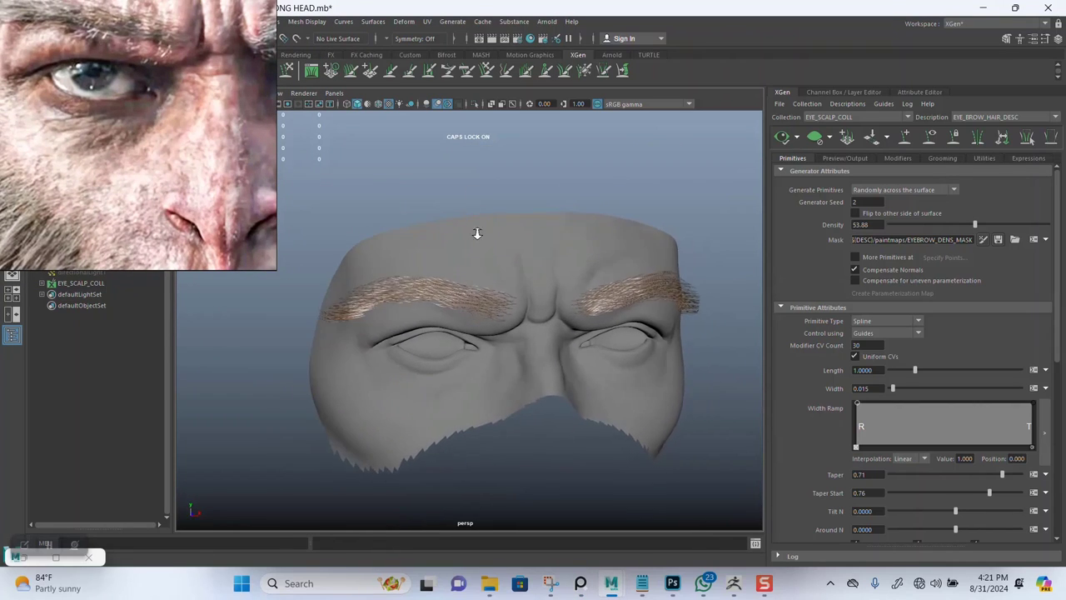
{"action": "right_click_drag", "start_coordinate": [479, 241], "coordinate": [493, 303], "text": "alt"}
{"action": "left_click_drag", "start_coordinate": [493, 302], "coordinate": [495, 303], "text": "alt"}
{"action": "right_click_drag", "start_coordinate": [492, 303], "coordinate": [492, 334], "text": "alt"}
{"action": "left_click_drag", "start_coordinate": [491, 335], "coordinate": [499, 297], "text": "alt"}
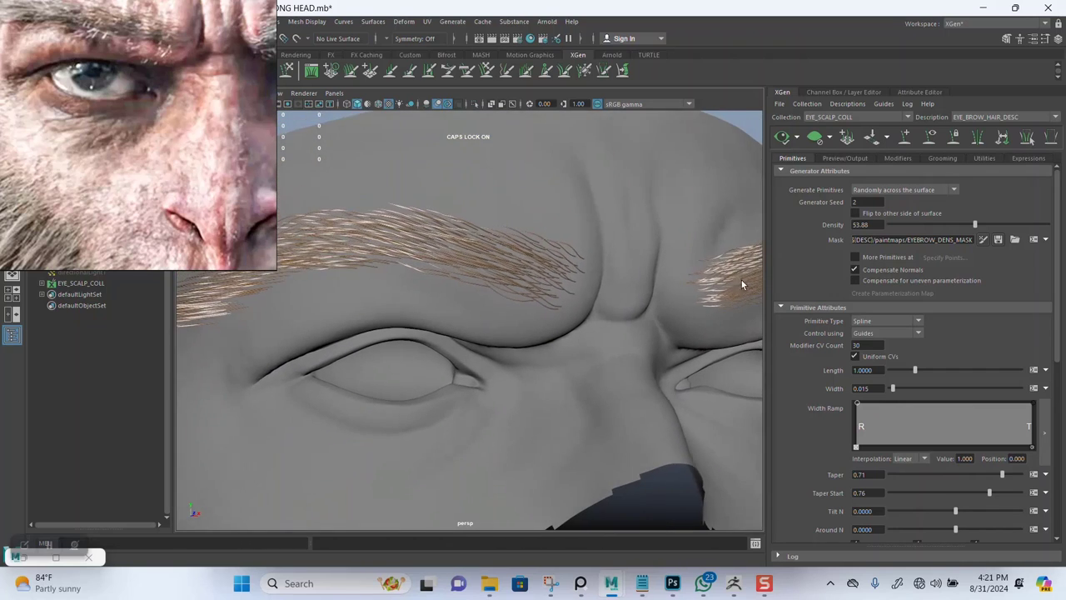
{"action": "left_click_drag", "start_coordinate": [576, 328], "coordinate": [532, 327], "text": "alt"}
{"action": "right_click_drag", "start_coordinate": [532, 373], "coordinate": [542, 353], "text": "alt"}
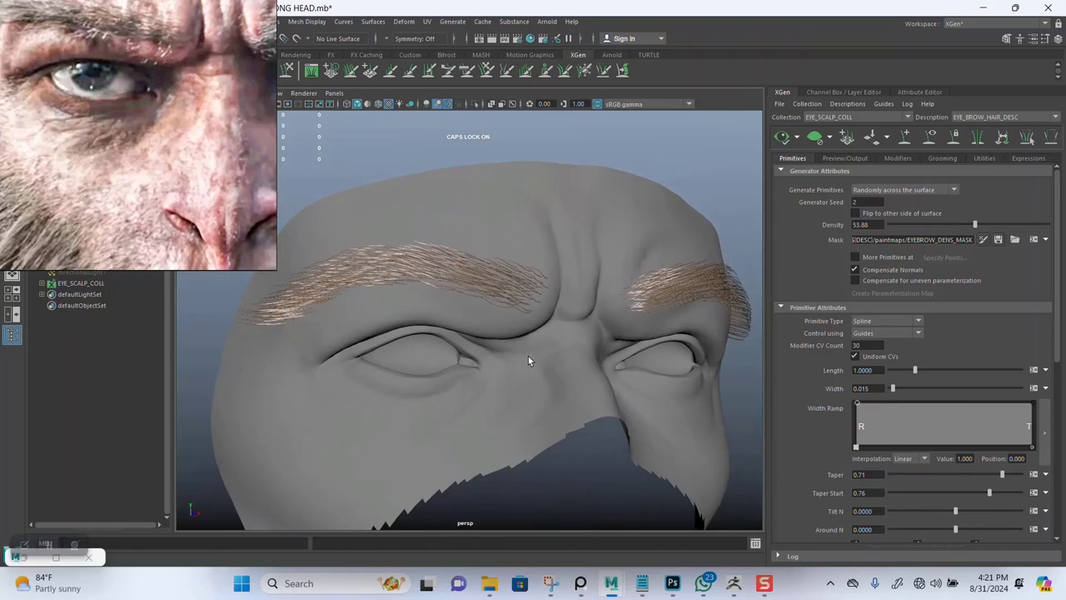
{"action": "left_click_drag", "start_coordinate": [543, 353], "coordinate": [502, 353], "text": "alt"}
{"action": "right_click_drag", "start_coordinate": [502, 352], "coordinate": [664, 357], "text": "alt"}
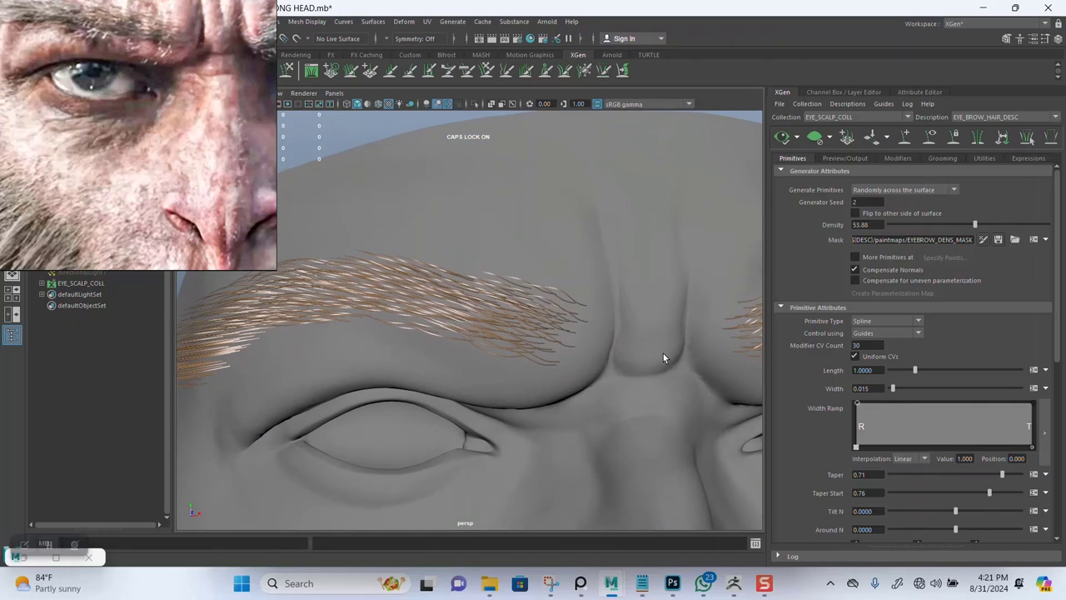
Try to reopen the brow density mask for painting and clear the hair preview, dismissing the fatal error dialog
{"action": "left_click", "coordinate": [984, 239]}
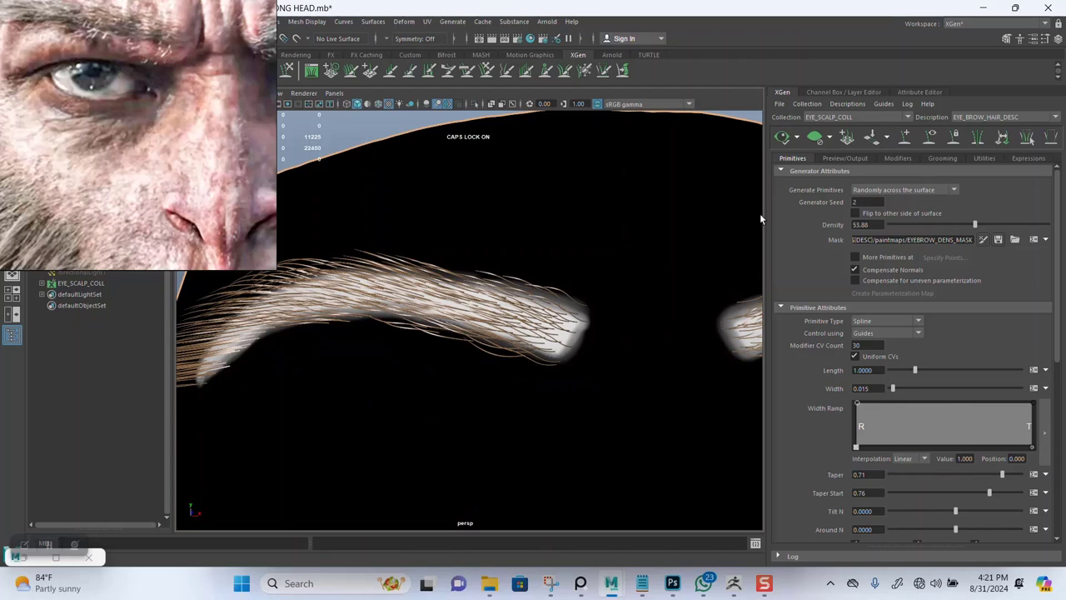
{"action": "left_click", "coordinate": [819, 146]}
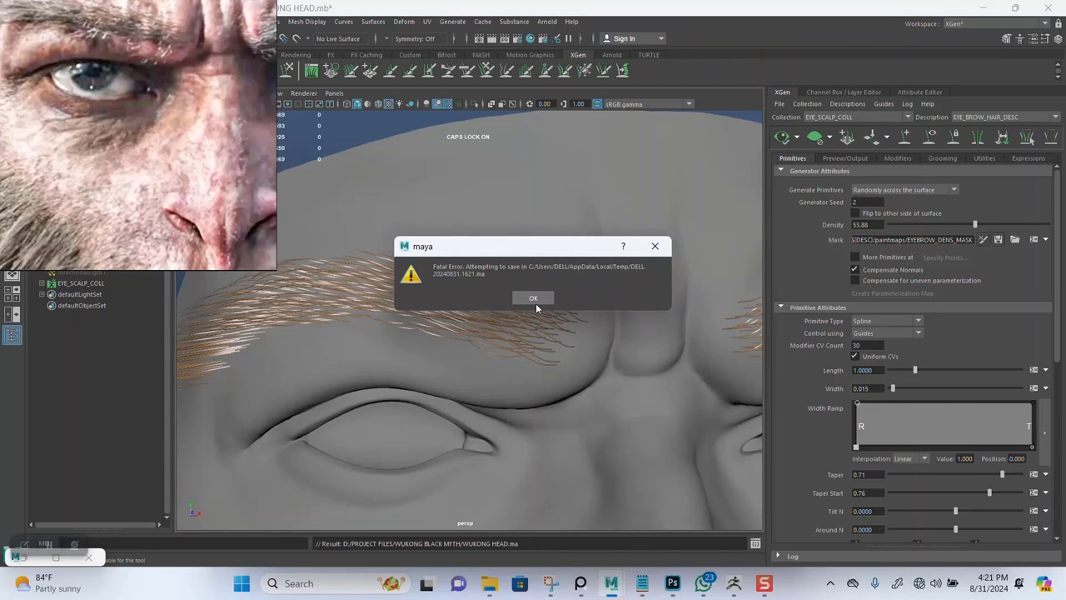
{"action": "left_click", "coordinate": [534, 299]}
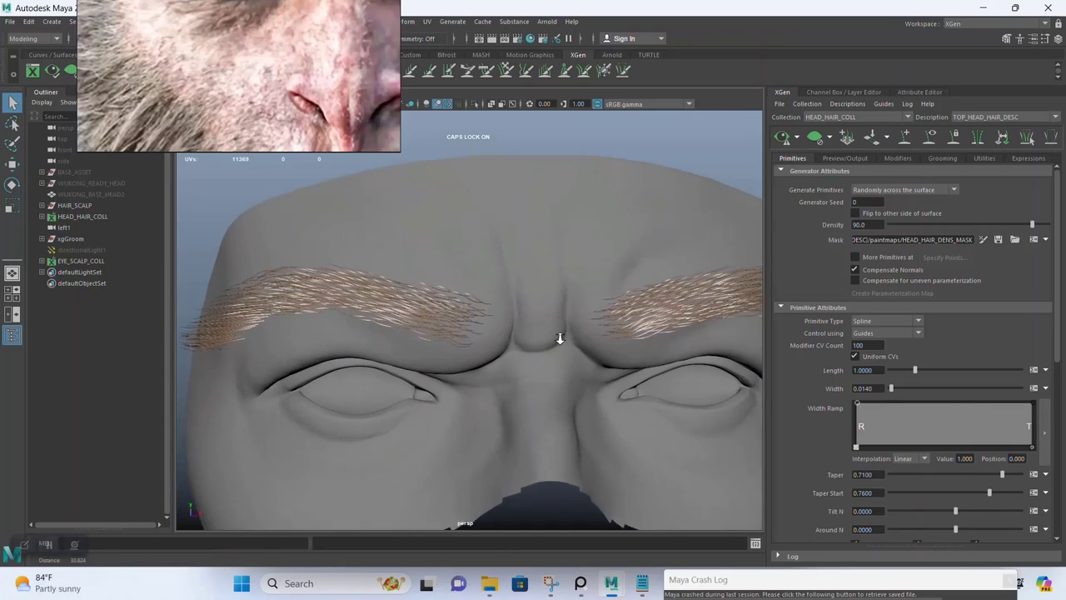
Switch XGen to the EYE_SCALP_COLL collection and reopen the eyebrow density mask for painting
{"action": "scroll", "coordinate": [529, 259], "scroll_direction": "up", "scroll_amount": 1}
{"action": "scroll", "coordinate": [507, 278], "scroll_direction": "down", "scroll_amount": 1}
{"action": "left_click_drag", "start_coordinate": [483, 296], "coordinate": [521, 302], "text": "alt"}
{"action": "scroll", "coordinate": [532, 303], "scroll_direction": "up", "scroll_amount": 1}
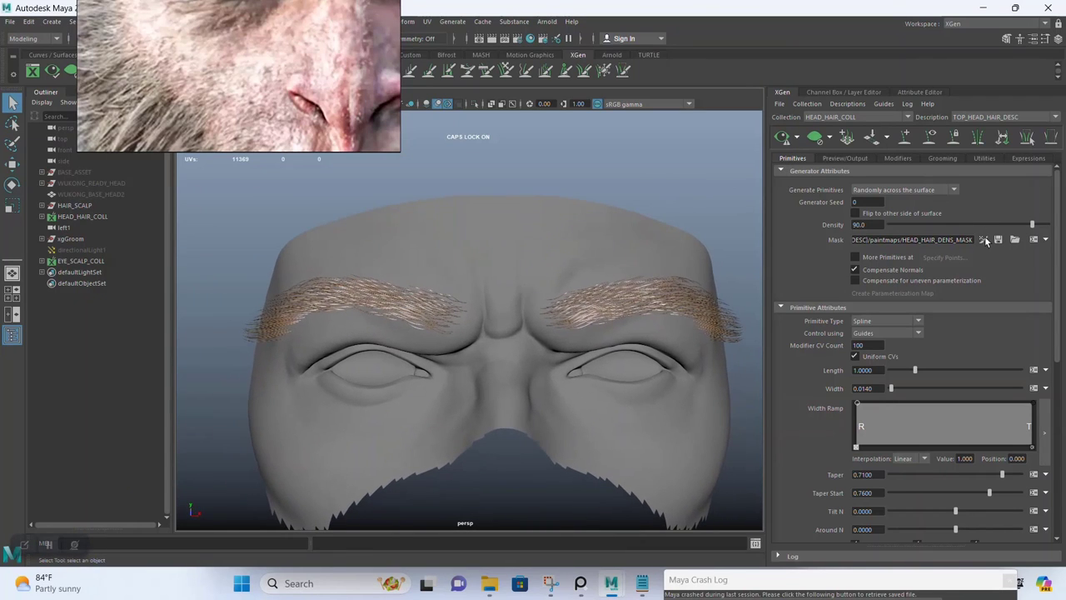
{"action": "left_click", "coordinate": [858, 121]}
{"action": "left_click", "coordinate": [839, 138]}
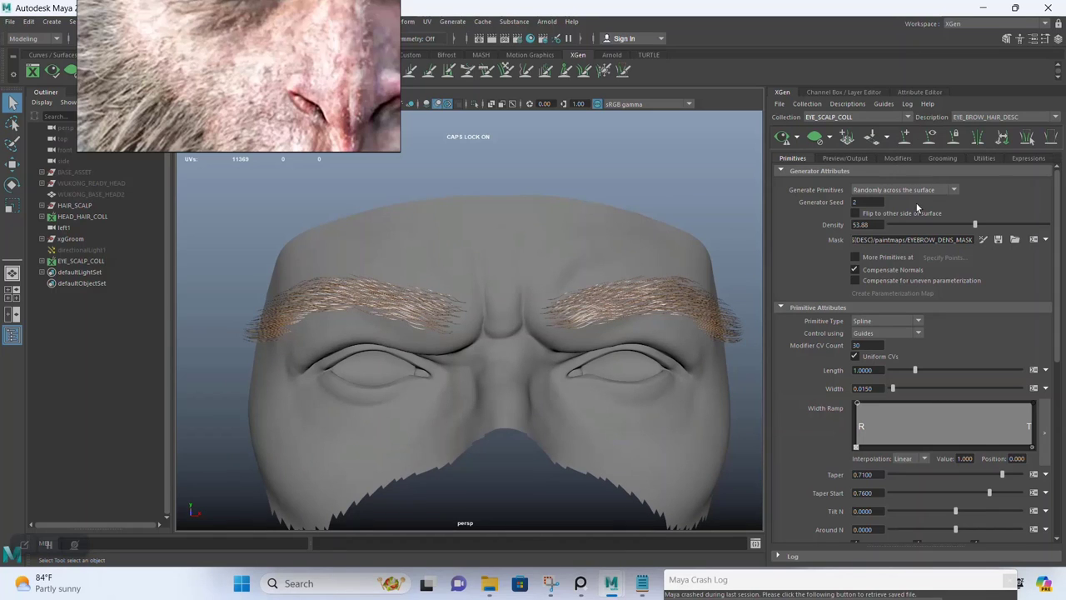
{"action": "left_click", "coordinate": [984, 239]}
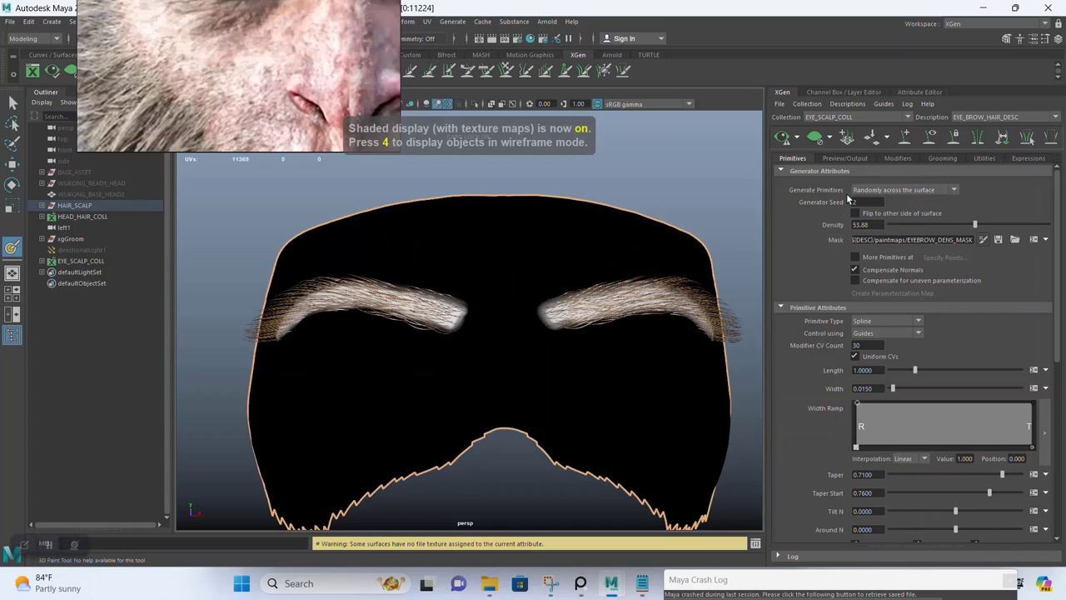
Clear the hair preview and choose the solid hard-edged Artisan brush with black paint
{"action": "left_click", "coordinate": [815, 137]}
{"action": "right_click_drag", "start_coordinate": [414, 340], "coordinate": [423, 385], "text": "alt"}
{"action": "middle_click_drag", "start_coordinate": [435, 335], "coordinate": [483, 311], "text": "alt"}
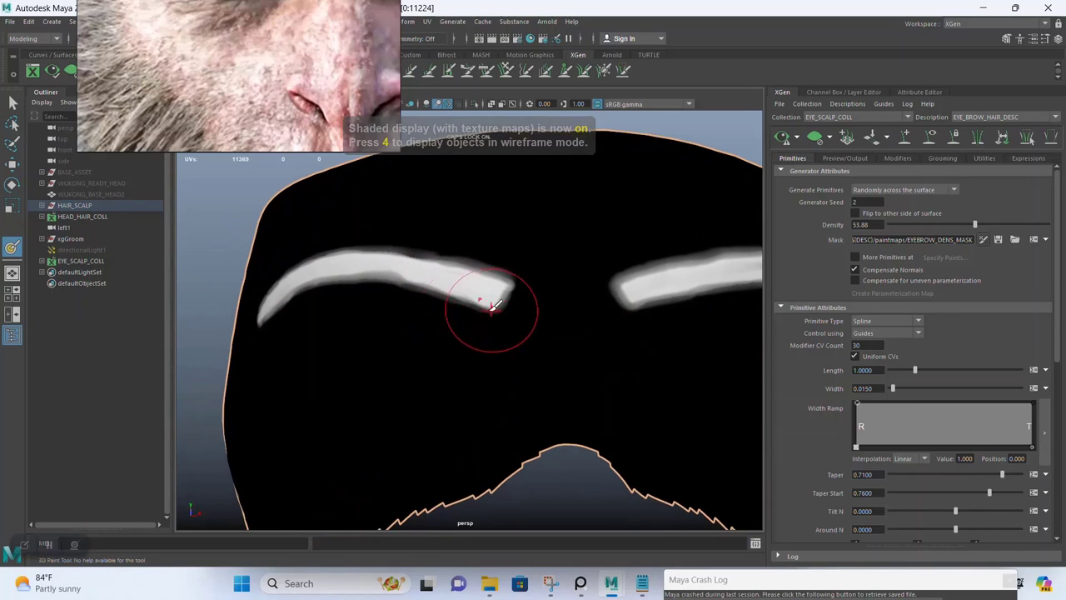
{"action": "right_click_drag", "start_coordinate": [440, 333], "coordinate": [436, 413], "text": "alt"}
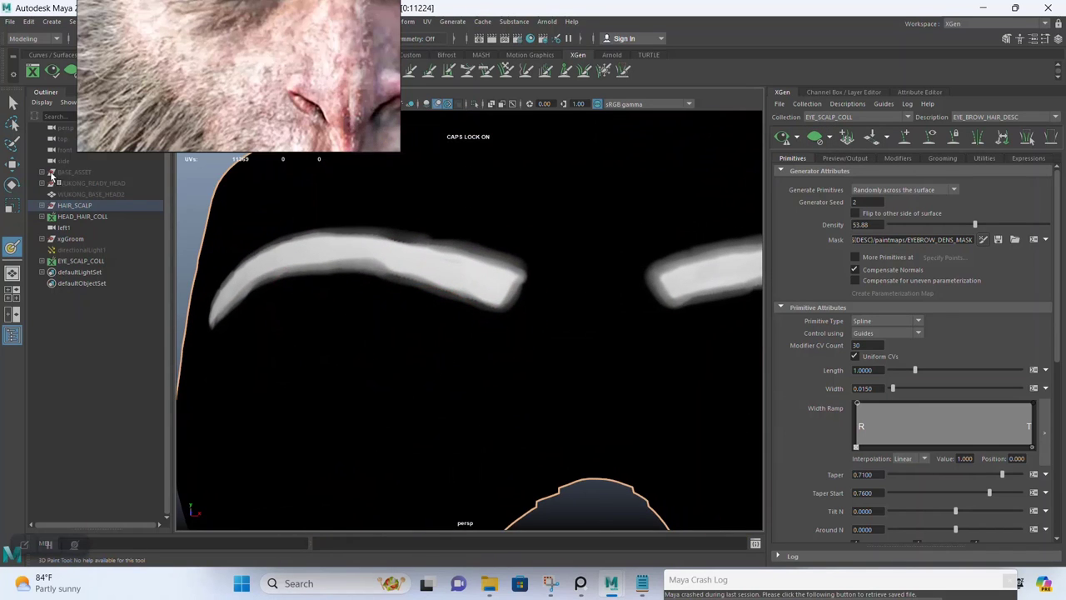
{"action": "double_click", "coordinate": [12, 250]}
{"action": "left_click", "coordinate": [253, 96]}
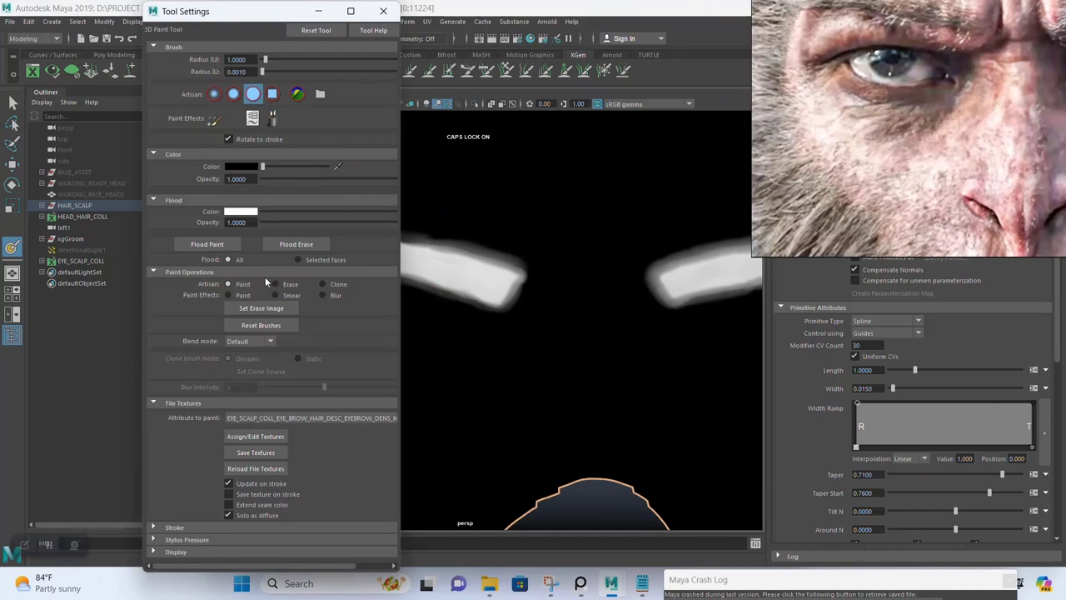
{"action": "left_click", "coordinate": [377, 16]}
Paint black along the lower edge of the first brow's mask, from inner end to tail, to make it crisp
{"action": "left_click_drag", "start_coordinate": [498, 331], "coordinate": [474, 332]}
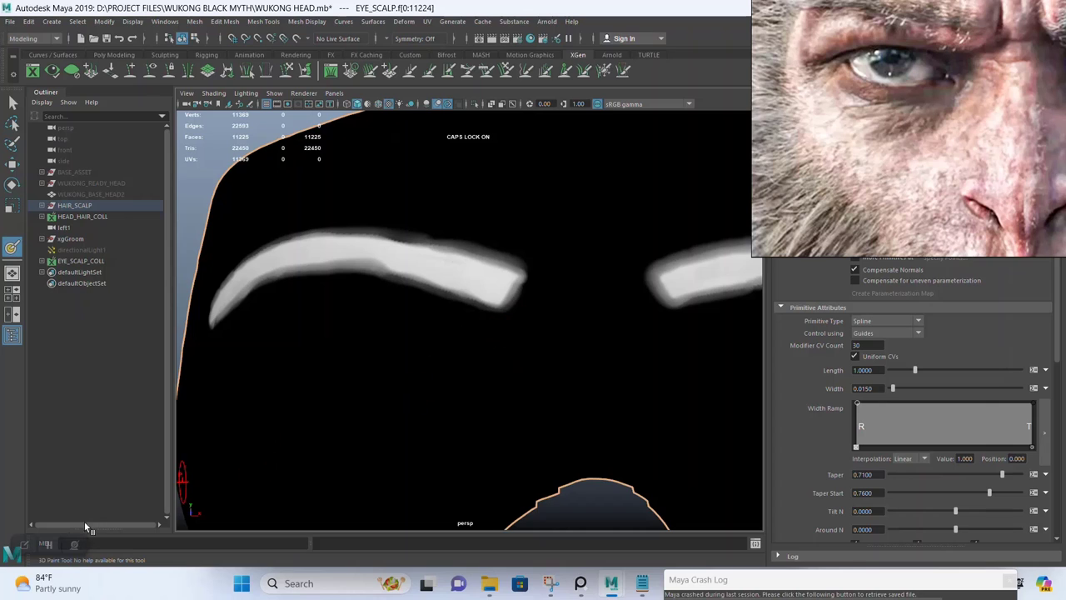
{"action": "mouse_move", "coordinate": [465, 360]}
{"action": "right_mouse_down", "text": "alt"}
{"action": "mouse_move", "coordinate": [469, 383]}
{"action": "mouse_move", "coordinate": [486, 316]}
{"action": "mouse_move", "coordinate": [527, 370]}
{"action": "mouse_move", "coordinate": [538, 359]}
{"action": "right_mouse_up", "text": "alt"}
{"action": "mouse_move", "coordinate": [590, 360]}
{"action": "left_mouse_down"}
{"action": "mouse_move", "coordinate": [416, 314]}
{"action": "mouse_move", "coordinate": [326, 307]}
{"action": "mouse_move", "coordinate": [267, 315]}
{"action": "mouse_move", "coordinate": [219, 342]}
{"action": "left_mouse_up"}
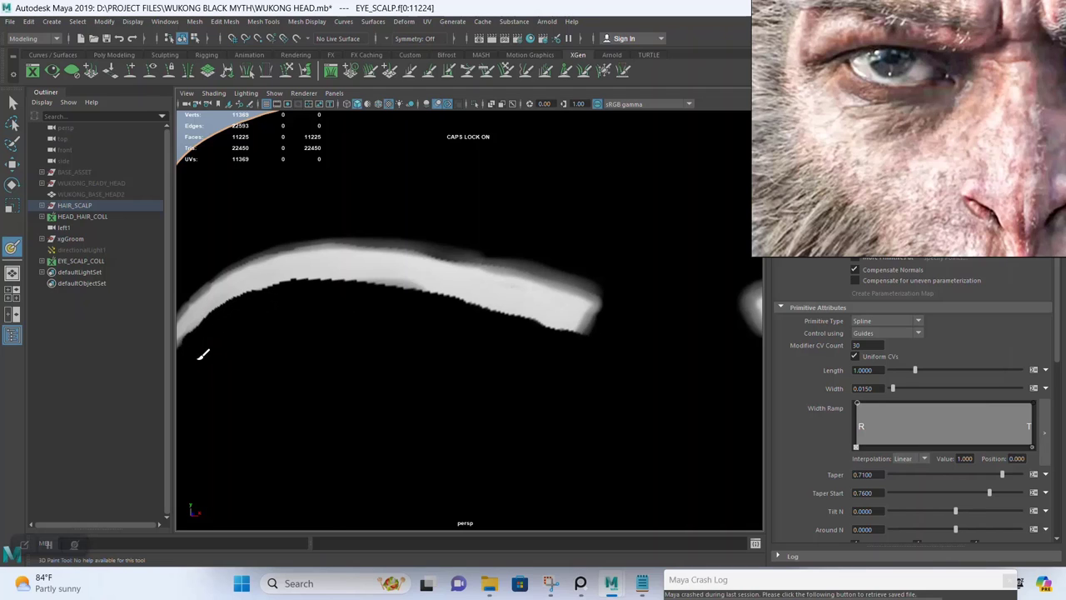
{"action": "mouse_move", "coordinate": [352, 420]}
{"action": "left_mouse_down", "text": "alt"}
{"action": "mouse_move", "coordinate": [505, 372]}
{"action": "mouse_move", "coordinate": [403, 335]}
{"action": "left_mouse_up", "text": "alt"}
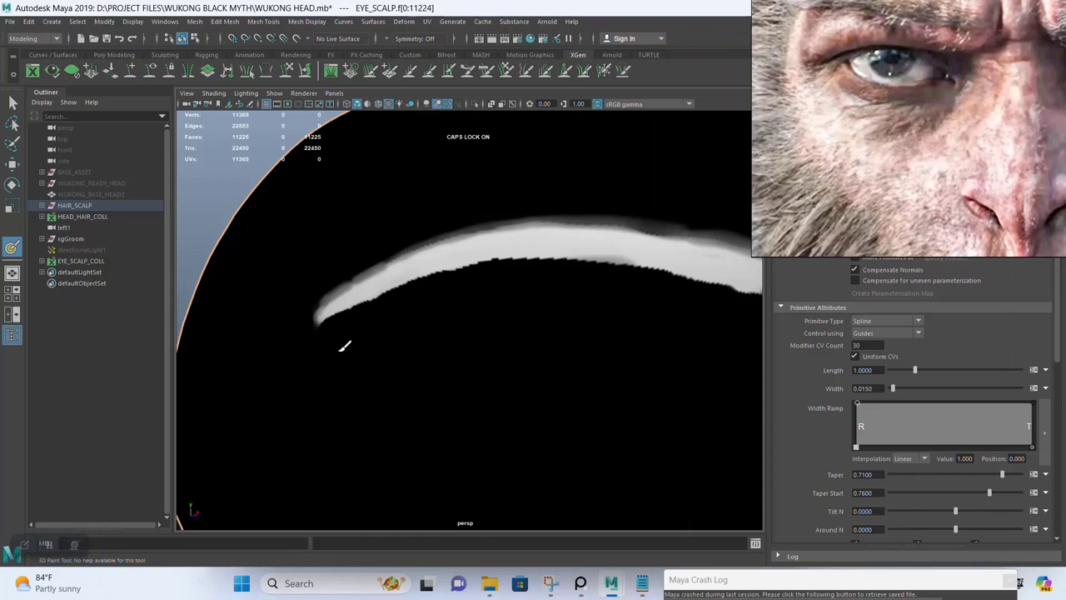
Trim the lower edge of the opposite brow's mask with black, from the inner end out to the tail
{"action": "left_click_drag", "start_coordinate": [343, 353], "coordinate": [422, 347], "text": "alt"}
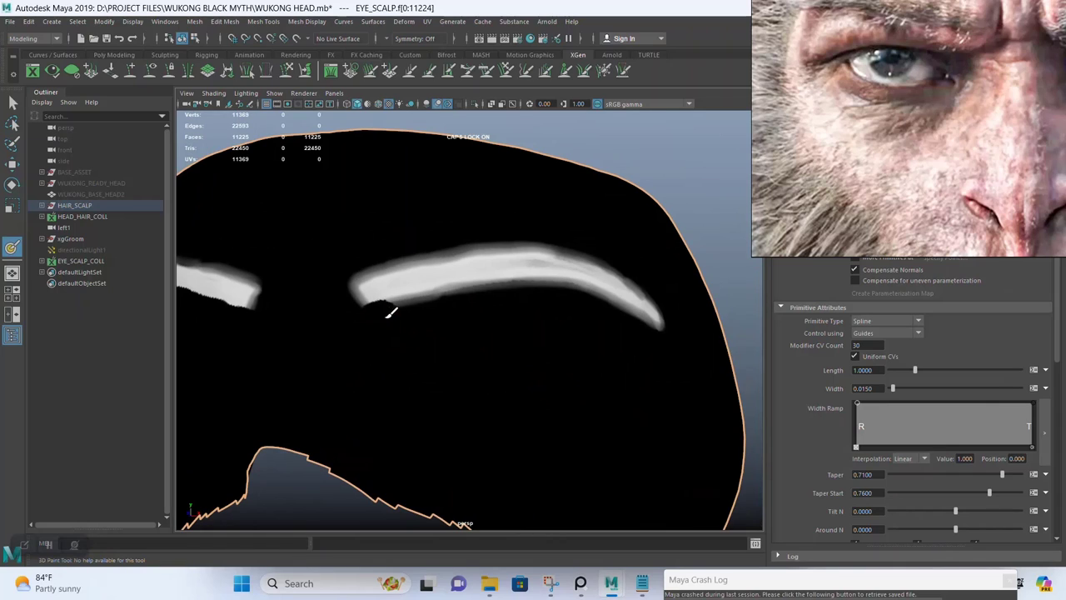
{"action": "mouse_move", "coordinate": [450, 302]}
{"action": "left_mouse_down"}
{"action": "mouse_move", "coordinate": [436, 302]}
{"action": "mouse_move", "coordinate": [444, 298]}
{"action": "left_mouse_up"}
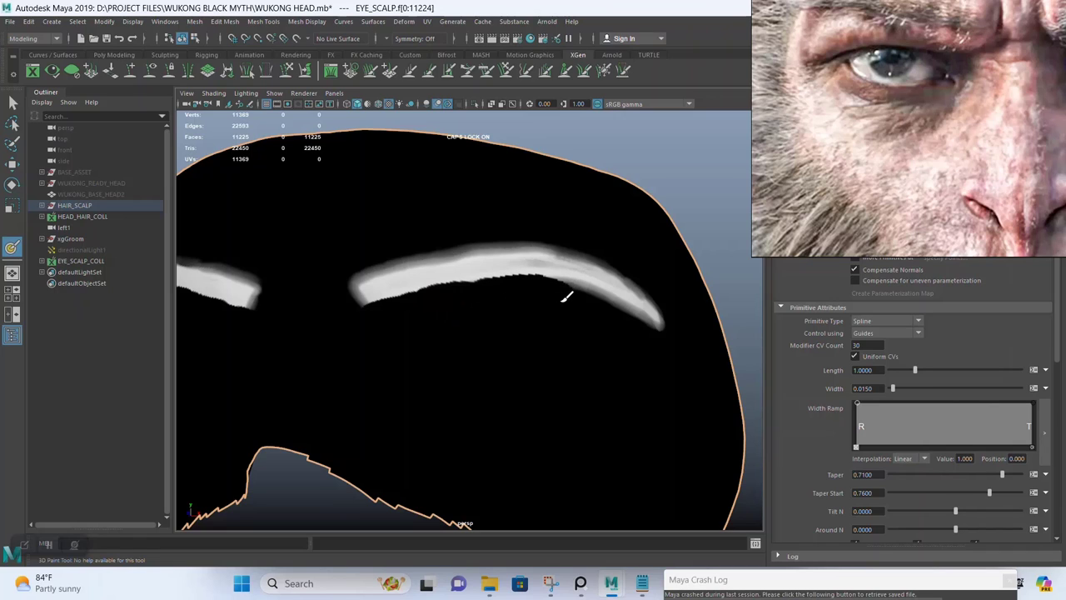
{"action": "middle_click_drag", "start_coordinate": [630, 340], "coordinate": [502, 357], "text": "alt"}
{"action": "right_click_drag", "start_coordinate": [502, 356], "coordinate": [505, 434], "text": "alt"}
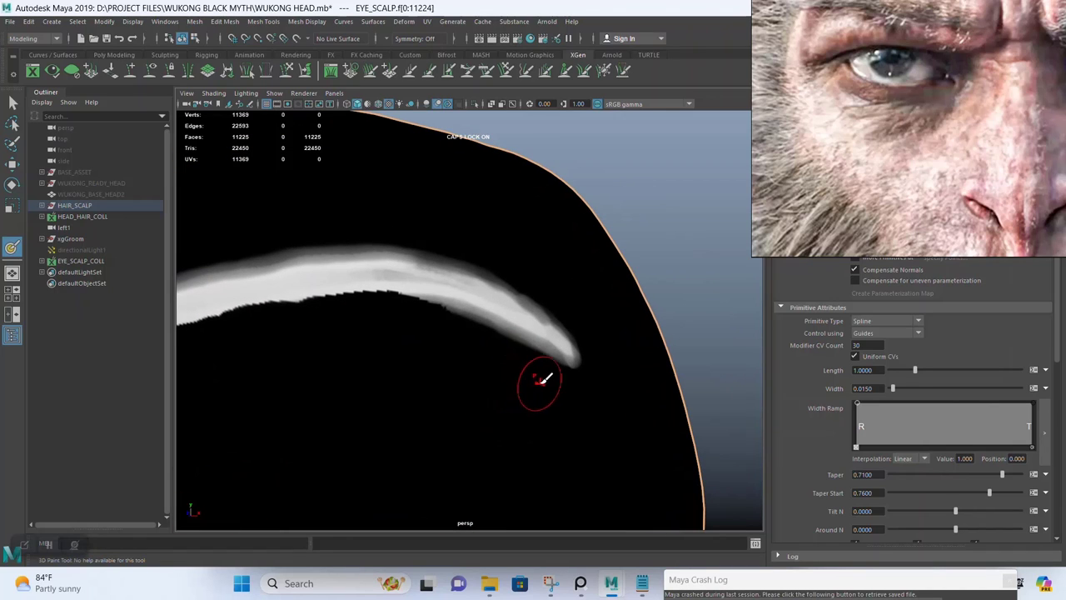
{"action": "left_click_drag", "start_coordinate": [505, 347], "coordinate": [482, 333]}
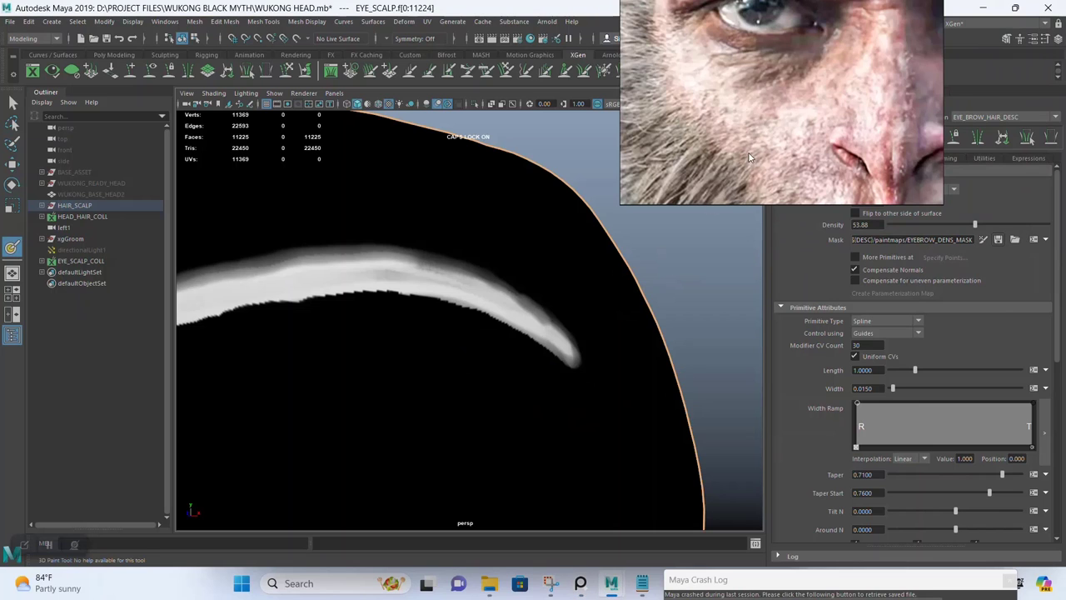
Regenerate the hair preview and inspect the hairs of both brows against the trimmed mask edges
{"action": "left_click", "coordinate": [783, 138]}
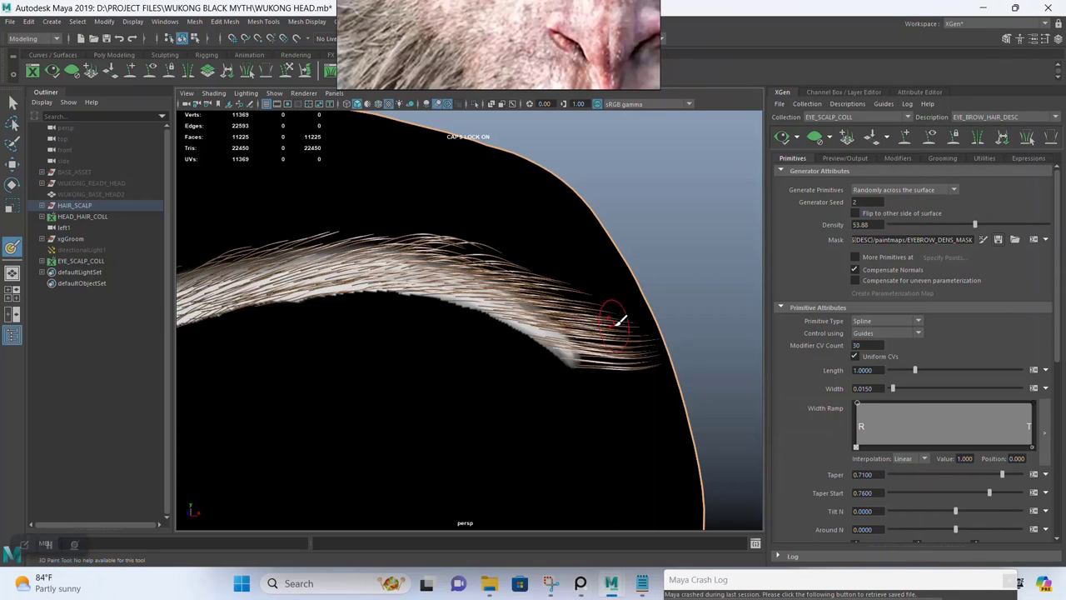
{"action": "scroll", "coordinate": [436, 317], "scroll_direction": "down", "scroll_amount": 5}
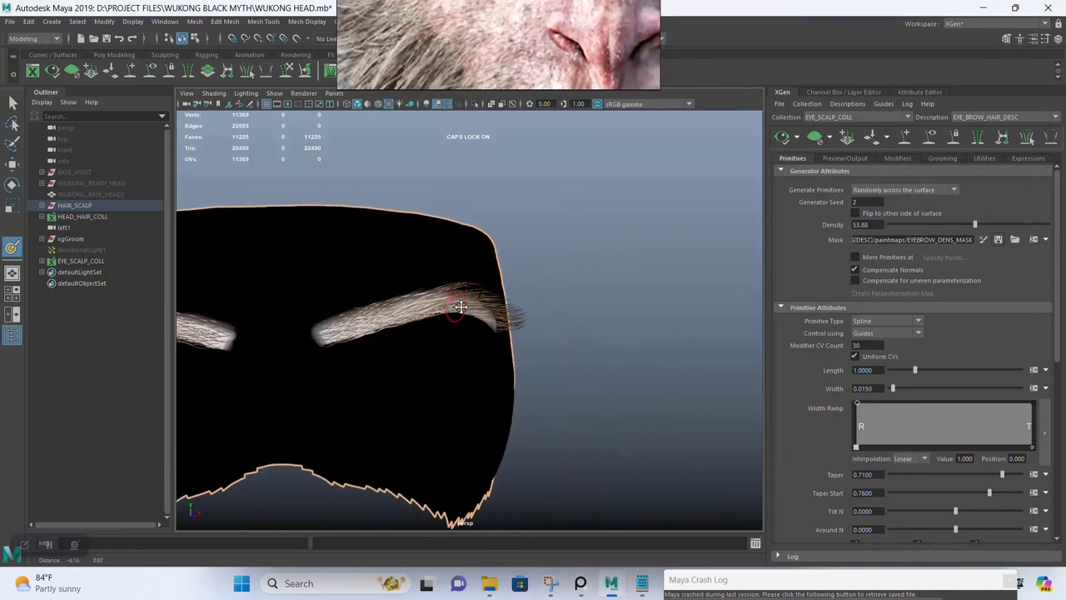
{"action": "middle_click_drag", "start_coordinate": [461, 307], "coordinate": [623, 298], "text": "alt"}
{"action": "scroll", "coordinate": [477, 276], "scroll_direction": "up", "scroll_amount": 2}
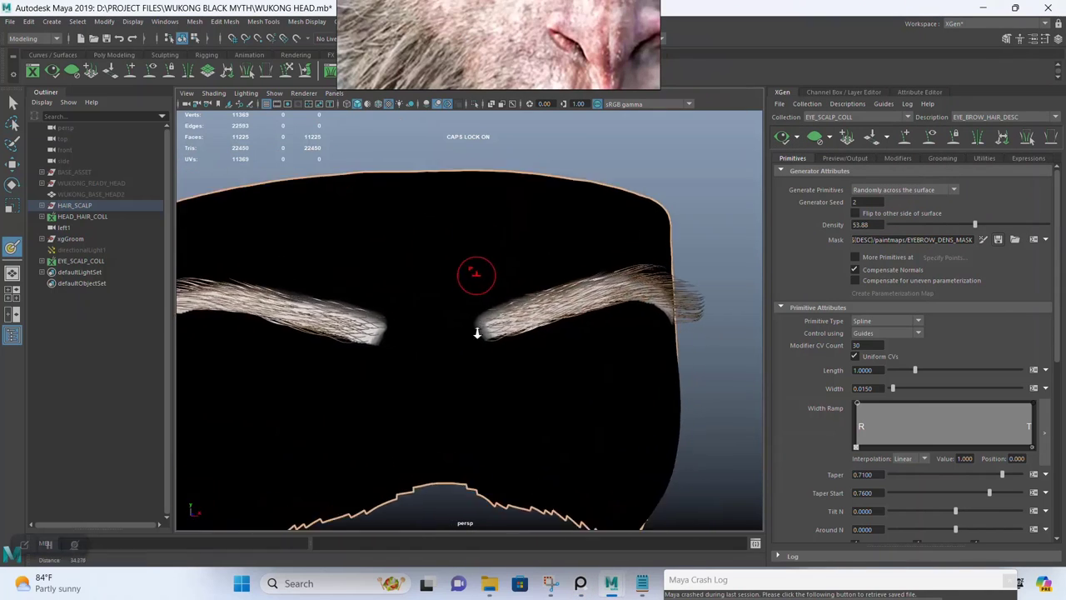
{"action": "scroll", "coordinate": [453, 374], "scroll_direction": "up", "scroll_amount": 8}
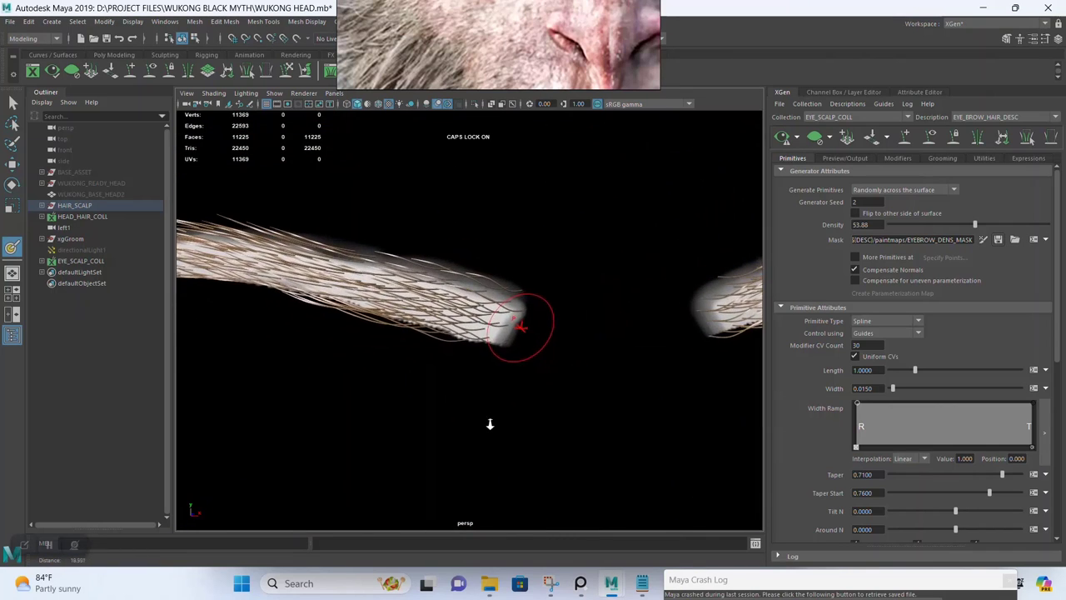
{"action": "left_click_drag", "start_coordinate": [490, 424], "coordinate": [517, 329], "text": "alt"}
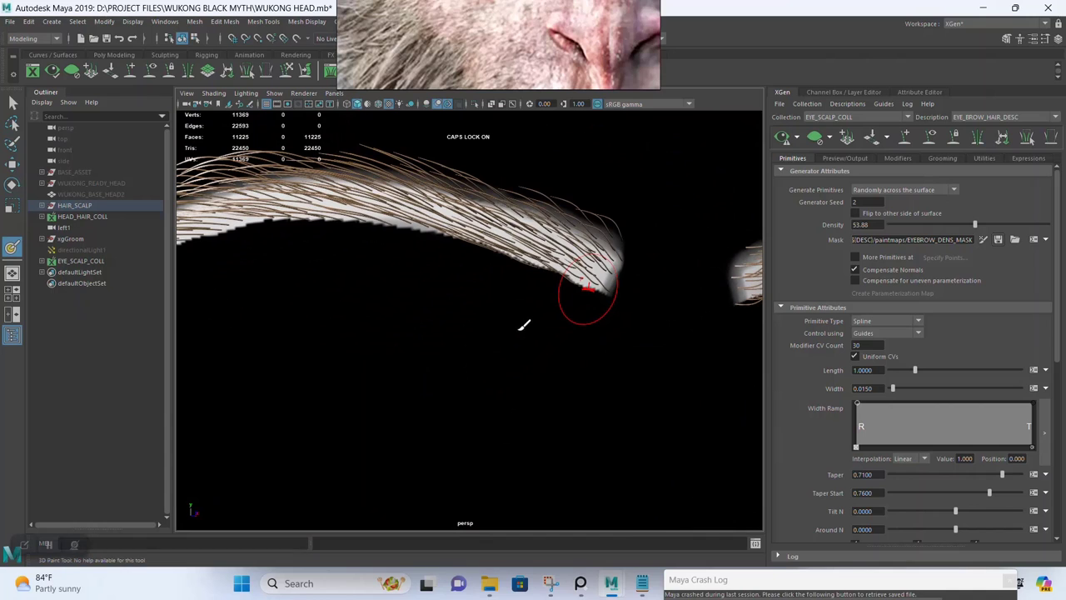
{"action": "scroll", "coordinate": [514, 331], "scroll_direction": "down", "scroll_amount": 5}
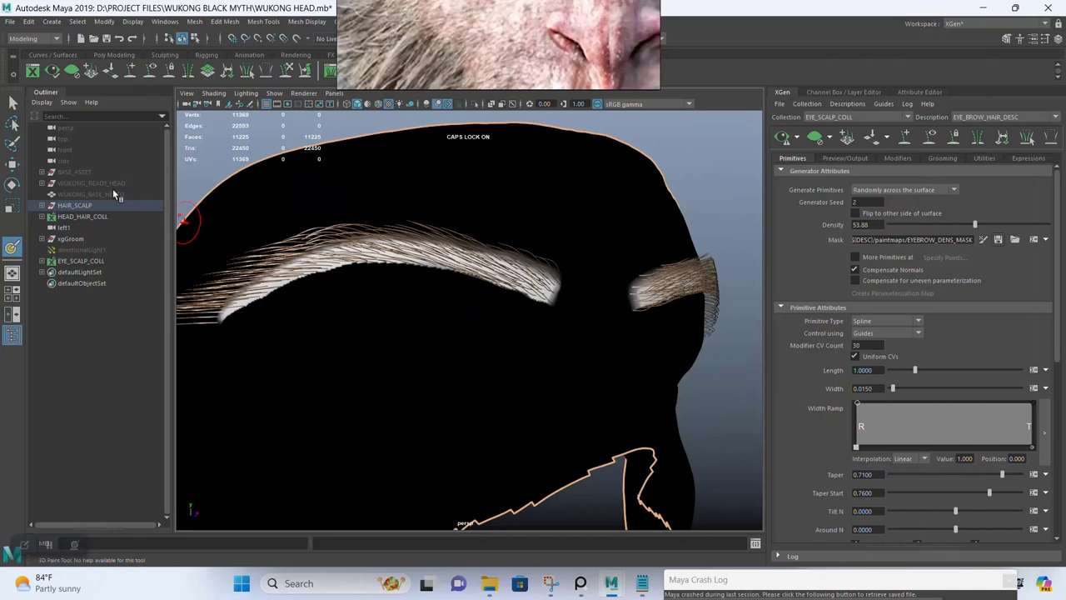
Leave the paint tool for the Select tool and compare the trimmed brows with the reference image from several angles
{"action": "left_click", "coordinate": [13, 104]}
{"action": "scroll", "coordinate": [445, 288], "scroll_direction": "down", "scroll_amount": 3}
{"action": "mouse_move", "coordinate": [445, 324]}
{"action": "left_mouse_down", "text": "alt"}
{"action": "mouse_move", "coordinate": [559, 326]}
{"action": "mouse_move", "coordinate": [545, 327]}
{"action": "mouse_move", "coordinate": [570, 316]}
{"action": "left_mouse_up", "text": "alt"}
{"action": "scroll", "coordinate": [514, 364], "scroll_direction": "up", "scroll_amount": 4}
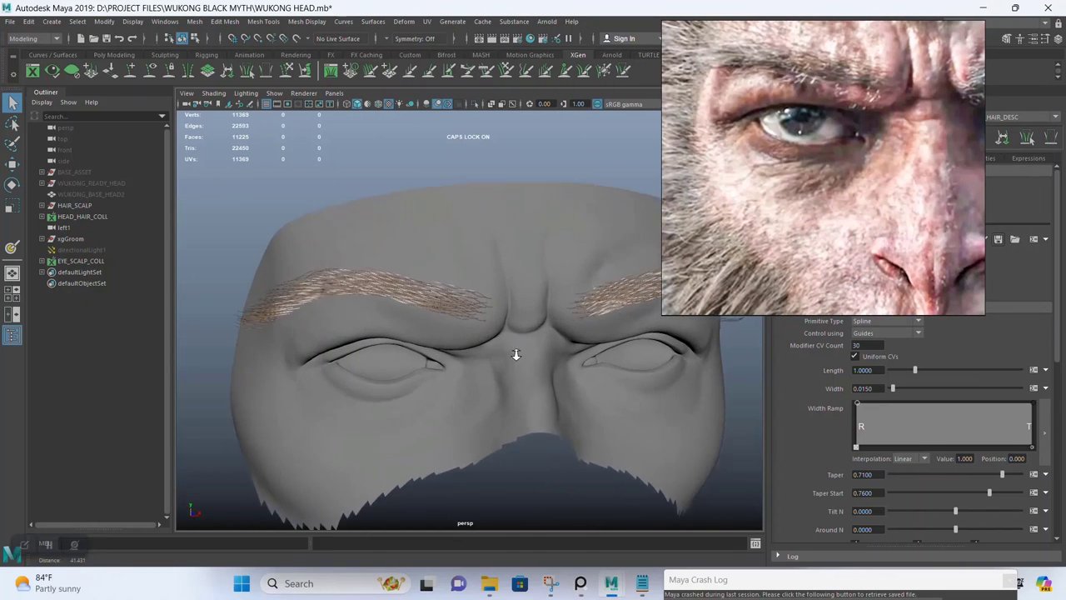
{"action": "left_click_drag", "start_coordinate": [490, 325], "coordinate": [459, 326], "text": "alt"}
{"action": "scroll", "coordinate": [503, 331], "scroll_direction": "down", "scroll_amount": 6}
{"action": "scroll", "coordinate": [478, 357], "scroll_direction": "down", "scroll_amount": 5}
{"action": "middle_click_drag", "start_coordinate": [504, 343], "coordinate": [410, 334], "text": "alt"}
{"action": "scroll", "coordinate": [450, 390], "scroll_direction": "up", "scroll_amount": 3}
{"action": "mouse_move", "coordinate": [433, 333]}
{"action": "left_mouse_down", "text": "alt"}
{"action": "mouse_move", "coordinate": [469, 325]}
{"action": "mouse_move", "coordinate": [447, 328]}
{"action": "left_mouse_up", "text": "alt"}
{"action": "scroll", "coordinate": [423, 344], "scroll_direction": "up", "scroll_amount": 1}
{"action": "middle_click_drag", "start_coordinate": [423, 342], "coordinate": [458, 325], "text": "alt"}
{"action": "scroll", "coordinate": [447, 325], "scroll_direction": "up", "scroll_amount": 2}
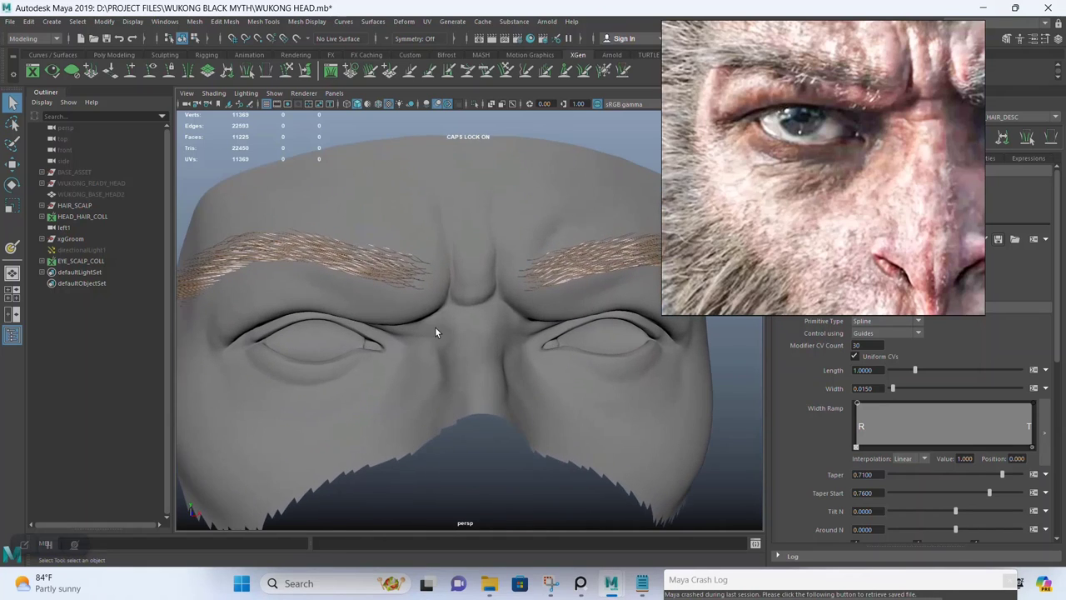
{"action": "mouse_move", "coordinate": [436, 330]}
{"action": "left_mouse_down", "text": "alt"}
{"action": "mouse_move", "coordinate": [467, 343]}
{"action": "mouse_move", "coordinate": [422, 329]}
{"action": "left_mouse_up", "text": "alt"}
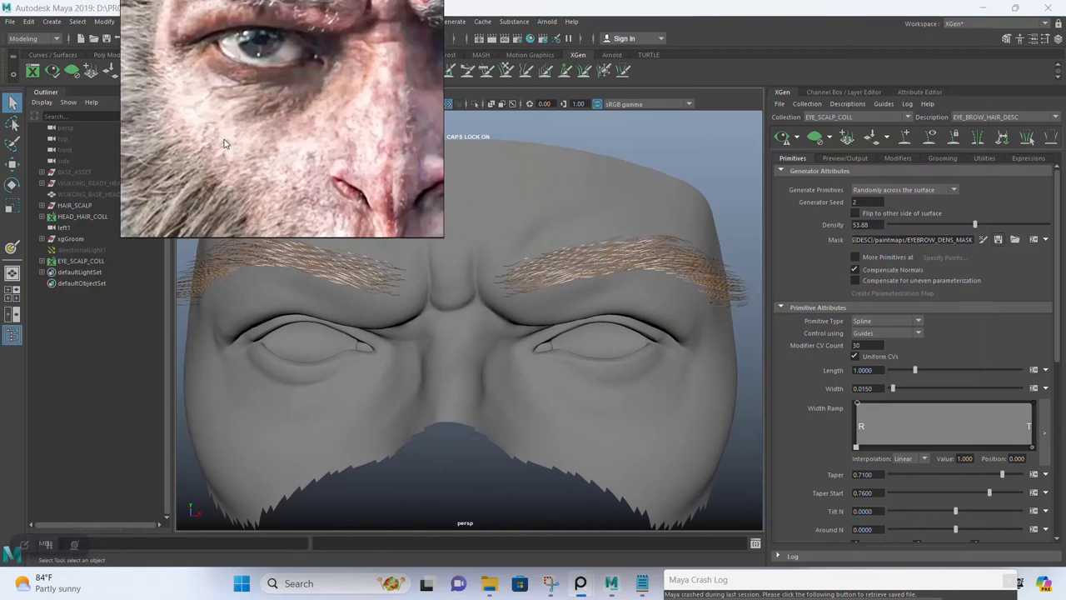
Move the reference image clear of the brows and save the scene
{"action": "scroll", "coordinate": [632, 237], "scroll_direction": "down", "scroll_amount": 2}
{"action": "key", "text": "ctrl+s"}
{"action": "scroll", "coordinate": [559, 266], "scroll_direction": "up", "scroll_amount": 2}
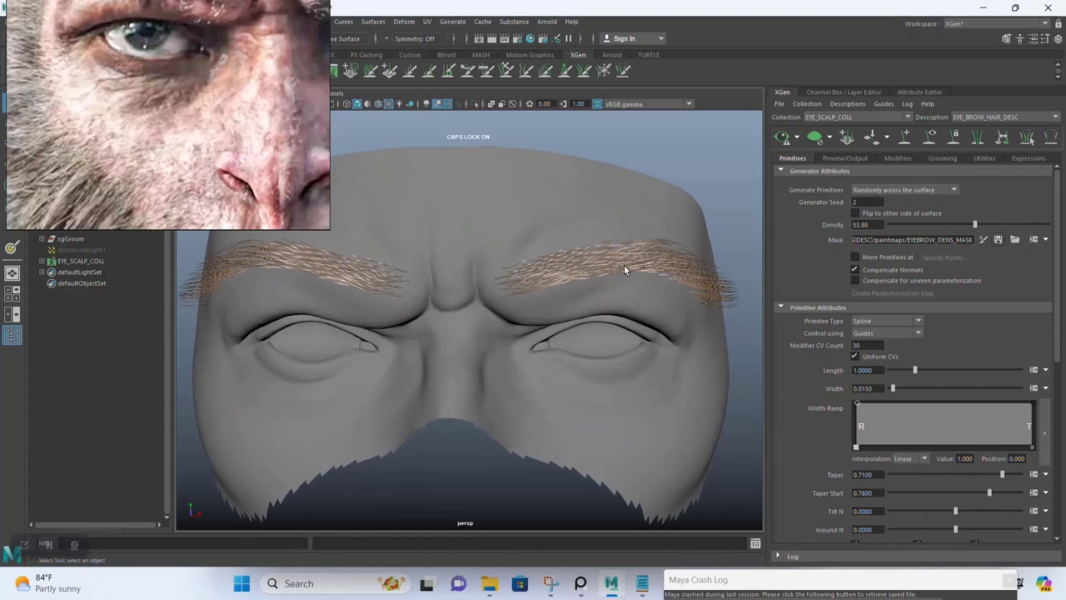
Add a Clumping modifier to the EYE_BROW_HAIR_DESC description
{"action": "left_click", "coordinate": [941, 158]}
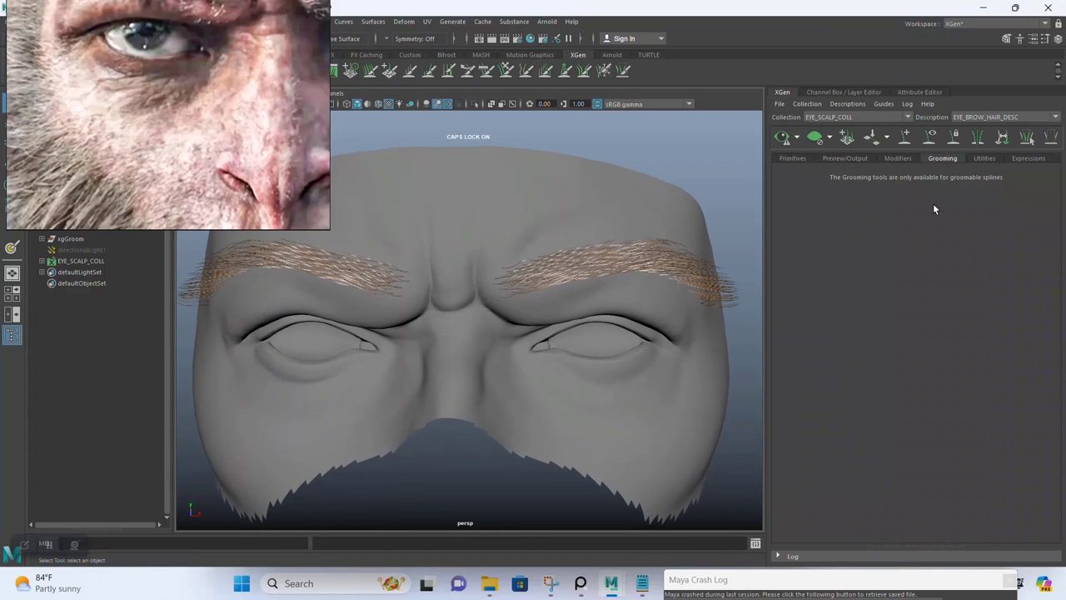
{"action": "left_click", "coordinate": [980, 158]}
{"action": "left_click", "coordinate": [900, 158]}
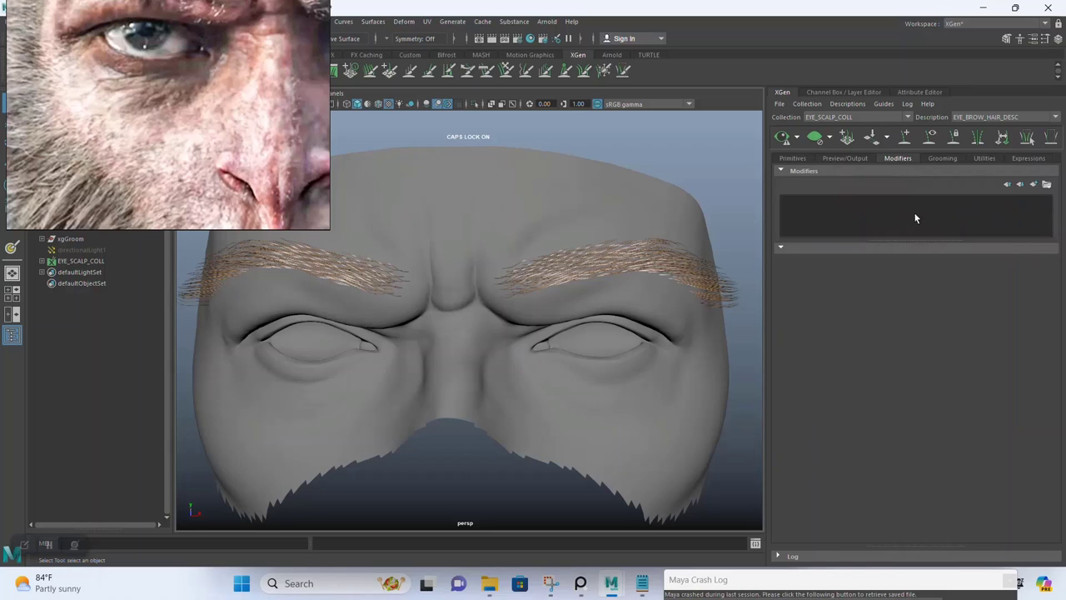
{"action": "left_click", "coordinate": [1033, 184]}
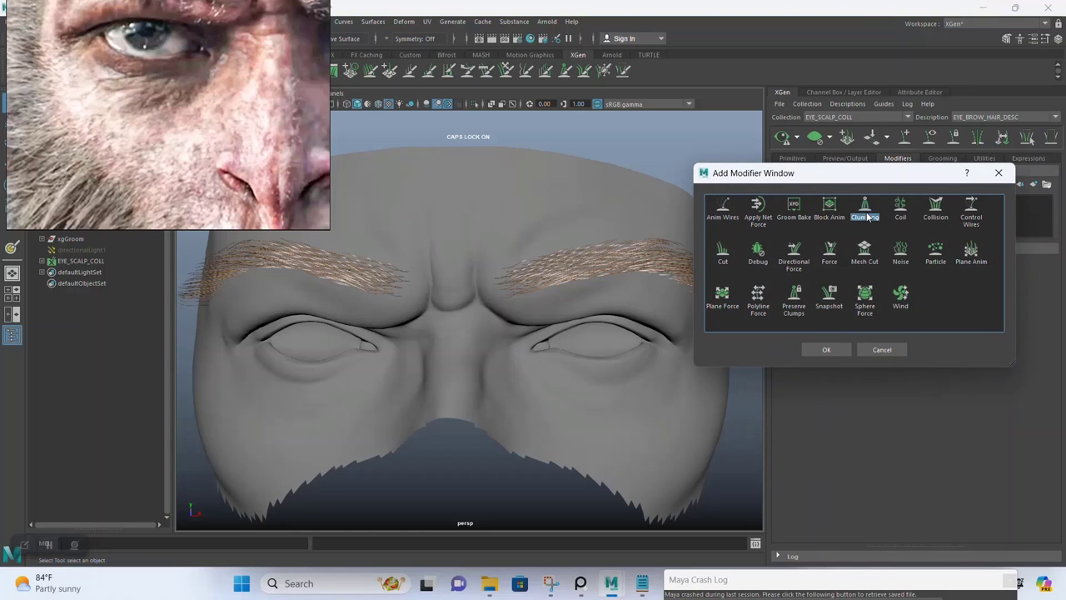
{"action": "left_click", "coordinate": [827, 349]}
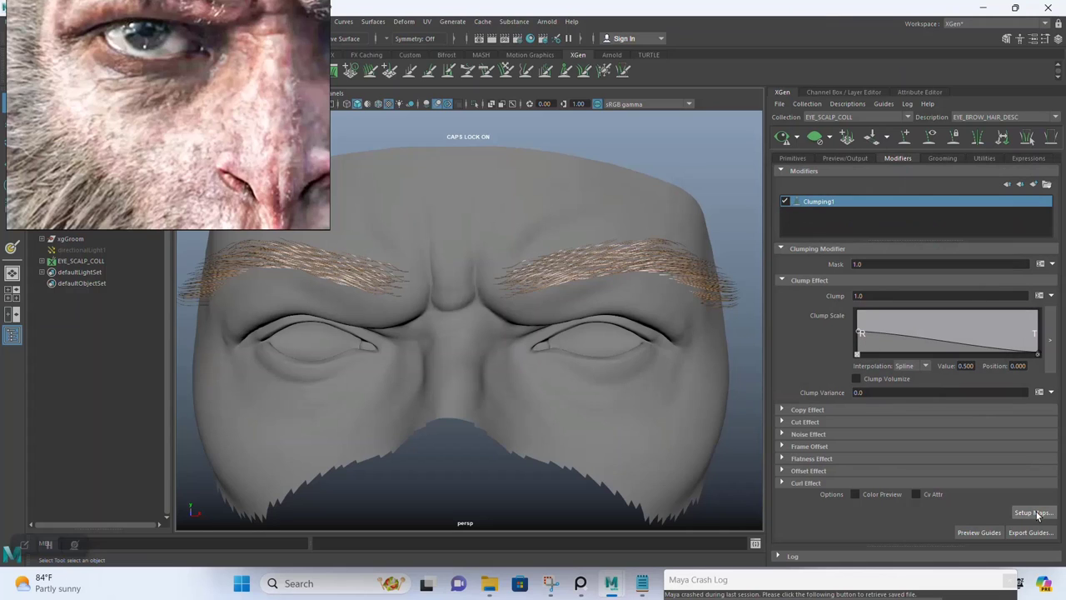
Generate clumping points at density 5 for the first Clumping modifier and save its maps
{"action": "left_click", "coordinate": [1033, 512]}
{"action": "left_click", "coordinate": [521, 195]}
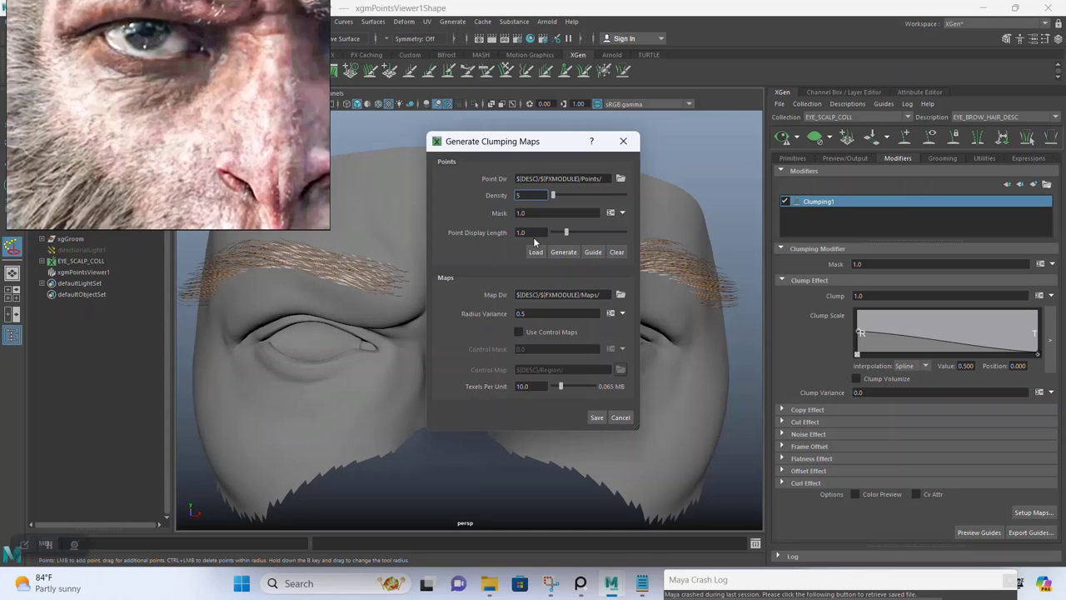
{"action": "left_click", "coordinate": [564, 251]}
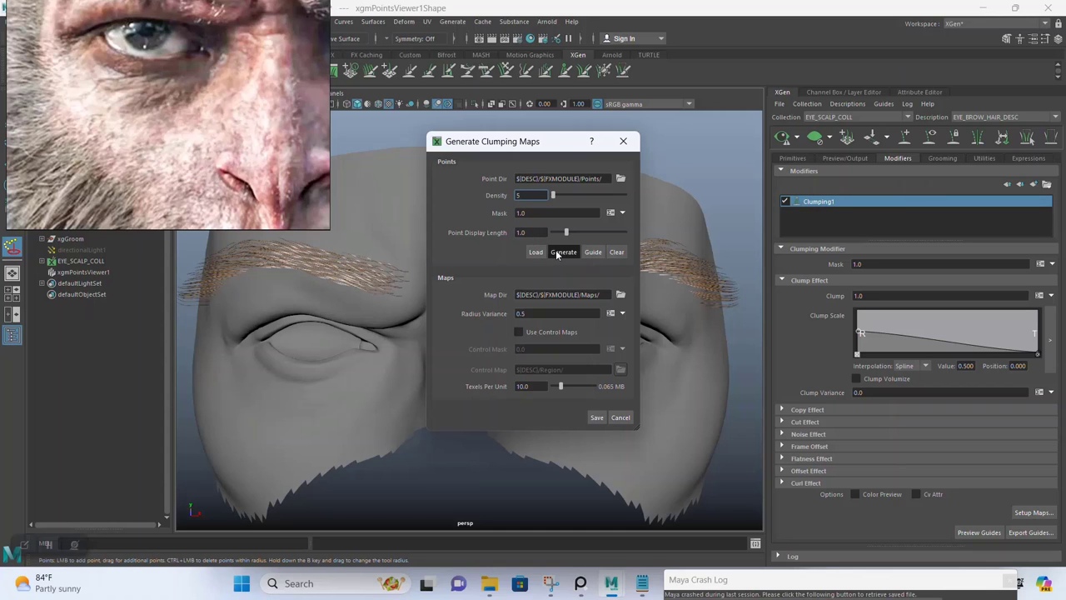
{"action": "left_click", "coordinate": [596, 417]}
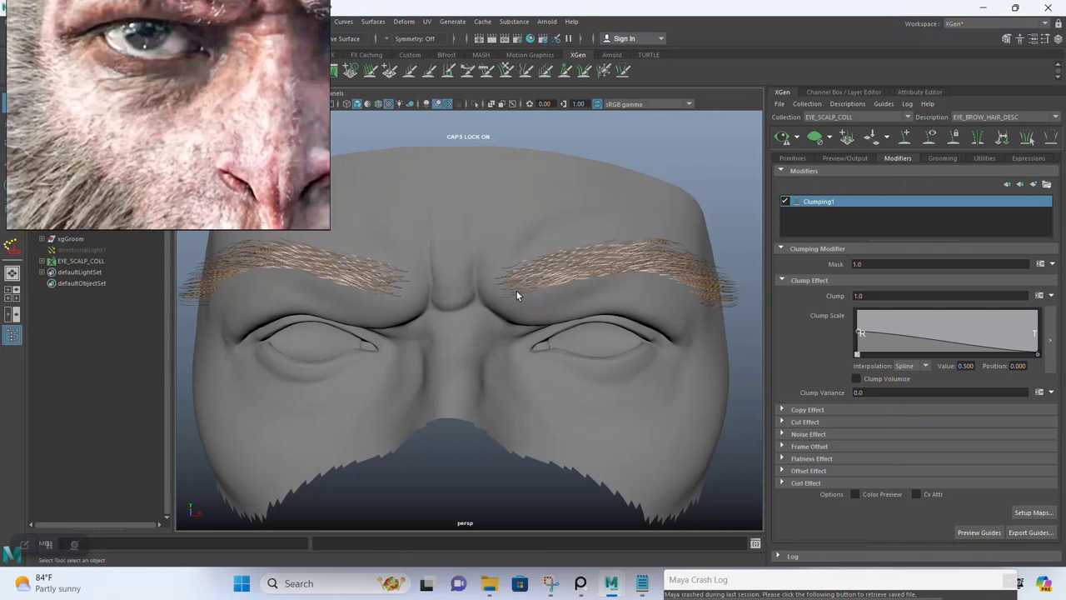
Update the hair preview and examine the clumped brow hairs above the eye close up
{"action": "left_click", "coordinate": [781, 137]}
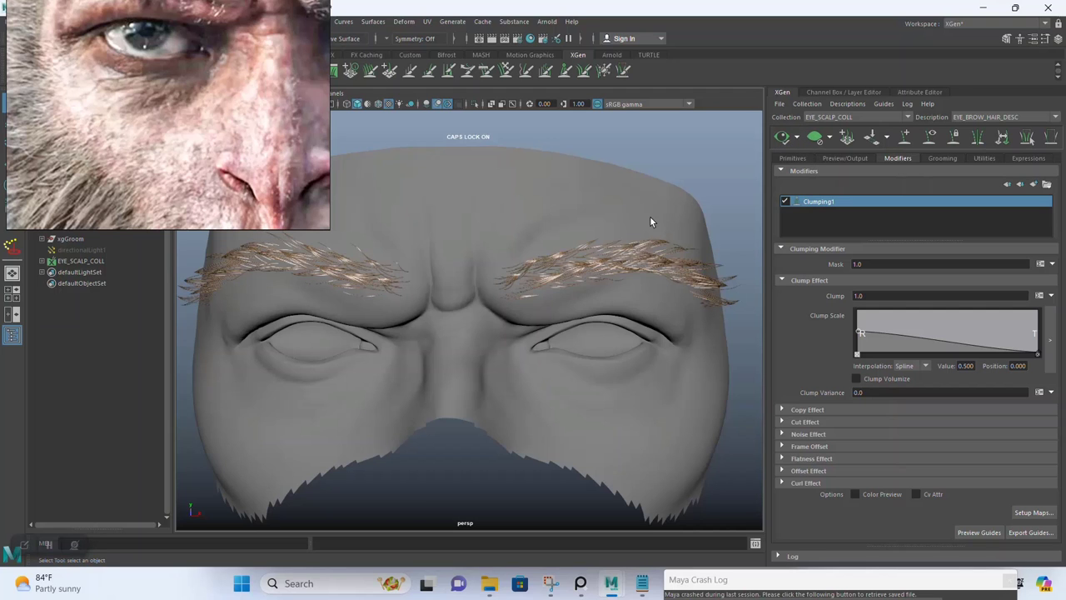
{"action": "middle_click_drag", "start_coordinate": [392, 275], "coordinate": [516, 273], "text": "alt"}
{"action": "right_click_drag", "start_coordinate": [516, 274], "coordinate": [505, 381], "text": "alt"}
{"action": "left_click_drag", "start_coordinate": [504, 380], "coordinate": [505, 319], "text": "alt"}
{"action": "middle_click_drag", "start_coordinate": [531, 256], "coordinate": [518, 331], "text": "alt"}
{"action": "left_click_drag", "start_coordinate": [518, 331], "coordinate": [575, 343], "text": "alt"}
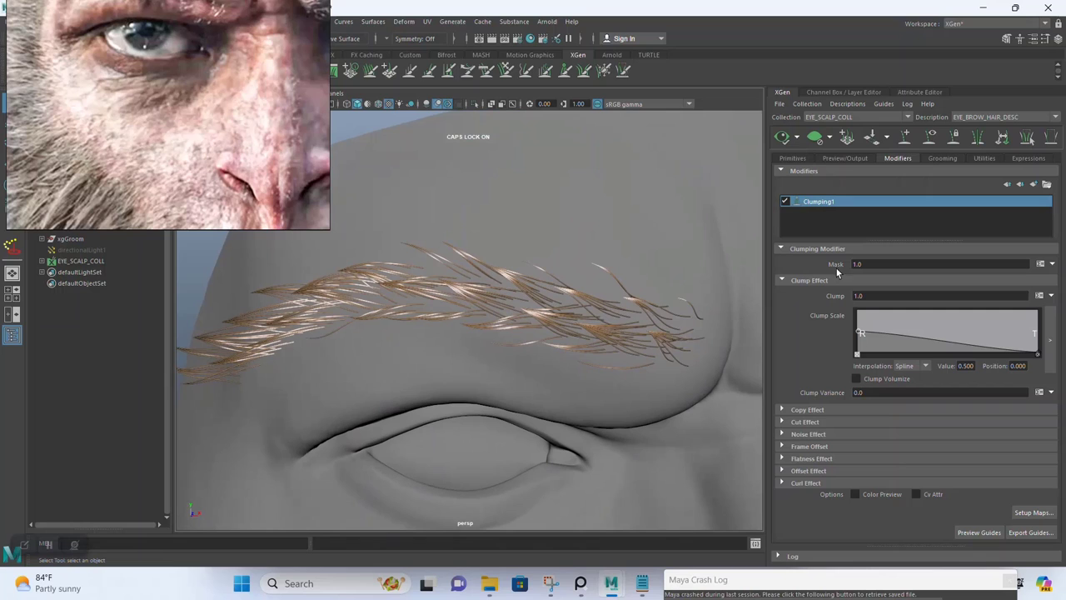
Add a second Clumping modifier to the eyebrow description
{"action": "left_click", "coordinate": [1034, 184]}
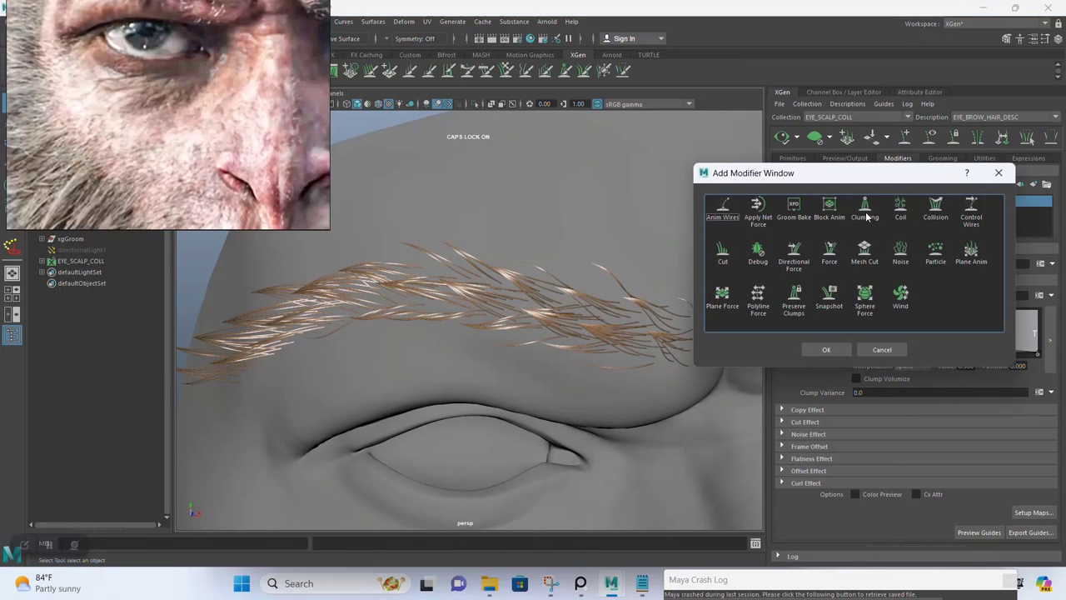
{"action": "left_click", "coordinate": [866, 213]}
{"action": "left_click", "coordinate": [827, 349]}
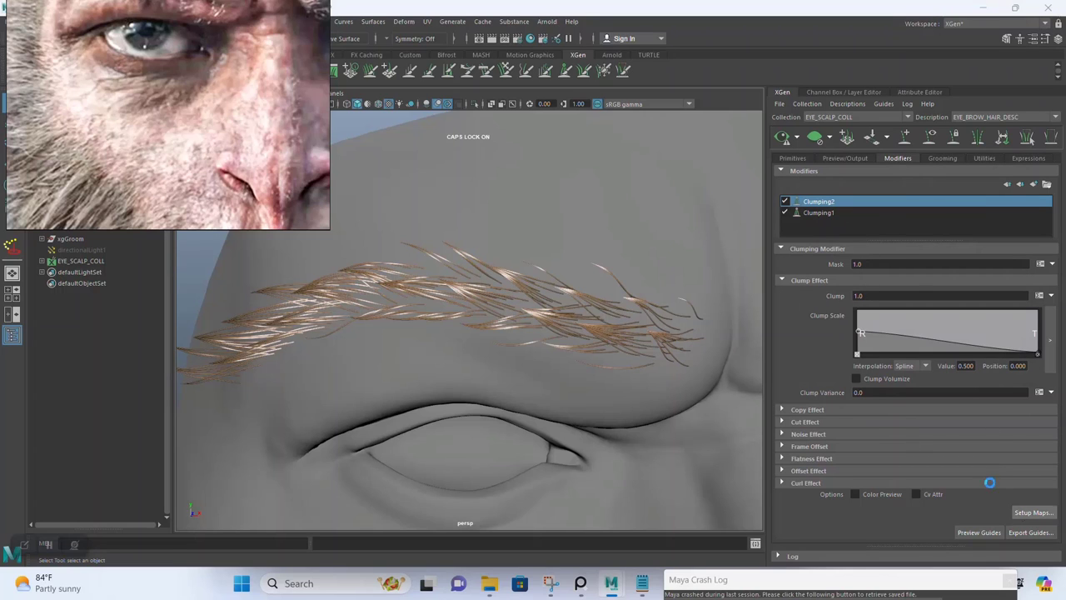
Generate clumping points at density 20 for the Clumping2 modifier and save its maps
{"action": "left_click", "coordinate": [1033, 513]}
{"action": "double_click", "coordinate": [531, 196]}
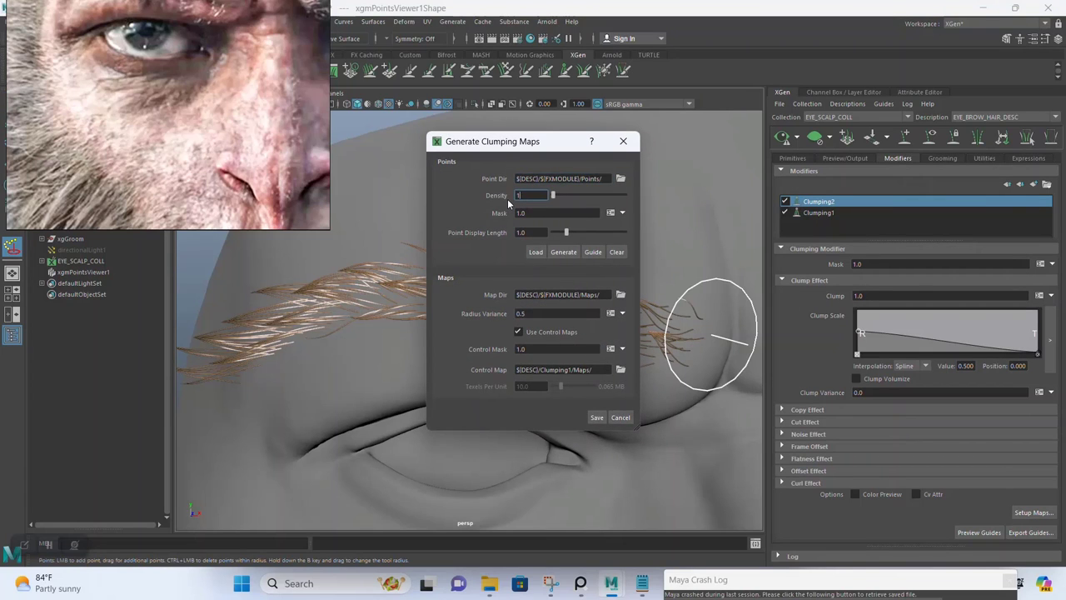
{"action": "left_click", "coordinate": [561, 252]}
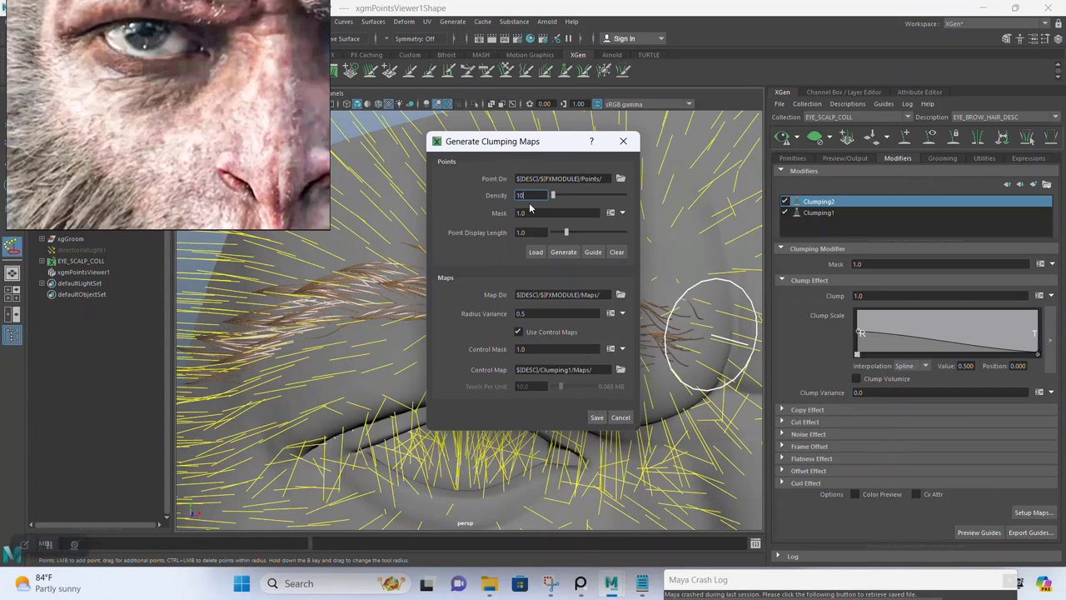
{"action": "type", "text": "20"}
{"action": "left_click", "coordinate": [556, 252]}
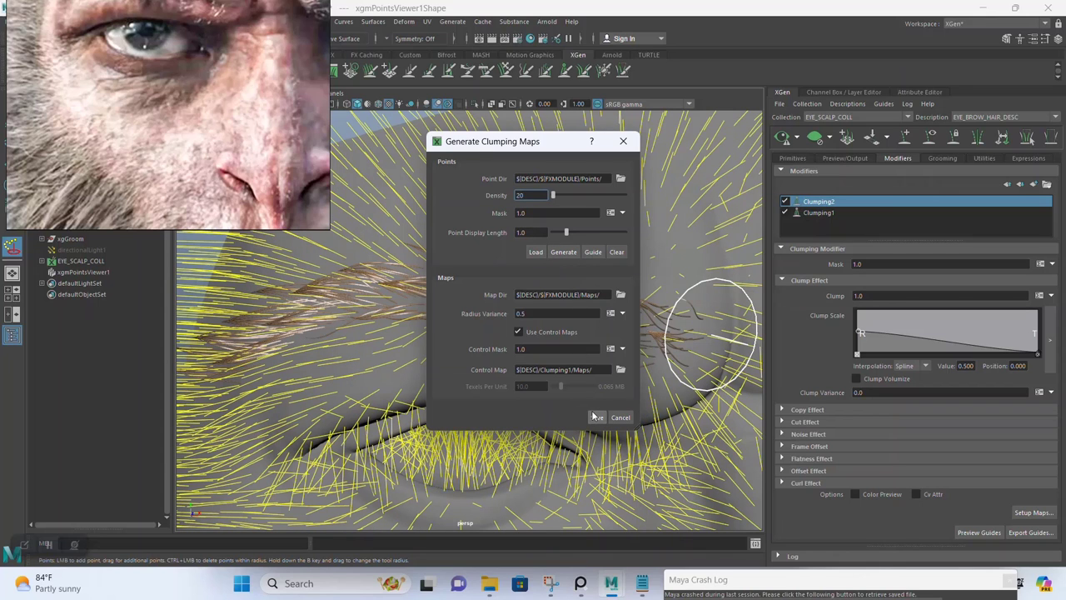
{"action": "left_click", "coordinate": [597, 417]}
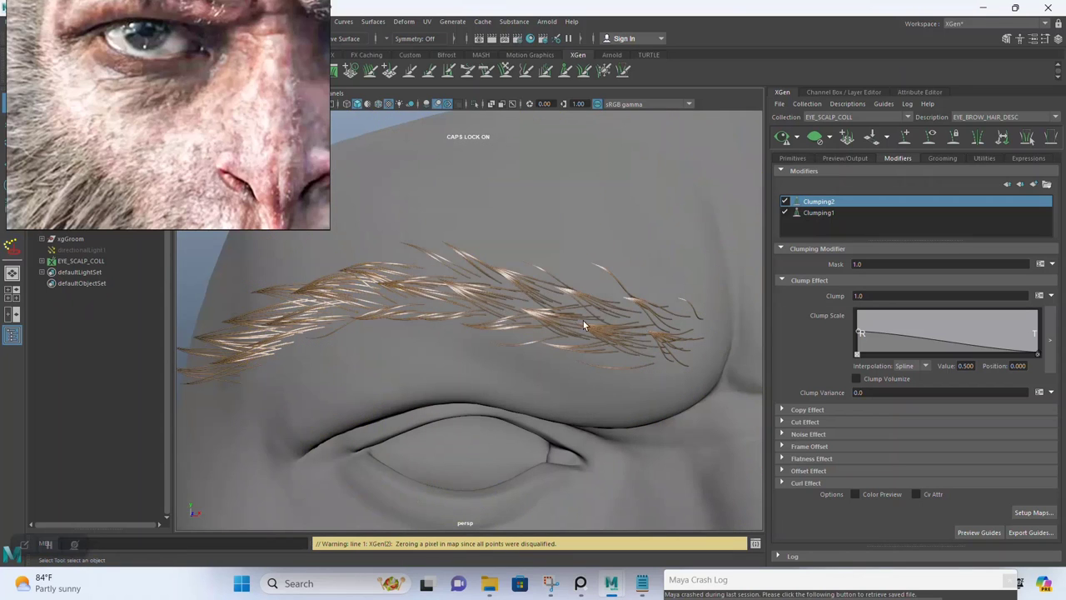
Refresh the hair preview and compare the brow with the Clumping2 modifier disabled and enabled
{"action": "left_click", "coordinate": [784, 138]}
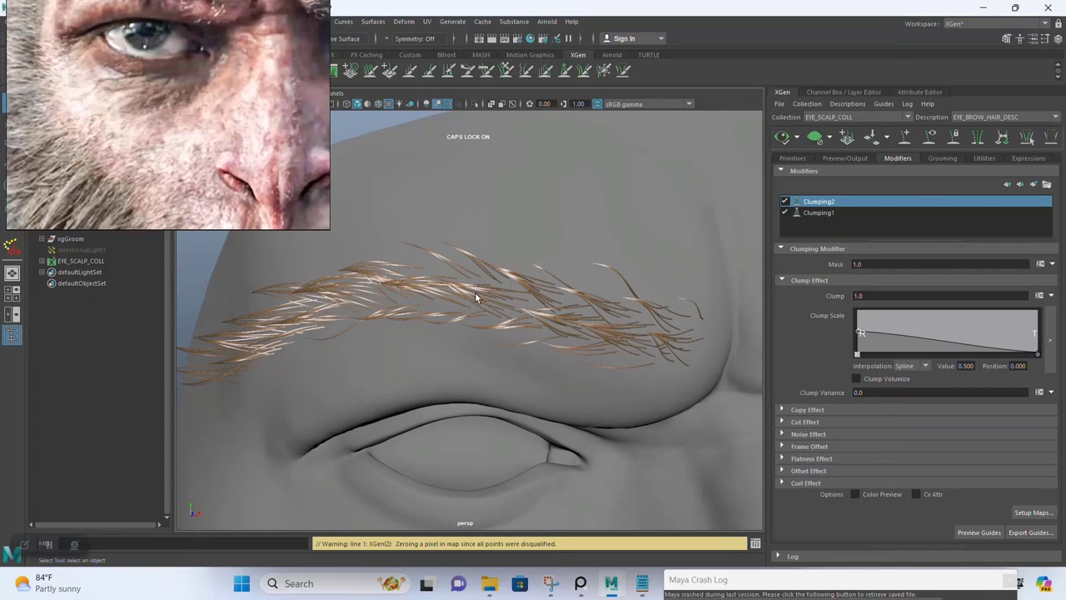
{"action": "scroll", "coordinate": [502, 288], "scroll_direction": "down", "scroll_amount": 2}
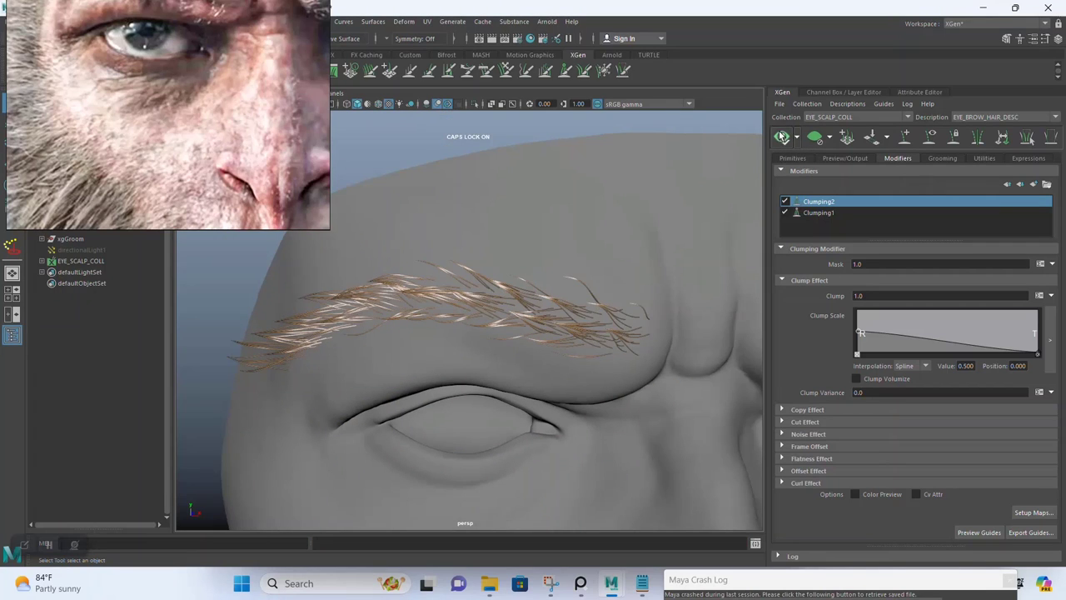
{"action": "scroll", "coordinate": [493, 263], "scroll_direction": "up", "scroll_amount": 3}
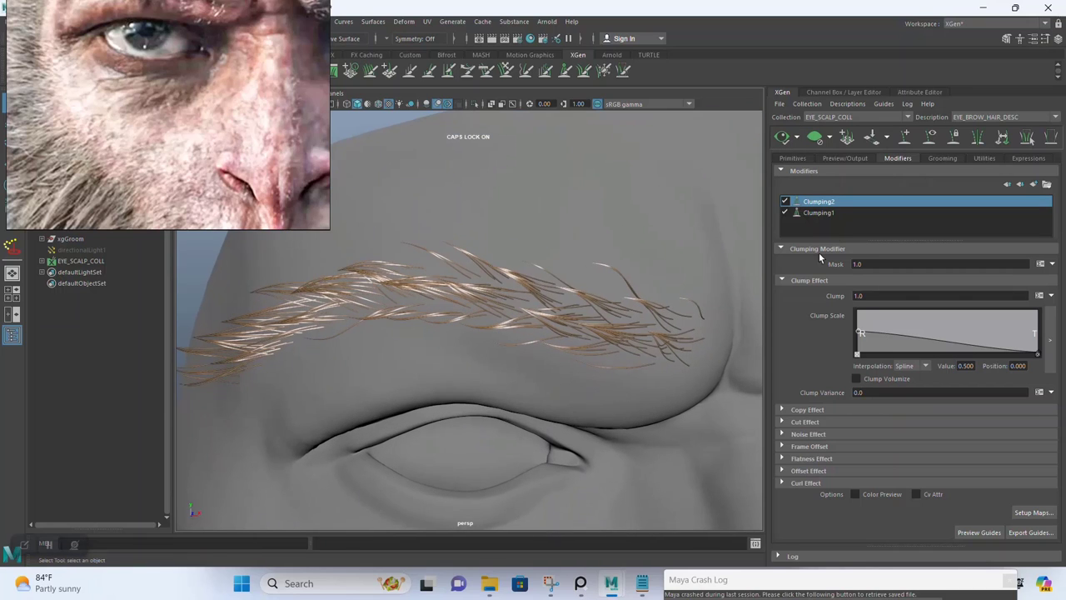
{"action": "left_click", "coordinate": [784, 138]}
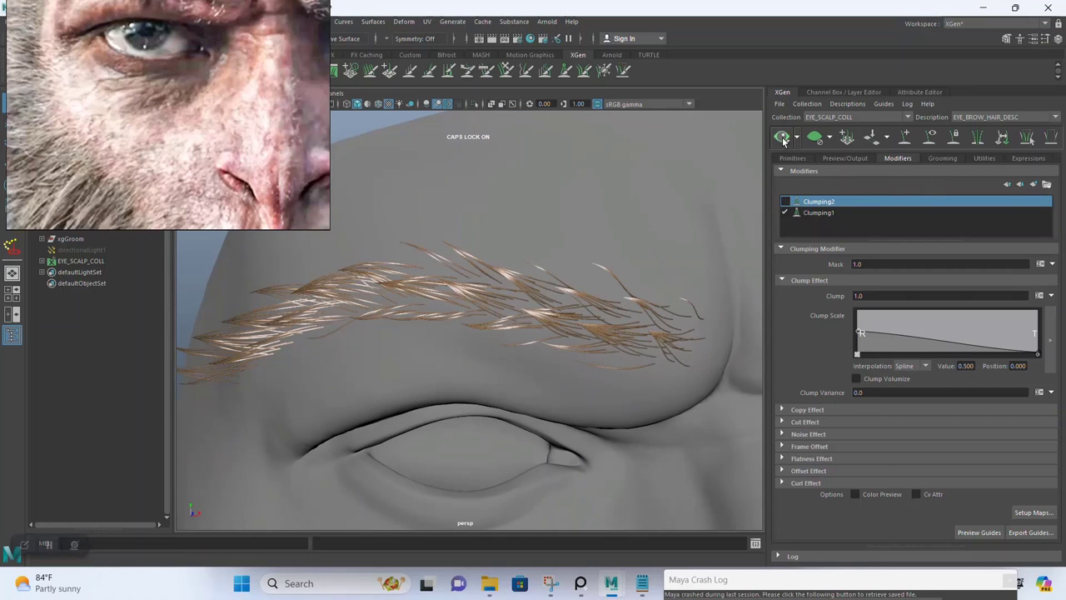
{"action": "left_click", "coordinate": [785, 202]}
Regenerate the Clumping1 points at density 20 and save the modifier's maps
{"action": "left_click", "coordinate": [810, 213]}
{"action": "left_click", "coordinate": [1018, 511]}
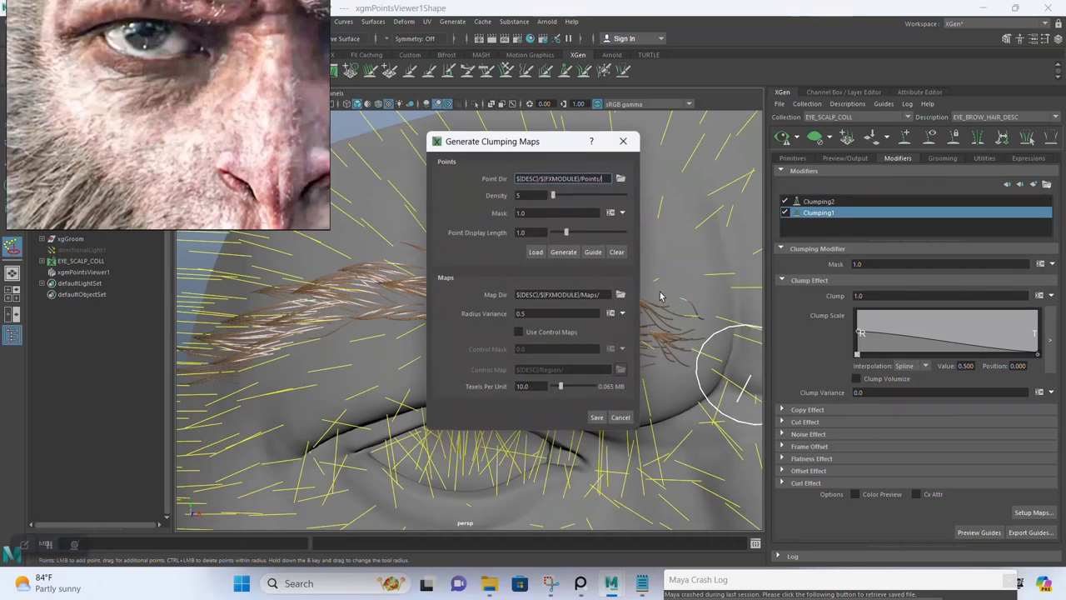
{"action": "left_click_drag", "start_coordinate": [539, 195], "coordinate": [506, 194]}
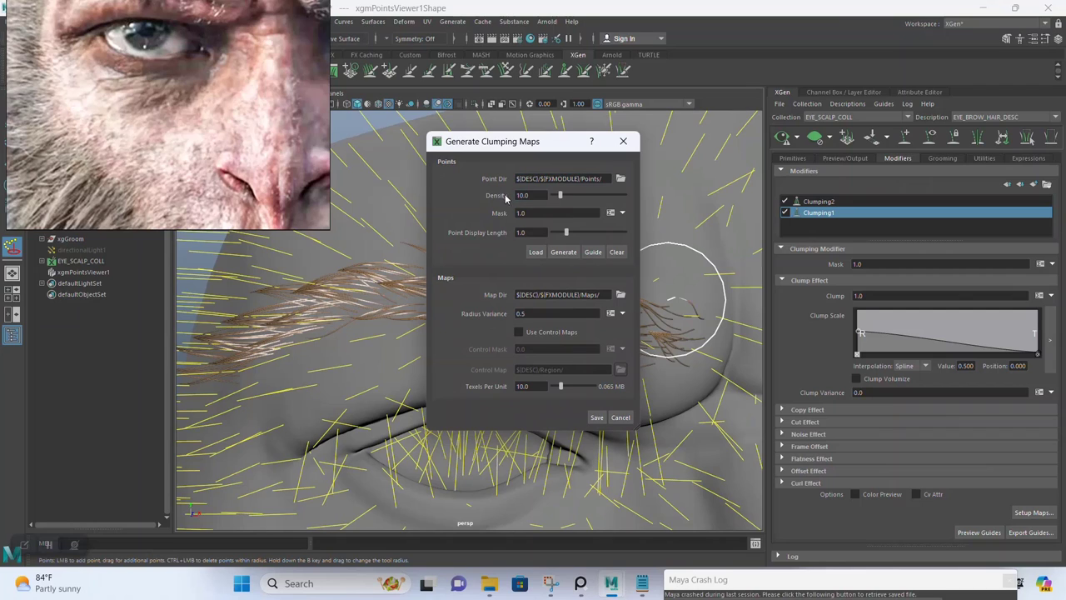
{"action": "left_click", "coordinate": [556, 255]}
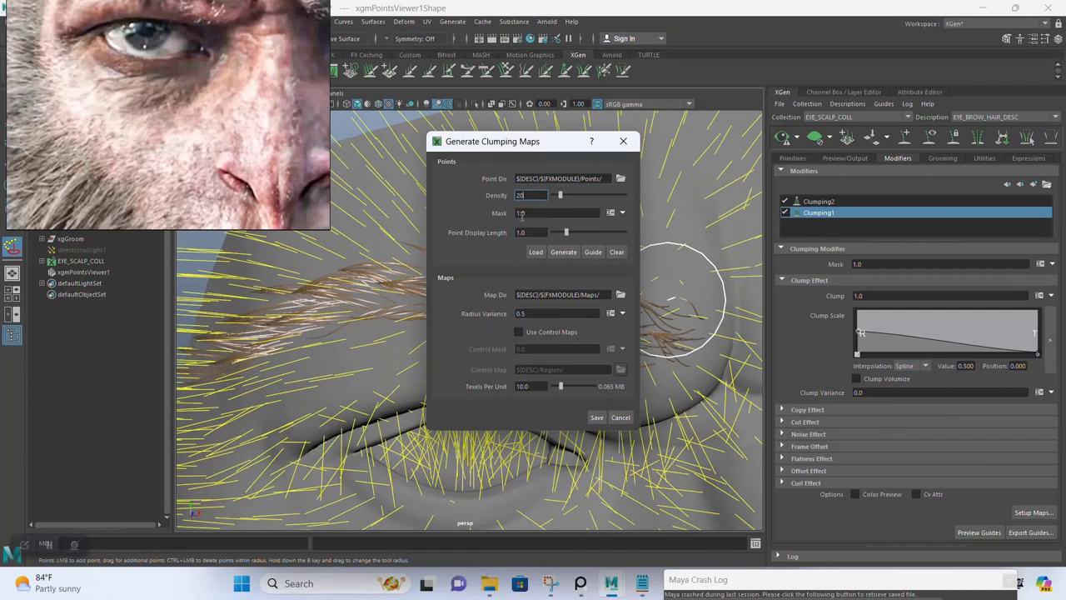
{"action": "left_click", "coordinate": [563, 253]}
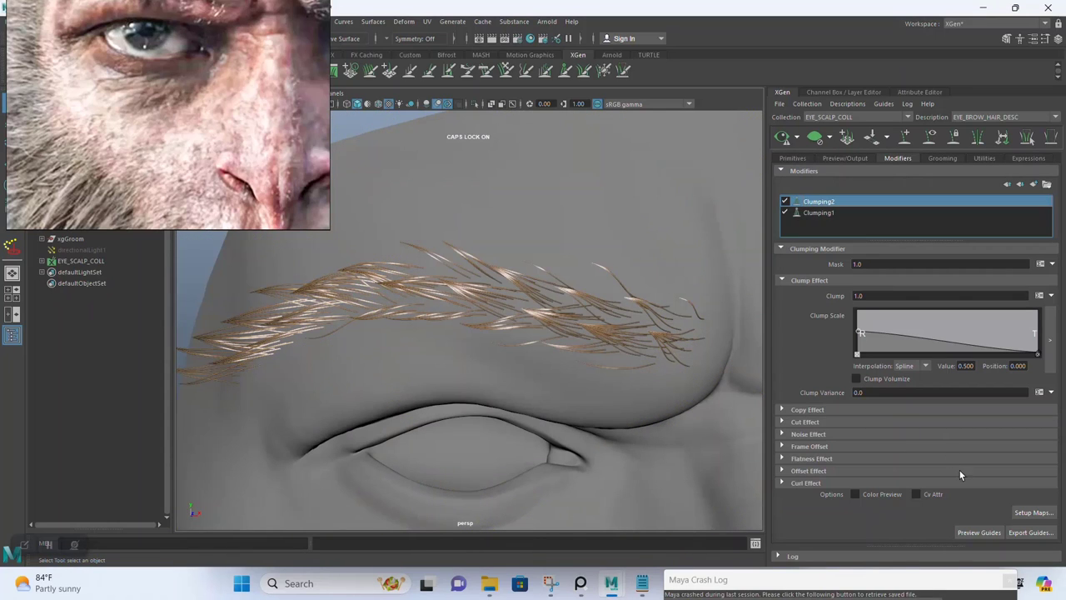
Regenerate the Clumping2 points at density 40 and save the modifier's maps
{"action": "left_click", "coordinate": [1033, 512]}
{"action": "double_click", "coordinate": [521, 195]}
{"action": "left_click", "coordinate": [563, 251]}
{"action": "left_click", "coordinate": [597, 418]}
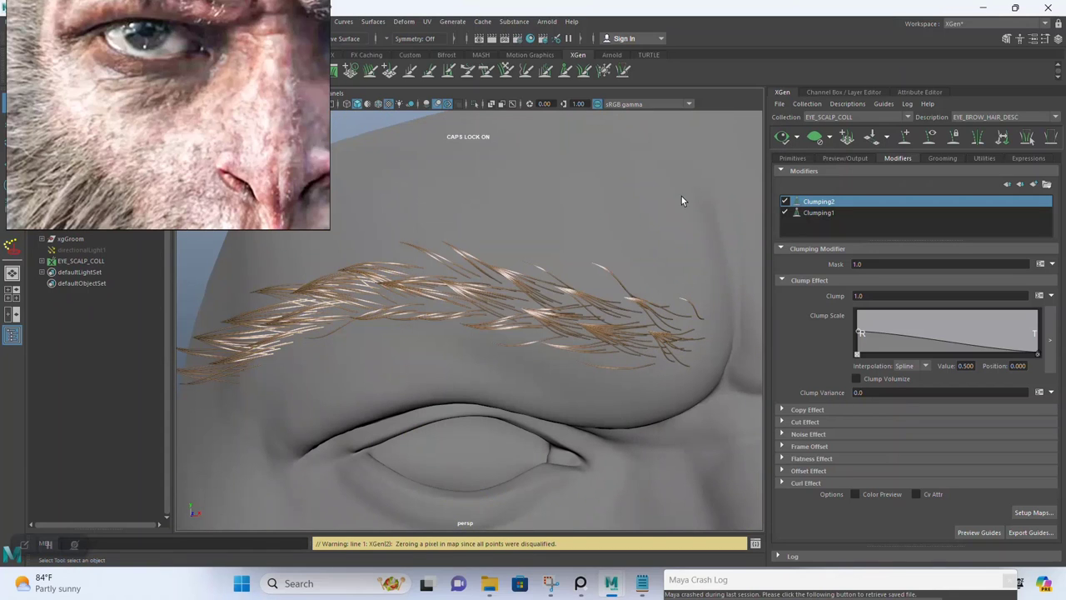
Update the hair preview and examine the finer brow clumps from several angles and distances
{"action": "right_click_drag", "start_coordinate": [561, 353], "coordinate": [445, 286], "text": "alt"}
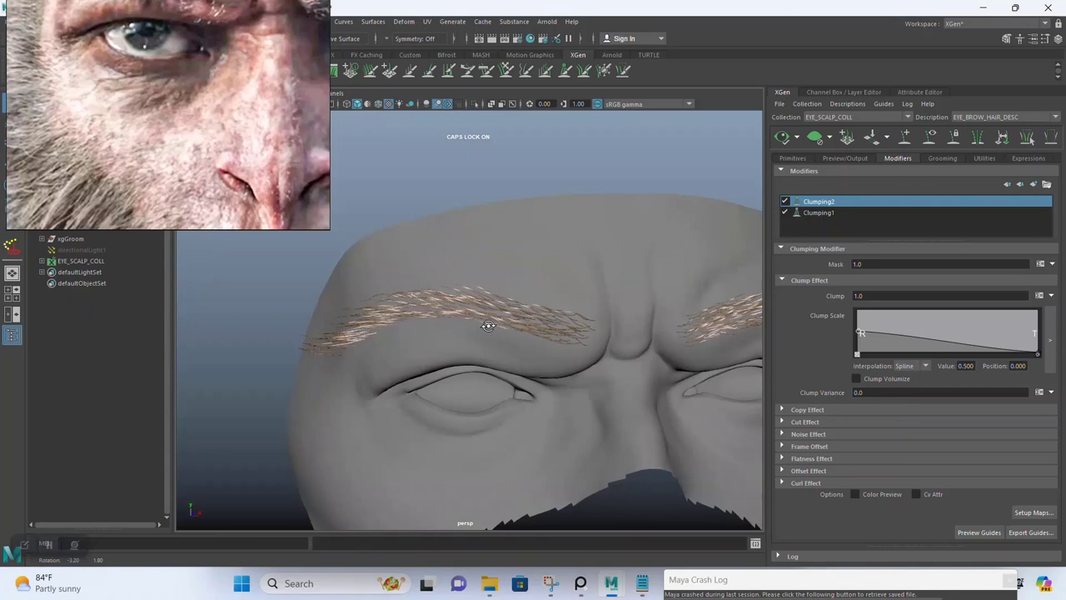
{"action": "right_click_drag", "start_coordinate": [491, 326], "coordinate": [452, 276], "text": "alt"}
{"action": "scroll", "coordinate": [452, 282], "scroll_direction": "up", "scroll_amount": 8}
{"action": "left_click_drag", "start_coordinate": [377, 338], "coordinate": [503, 347], "text": "alt"}
{"action": "right_click_drag", "start_coordinate": [503, 353], "coordinate": [455, 326], "text": "alt"}
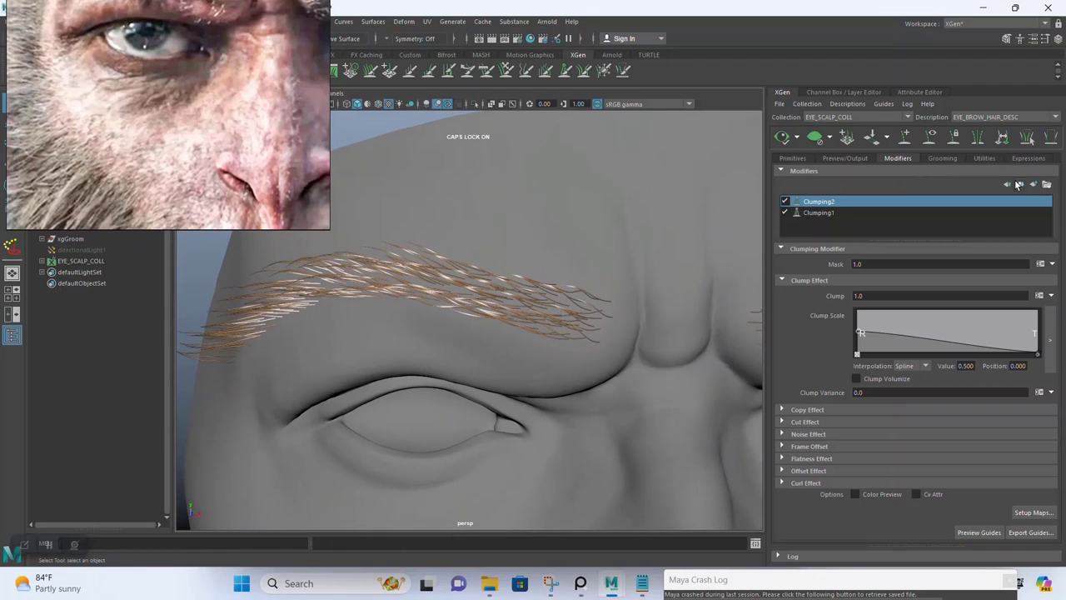
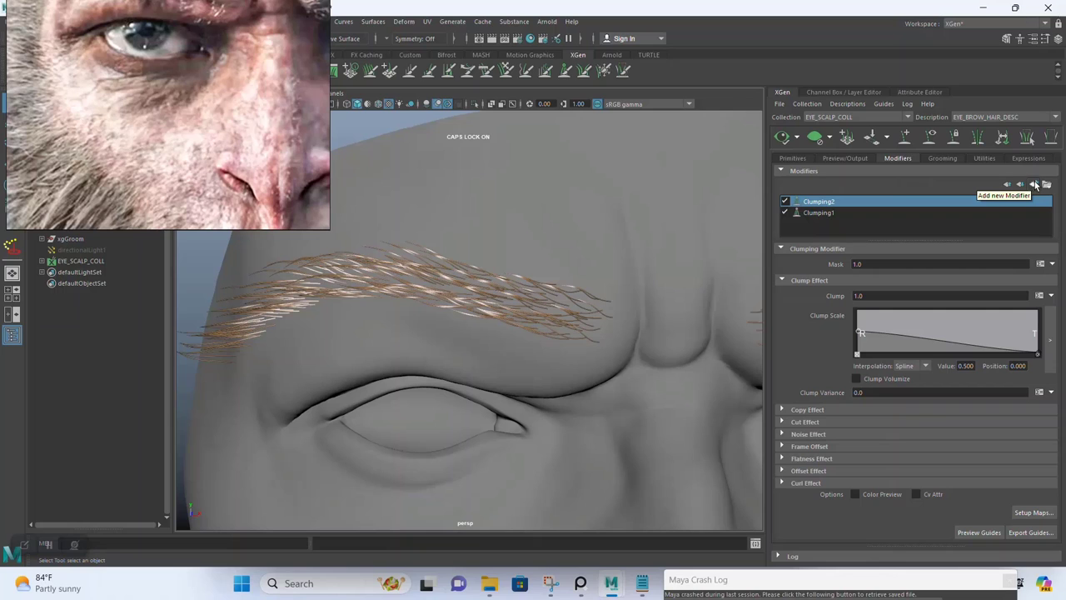
Raise the primitive density to about 92.6, update the preview and compare the fuller brow with the reference image
{"action": "left_click", "coordinate": [788, 157]}
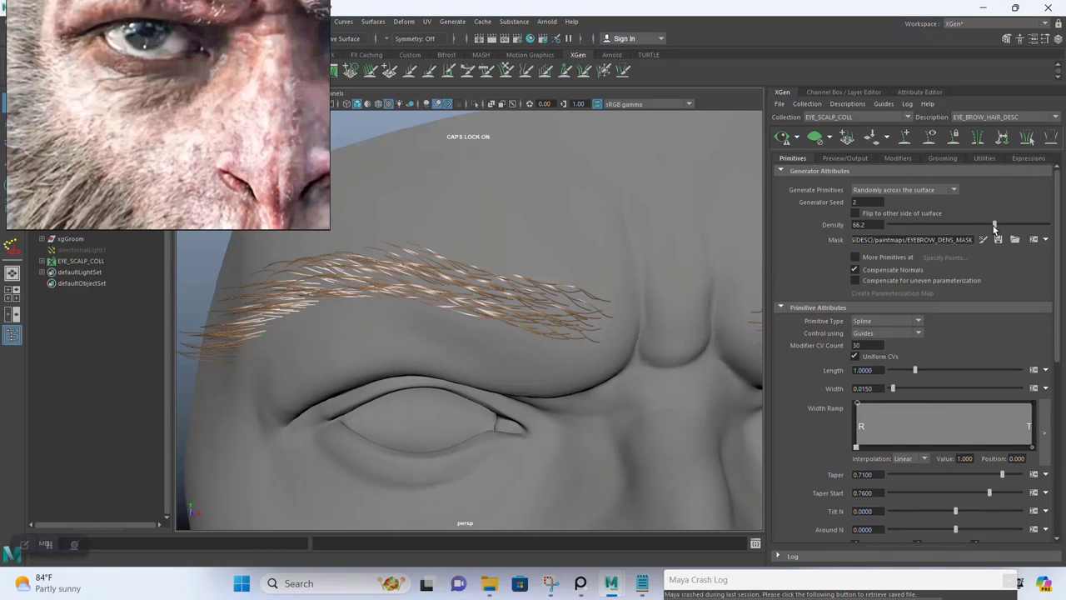
{"action": "left_click_drag", "start_coordinate": [994, 227], "coordinate": [997, 228]}
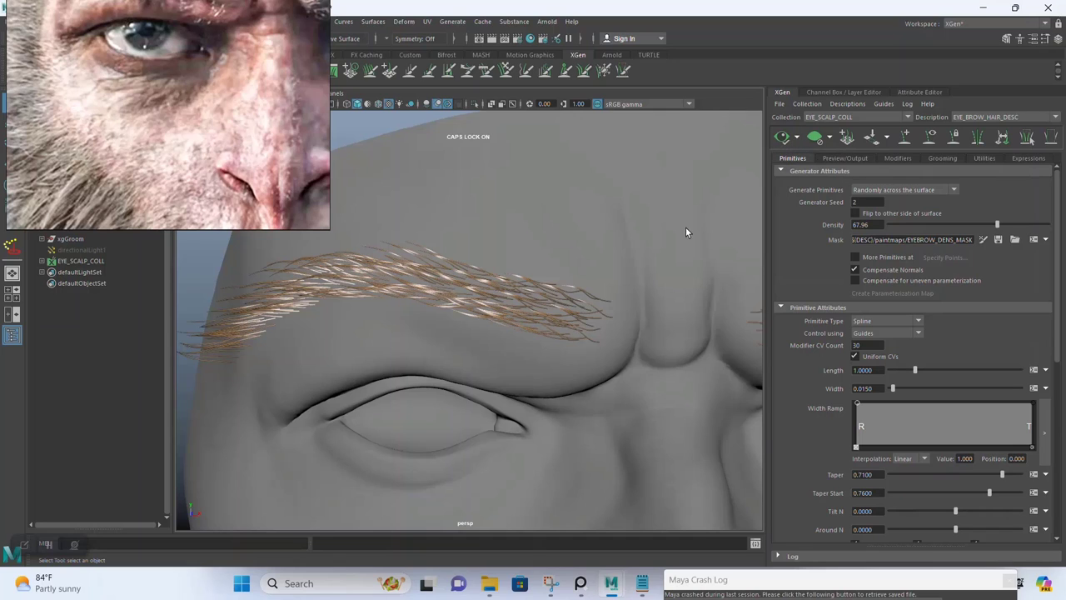
{"action": "left_click_drag", "start_coordinate": [1006, 227], "coordinate": [1036, 227]}
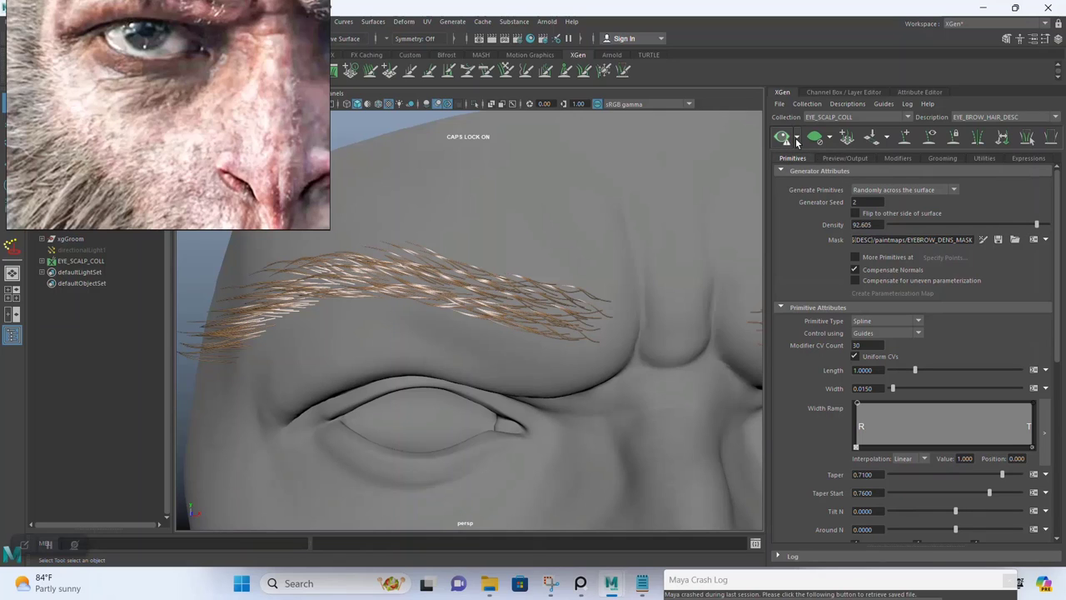
{"action": "mouse_move", "coordinate": [547, 273]}
{"action": "left_mouse_down", "text": "alt"}
{"action": "mouse_move", "coordinate": [538, 262]}
{"action": "mouse_move", "coordinate": [548, 262]}
{"action": "left_mouse_up", "text": "alt"}
{"action": "right_click_drag", "start_coordinate": [163, 89], "coordinate": [127, 150]}
{"action": "scroll", "coordinate": [459, 269], "scroll_direction": "down", "scroll_amount": 3}
{"action": "middle_click_drag", "start_coordinate": [527, 286], "coordinate": [519, 282], "text": "alt"}
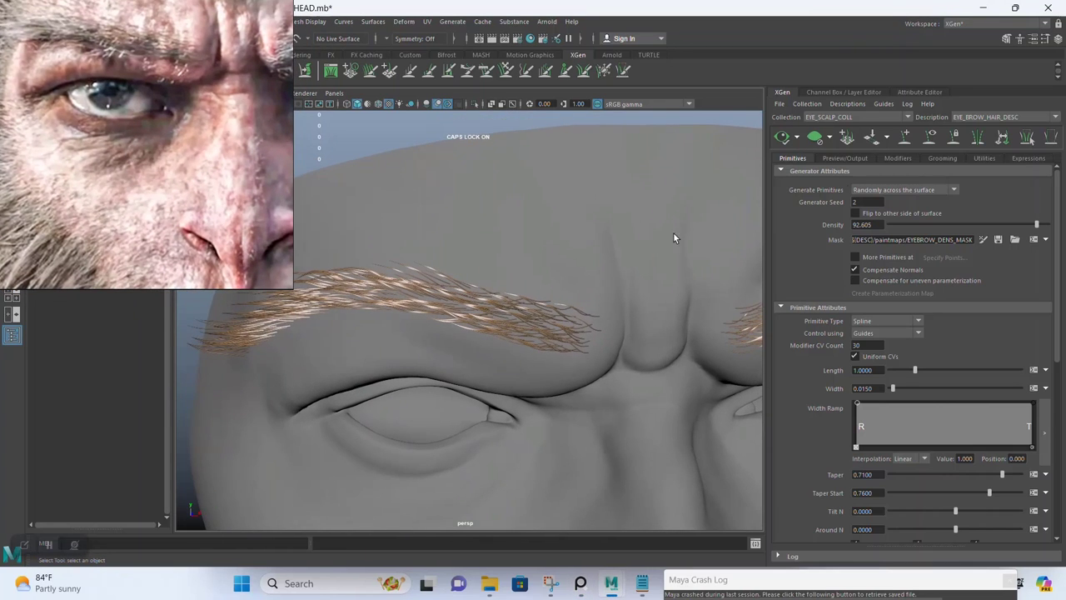
Regenerate the Clumping1 points at density 20 for the denser hair and save its maps
{"action": "left_click", "coordinate": [896, 158]}
{"action": "left_click", "coordinate": [834, 213]}
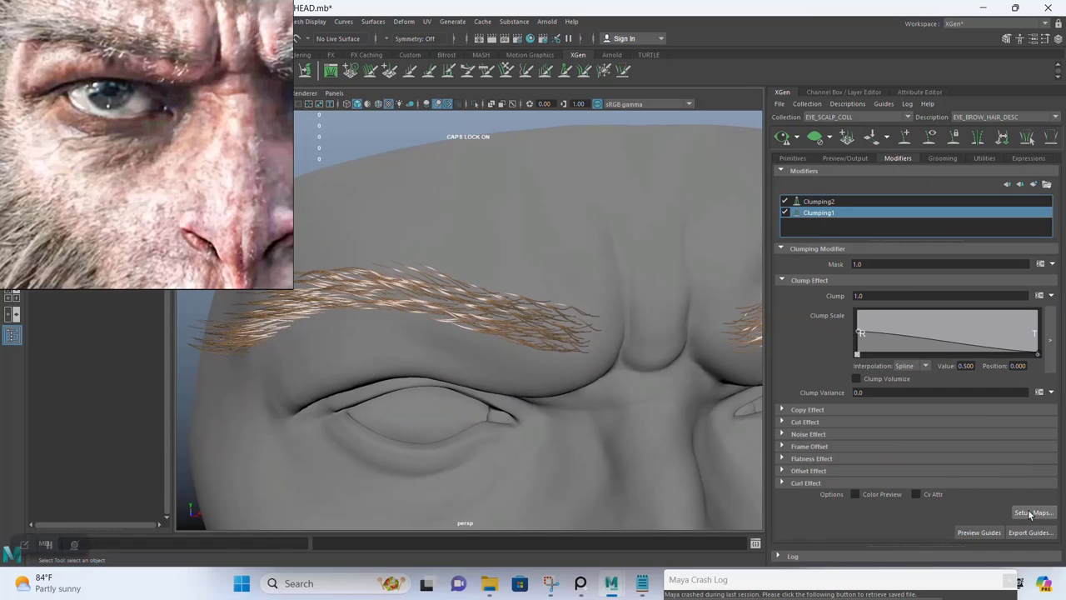
{"action": "left_click", "coordinate": [1031, 514]}
{"action": "left_click", "coordinate": [566, 253]}
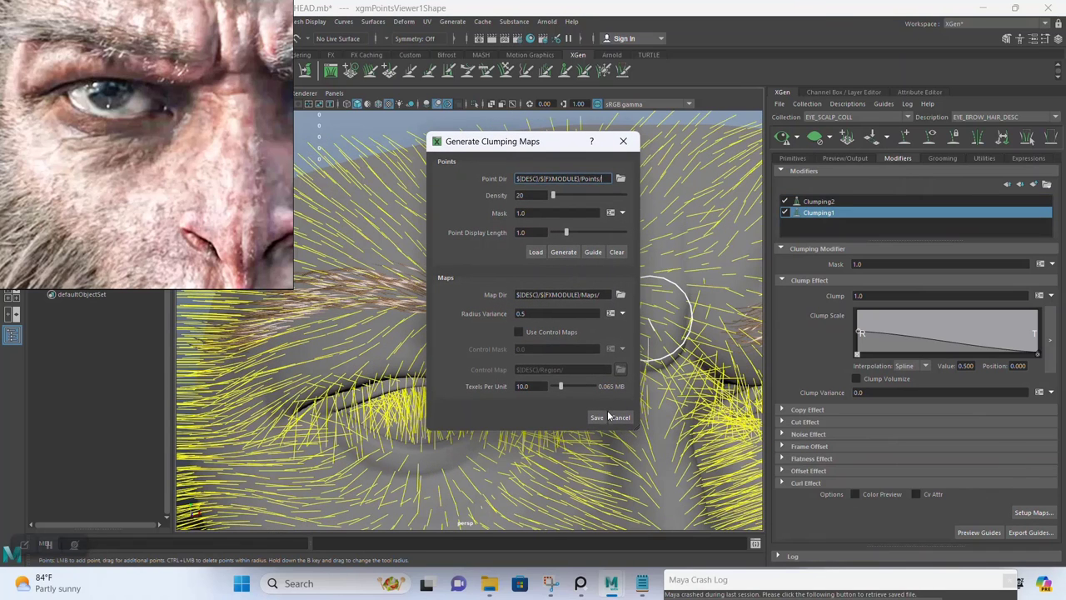
{"action": "left_click", "coordinate": [605, 417]}
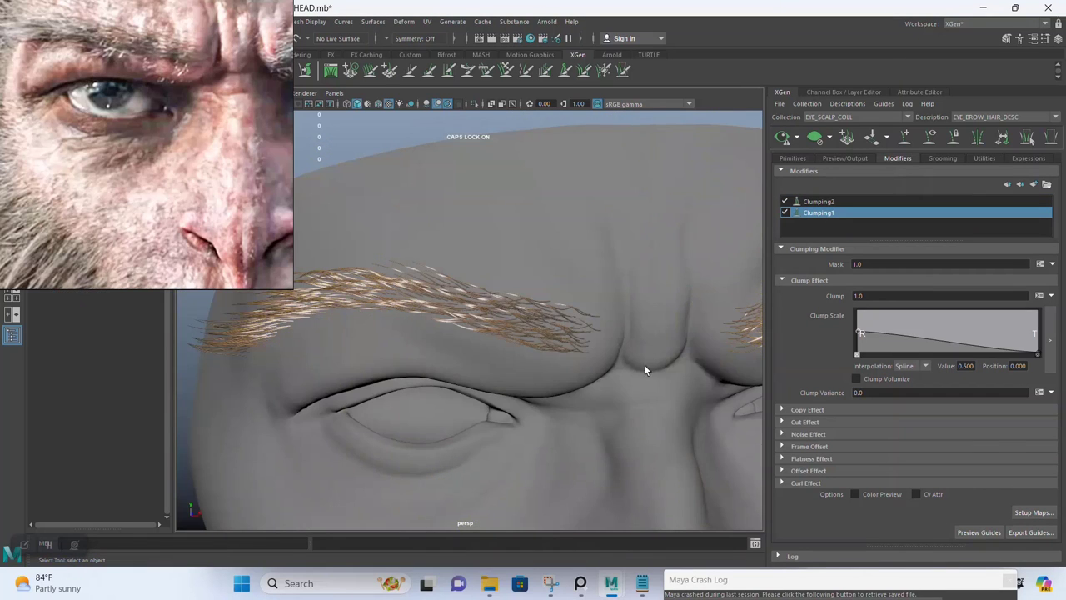
Regenerate the Clumping2 points at density 40, save its maps and check the brow in the updated preview
{"action": "left_click", "coordinate": [819, 202]}
{"action": "left_click", "coordinate": [1033, 512]}
{"action": "left_click", "coordinate": [563, 252]}
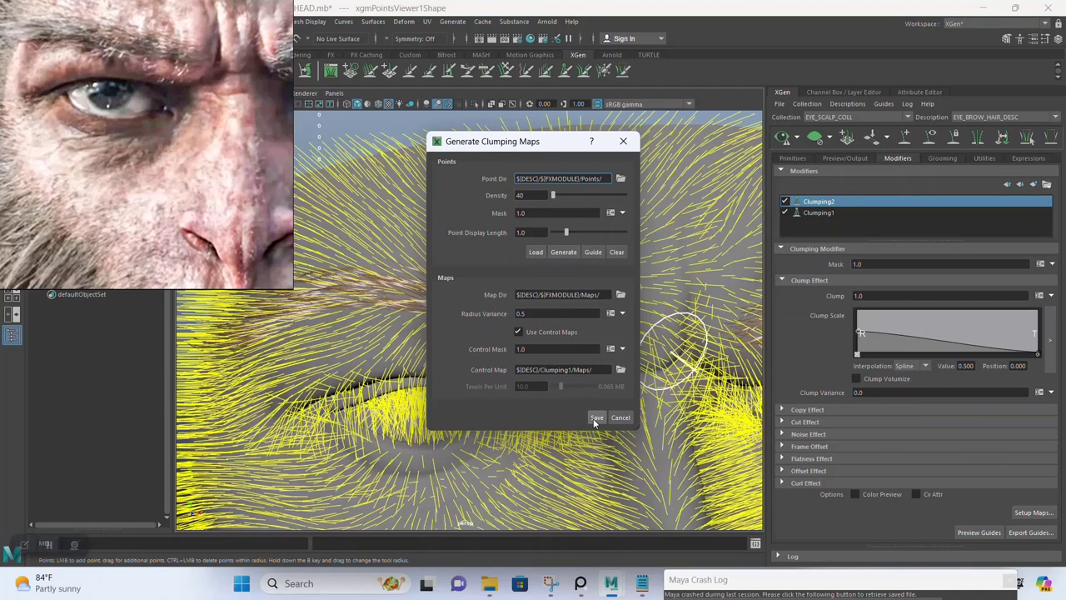
{"action": "left_click", "coordinate": [596, 419]}
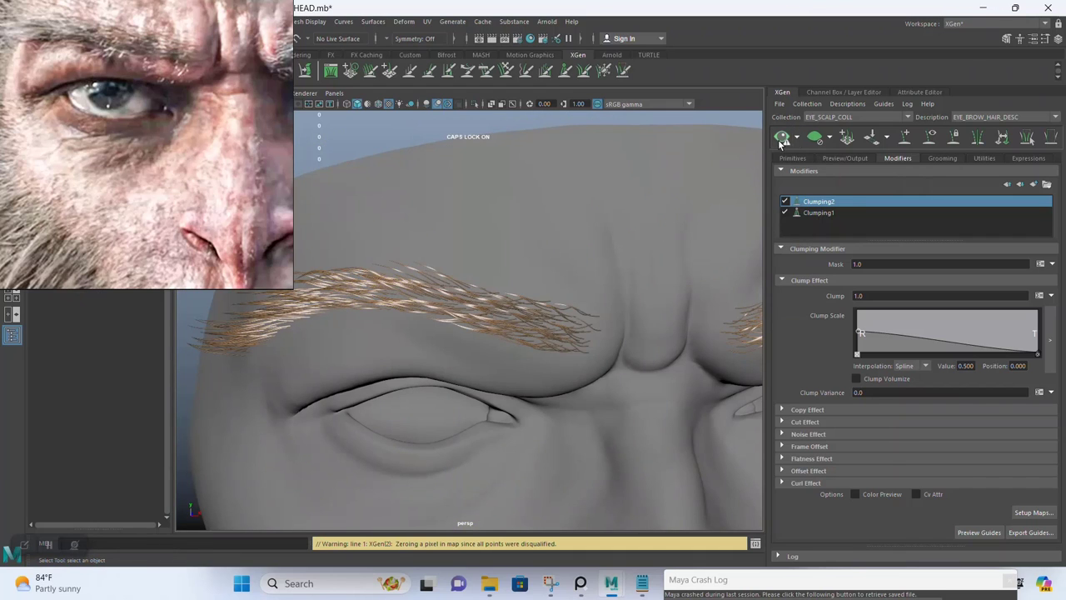
{"action": "left_click_drag", "start_coordinate": [499, 327], "coordinate": [642, 324], "text": "alt"}
Add a Noise modifier on top of the two Clumping modifiers
{"action": "left_click", "coordinate": [1033, 184]}
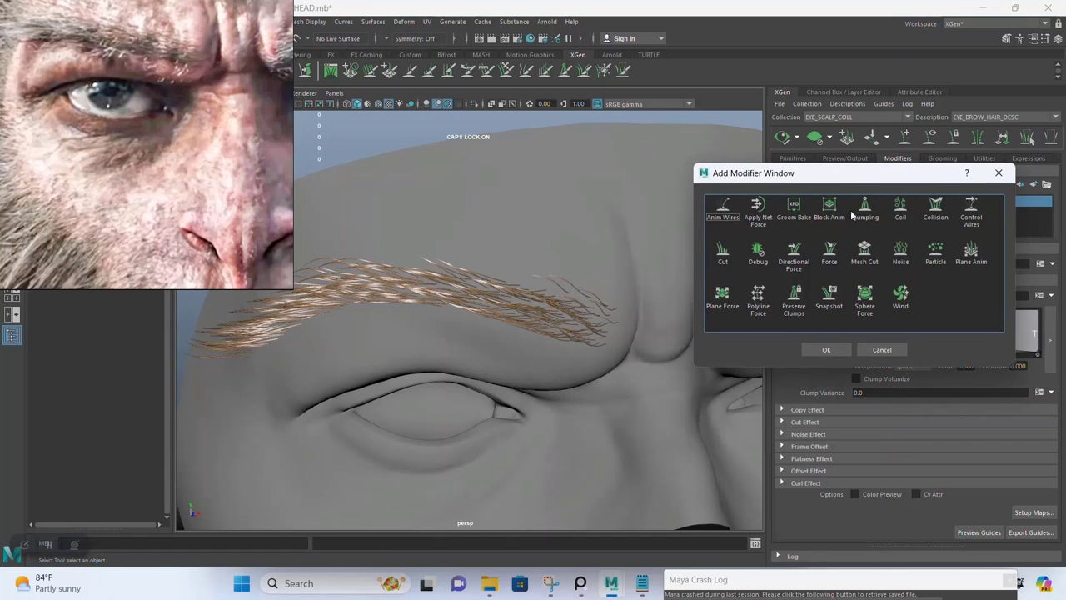
{"action": "left_click", "coordinate": [899, 254]}
{"action": "left_click", "coordinate": [825, 350]}
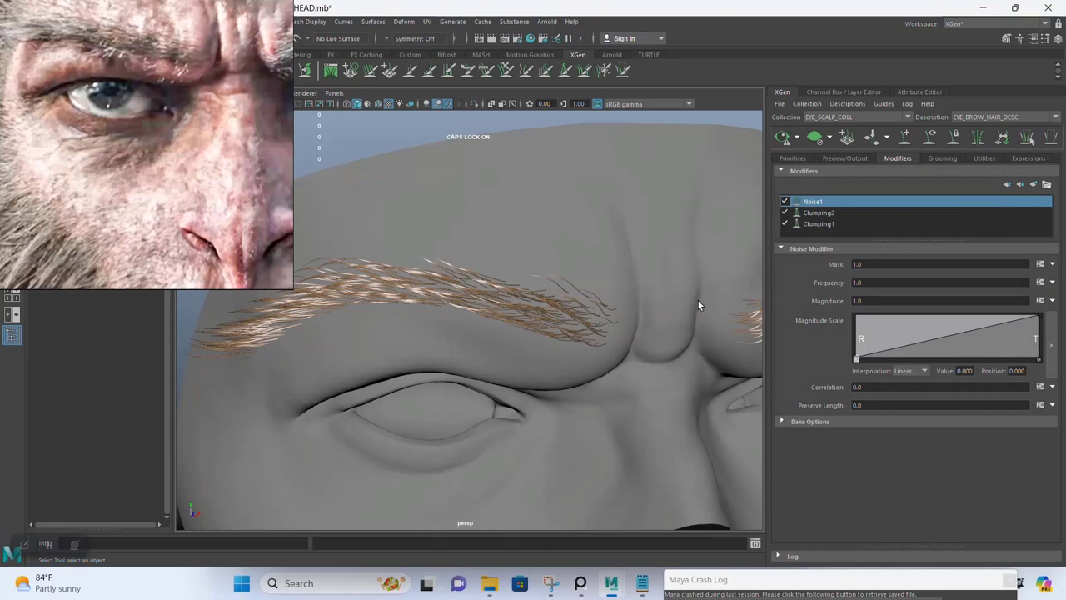
Update the hair preview and examine the default noise effect on the brow hairs from several angles
{"action": "left_click", "coordinate": [783, 136]}
{"action": "left_click_drag", "start_coordinate": [507, 257], "coordinate": [547, 257], "text": "alt"}
{"action": "right_click_drag", "start_coordinate": [547, 258], "coordinate": [524, 347], "text": "alt"}
{"action": "left_click_drag", "start_coordinate": [525, 347], "coordinate": [545, 297], "text": "alt"}
{"action": "right_click_drag", "start_coordinate": [545, 298], "coordinate": [542, 261], "text": "alt"}
{"action": "left_click_drag", "start_coordinate": [542, 262], "coordinate": [590, 288], "text": "alt"}
{"action": "left_click_drag", "start_coordinate": [465, 280], "coordinate": [528, 245], "text": "alt"}
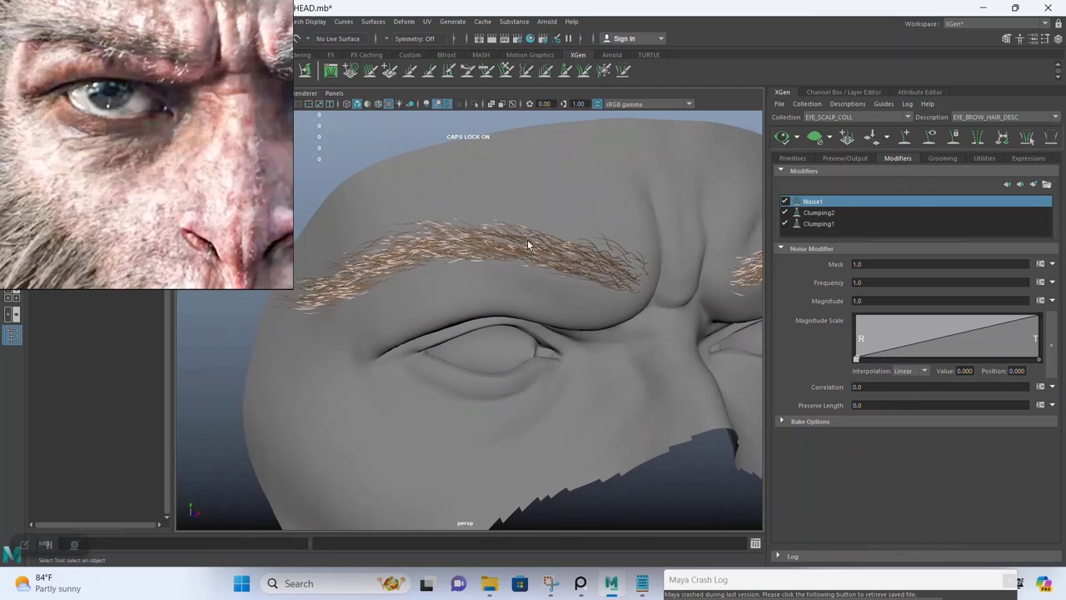
{"action": "right_click_drag", "start_coordinate": [528, 244], "coordinate": [543, 312], "text": "alt"}
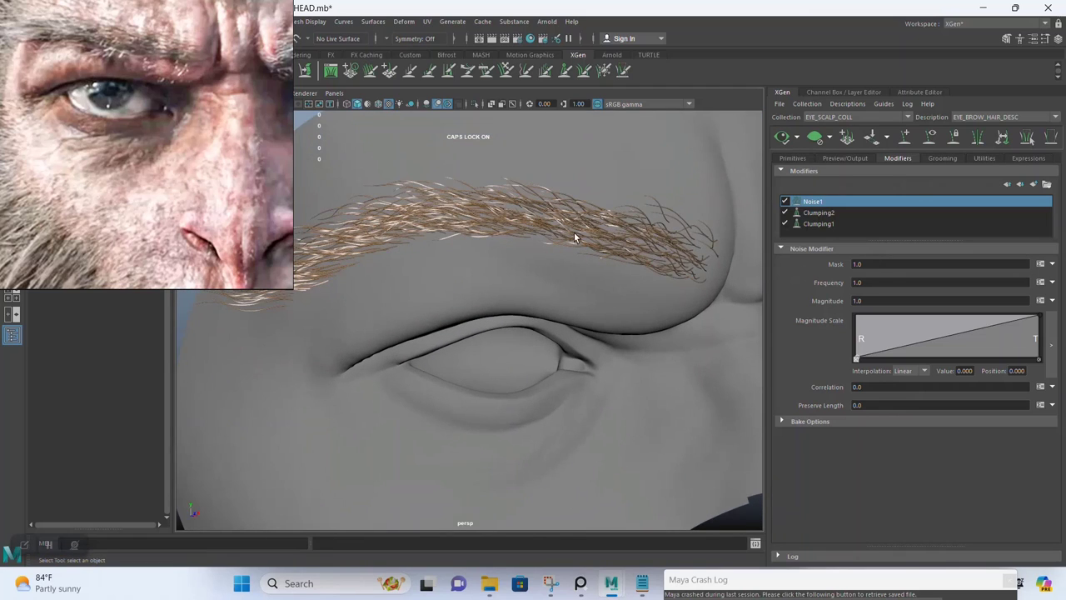
{"action": "left_click_drag", "start_coordinate": [574, 231], "coordinate": [496, 304], "text": "alt"}
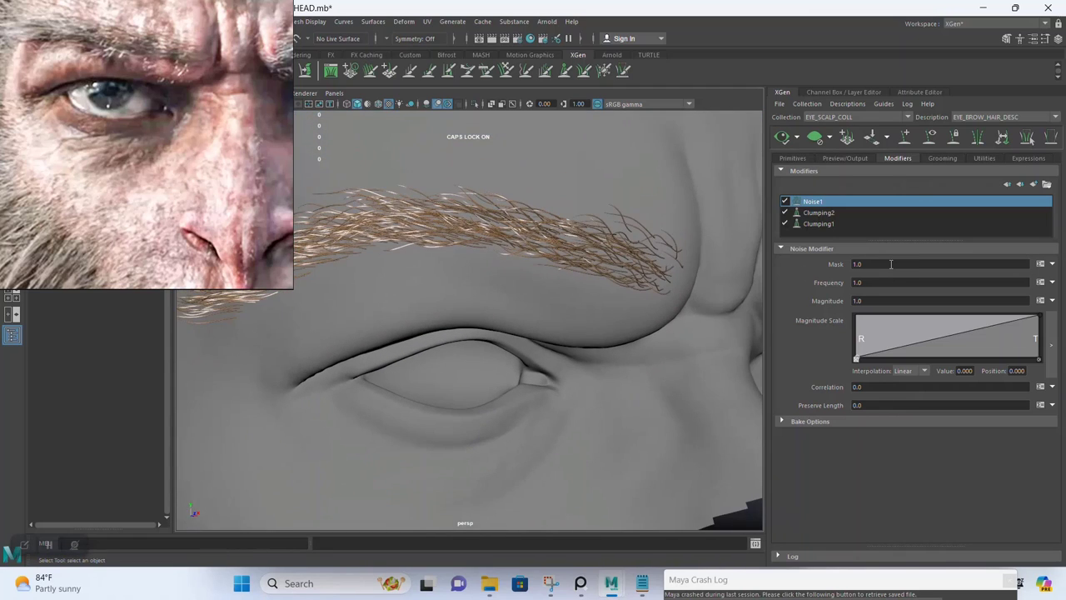
Switch to the wecht.txt notes in Notepad and copy the noise frequency expression rand(0.0,1.3)
{"action": "left_click", "coordinate": [643, 584]}
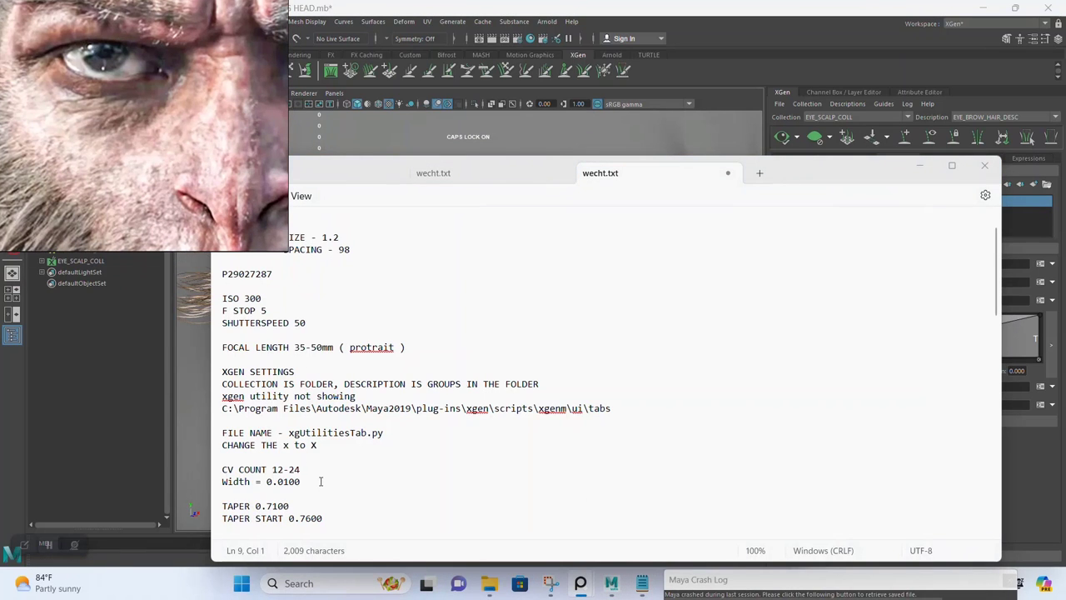
{"action": "scroll", "coordinate": [320, 481], "scroll_direction": "down", "scroll_amount": 4}
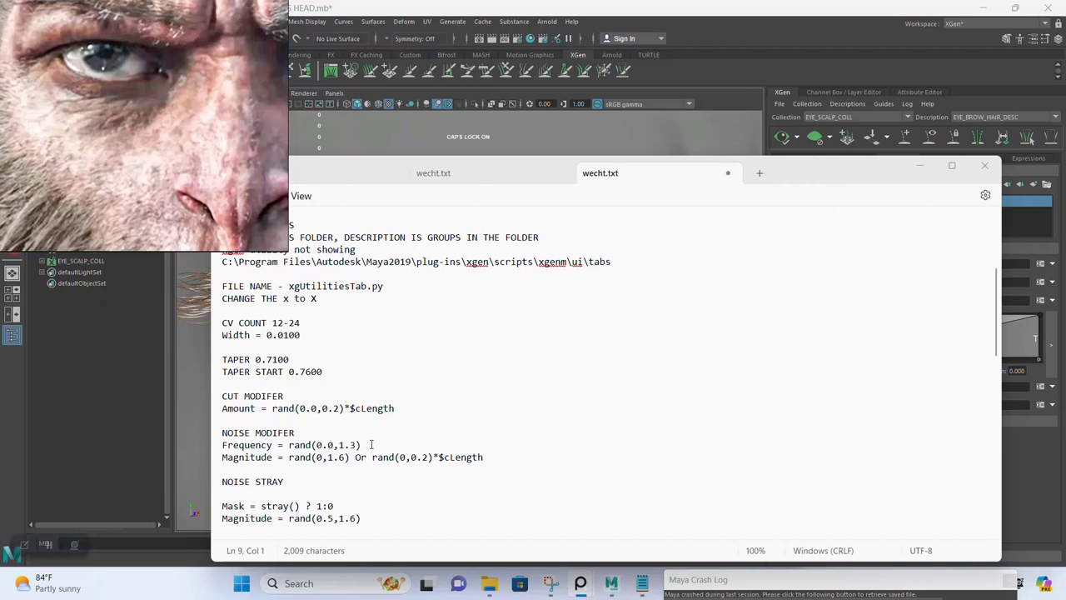
{"action": "left_click_drag", "start_coordinate": [361, 445], "coordinate": [290, 448]}
{"action": "key", "text": "ctrl+c"}
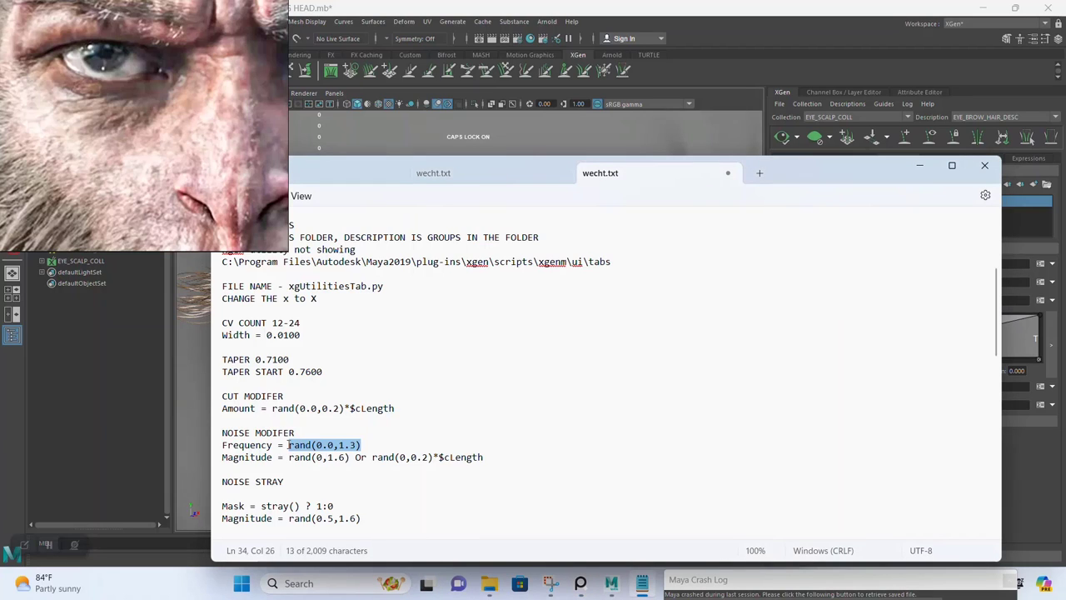
Return to Maya, set the Noise1 mask expression to rand(0.0,1) and update the hair preview
{"action": "left_click", "coordinate": [920, 165]}
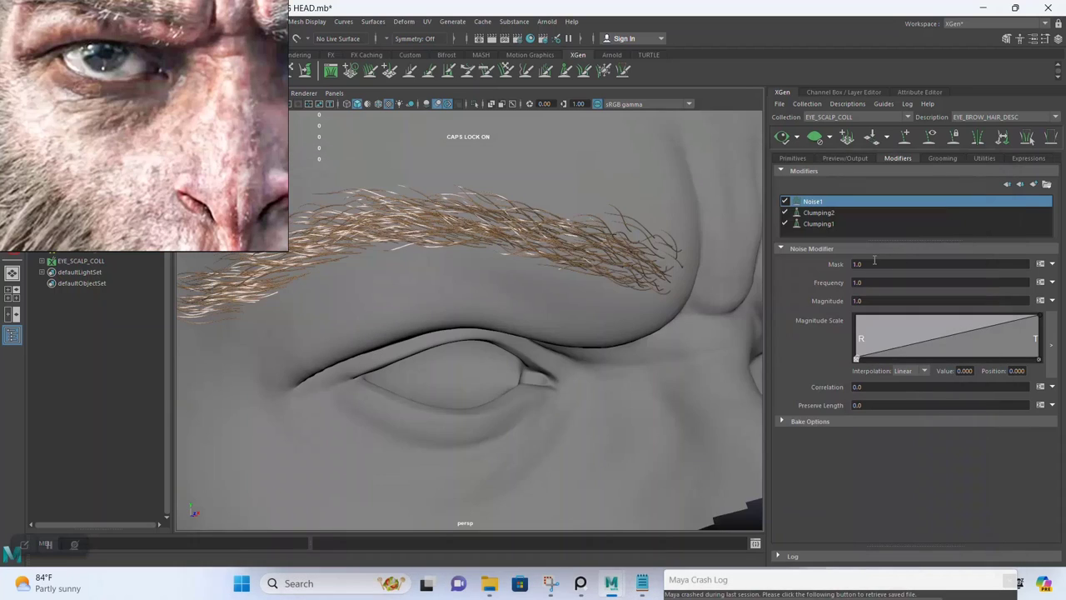
{"action": "key", "text": "ctrl+v"}
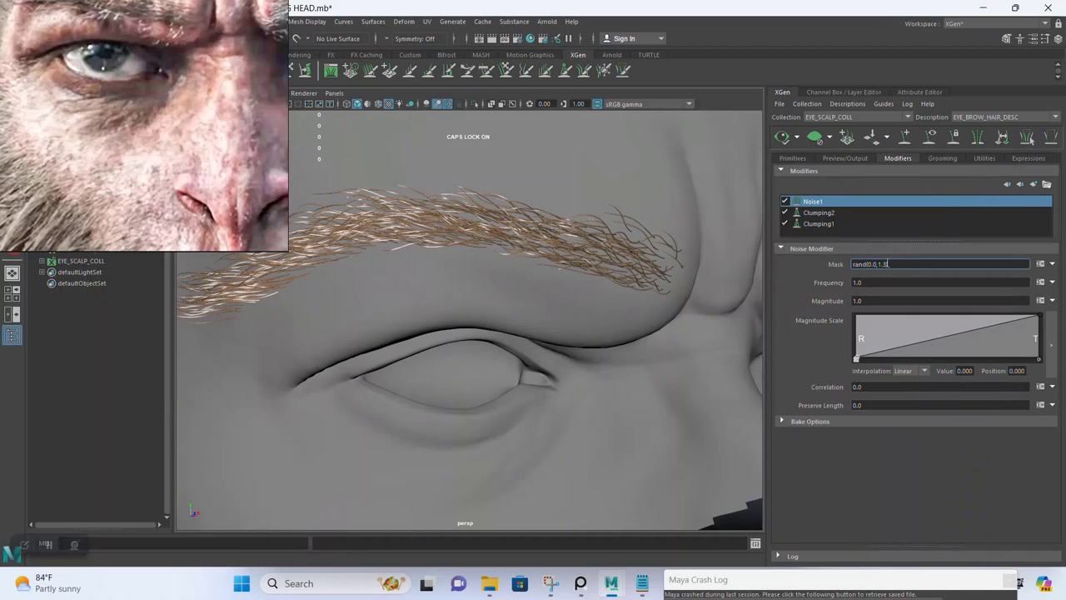
{"action": "key", "text": "BackSpace"}
{"action": "key", "text": "BackSpace"}
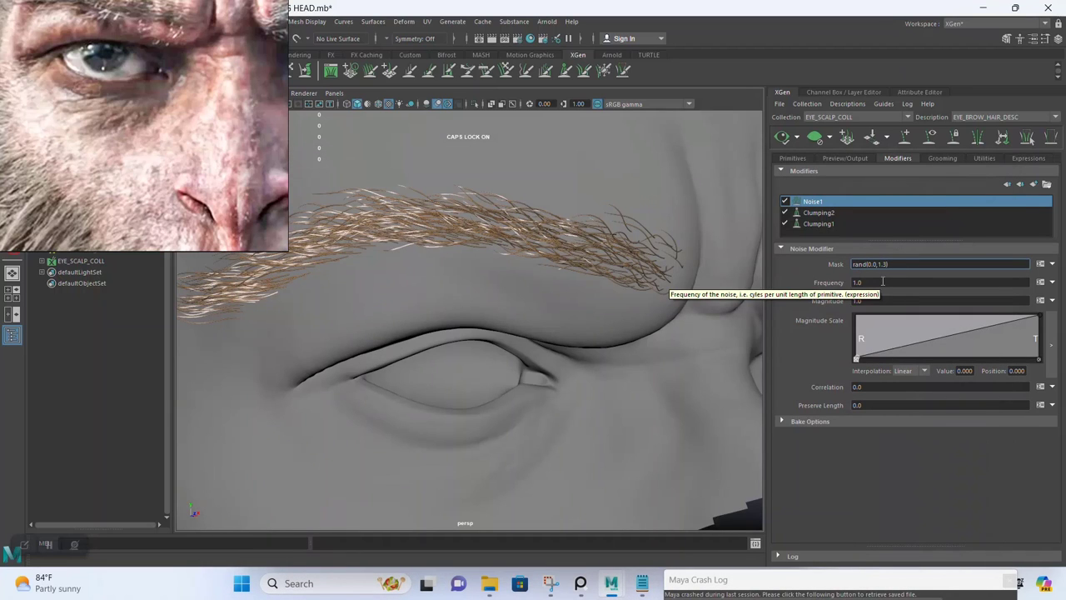
{"action": "key", "text": "Return"}
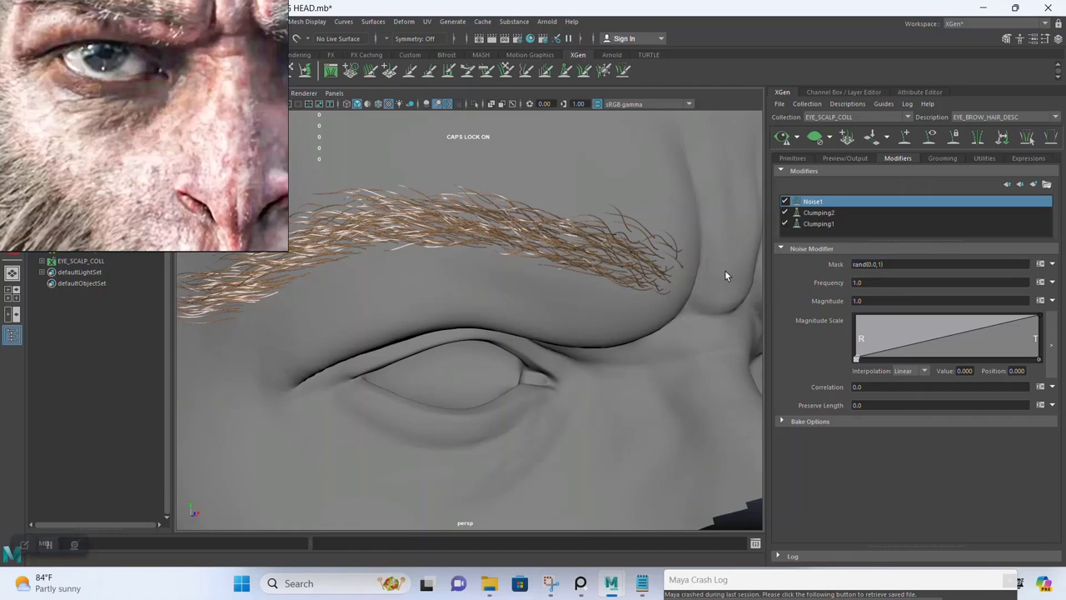
{"action": "left_click", "coordinate": [782, 138]}
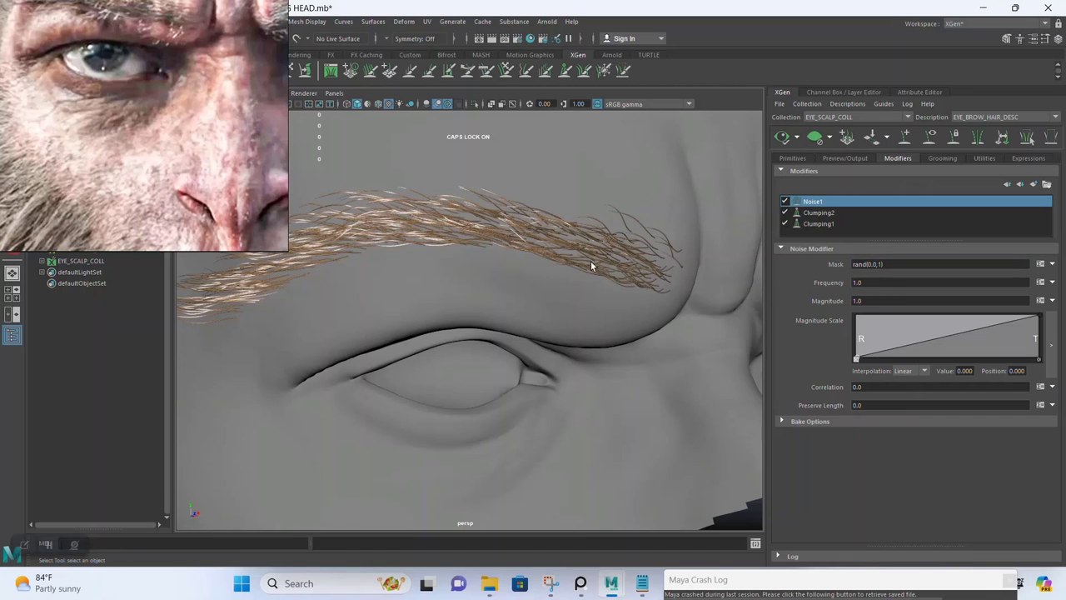
Check the softened noise on both brows and add a Cut modifier above Noise1
{"action": "scroll", "coordinate": [550, 307], "scroll_direction": "down", "scroll_amount": 2}
{"action": "left_click_drag", "start_coordinate": [545, 320], "coordinate": [538, 318], "text": "alt"}
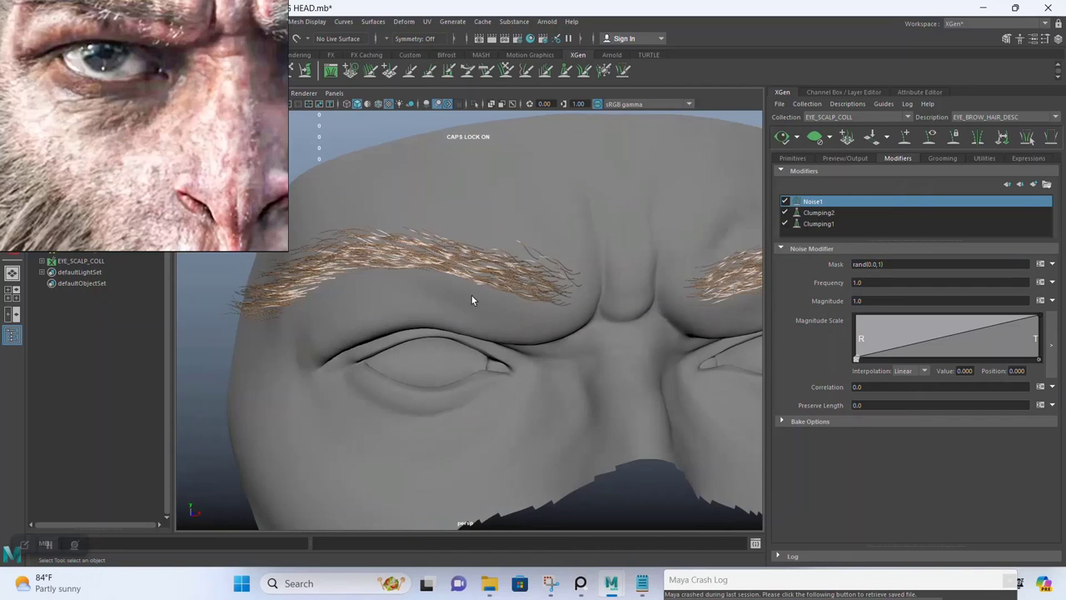
{"action": "left_click_drag", "start_coordinate": [471, 300], "coordinate": [545, 302], "text": "alt"}
{"action": "scroll", "coordinate": [528, 307], "scroll_direction": "down", "scroll_amount": 3}
{"action": "right_click_drag", "start_coordinate": [545, 302], "coordinate": [448, 340], "text": "alt"}
{"action": "left_click_drag", "start_coordinate": [447, 341], "coordinate": [467, 325], "text": "alt"}
{"action": "left_click", "coordinate": [1034, 184]}
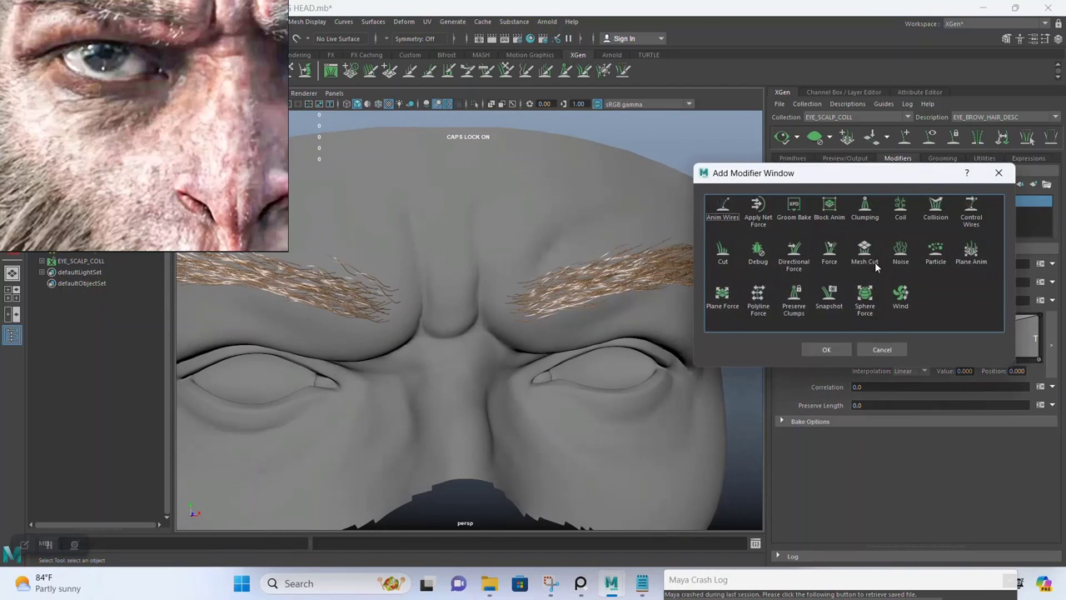
{"action": "left_click", "coordinate": [723, 254]}
{"action": "left_click", "coordinate": [824, 349]}
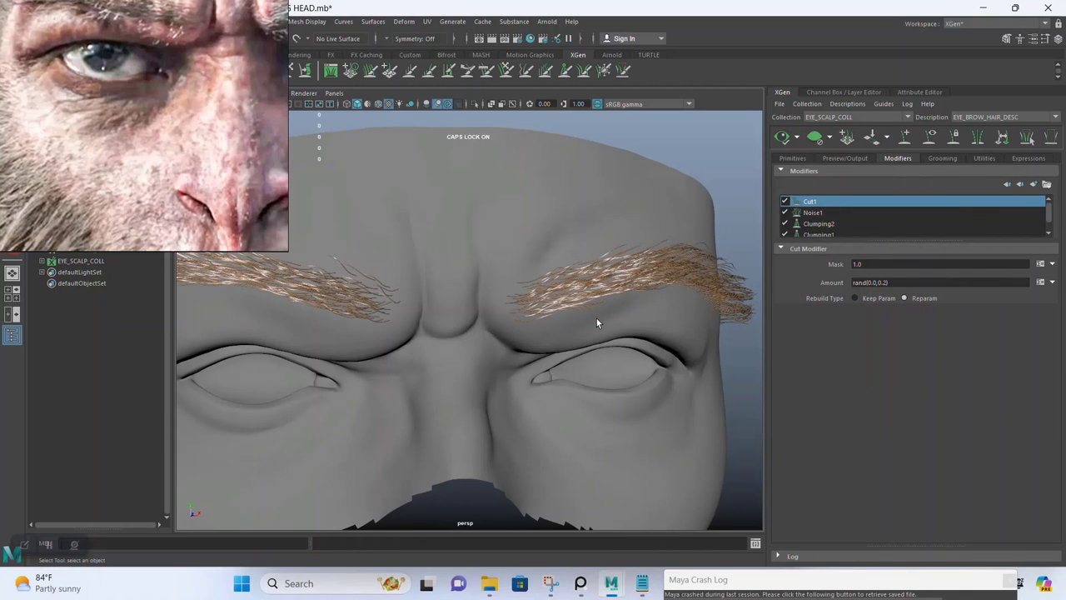
Set the Cut modifier's amount expression to rand(0.0,0.6)
{"action": "scroll", "coordinate": [548, 321], "scroll_direction": "down", "scroll_amount": 2}
{"action": "left_click_drag", "start_coordinate": [471, 315], "coordinate": [541, 312], "text": "alt"}
{"action": "scroll", "coordinate": [541, 313], "scroll_direction": "up", "scroll_amount": 3}
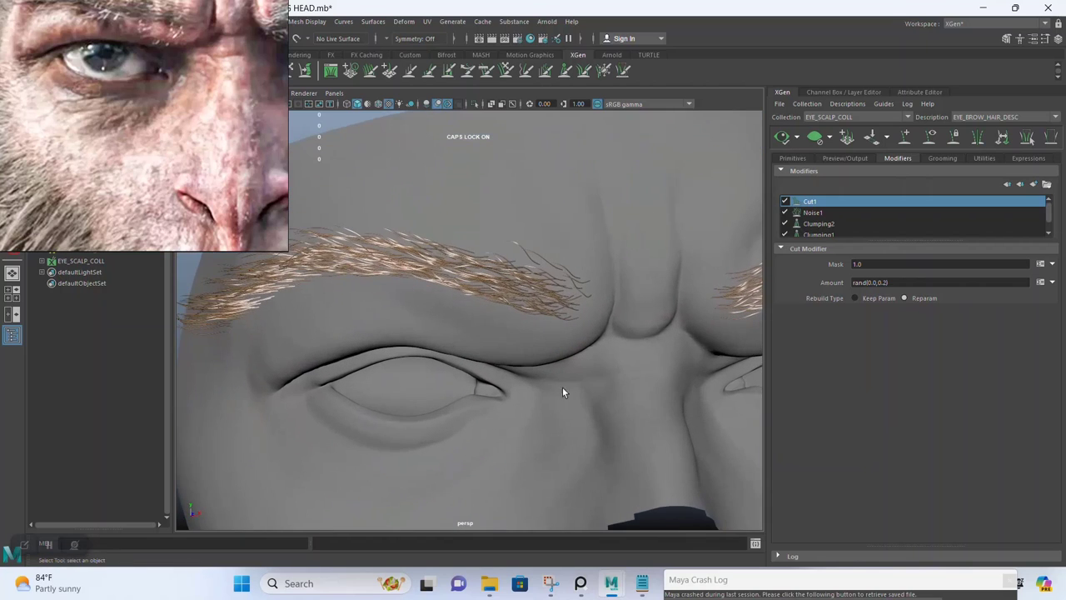
{"action": "scroll", "coordinate": [633, 364], "scroll_direction": "up", "scroll_amount": 2}
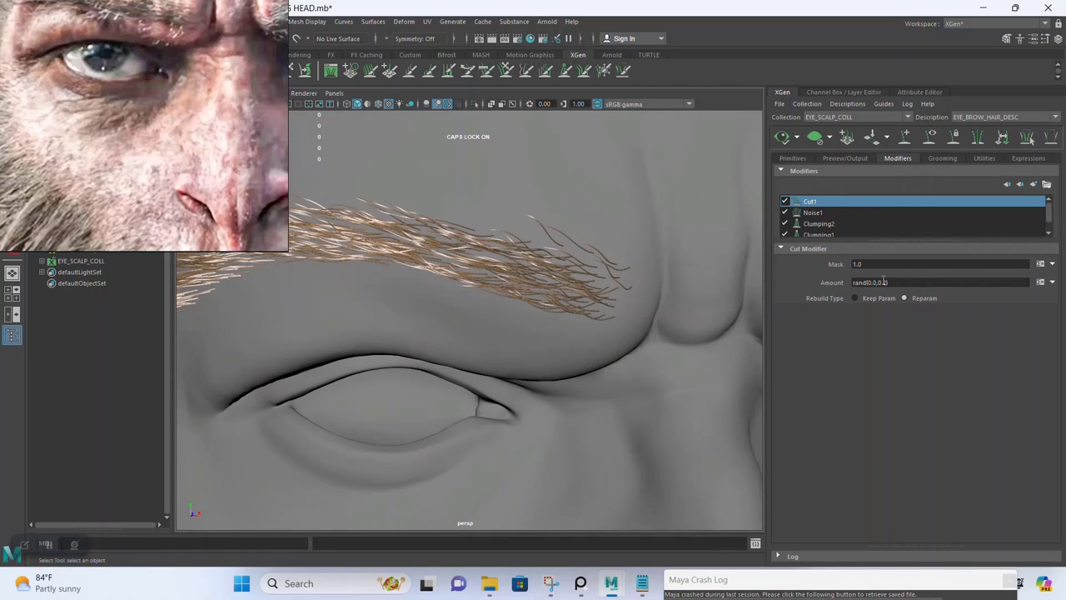
{"action": "left_click", "coordinate": [884, 281]}
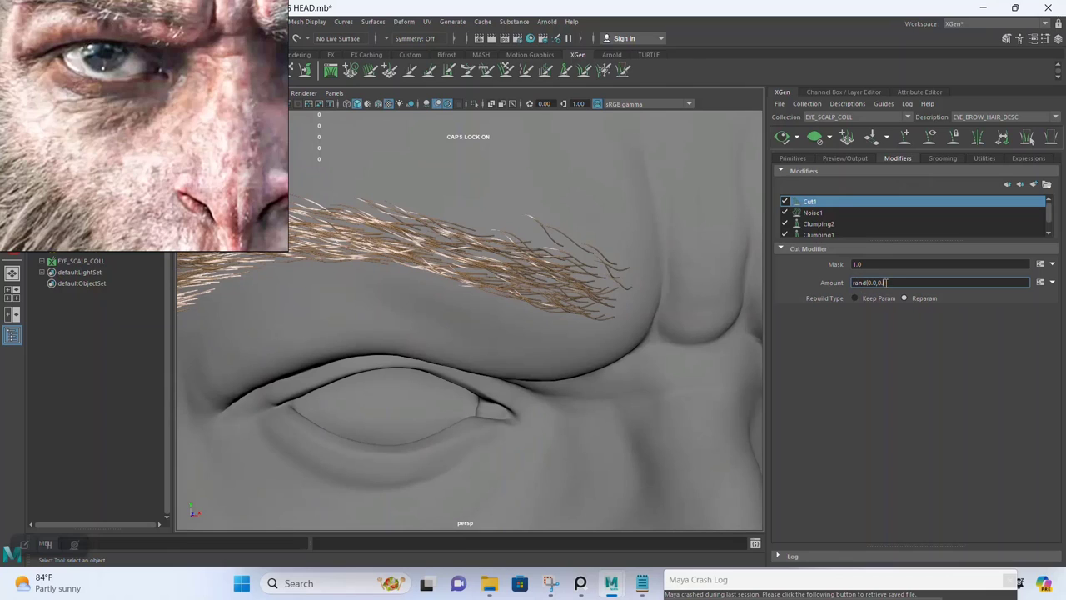
{"action": "key", "text": "Return"}
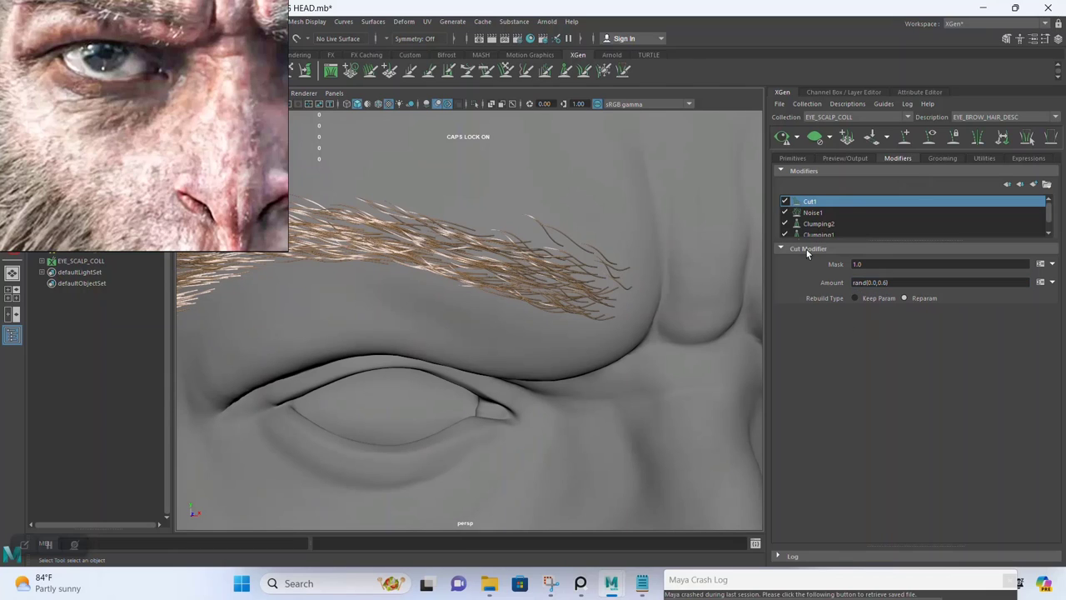
Copy the cut expression rand(0.0,0.2)*$cLength from the wecht.txt notes in Notepad and use it as the Cut1 amount in Maya
{"action": "left_click", "coordinate": [642, 583]}
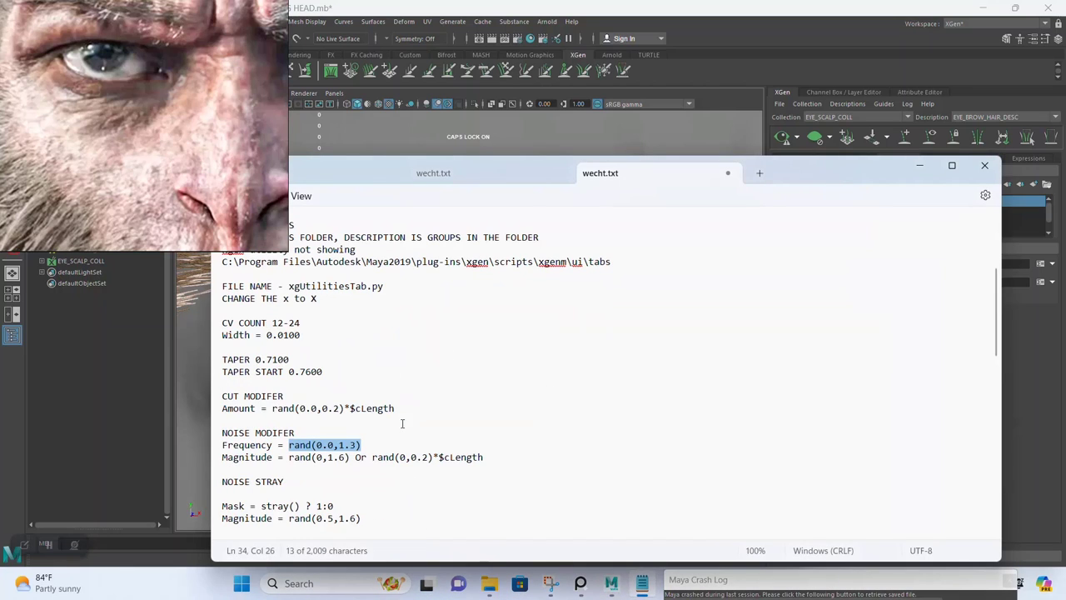
{"action": "left_click_drag", "start_coordinate": [396, 409], "coordinate": [274, 414]}
{"action": "key", "text": "ctrl+c"}
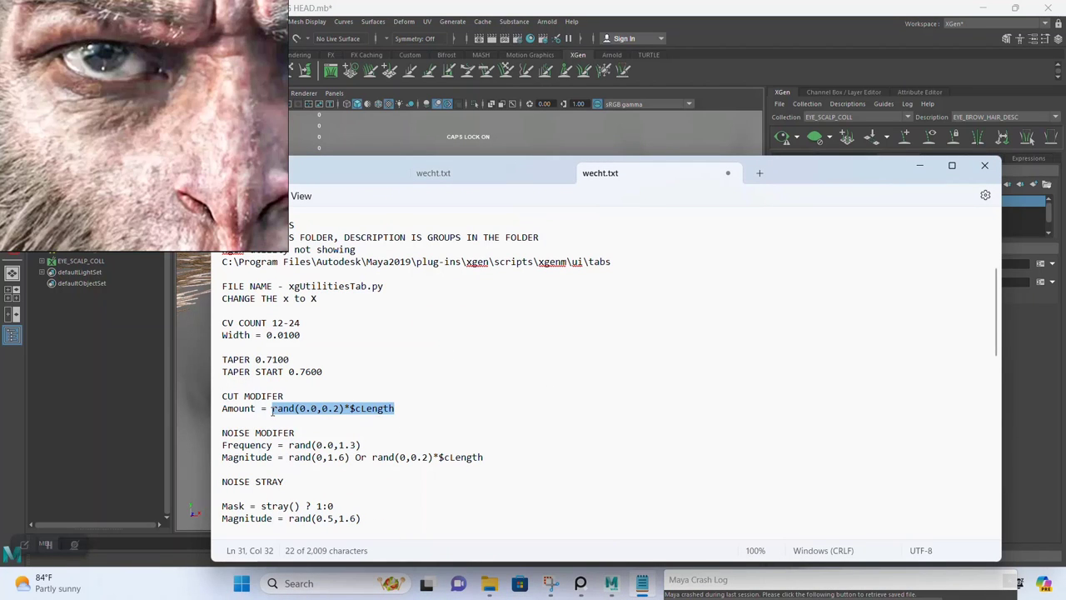
{"action": "left_click", "coordinate": [921, 166]}
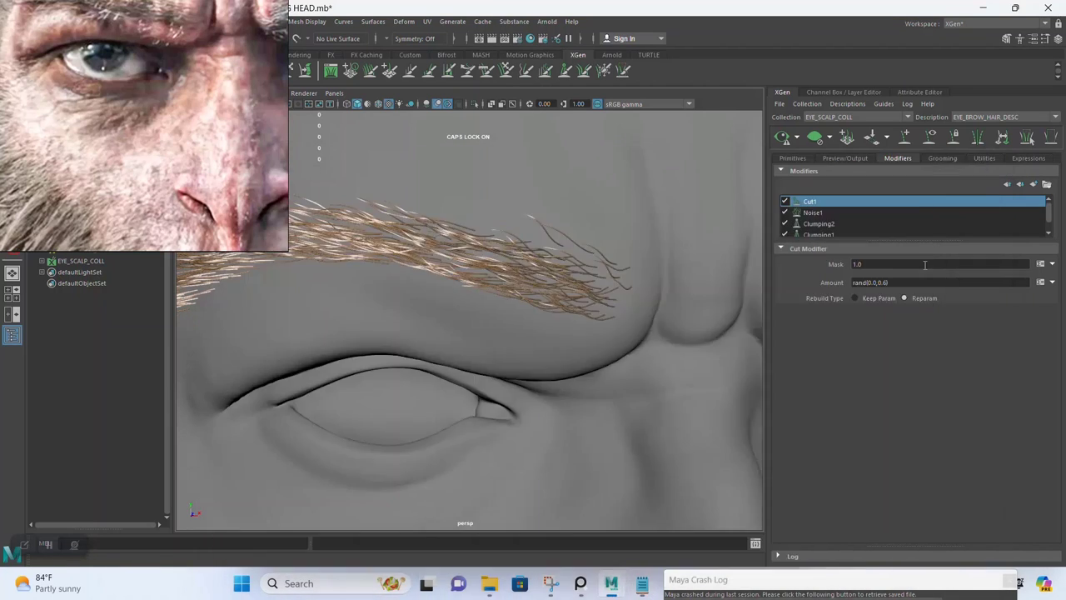
{"action": "left_click_drag", "start_coordinate": [889, 283], "coordinate": [867, 283]}
{"action": "key", "text": "ctrl+v"}
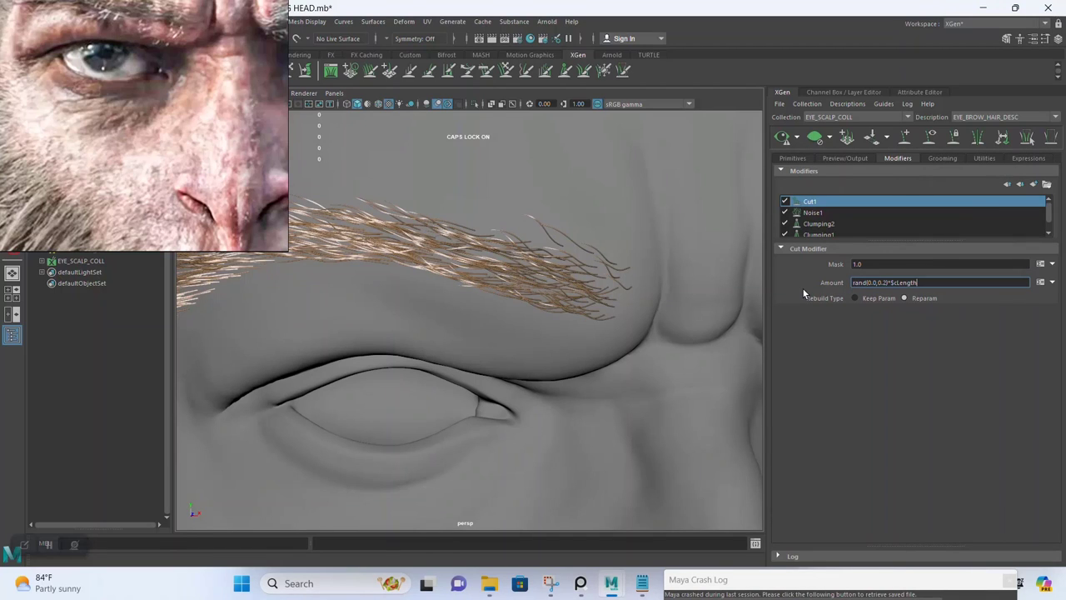
{"action": "key", "text": "Return"}
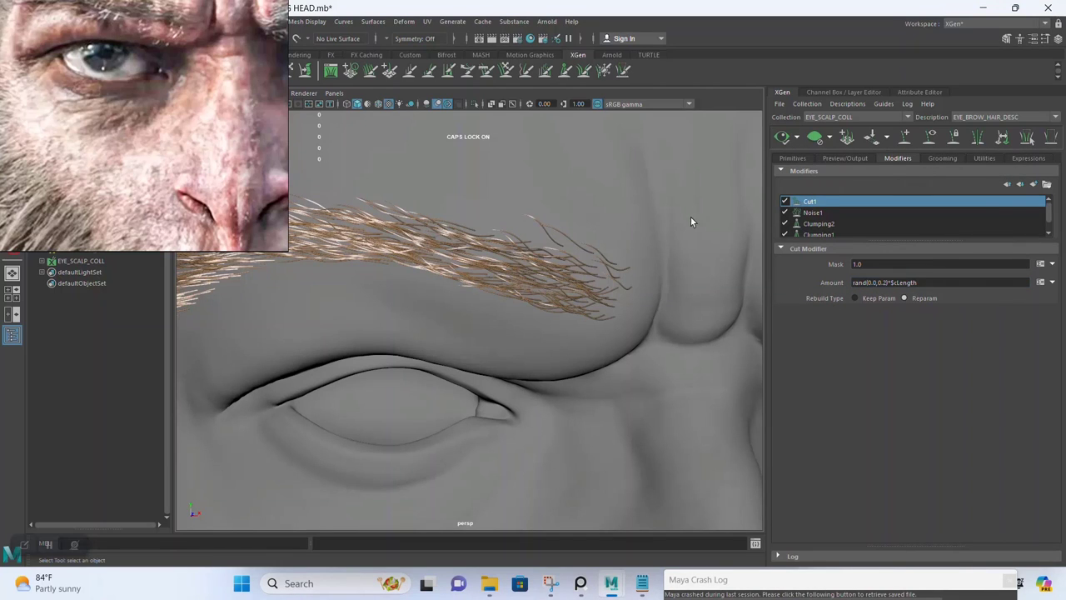
Change the Cut1 amount to rand(0.0,0.6)*$cLength and update the hair preview
{"action": "scroll", "coordinate": [649, 294], "scroll_direction": "down", "scroll_amount": 3}
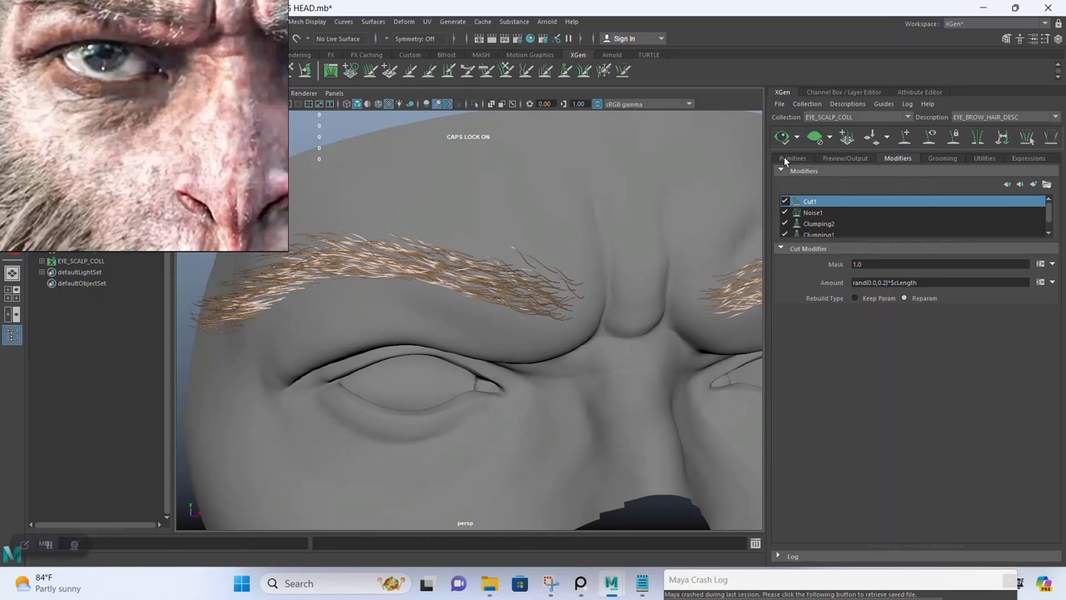
{"action": "left_click", "coordinate": [888, 281]}
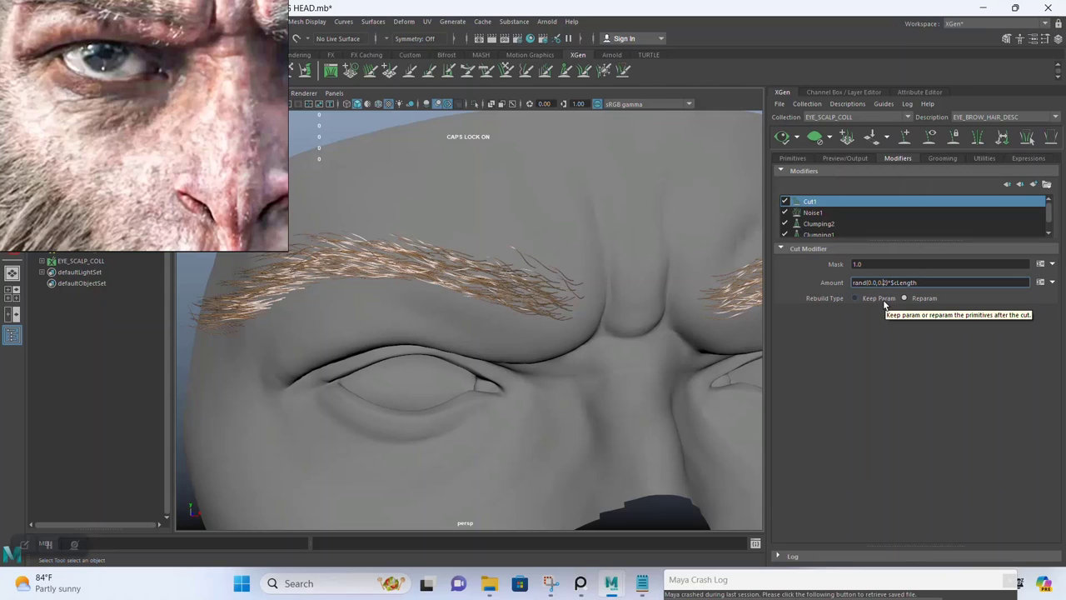
{"action": "key", "text": "BackSpace"}
{"action": "type", "text": "6"}
{"action": "key", "text": "Return"}
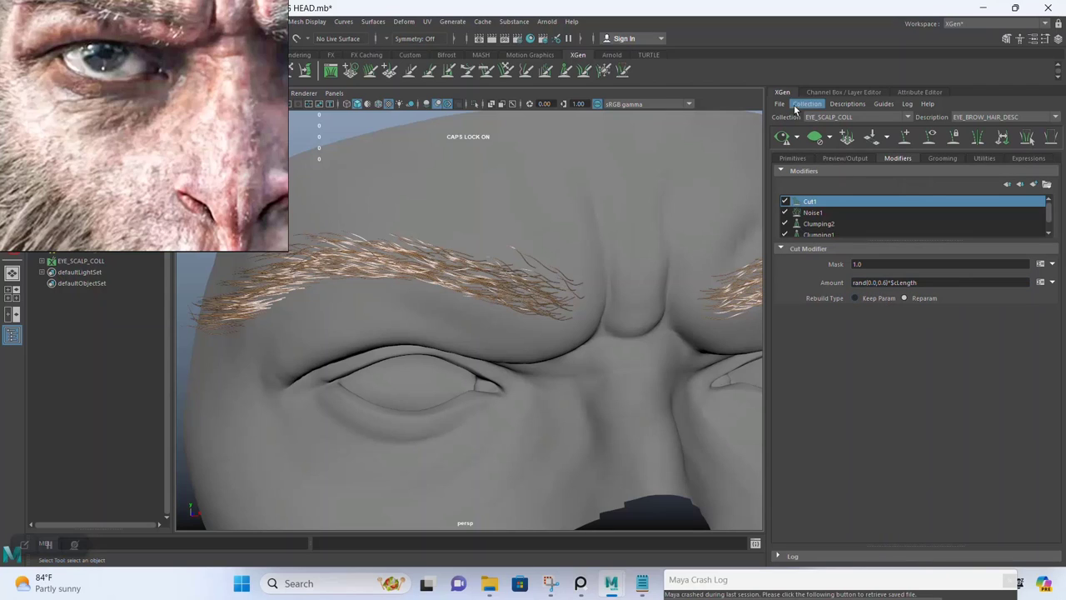
{"action": "left_click", "coordinate": [784, 137]}
Examine the length variation of the cut brow hairs up close and from several angles
{"action": "scroll", "coordinate": [477, 259], "scroll_direction": "down", "scroll_amount": 2}
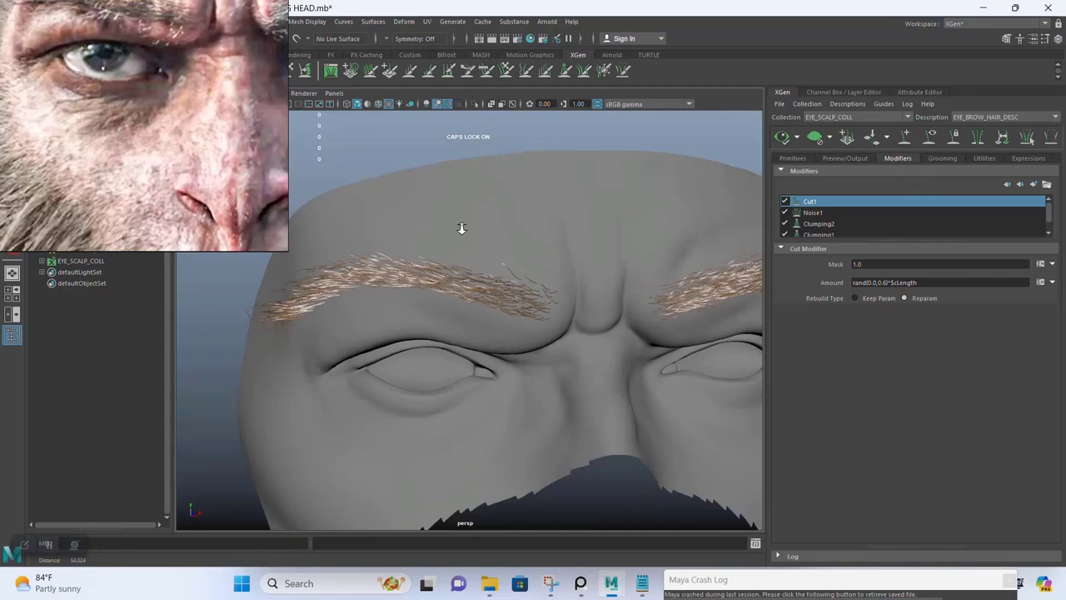
{"action": "scroll", "coordinate": [477, 260], "scroll_direction": "down", "scroll_amount": 3}
{"action": "left_click_drag", "start_coordinate": [575, 271], "coordinate": [567, 291], "text": "alt"}
{"action": "scroll", "coordinate": [491, 392], "scroll_direction": "up", "scroll_amount": 6}
{"action": "left_click_drag", "start_coordinate": [369, 325], "coordinate": [453, 276], "text": "alt"}
{"action": "scroll", "coordinate": [452, 276], "scroll_direction": "down", "scroll_amount": 2}
{"action": "middle_click_drag", "start_coordinate": [453, 275], "coordinate": [459, 250], "text": "alt"}
{"action": "scroll", "coordinate": [459, 250], "scroll_direction": "down", "scroll_amount": 3}
{"action": "left_click_drag", "start_coordinate": [507, 252], "coordinate": [463, 294], "text": "alt"}
Save the WUKONG HEAD.mb scene and compare both brows with the reference image
{"action": "key", "text": "ctrl+s"}
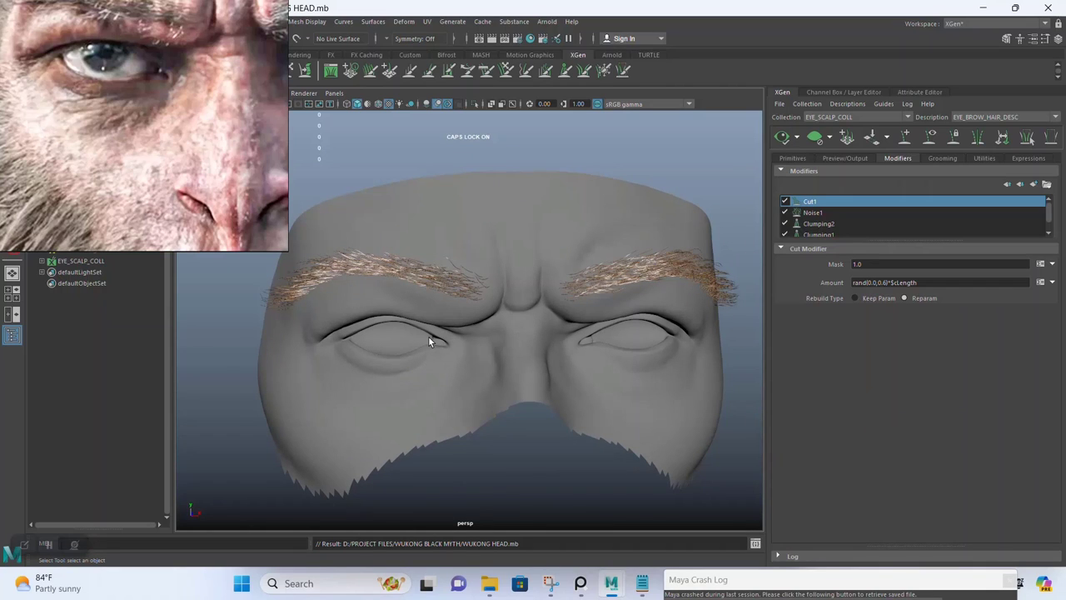
{"action": "mouse_move", "coordinate": [459, 337]}
{"action": "left_mouse_down", "text": "alt"}
{"action": "mouse_move", "coordinate": [477, 335]}
{"action": "mouse_move", "coordinate": [447, 341]}
{"action": "left_mouse_up", "text": "alt"}
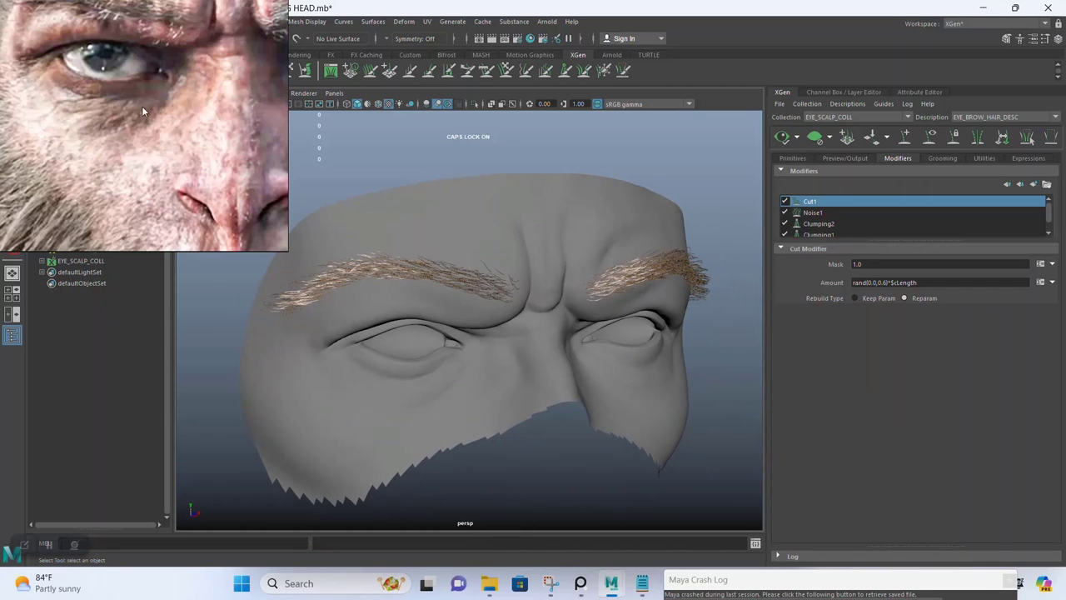
{"action": "right_click_drag", "start_coordinate": [460, 277], "coordinate": [359, 374], "text": "alt"}
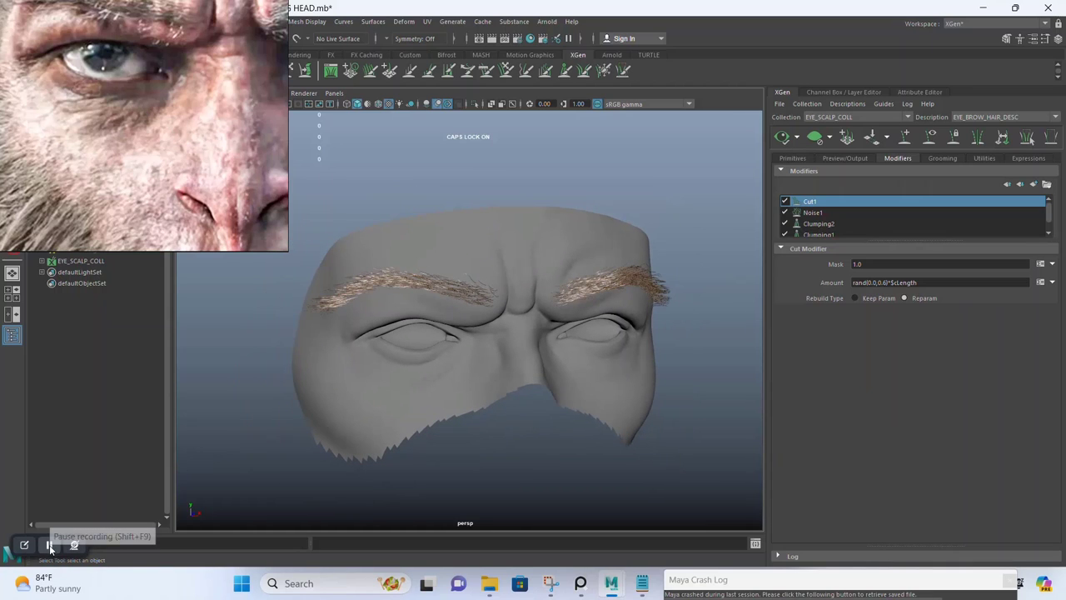
{"action": "right_click_drag", "start_coordinate": [363, 361], "coordinate": [373, 395], "text": "alt"}
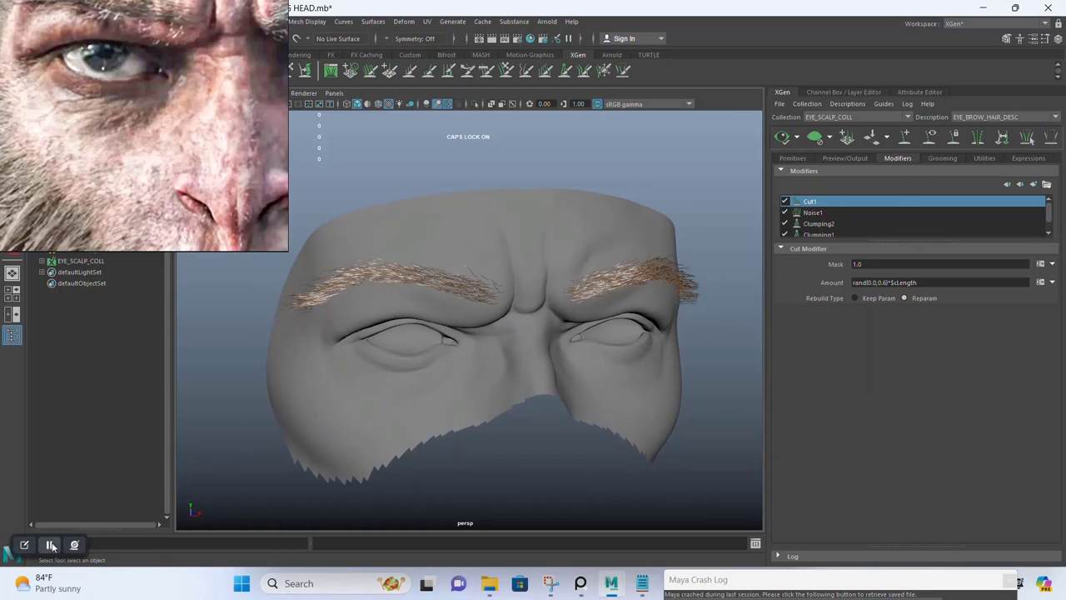